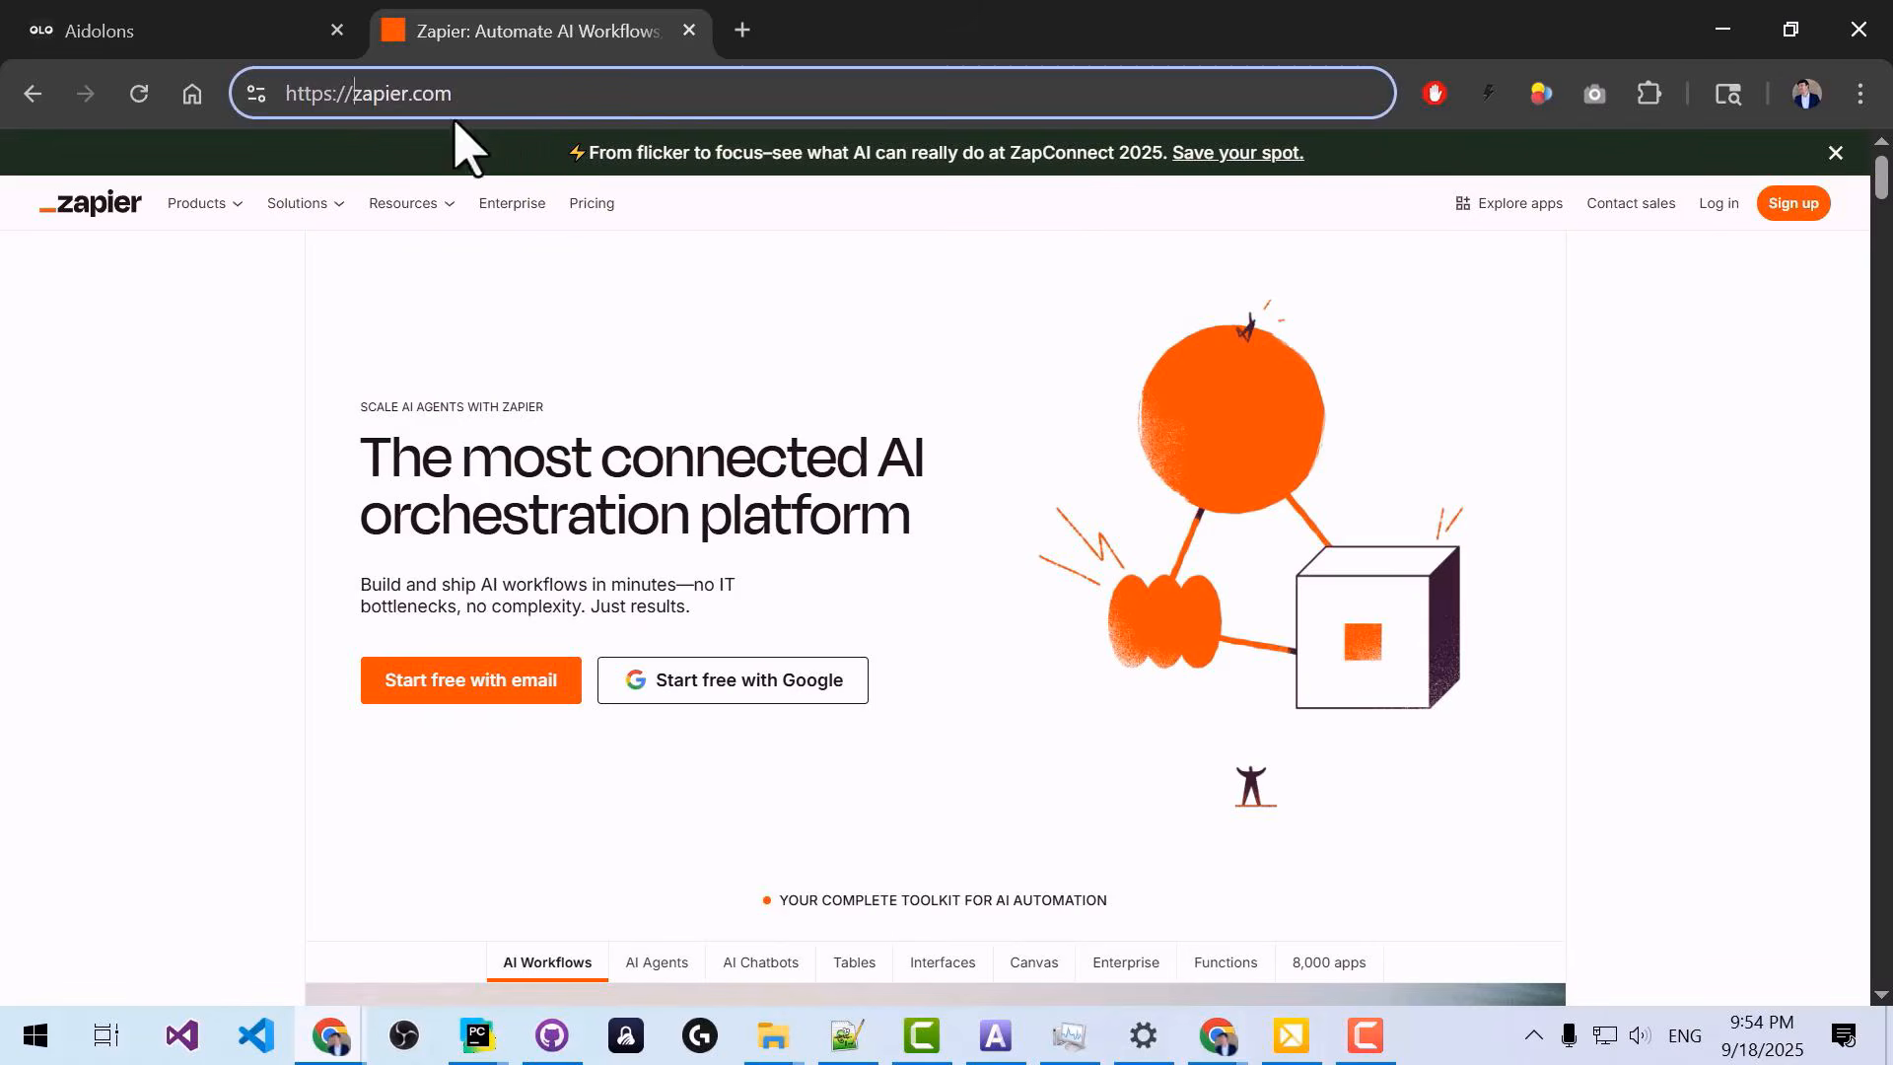
Open the Zapier MCP site at mcp.zapier.com.
click(351, 94)
text(mcp.)
key(Return)
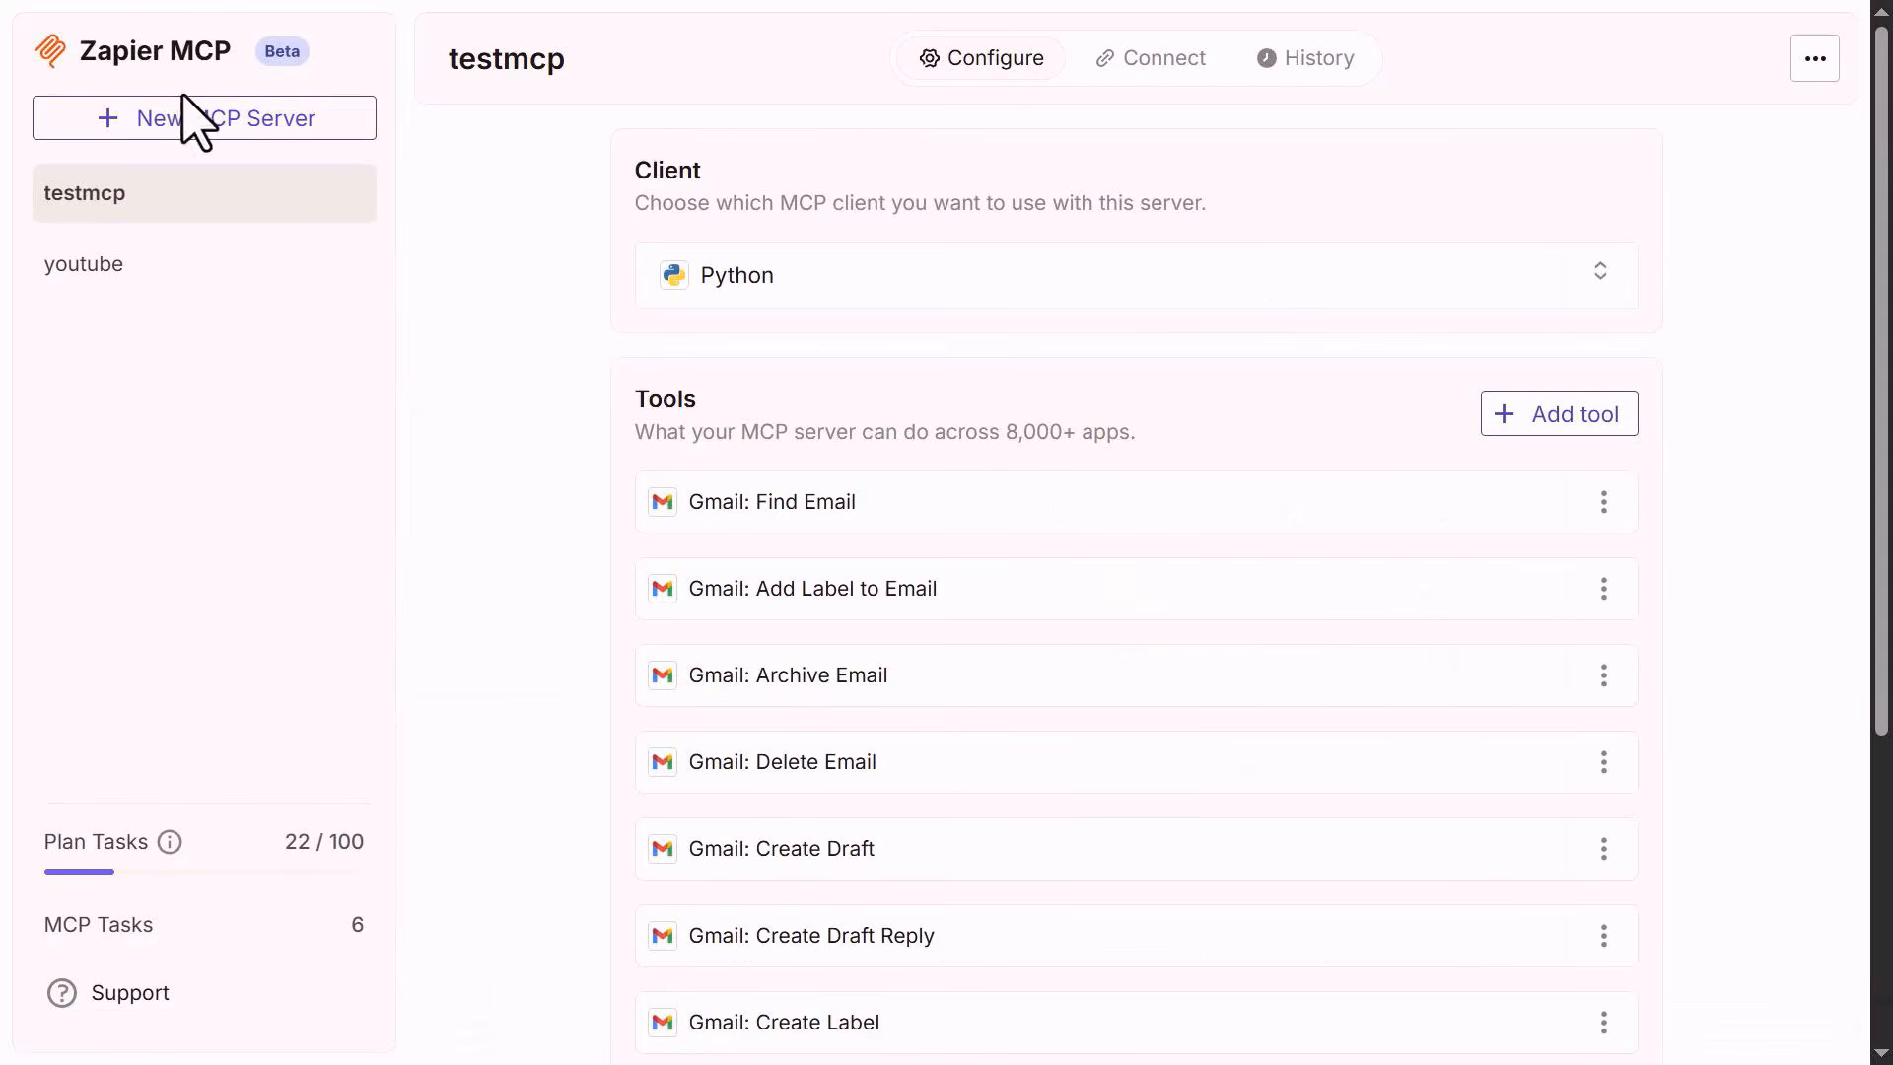
Create a new MCP server named YouTube with Other as its MCP client.
click(224, 133)
click(702, 481)
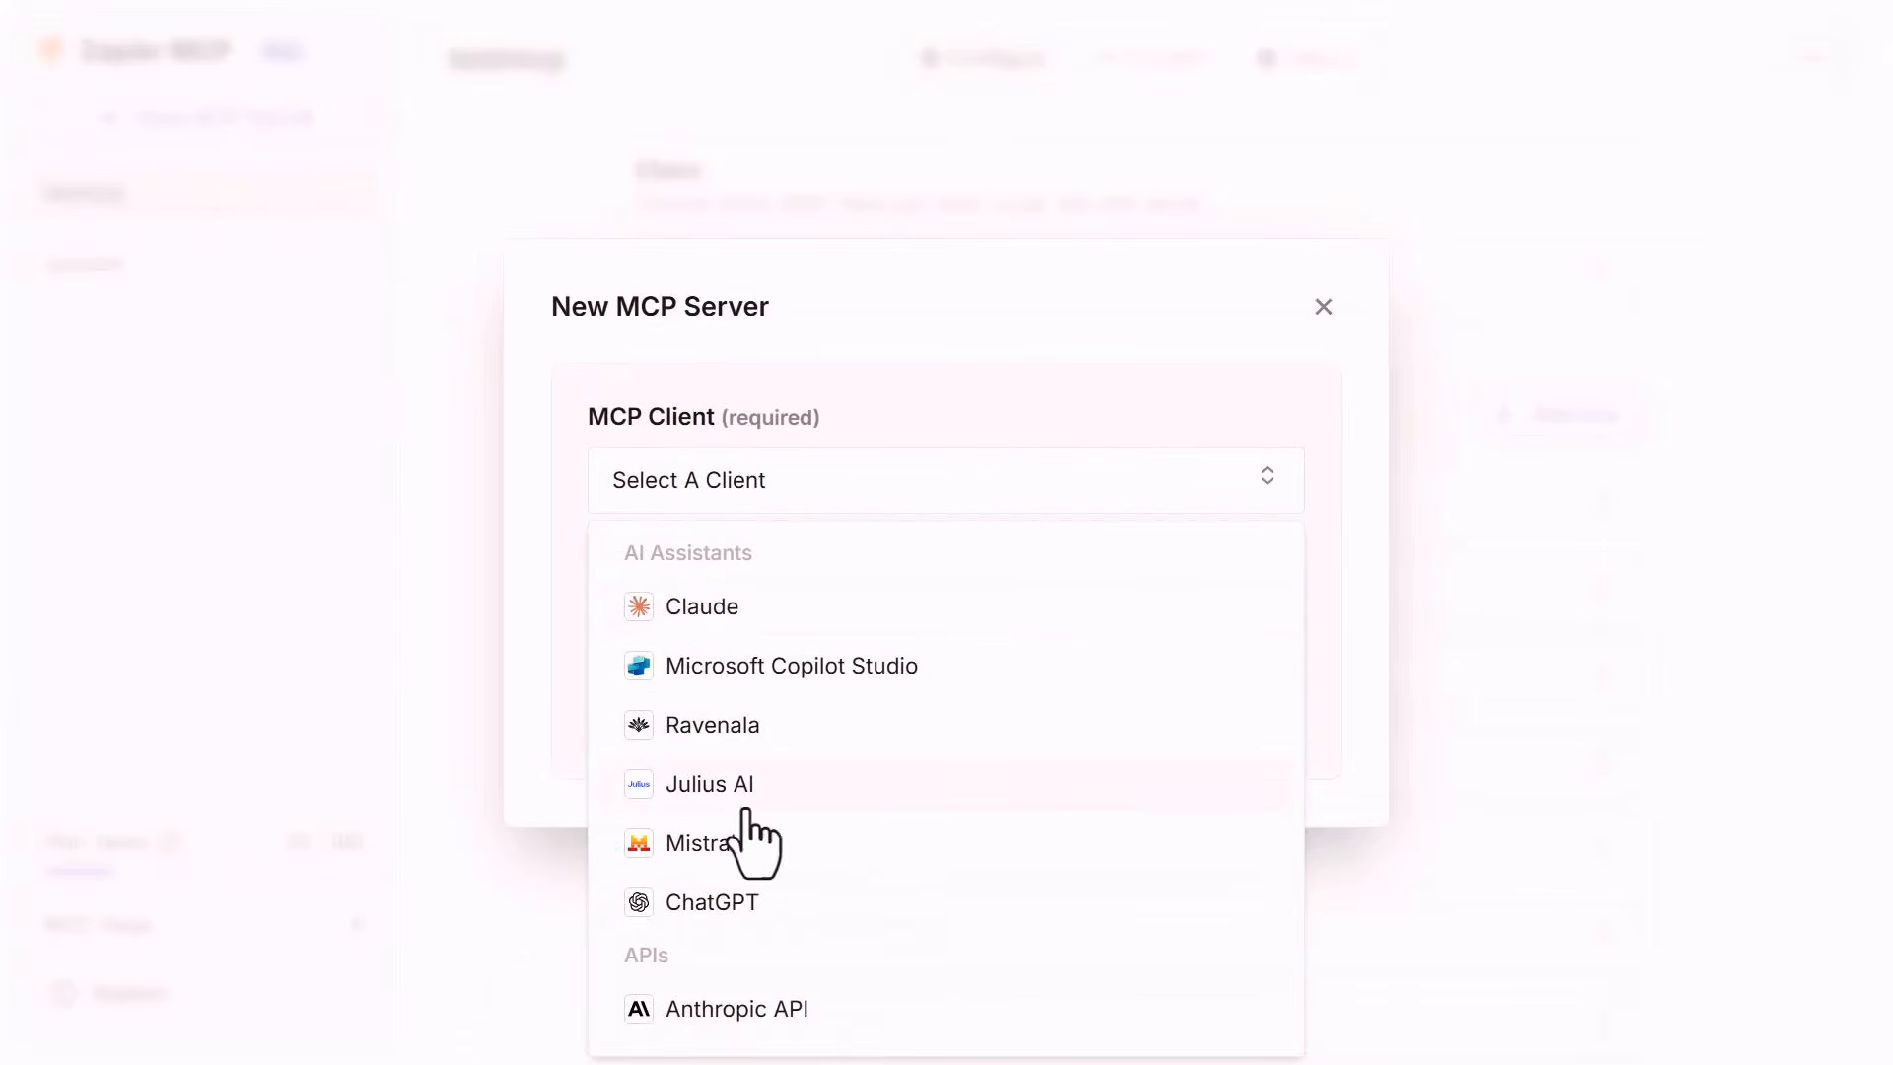
scroll(720, 967, down, 10)
click(690, 1015)
triple_click(780, 614)
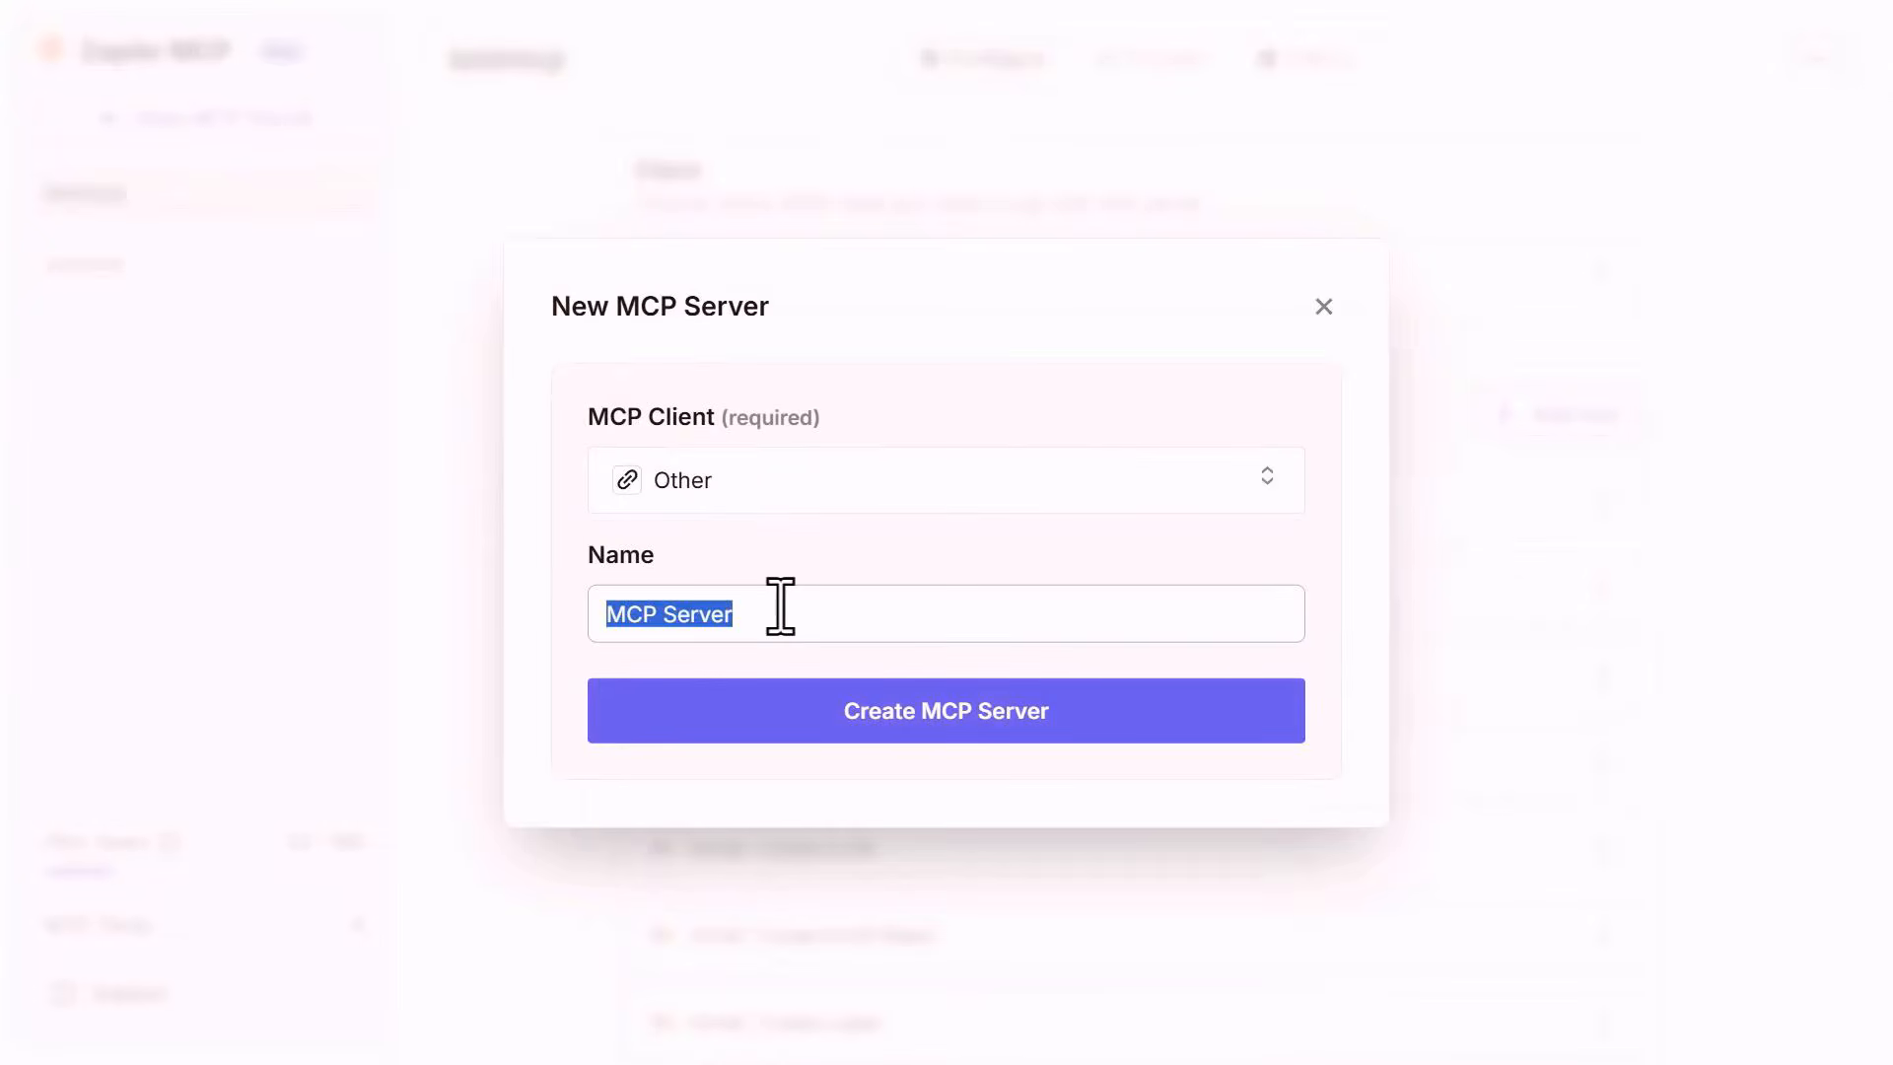
text(YouTube)
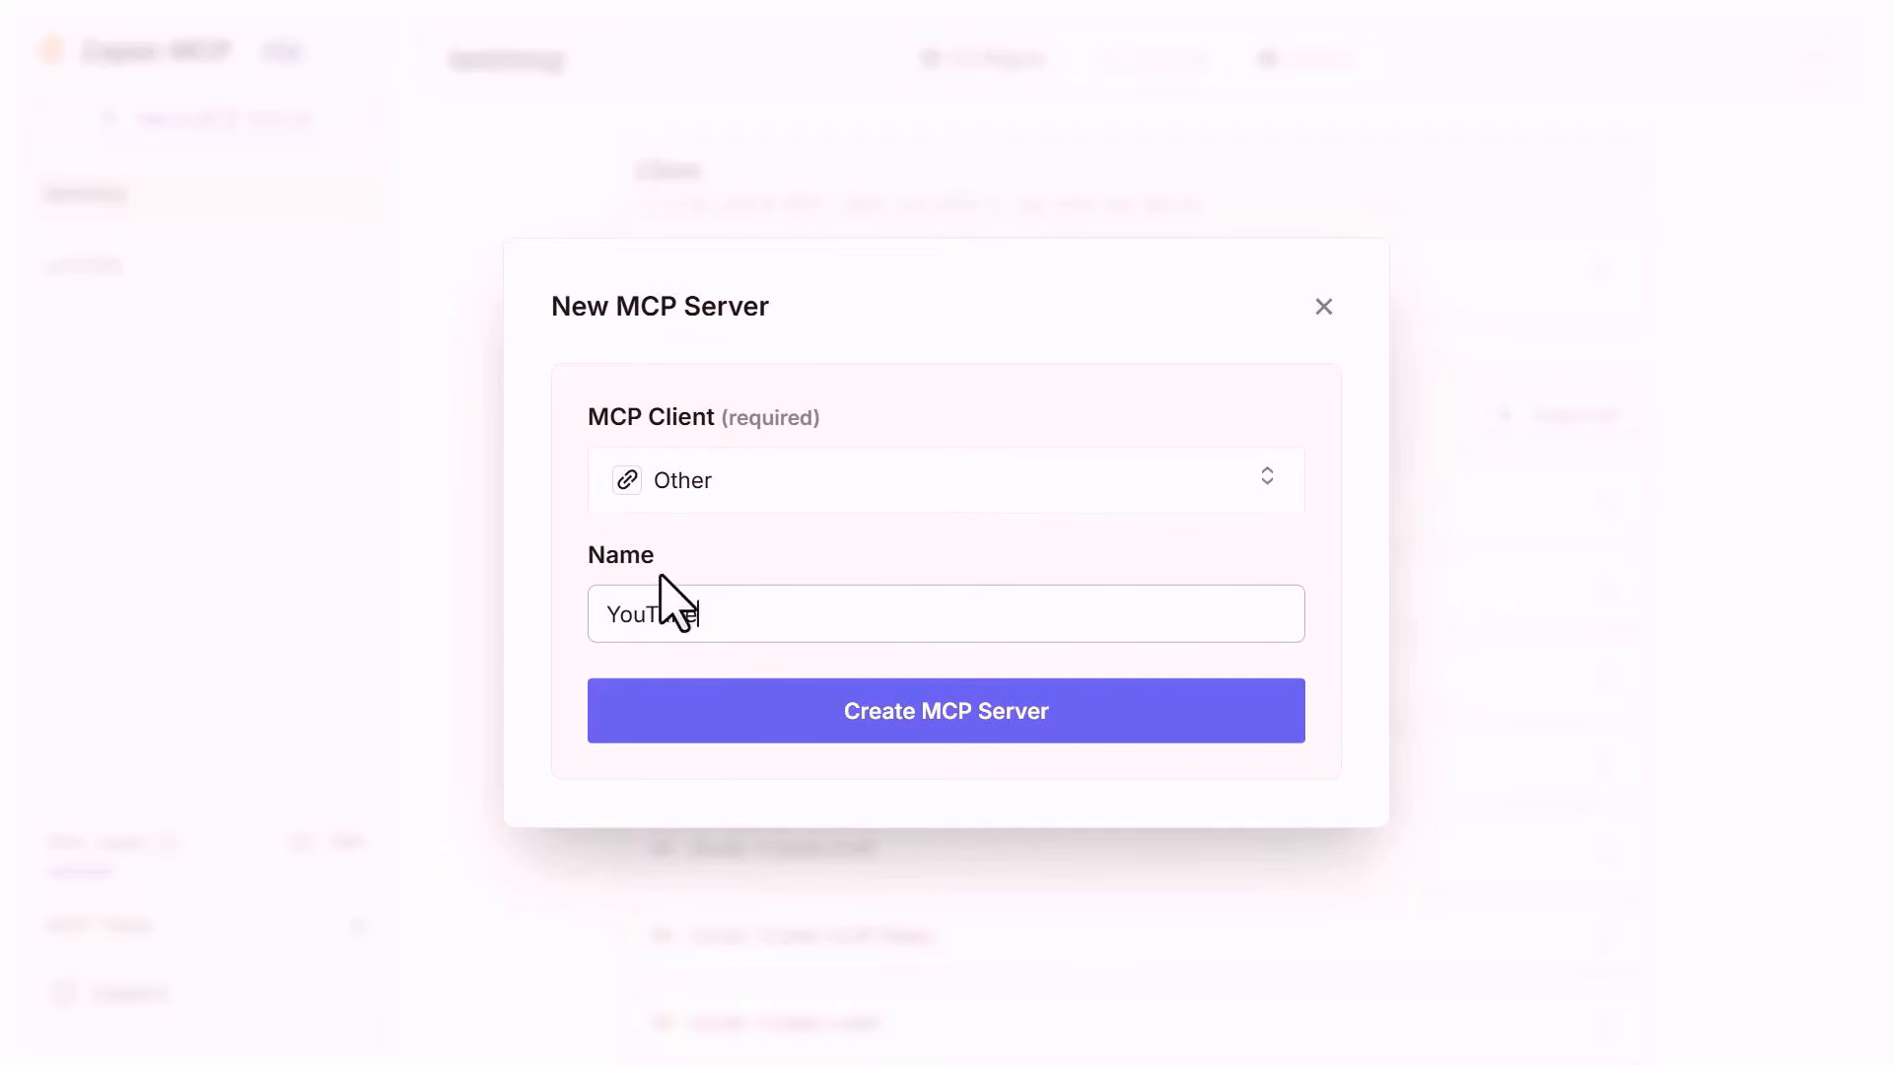
click(845, 727)
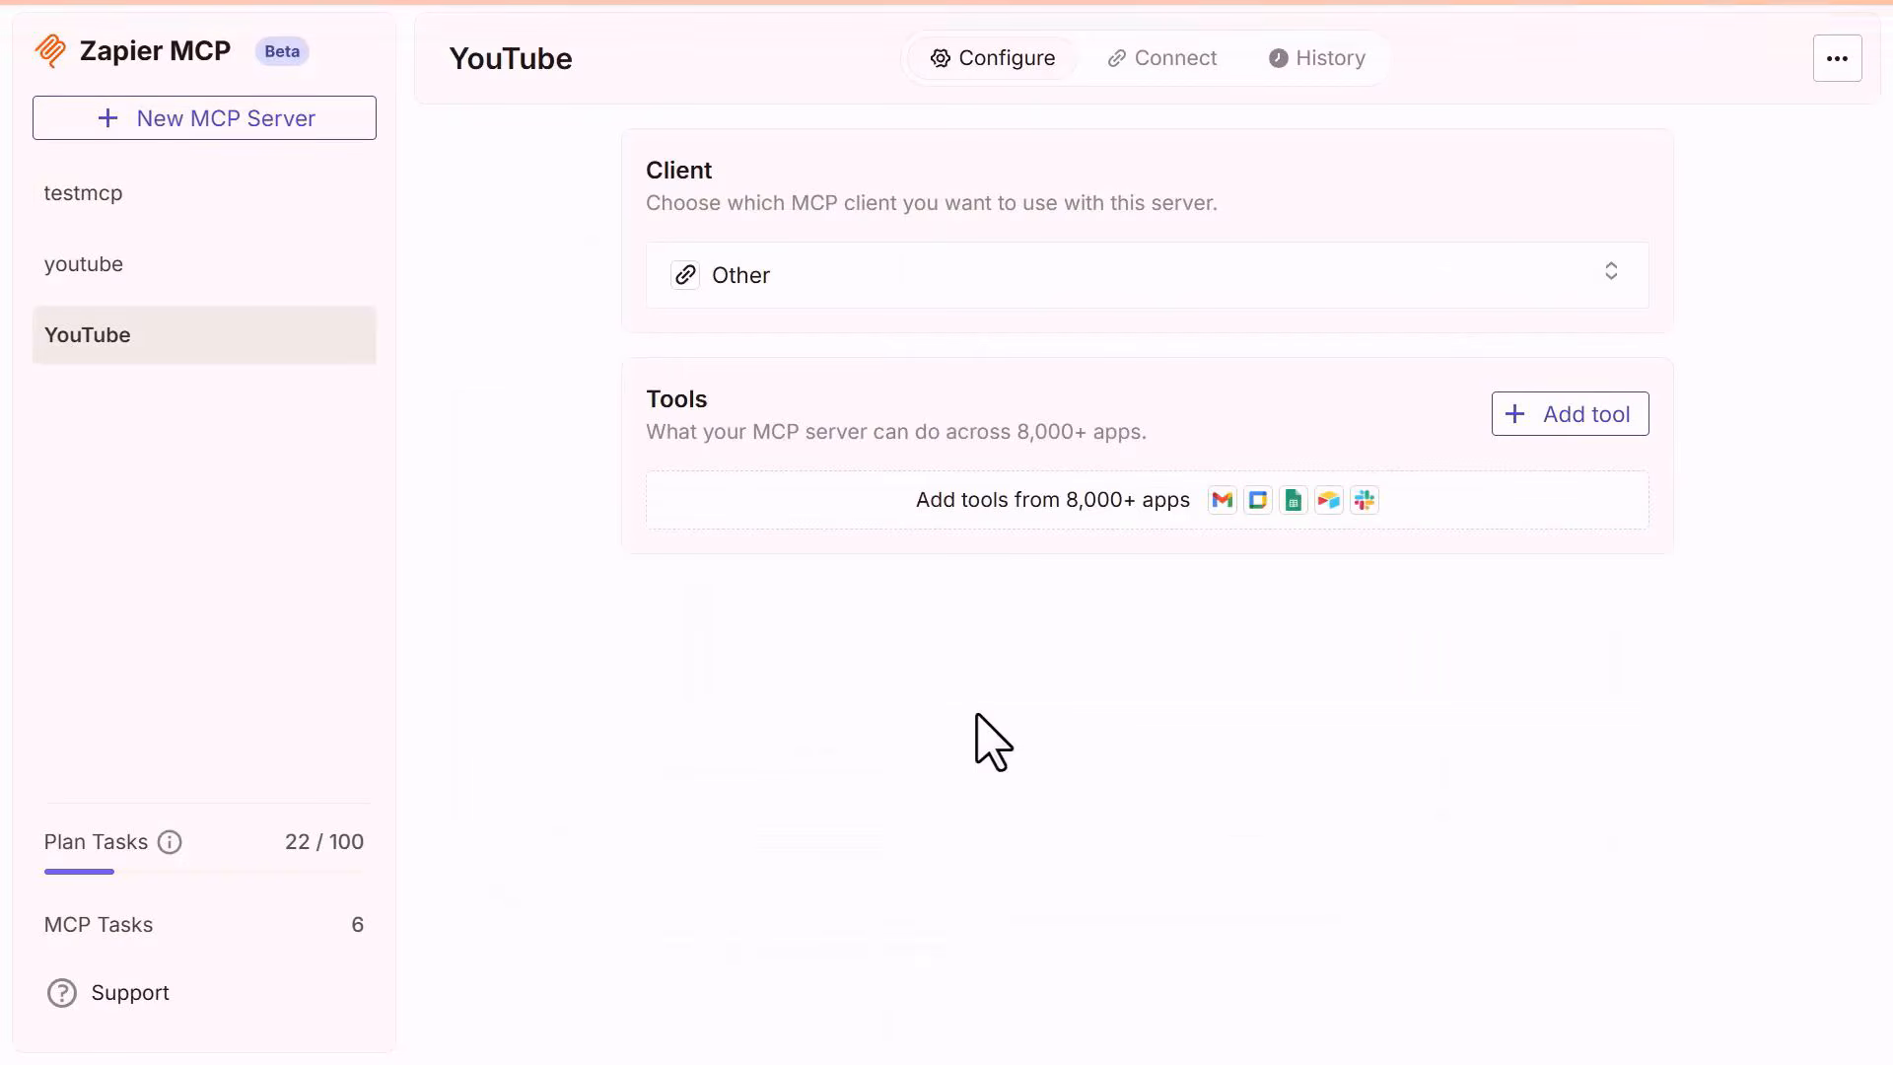
Add all YouTube tools to the YouTube server using the connected YouTube account, and copy its Streamable HTTP server URL.
click(1578, 414)
text(youtube)
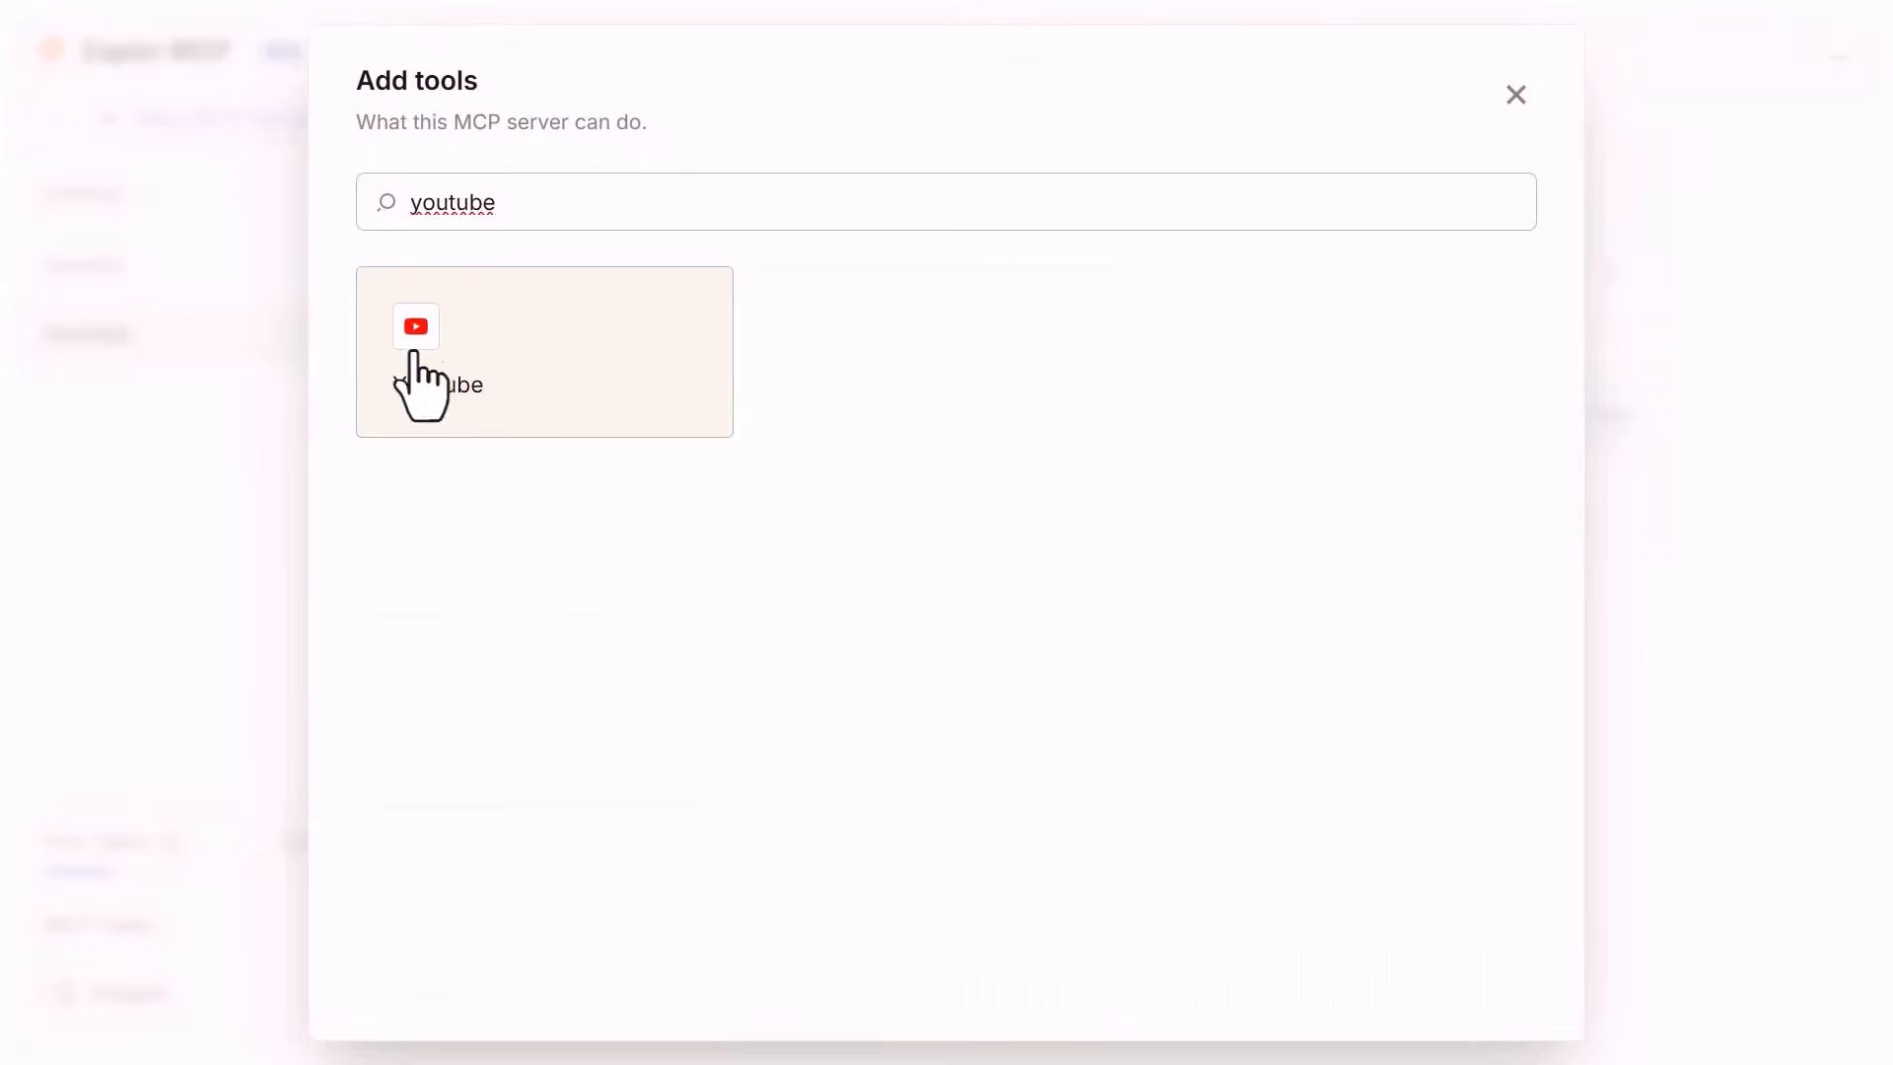
click(537, 376)
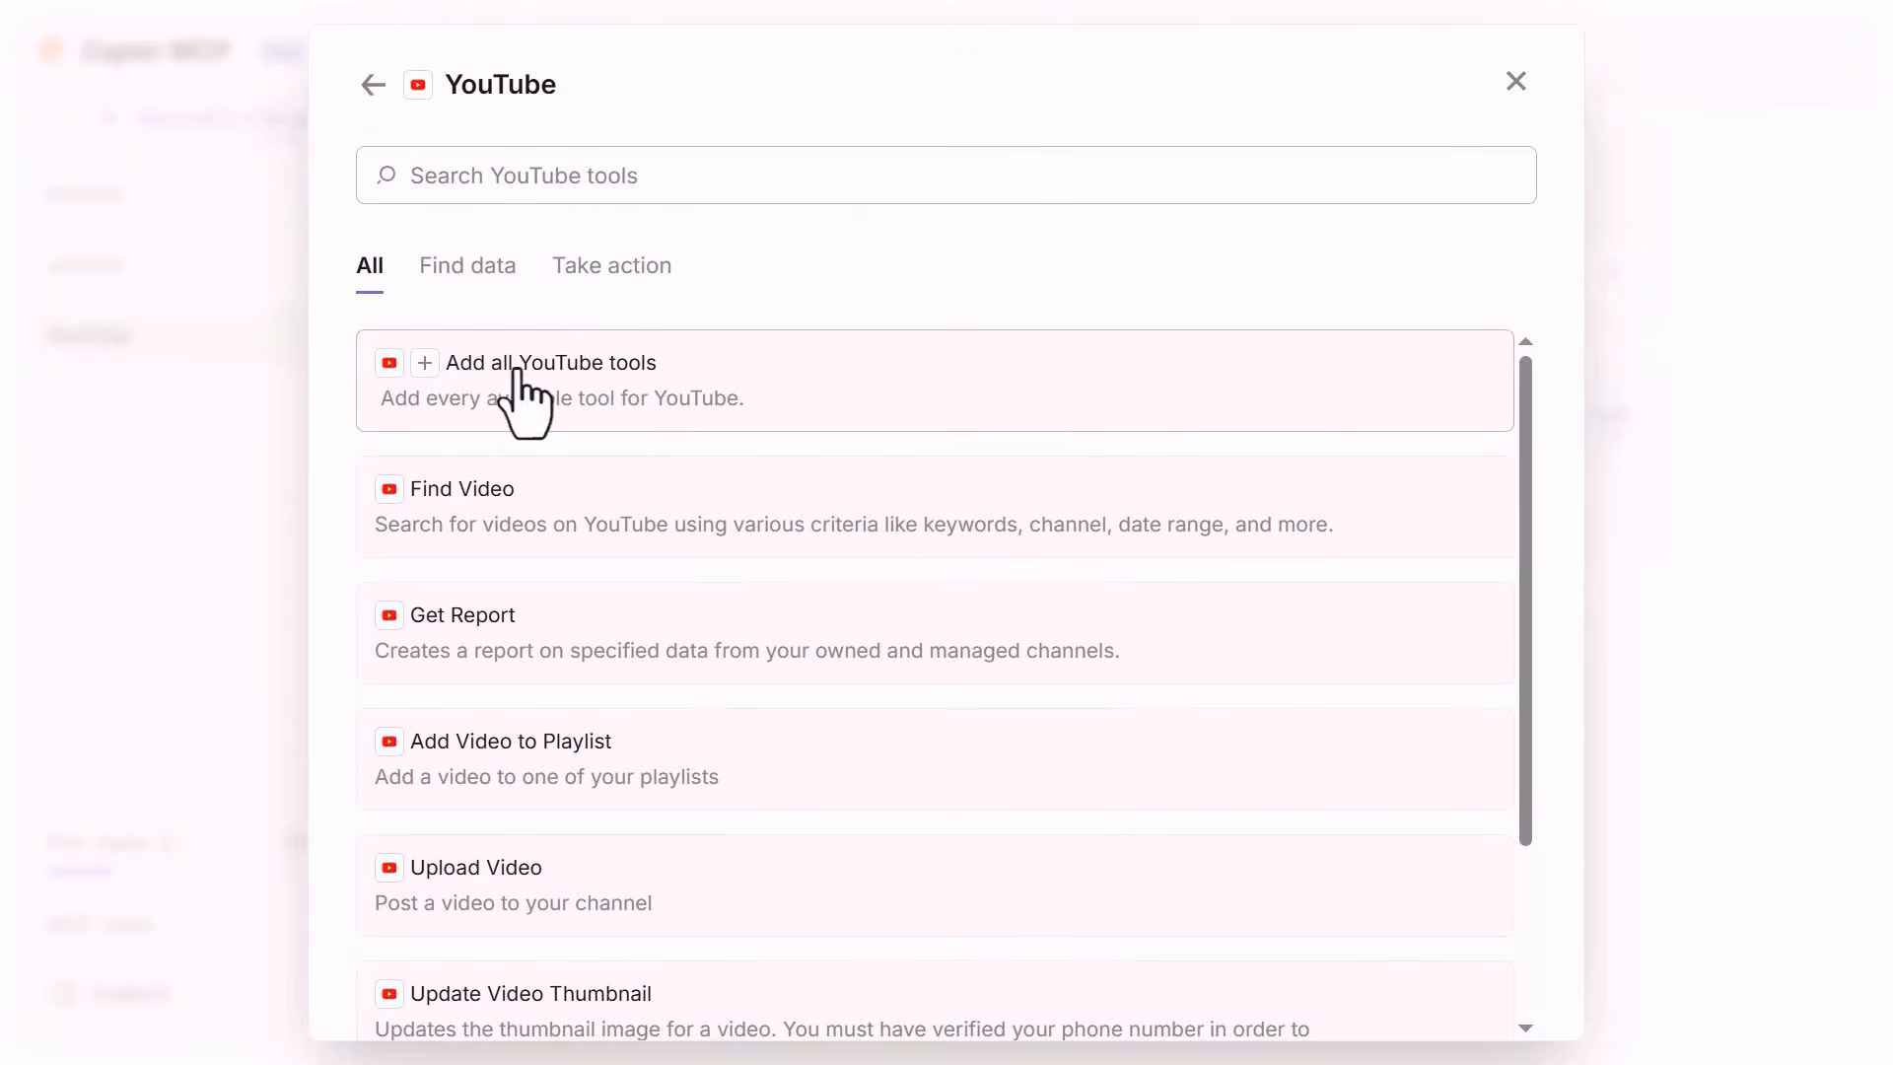
click(599, 385)
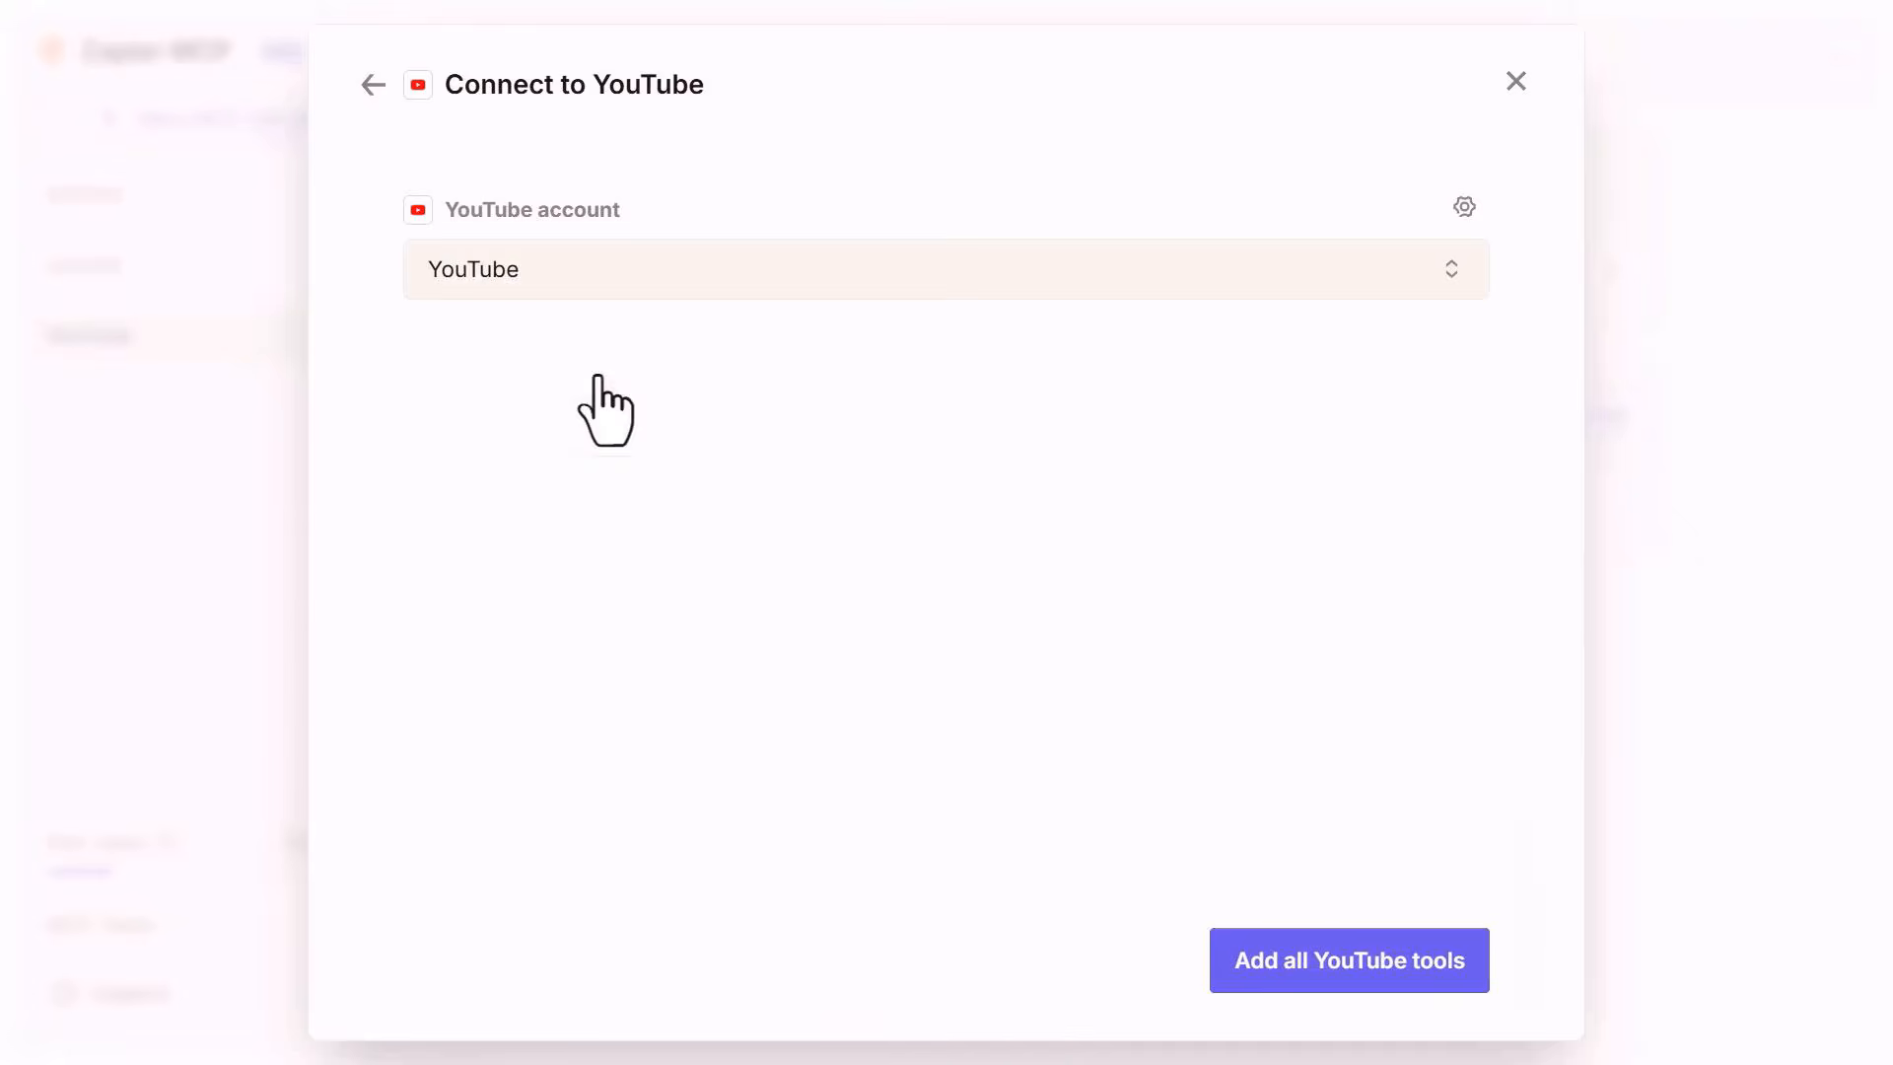
click(1380, 964)
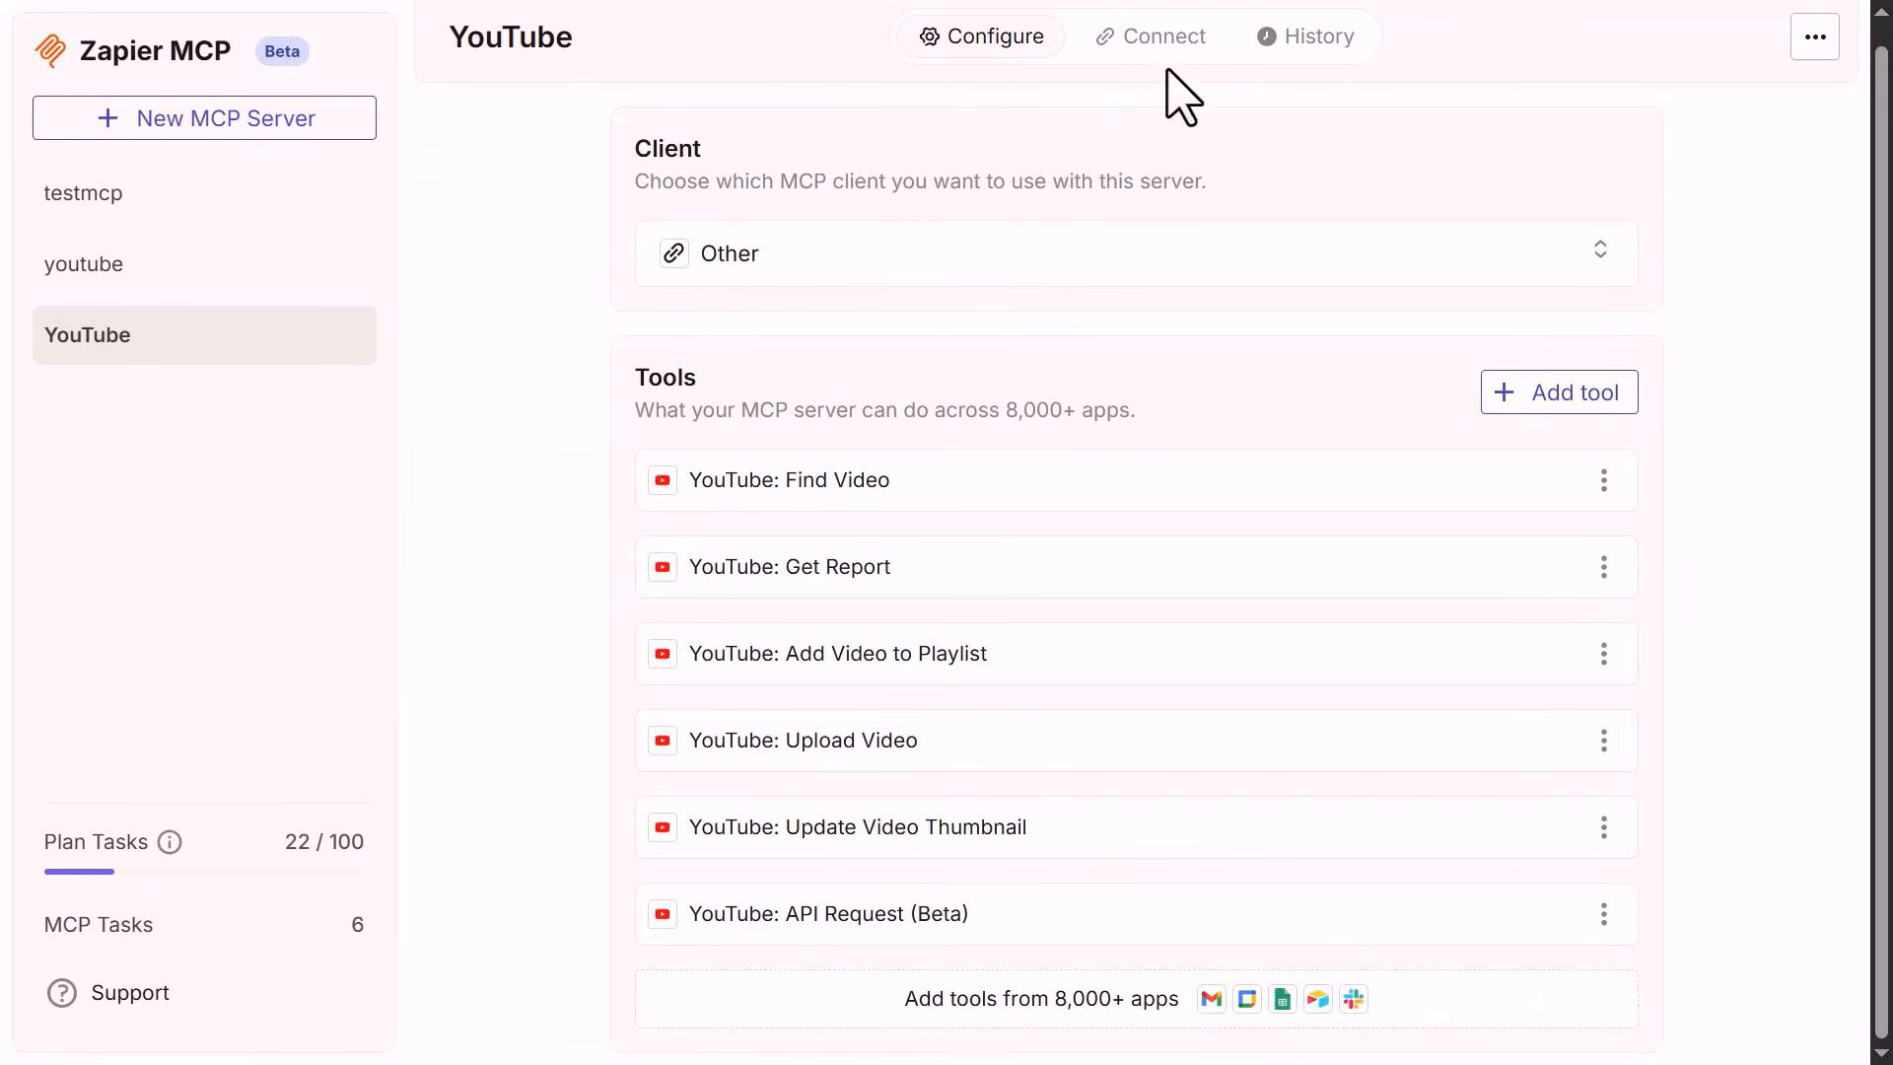
click(1152, 40)
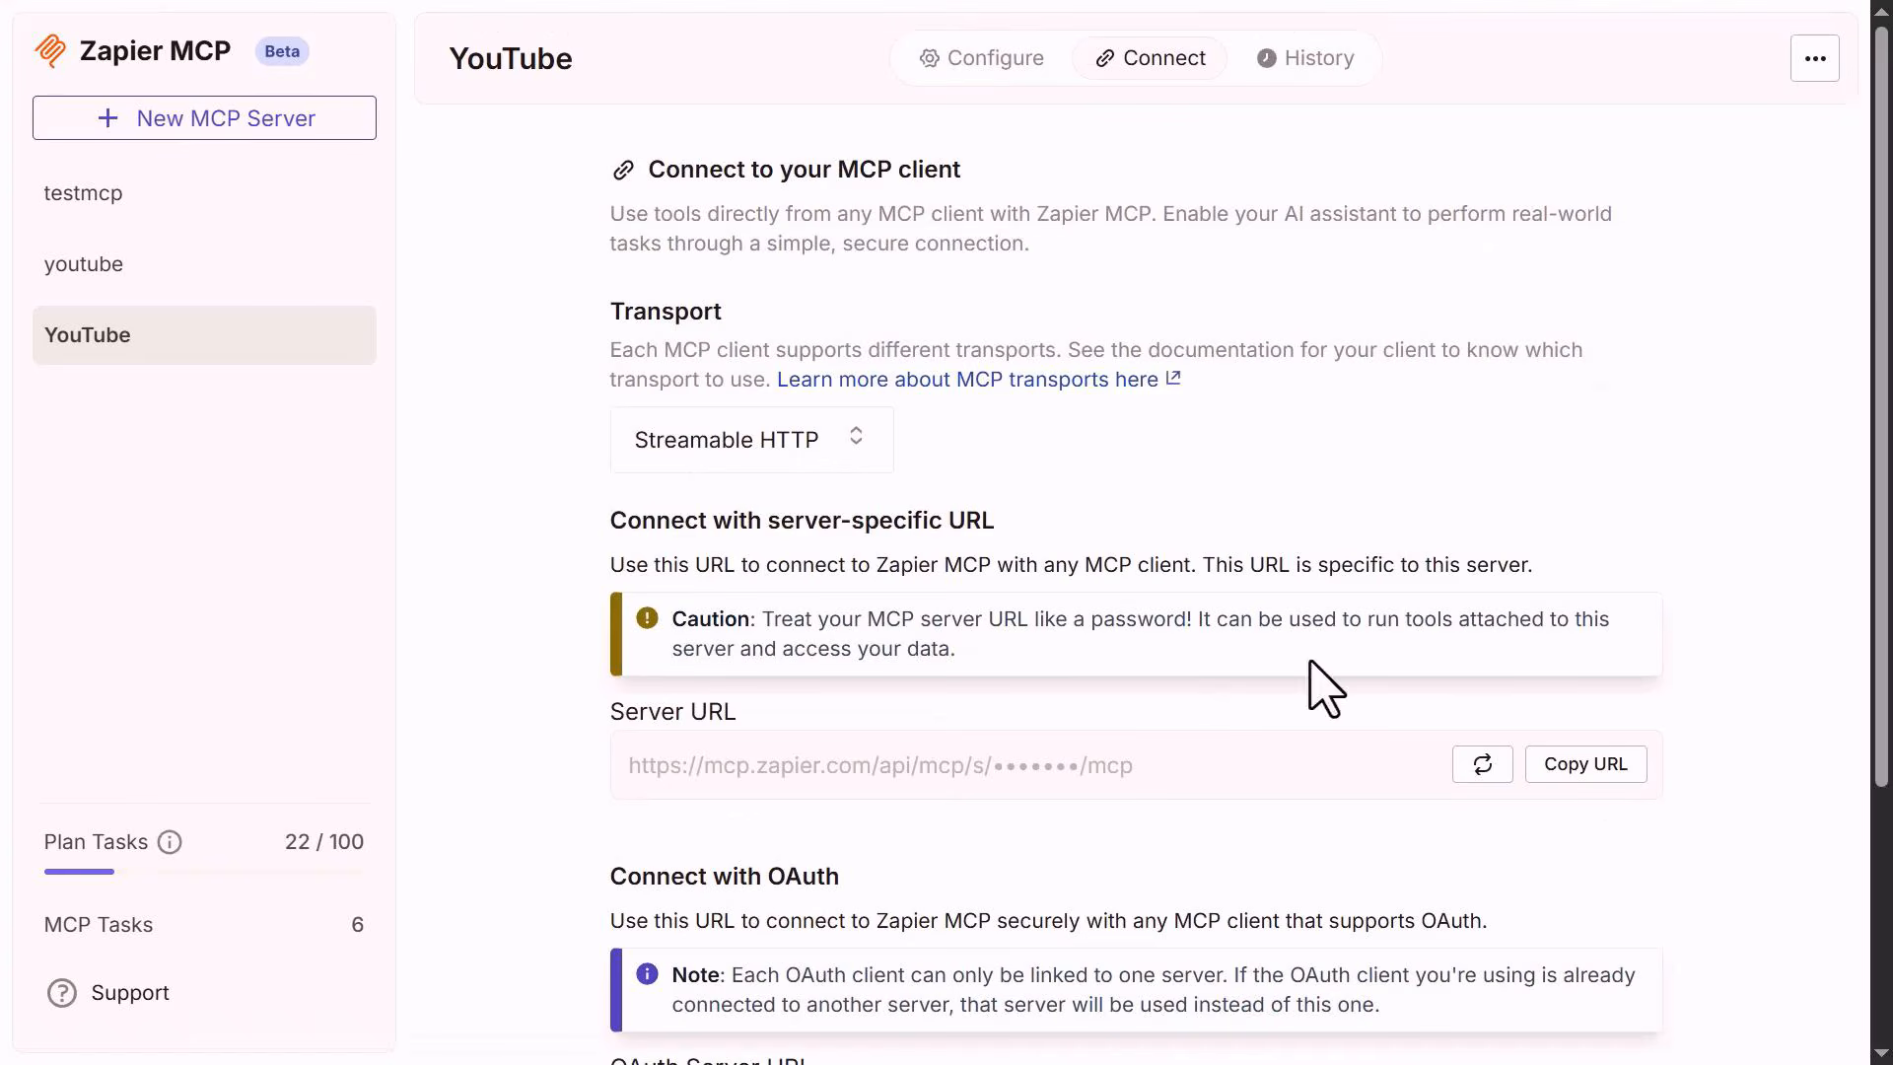
click(1572, 767)
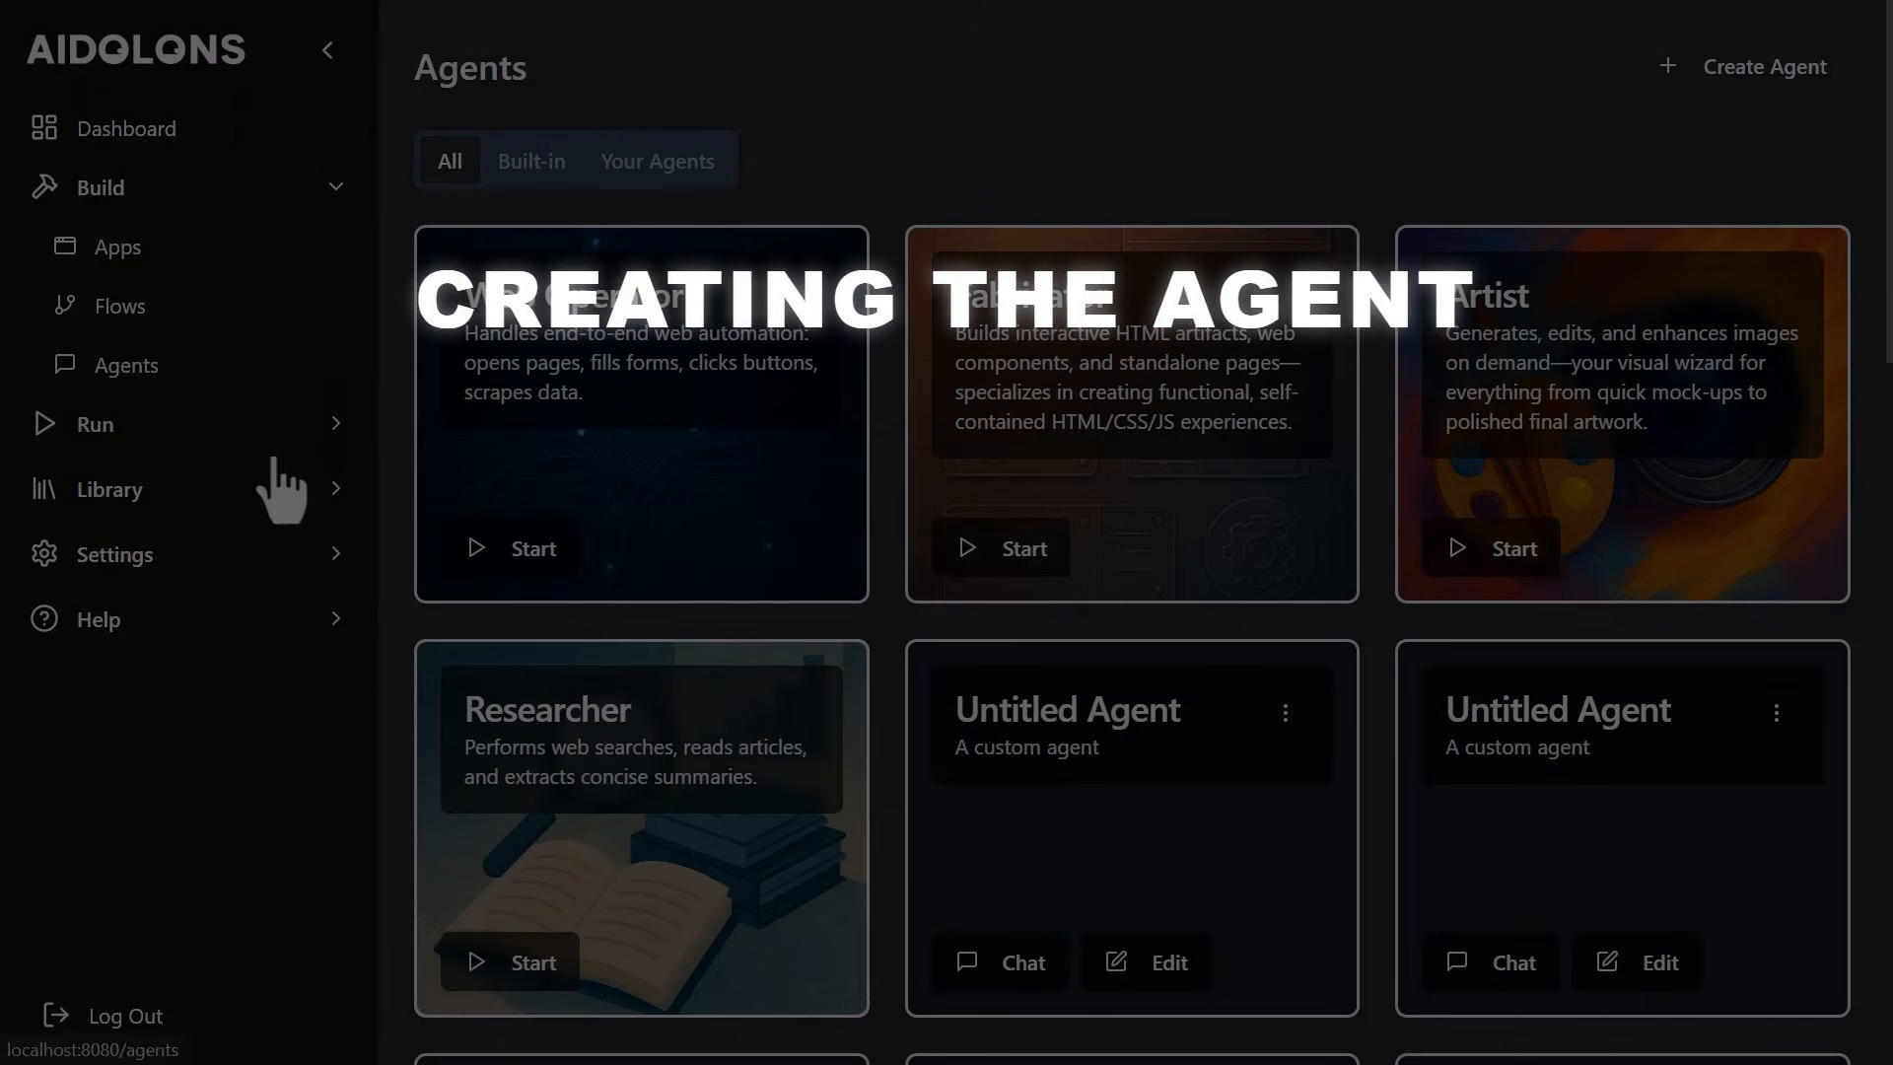
Switch to Aidolons and create a Zapier MCP integration named YouTube, pasting the secret server URL as its URL.
click(128, 557)
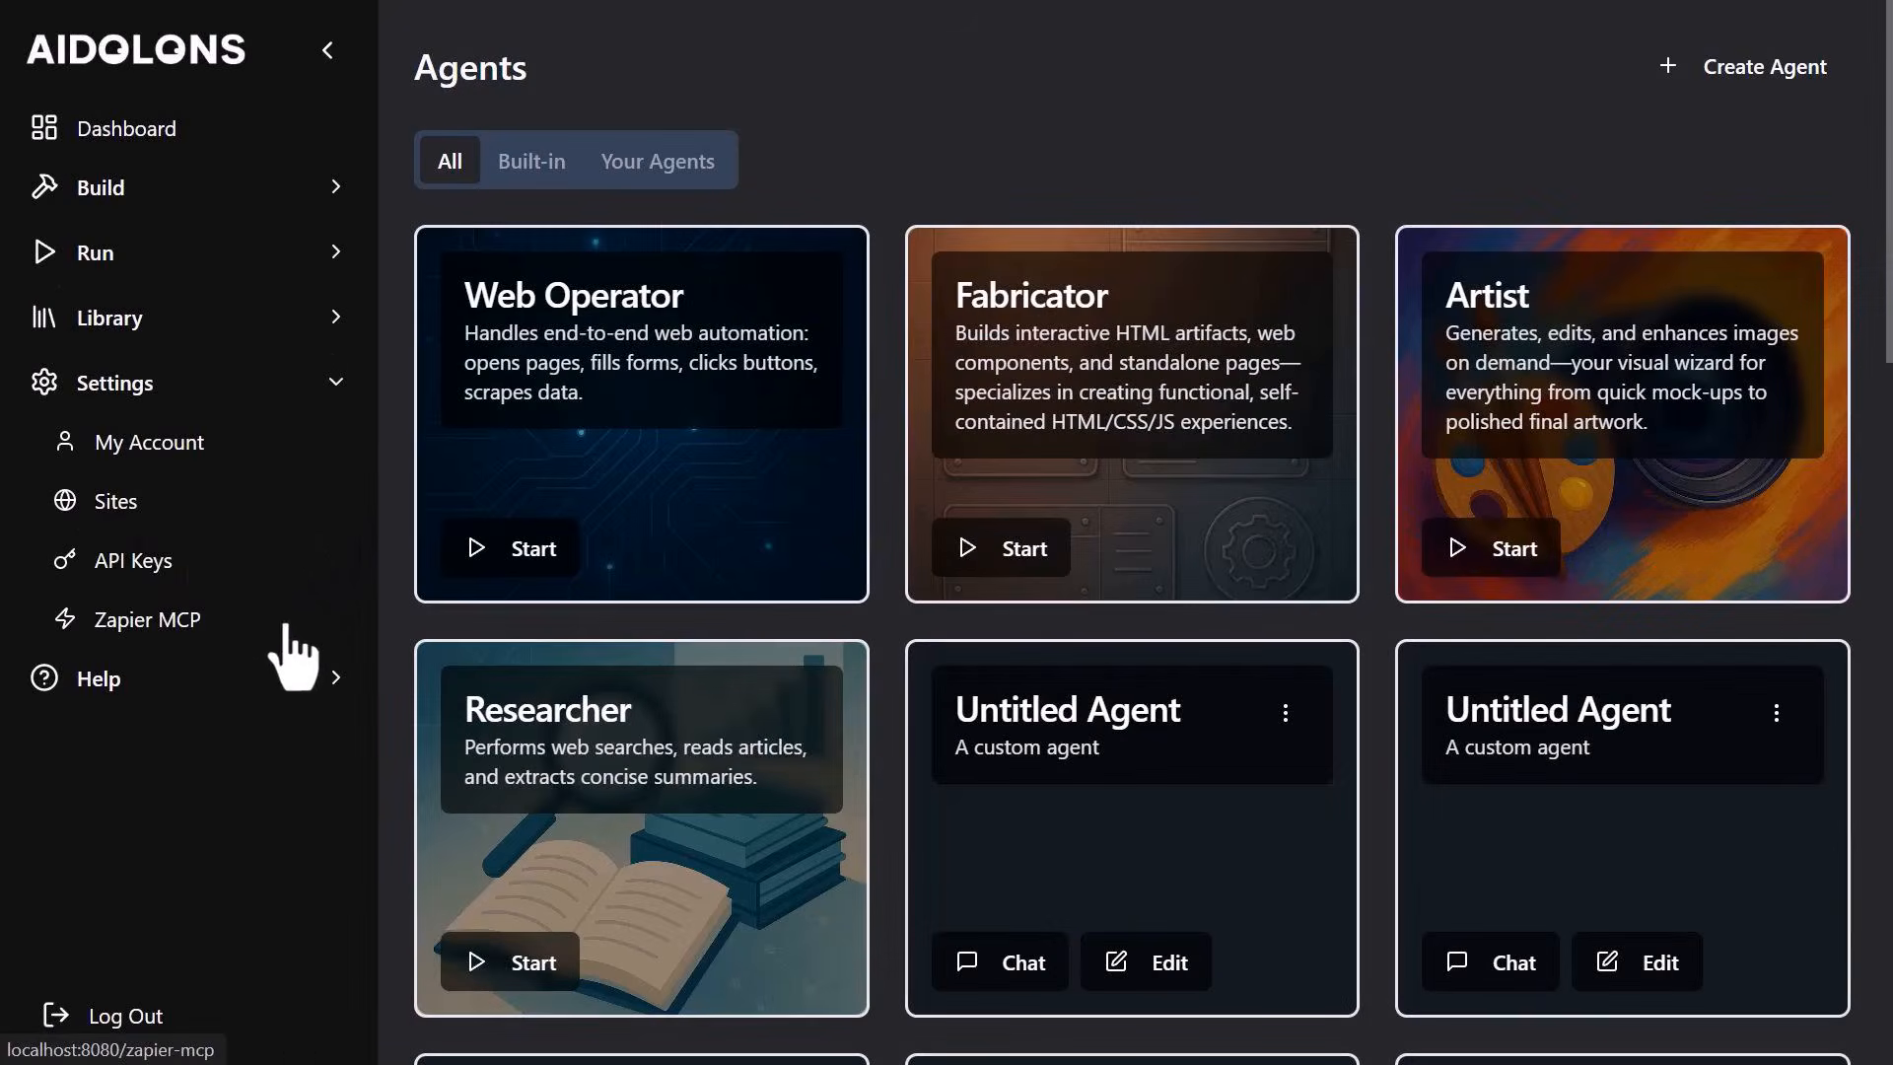
click(114, 631)
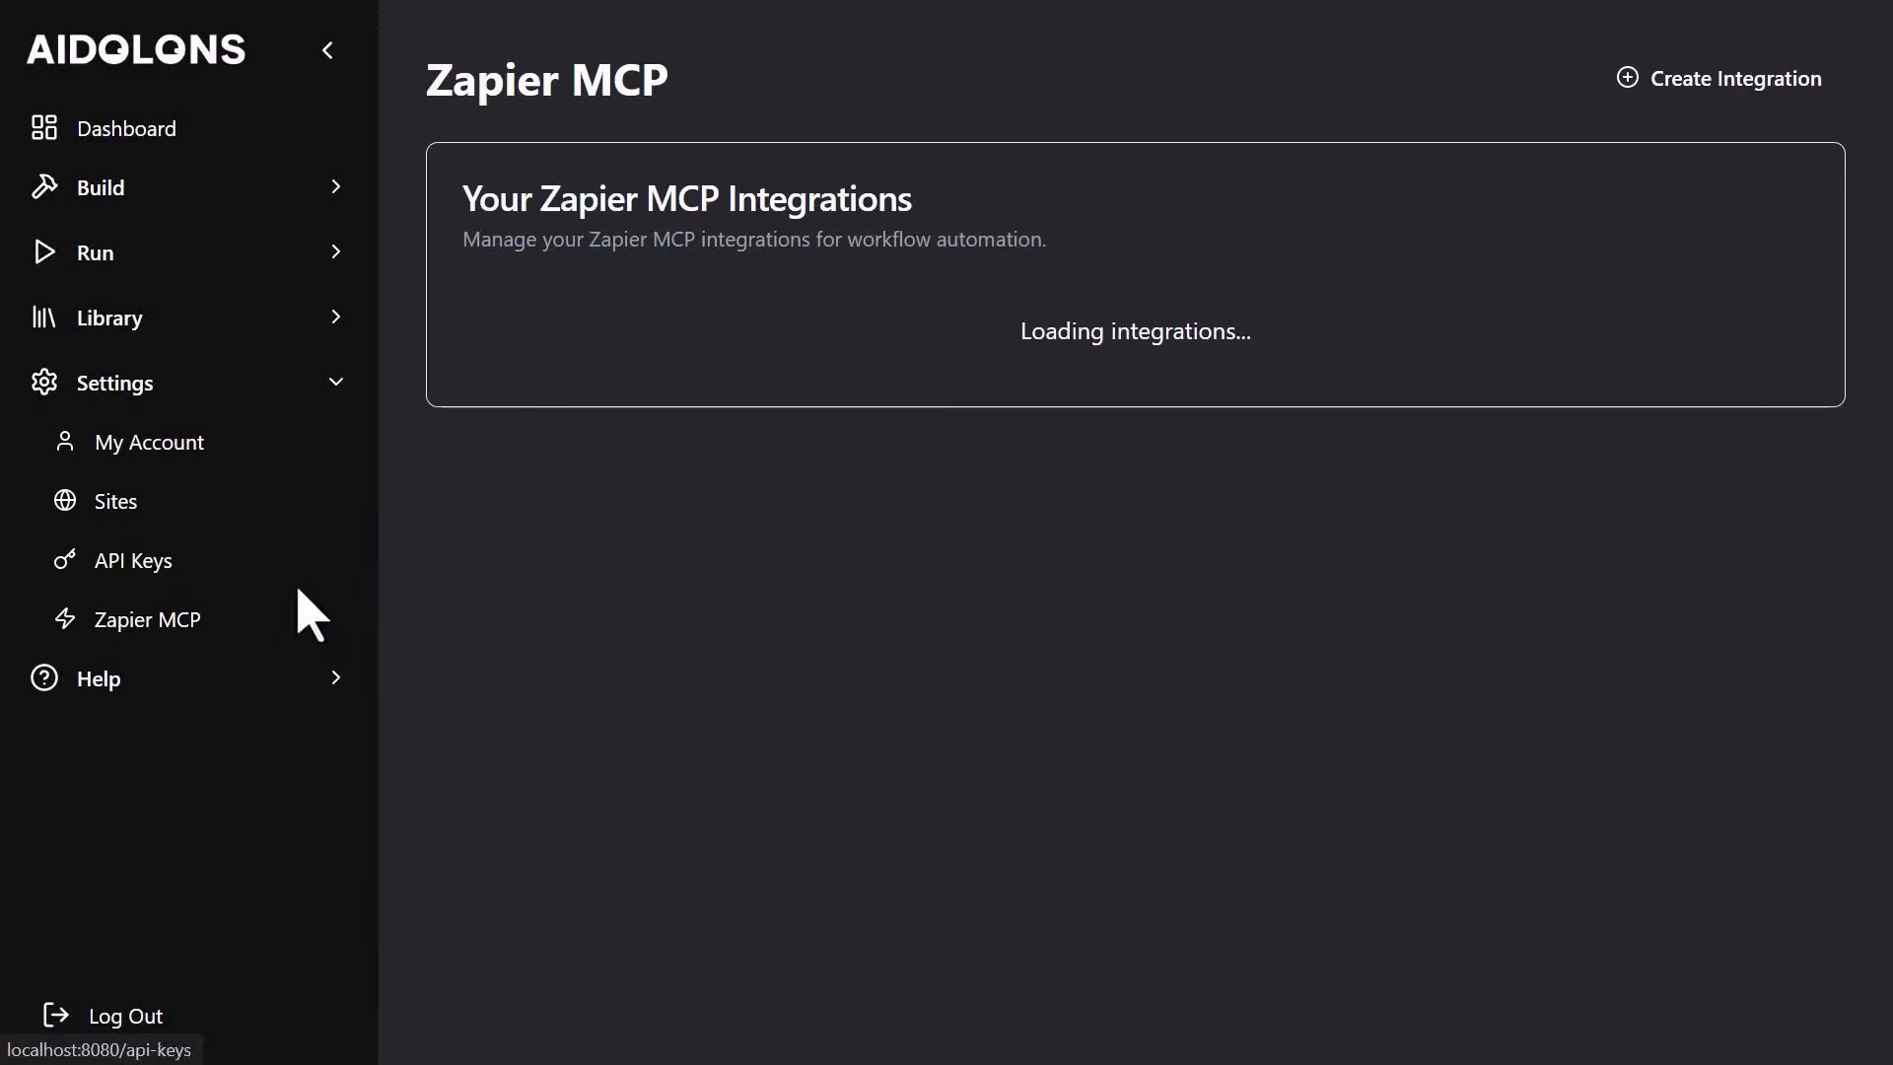
click(1743, 89)
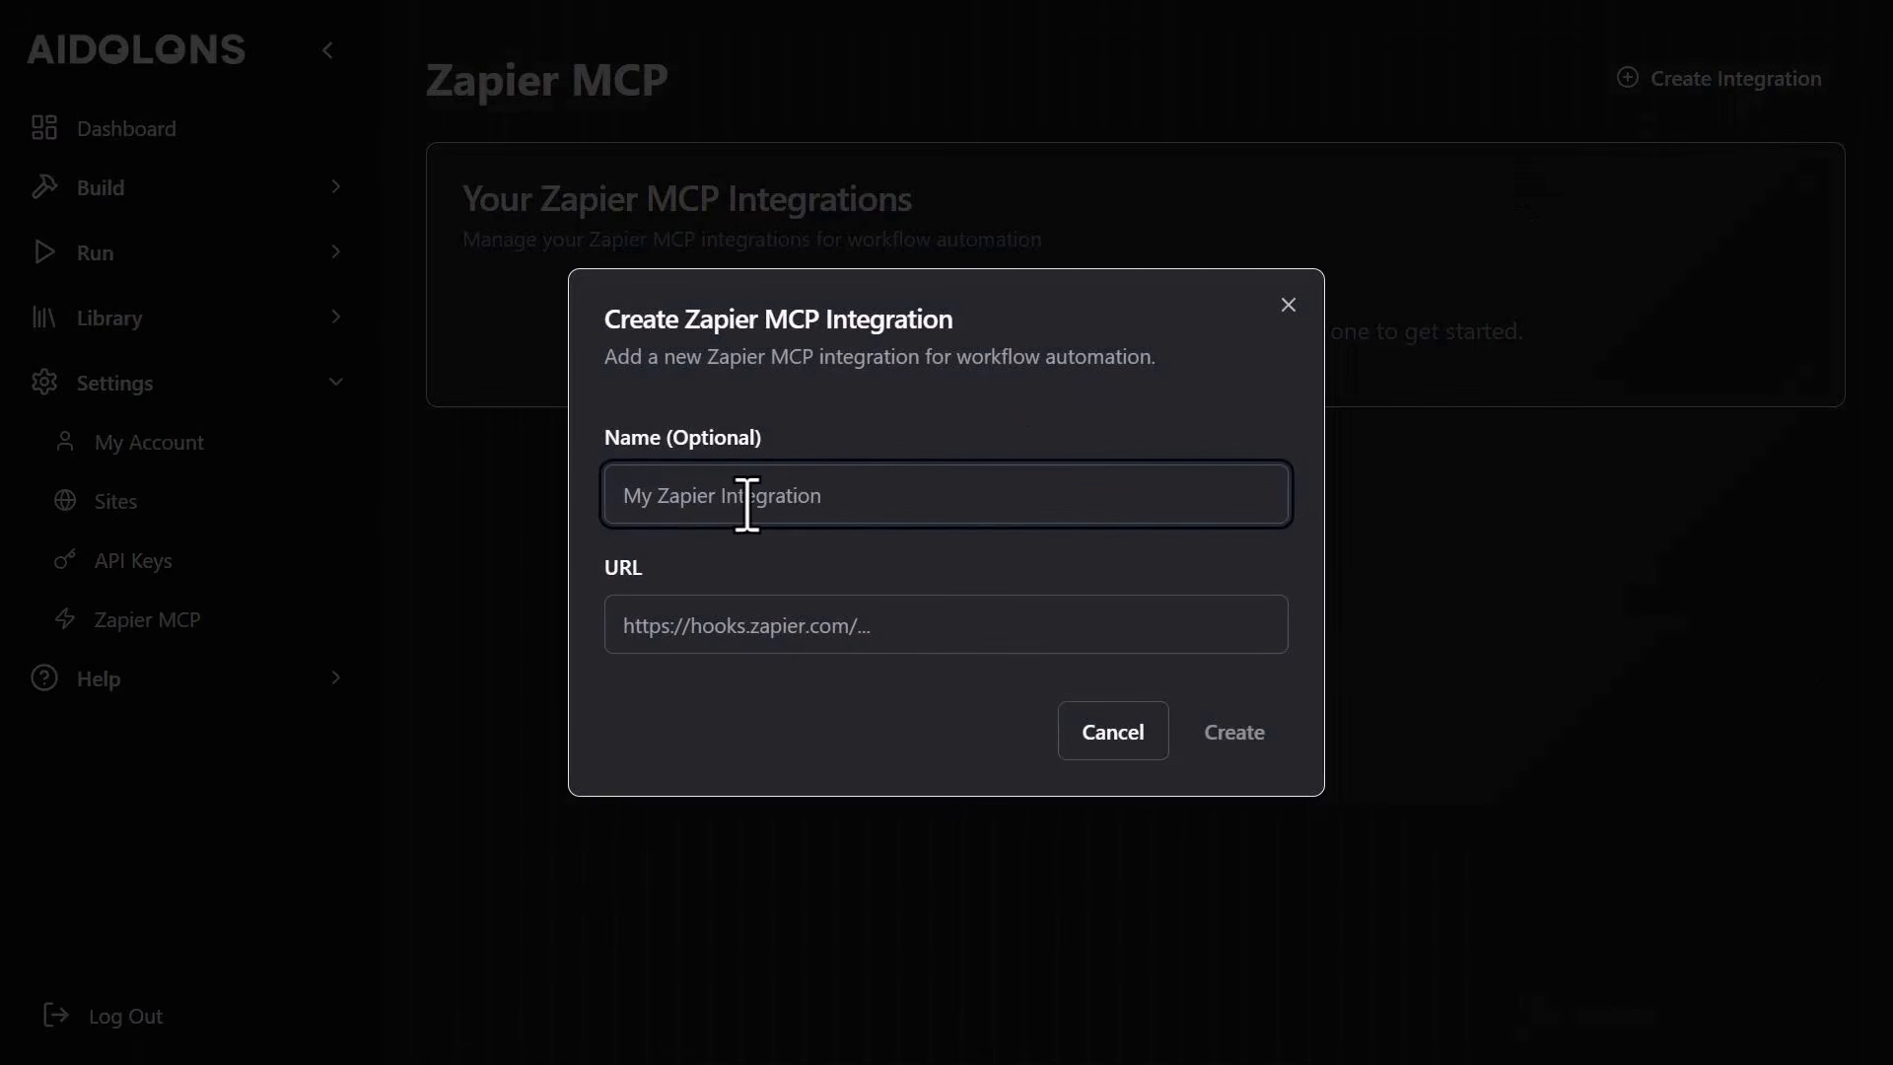
text(YouTube)
click(706, 636)
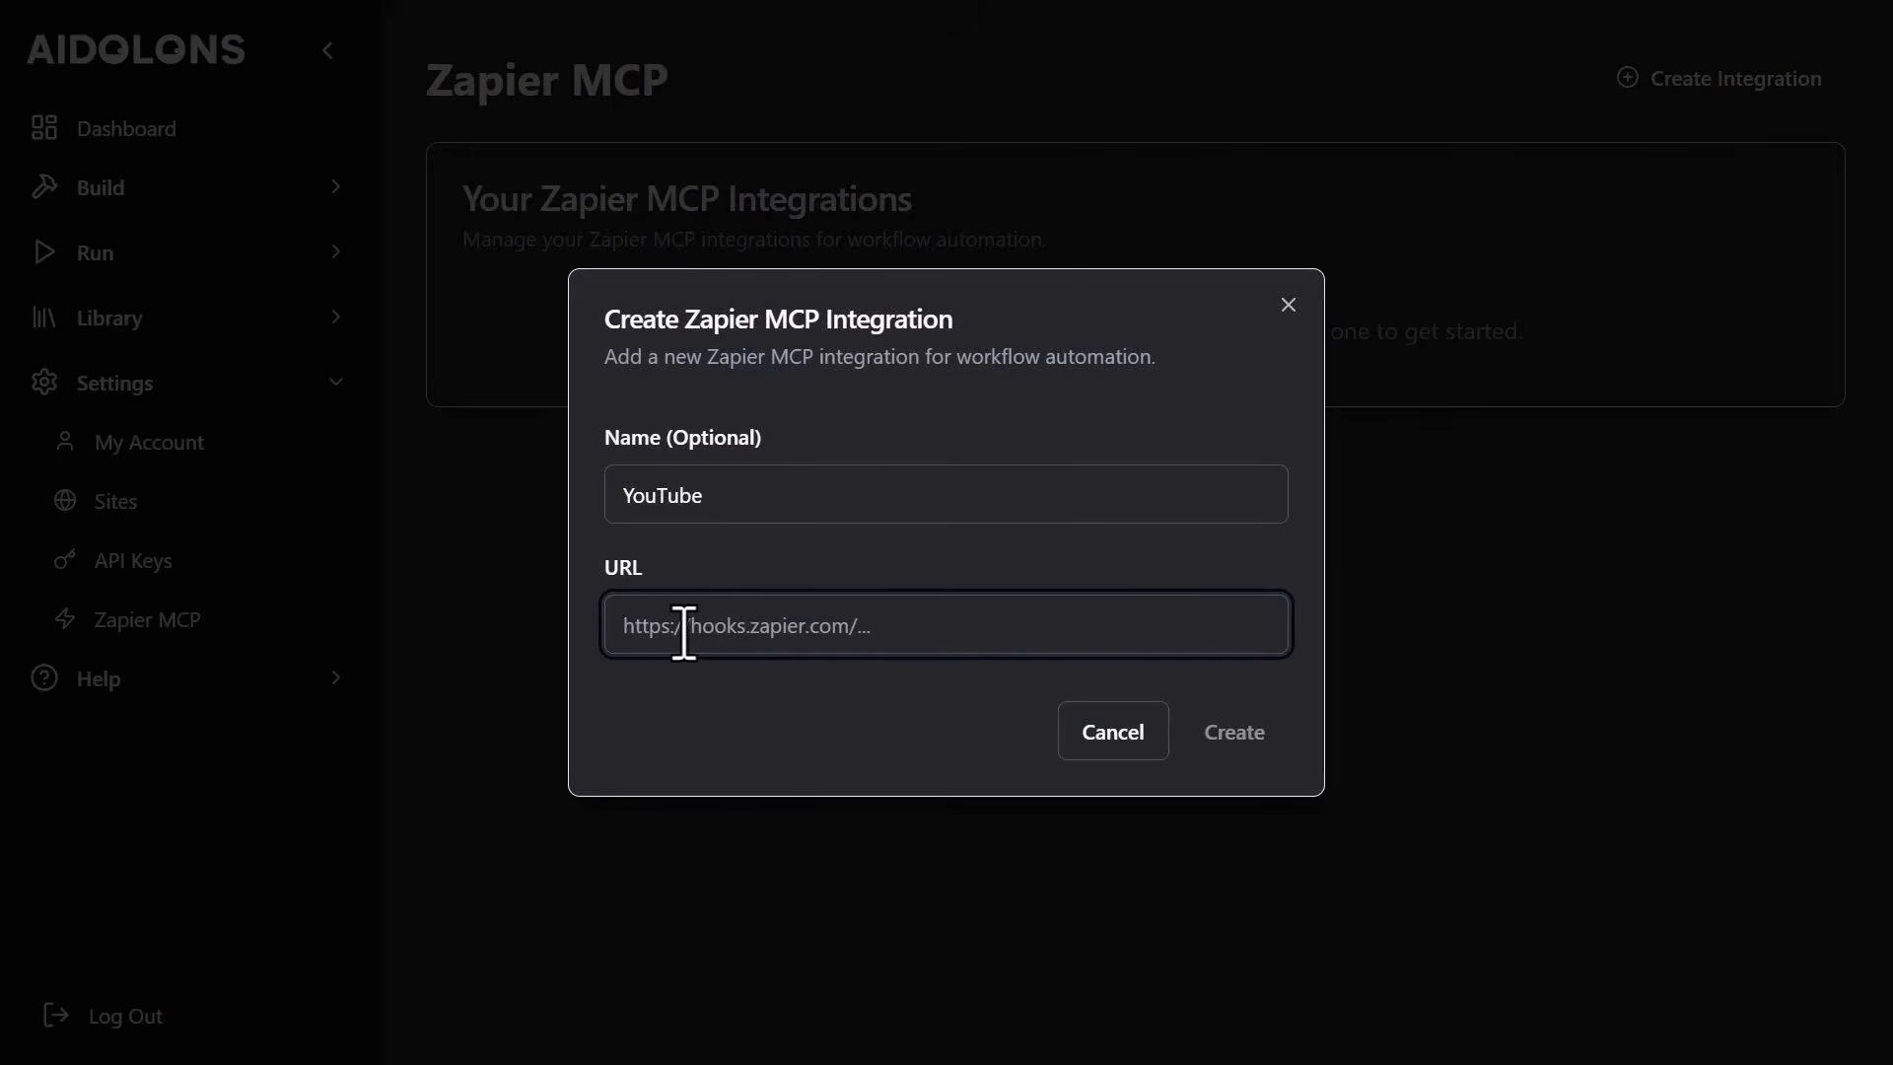
key(ctrl+v)
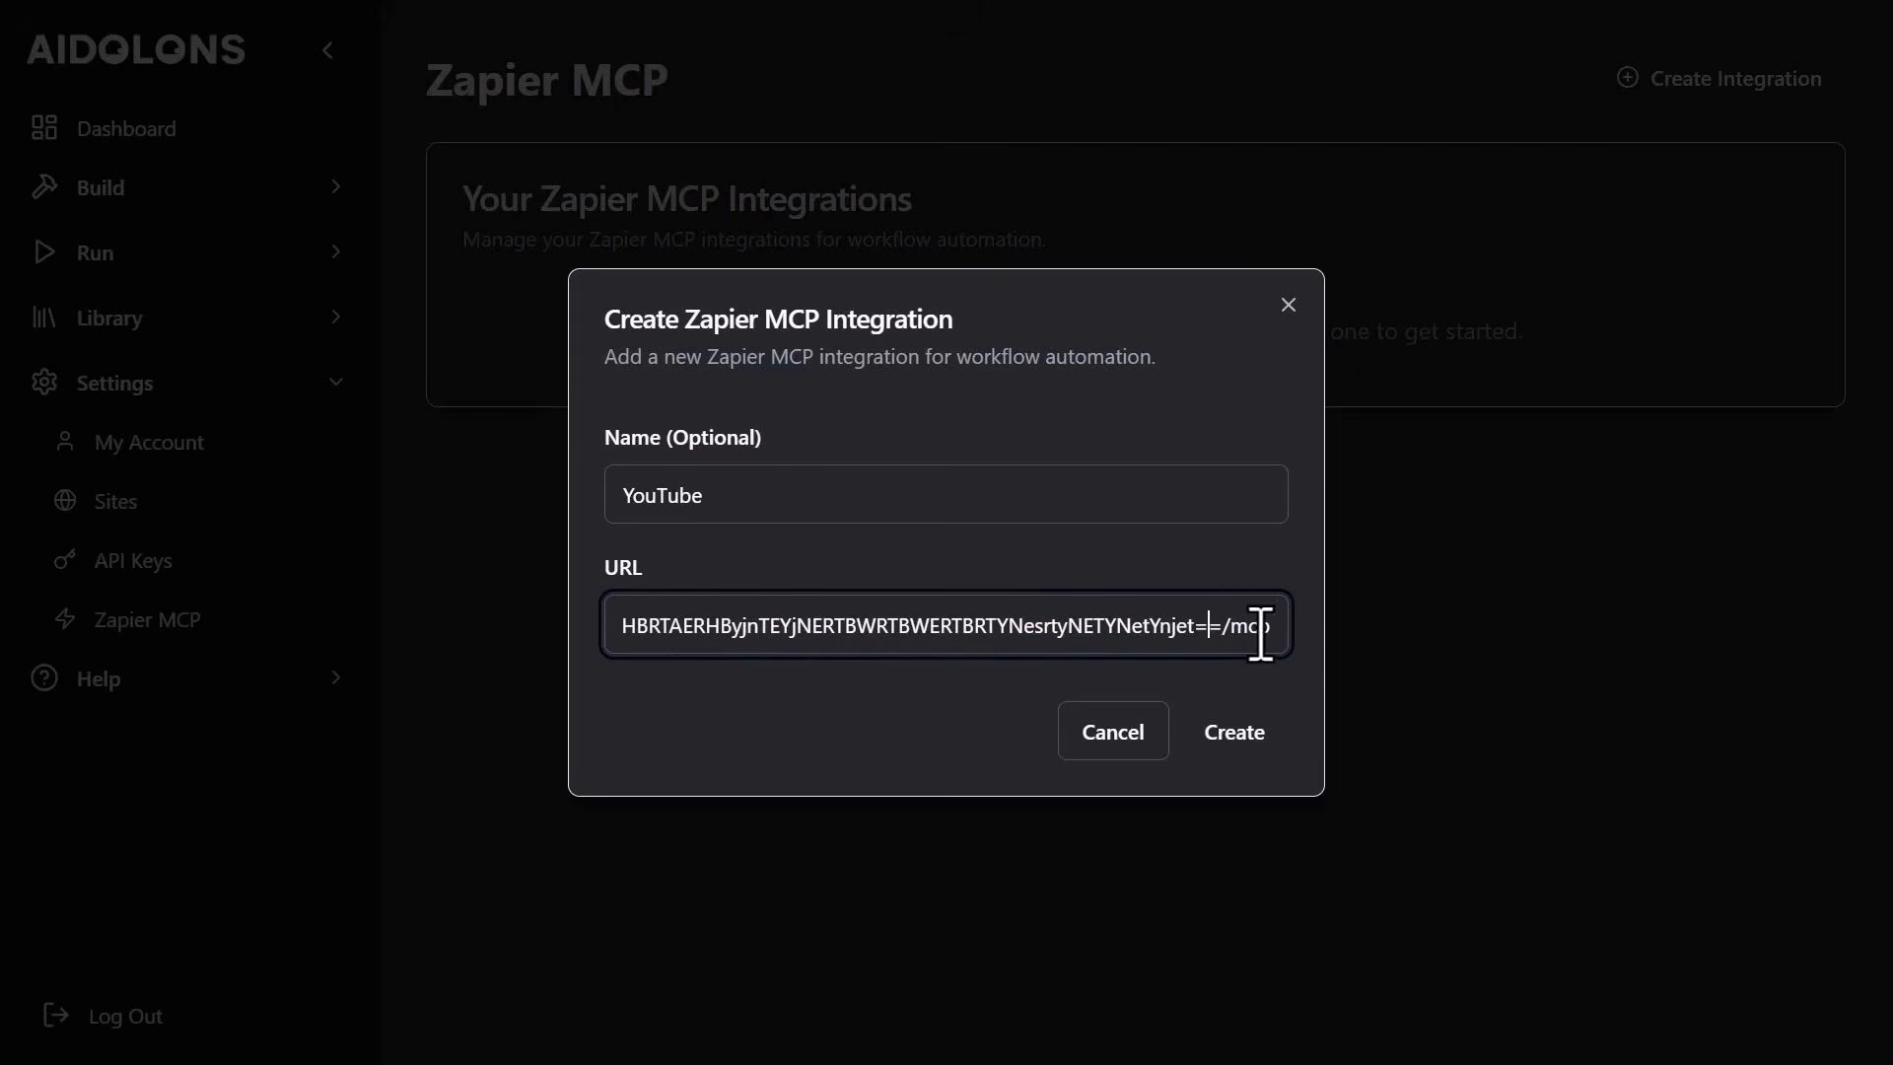
click(1238, 738)
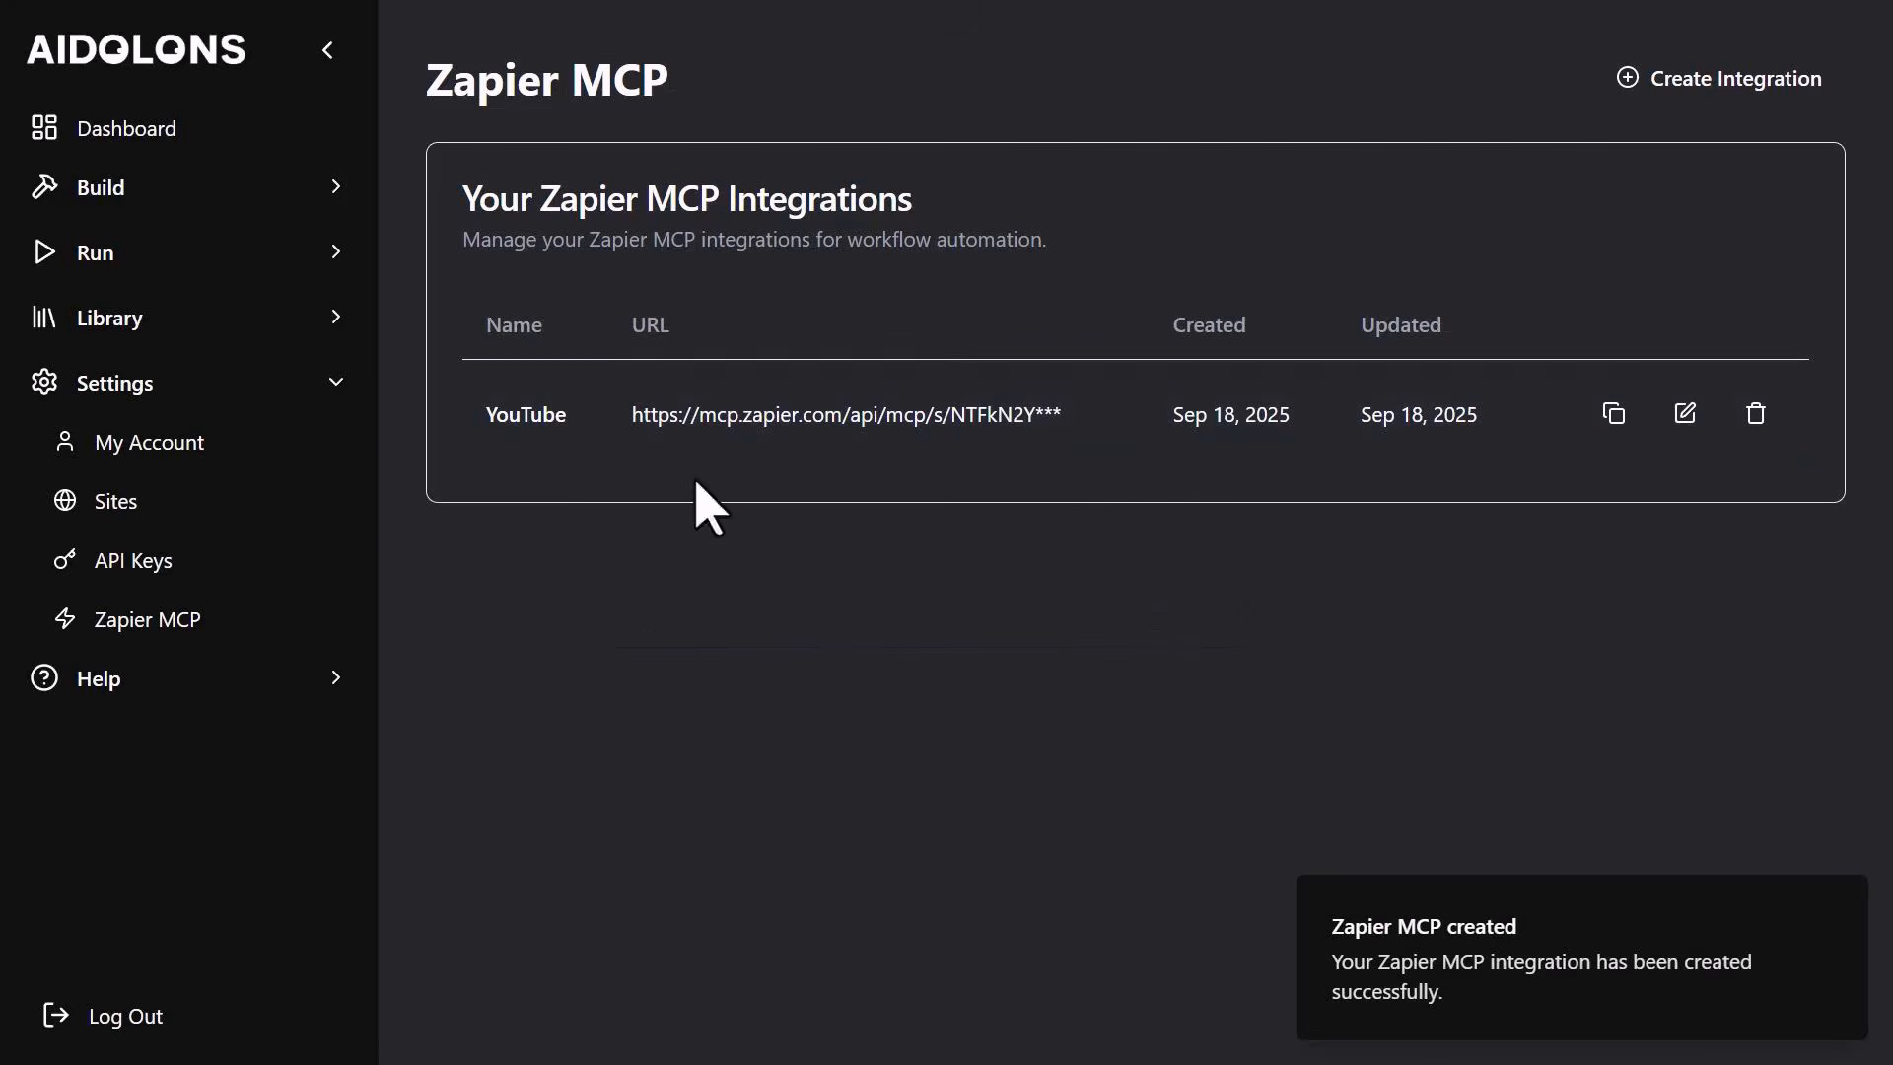
Create a new agent and name it YouTube Manager.
click(201, 191)
click(295, 355)
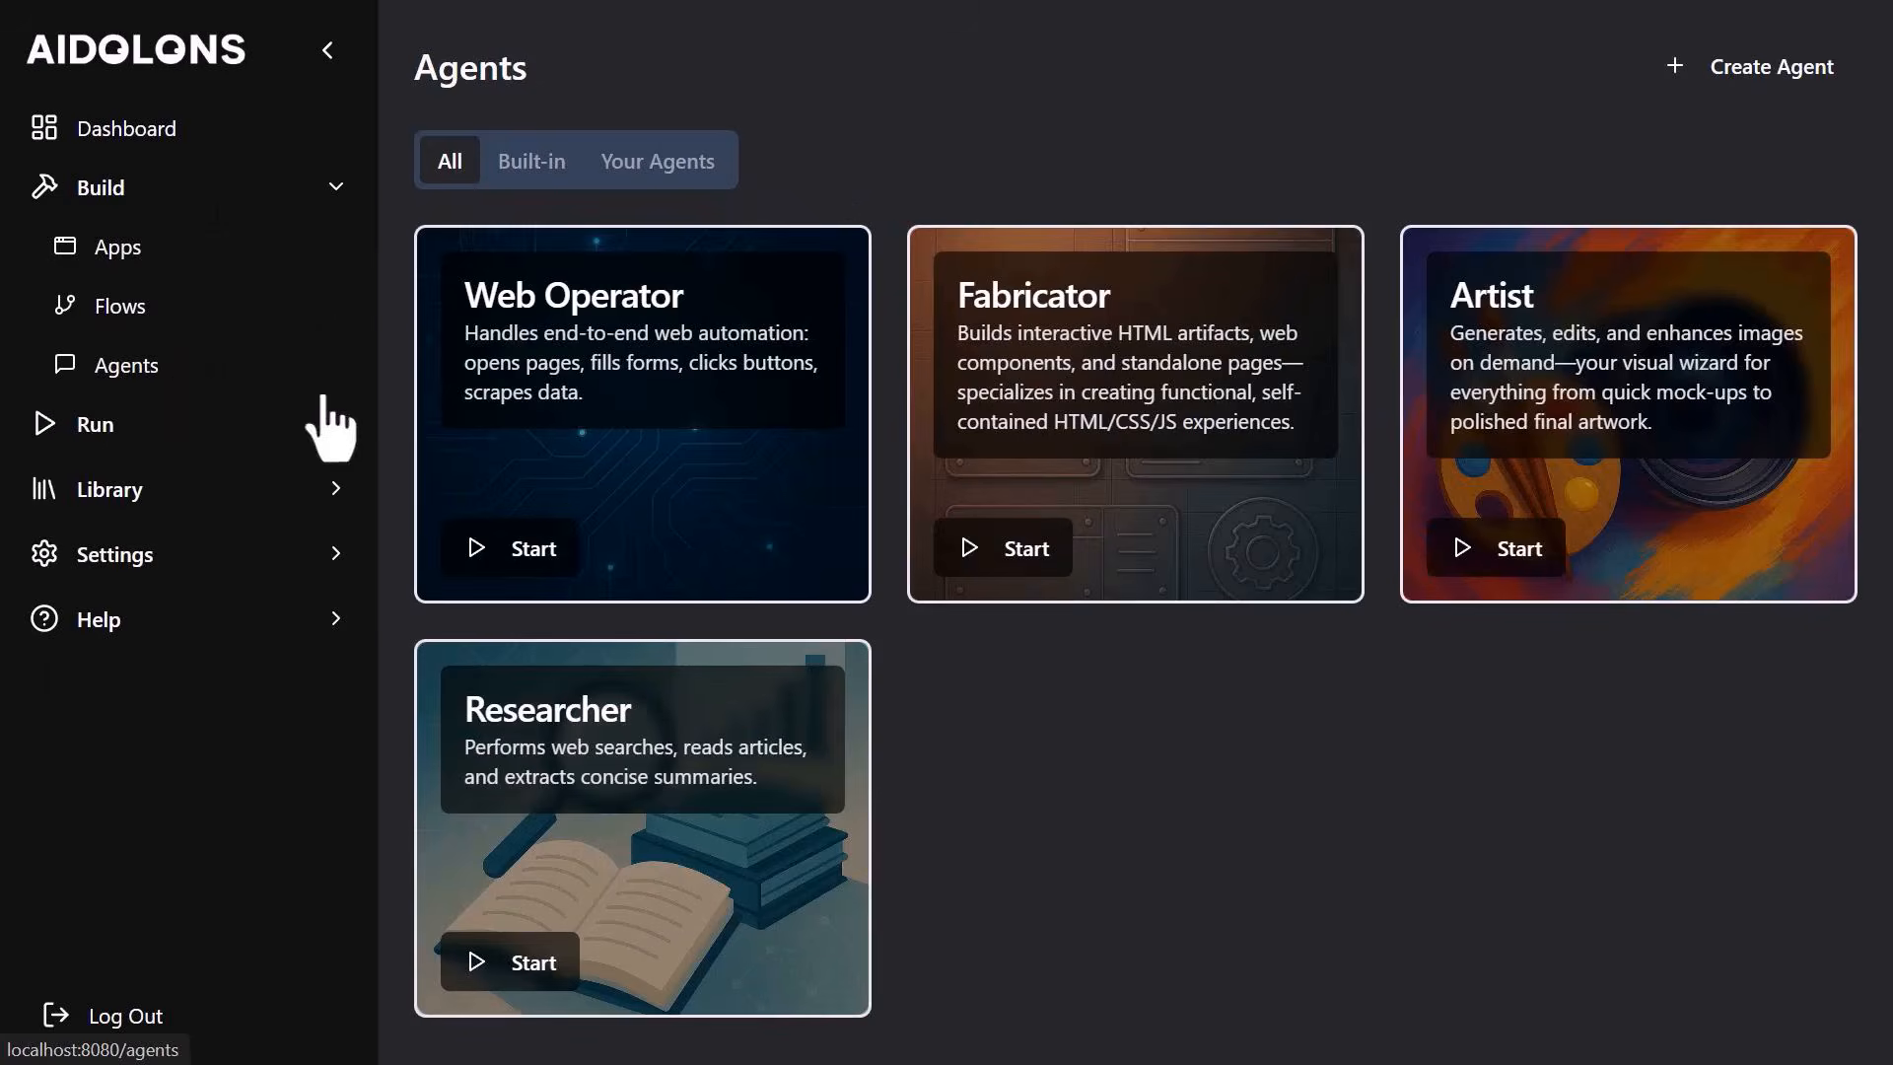
click(1752, 69)
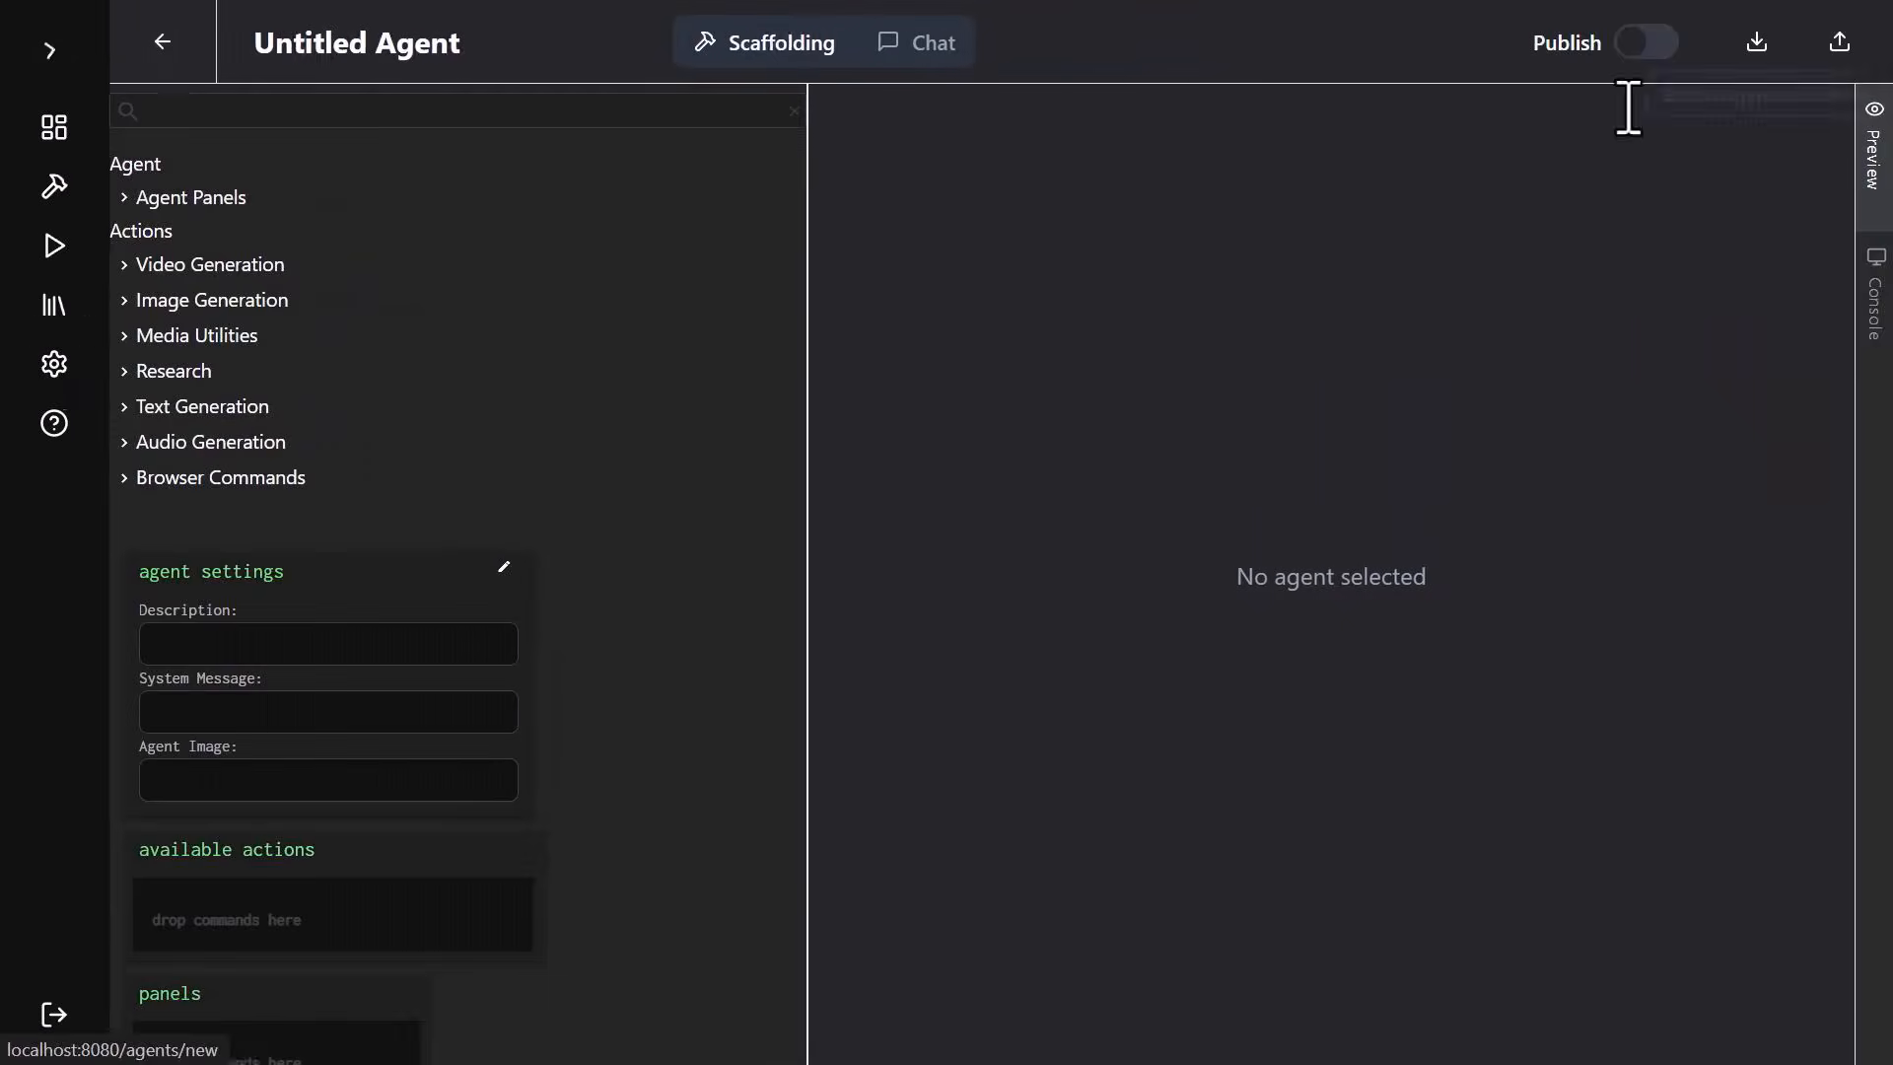
click(364, 44)
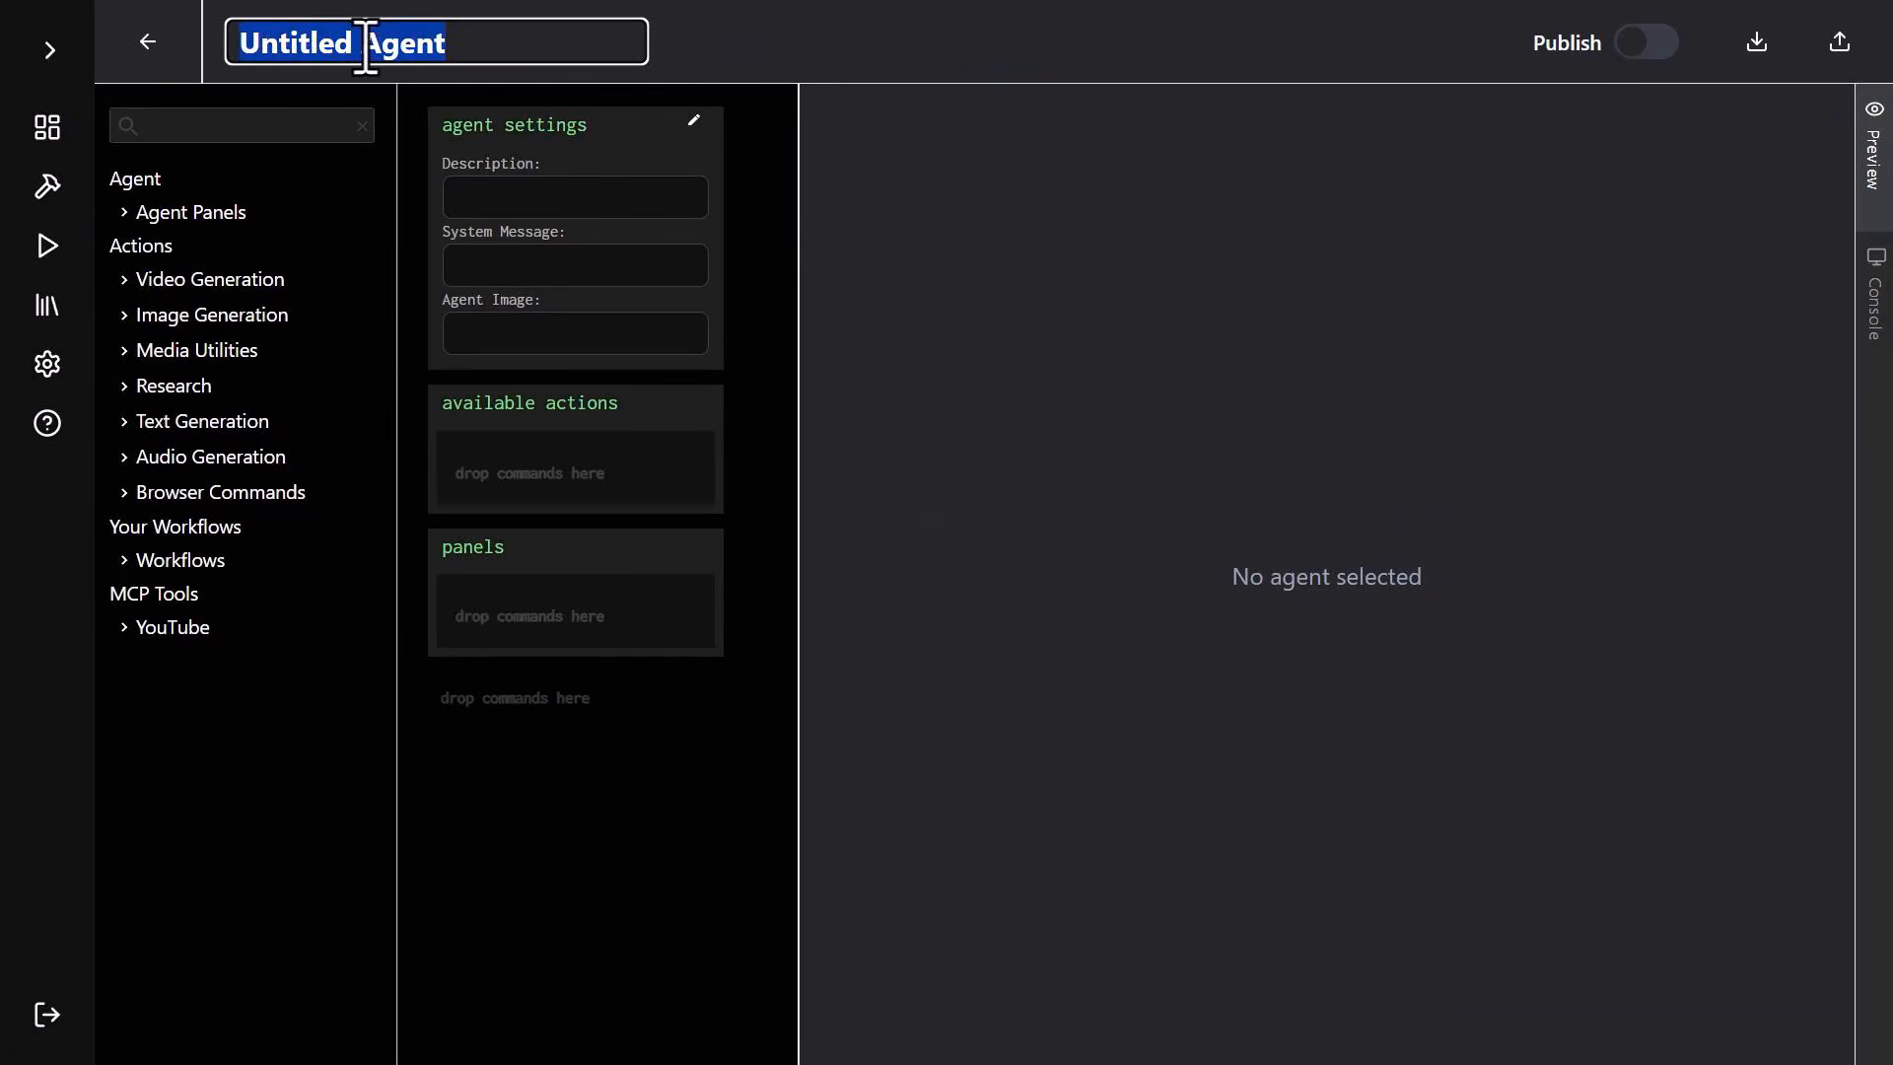
text(YouTube Manager)
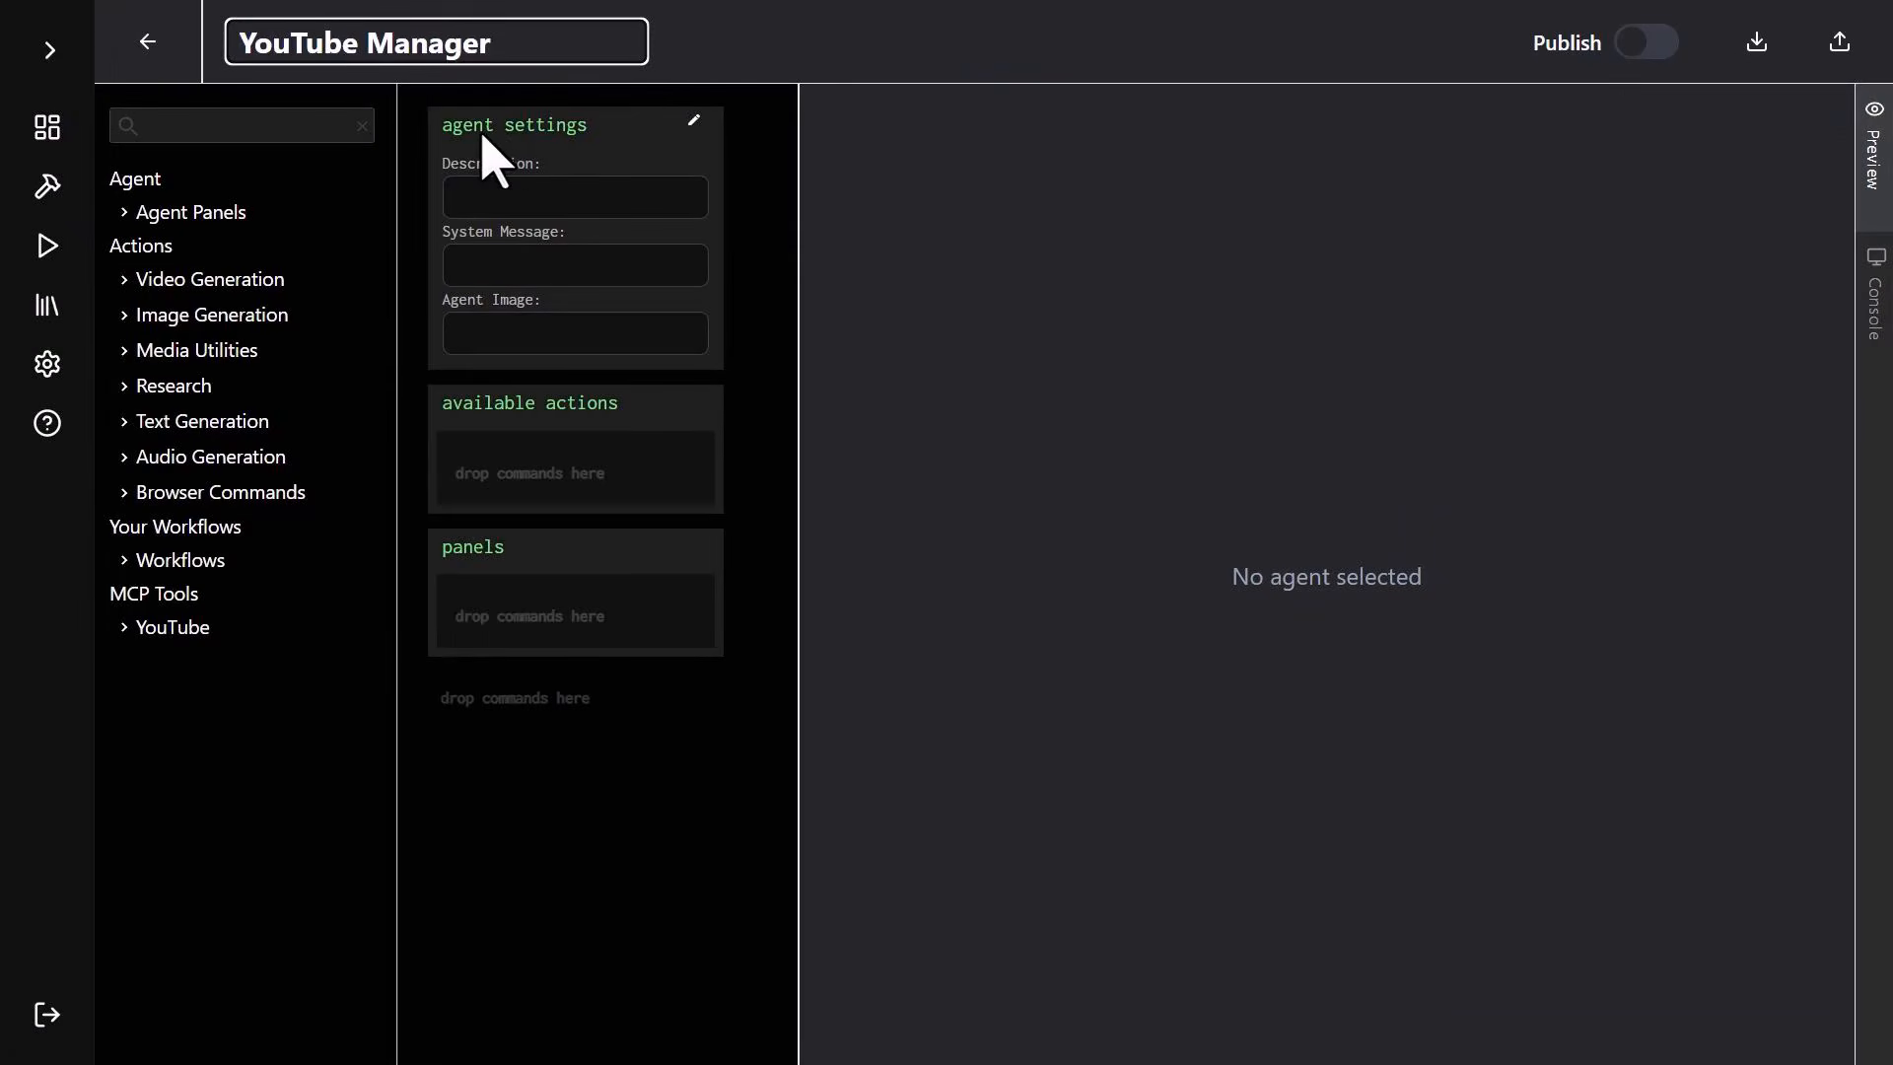
key(Return)
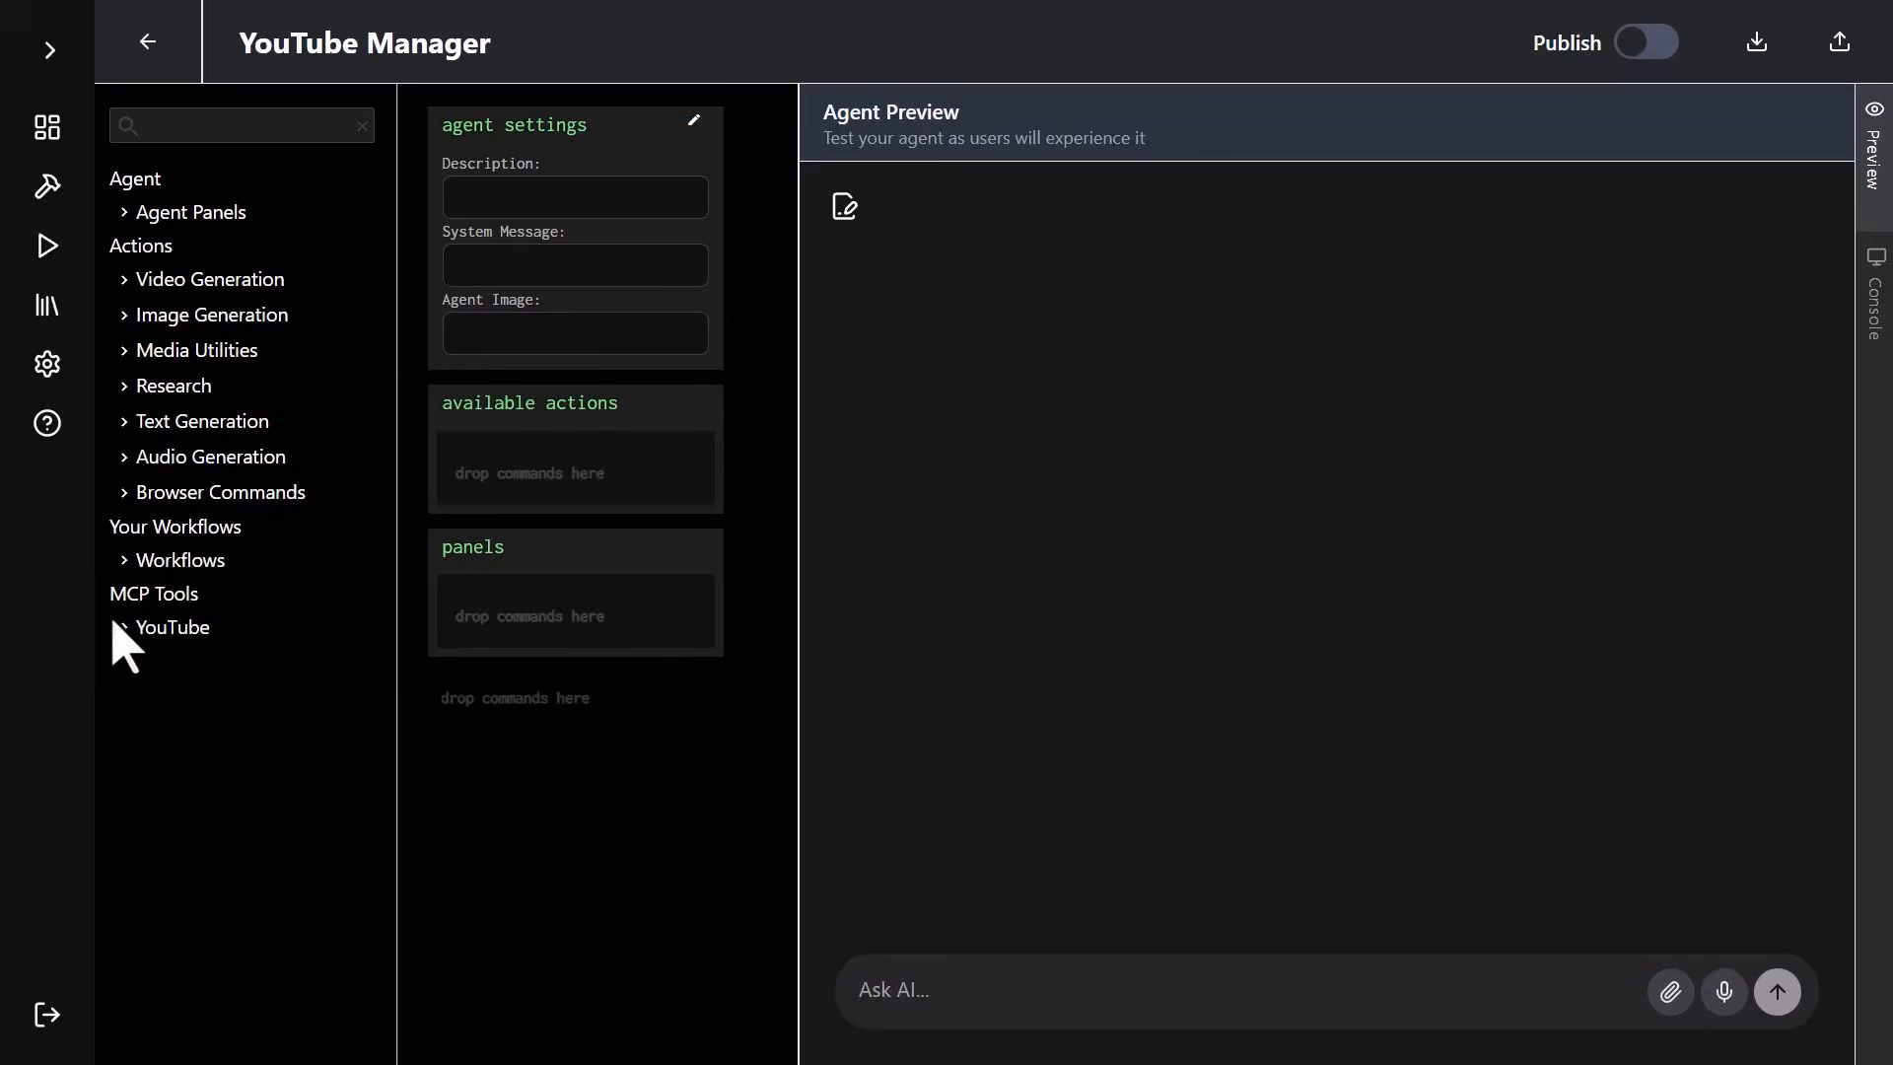
Add the YouTube upload video MCP tool and the analyze video action to the agent's available actions.
click(181, 631)
scroll(237, 848, down, 1)
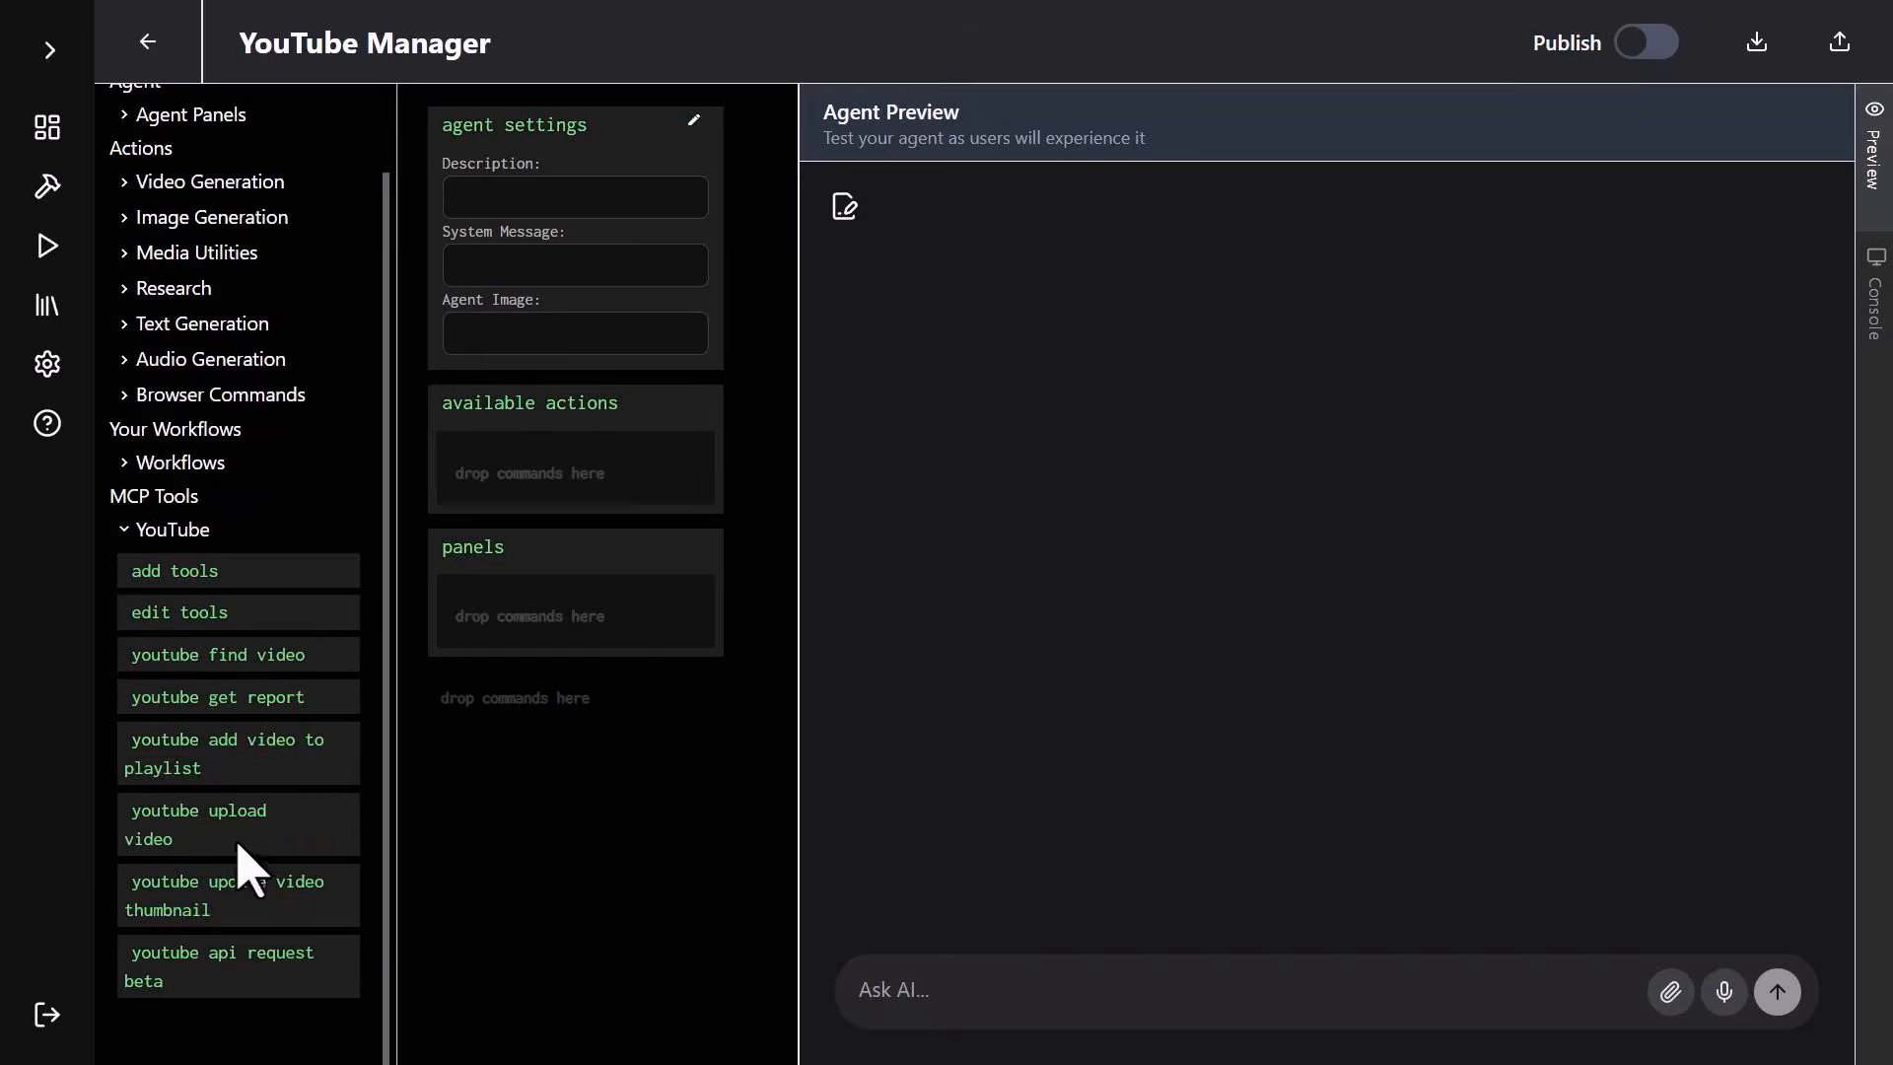
drag(178, 852, 493, 468)
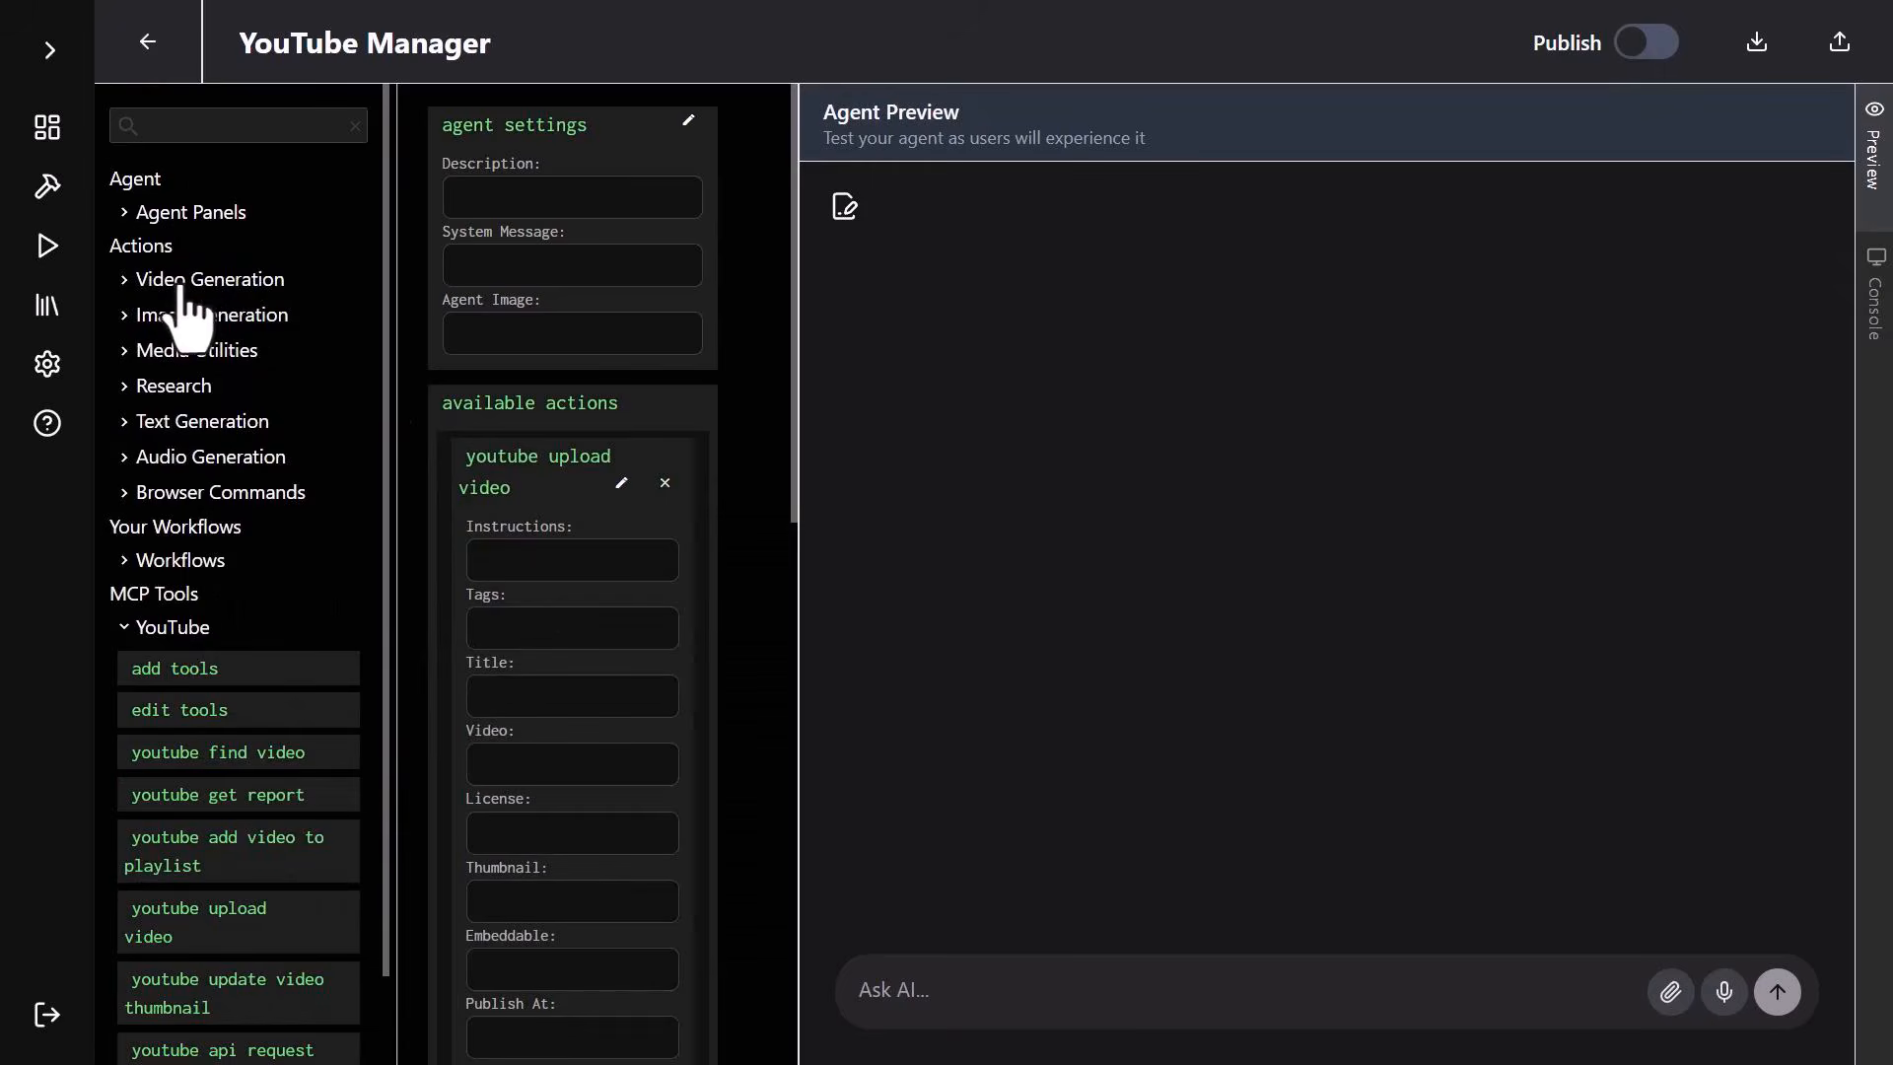
click(237, 288)
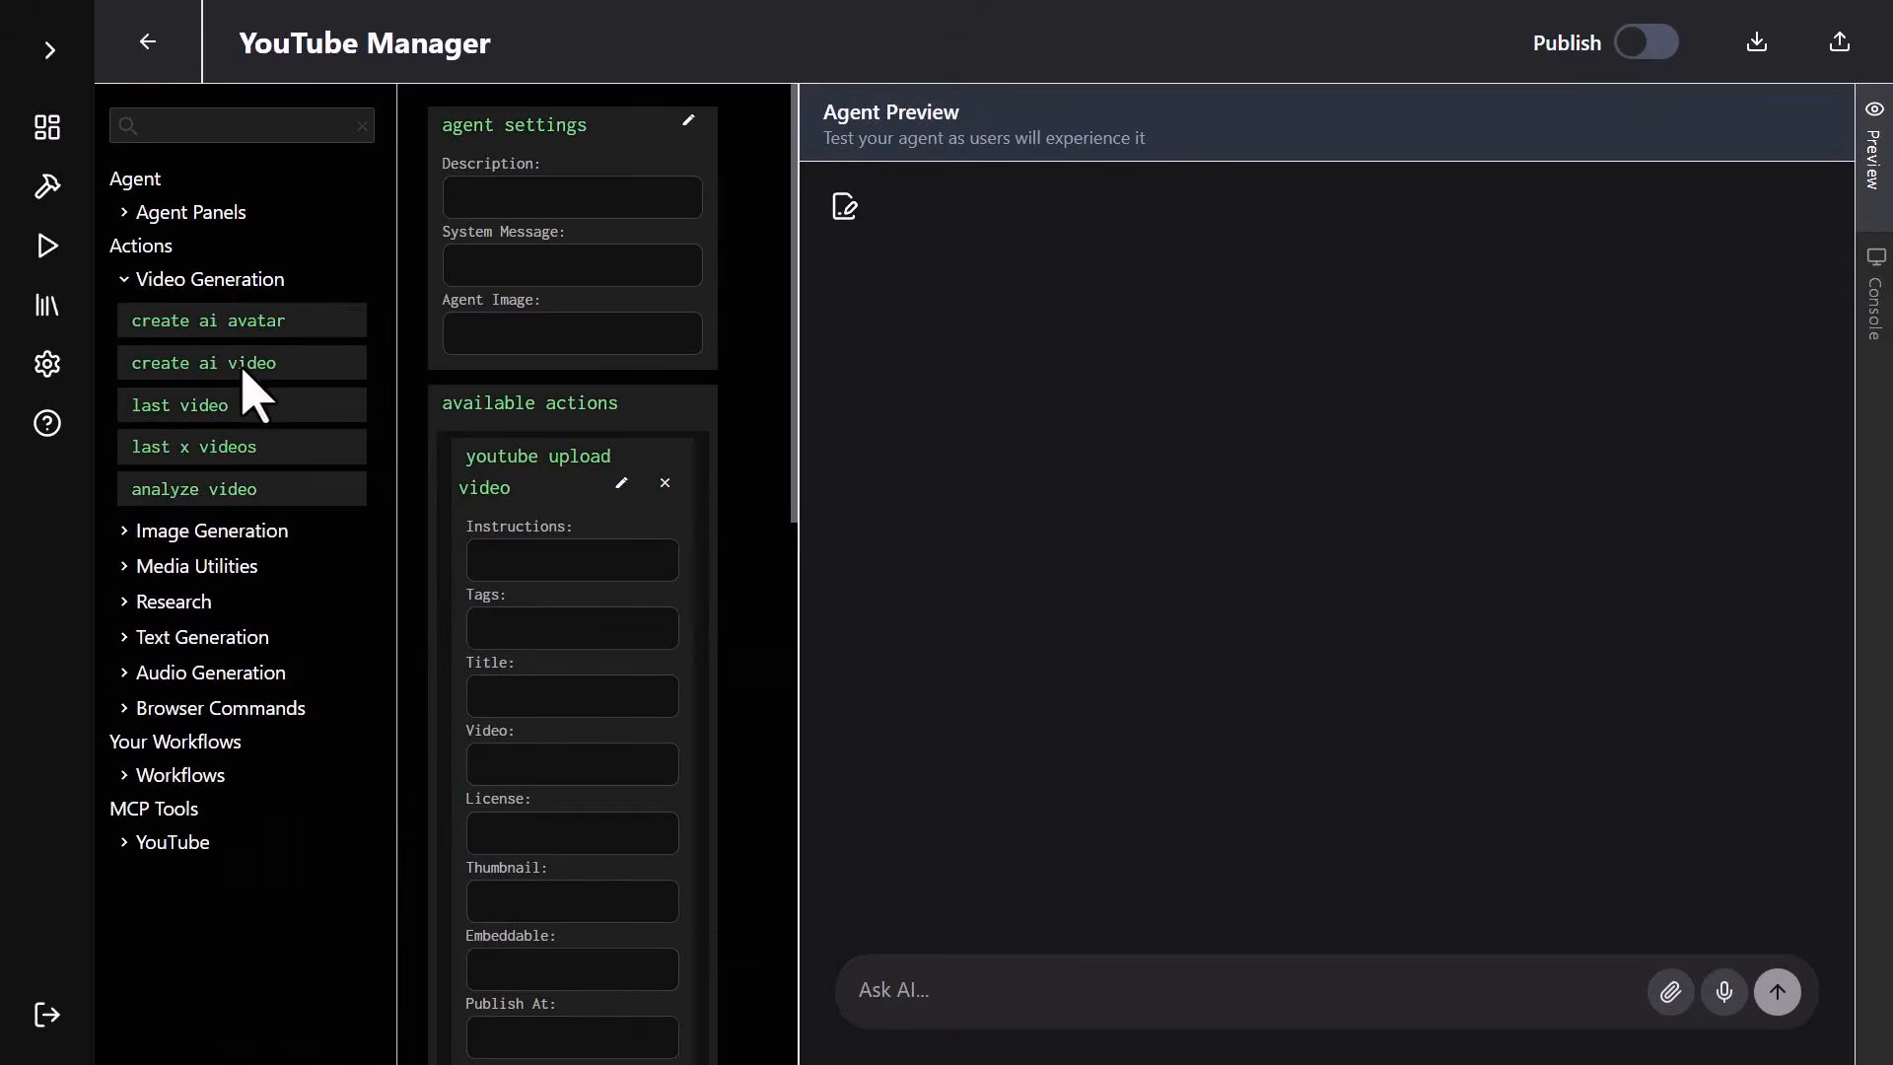
drag(151, 498, 464, 444)
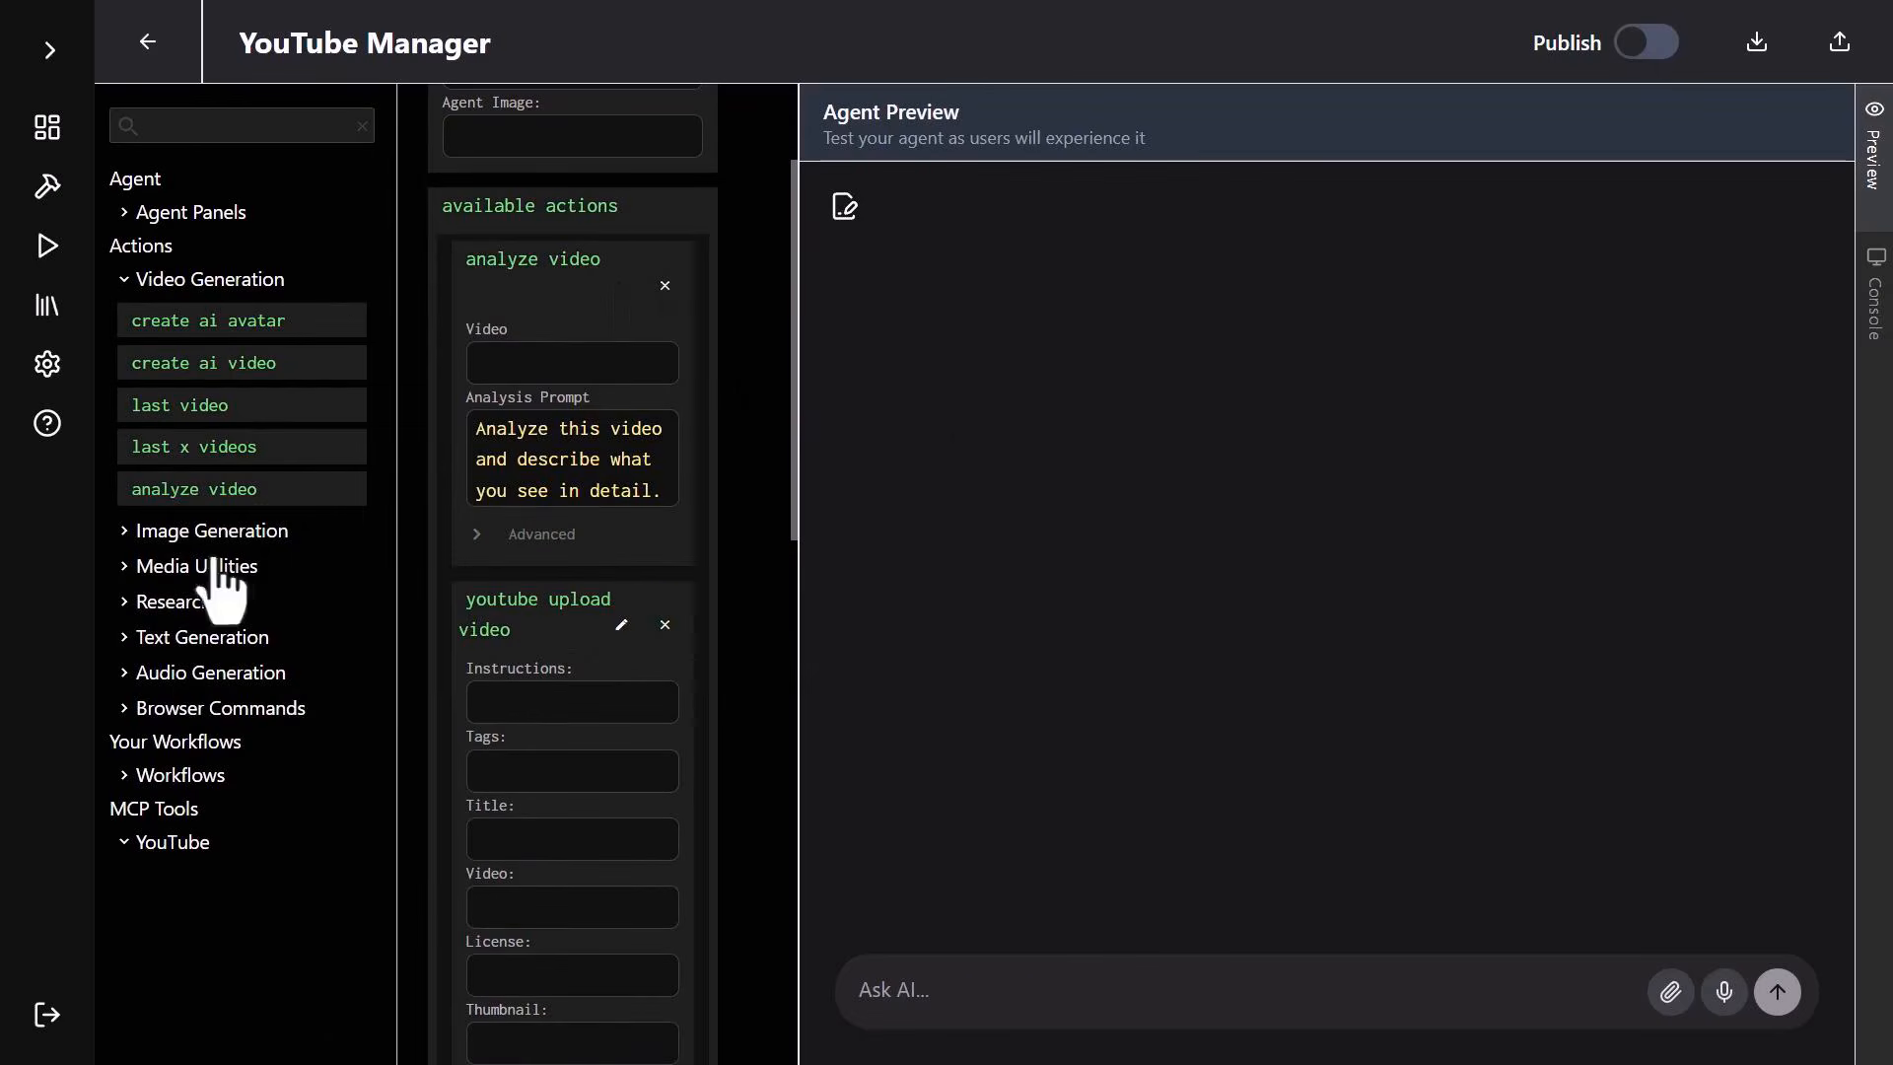
Add the ai edit image action to the agent's available actions and set its model to Nano Banana Edit.
click(176, 534)
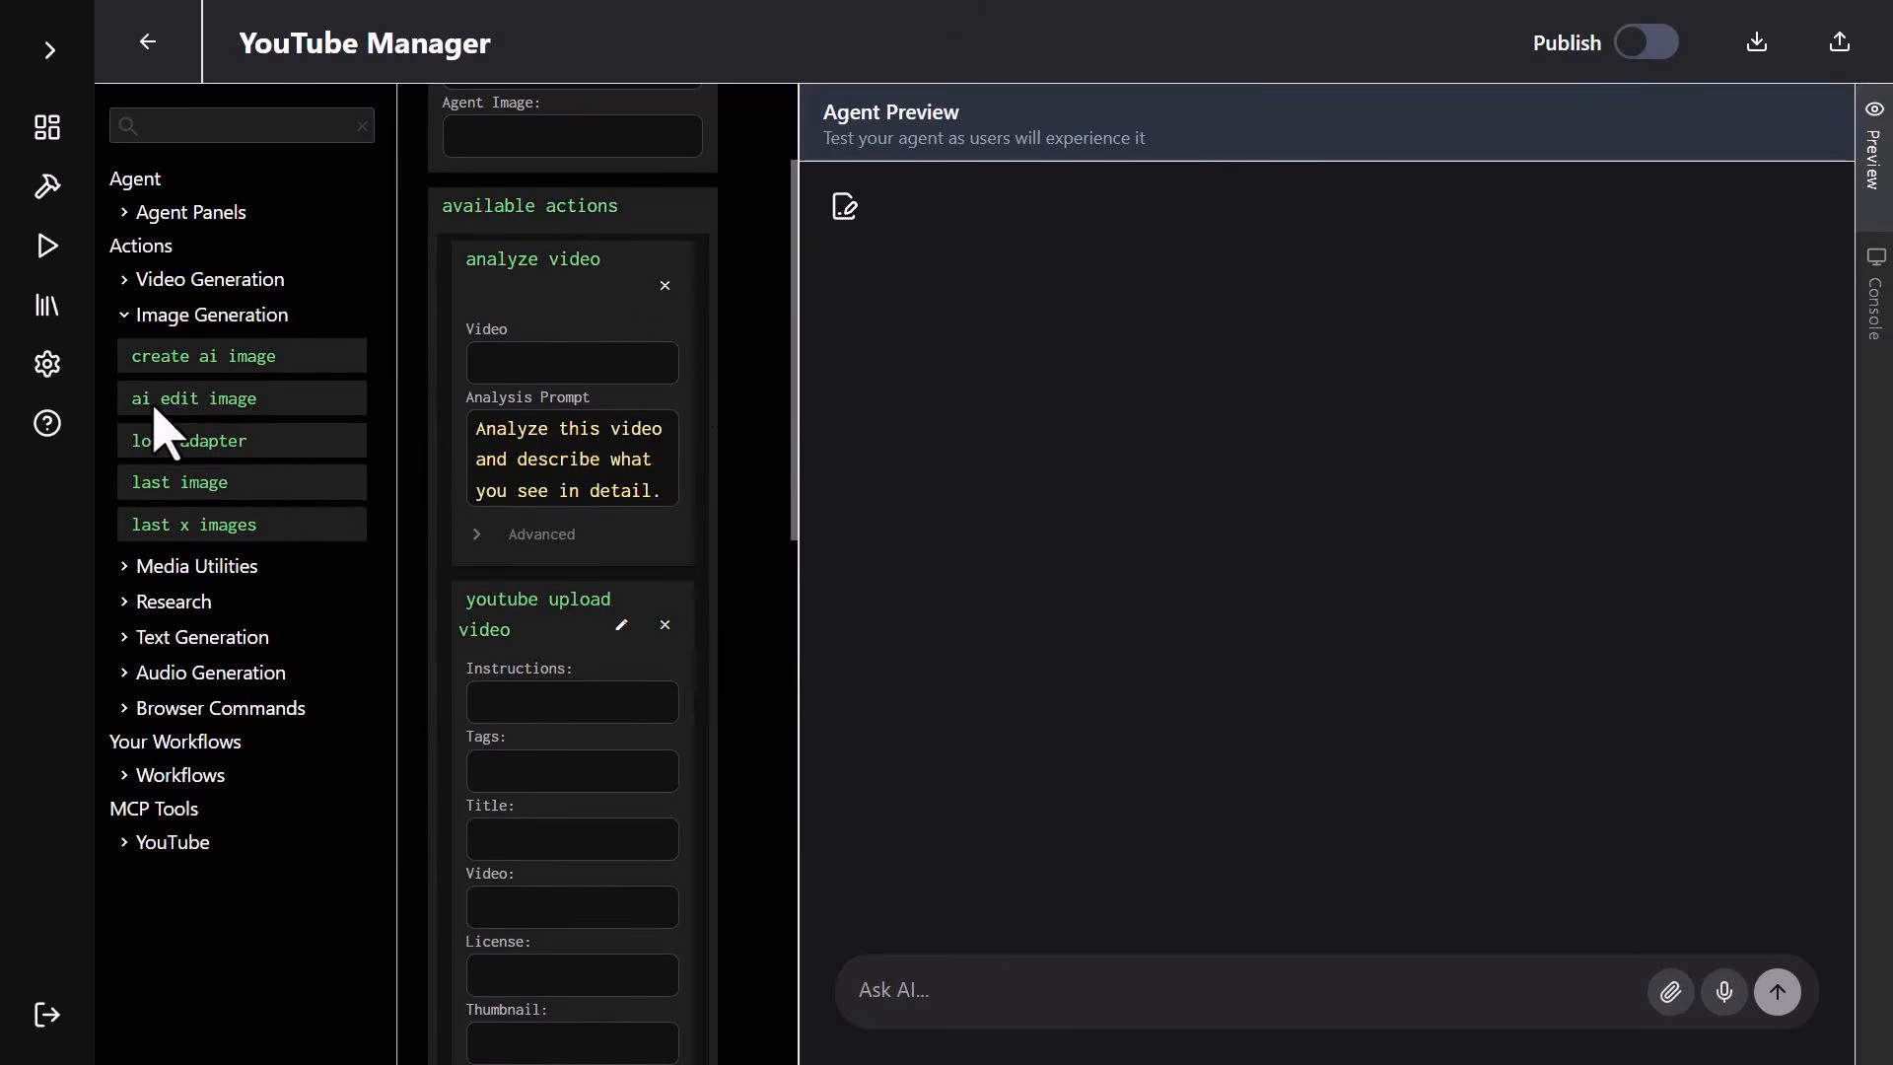
drag(169, 404, 471, 321)
click(542, 363)
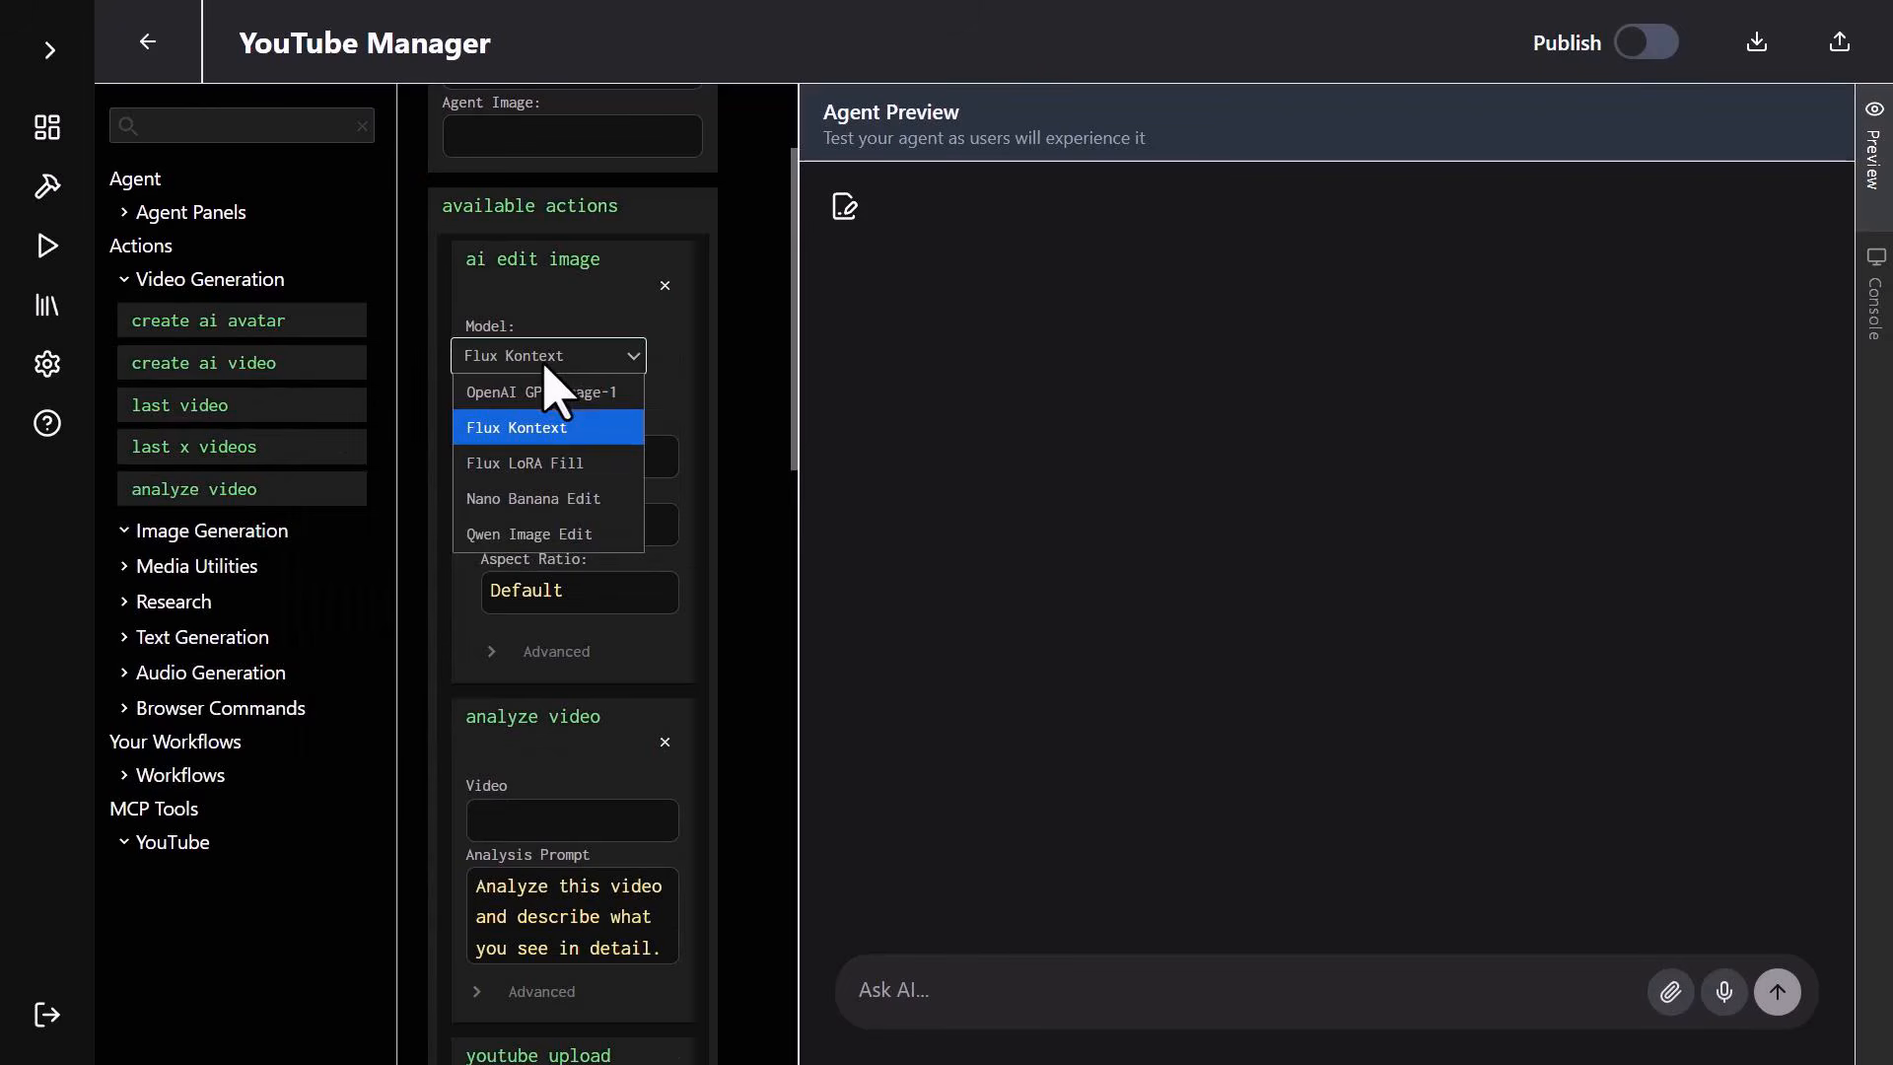
click(560, 428)
click(556, 462)
click(544, 358)
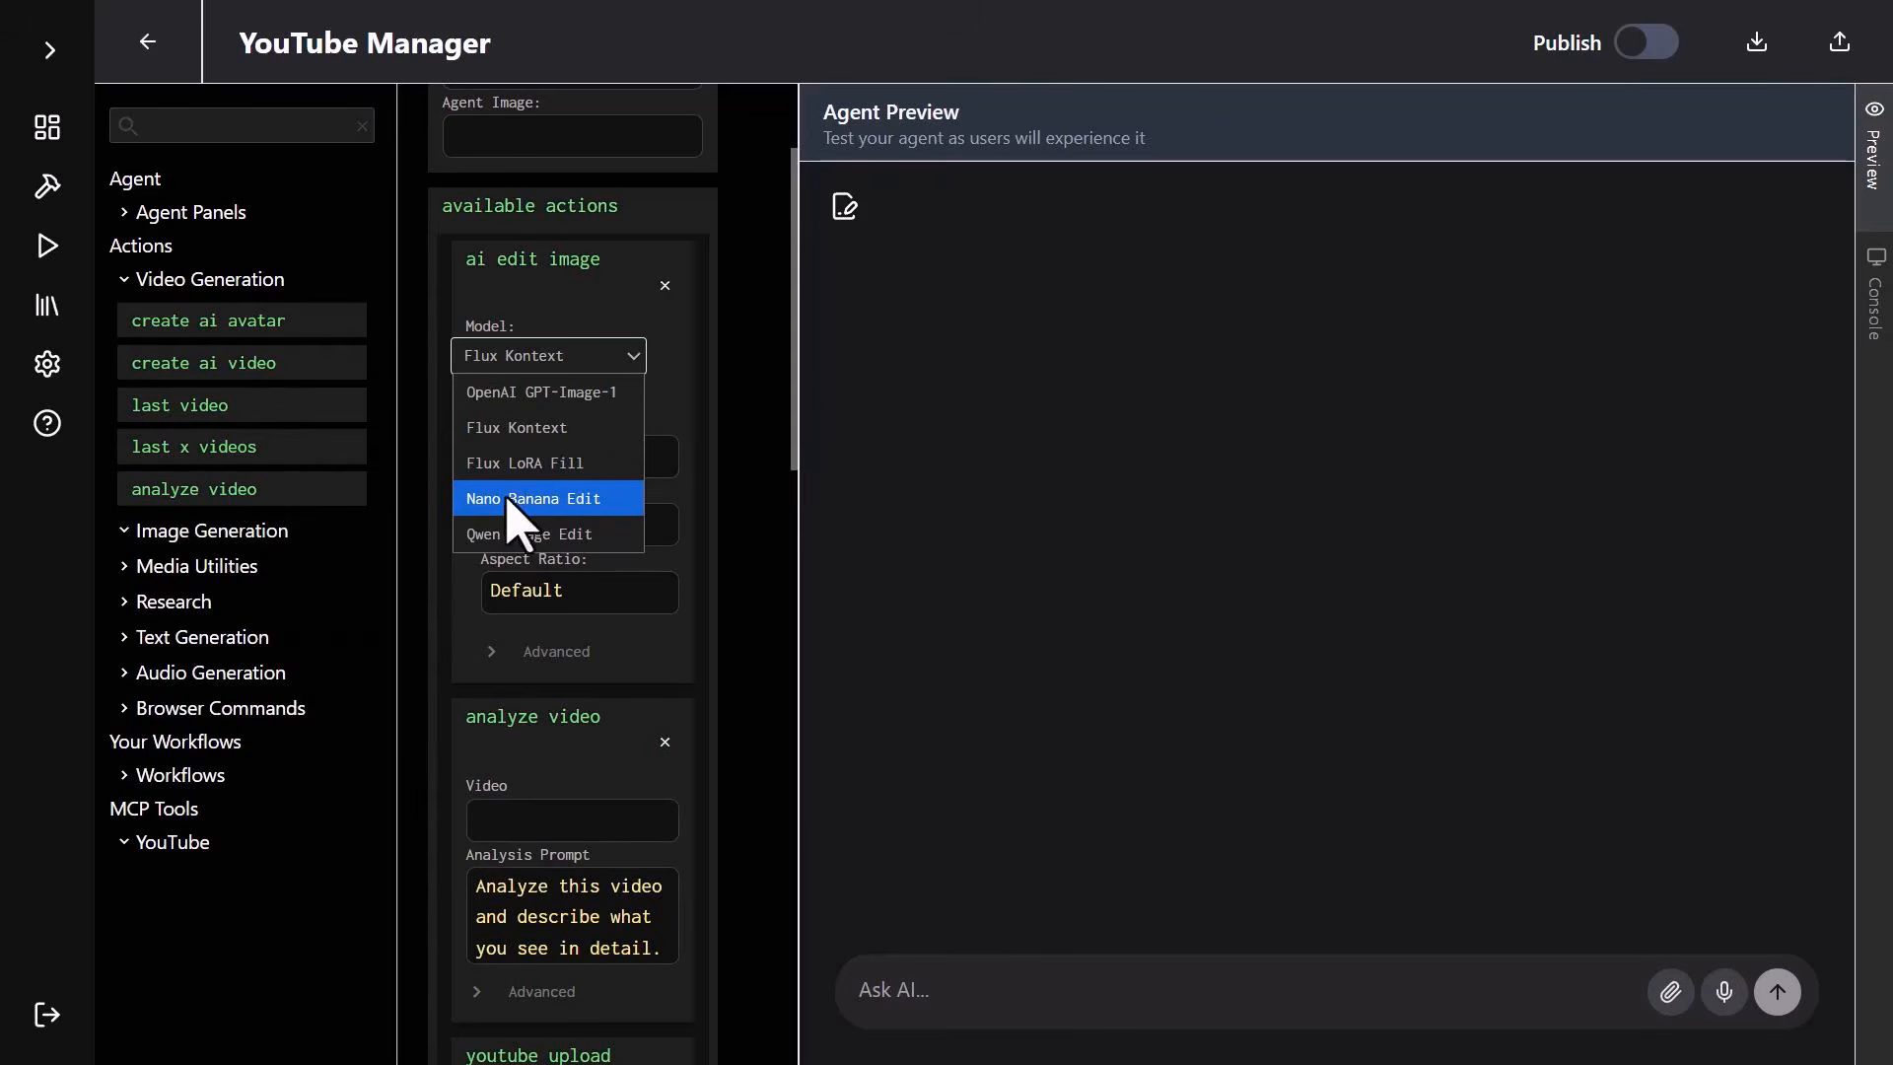
key(Return)
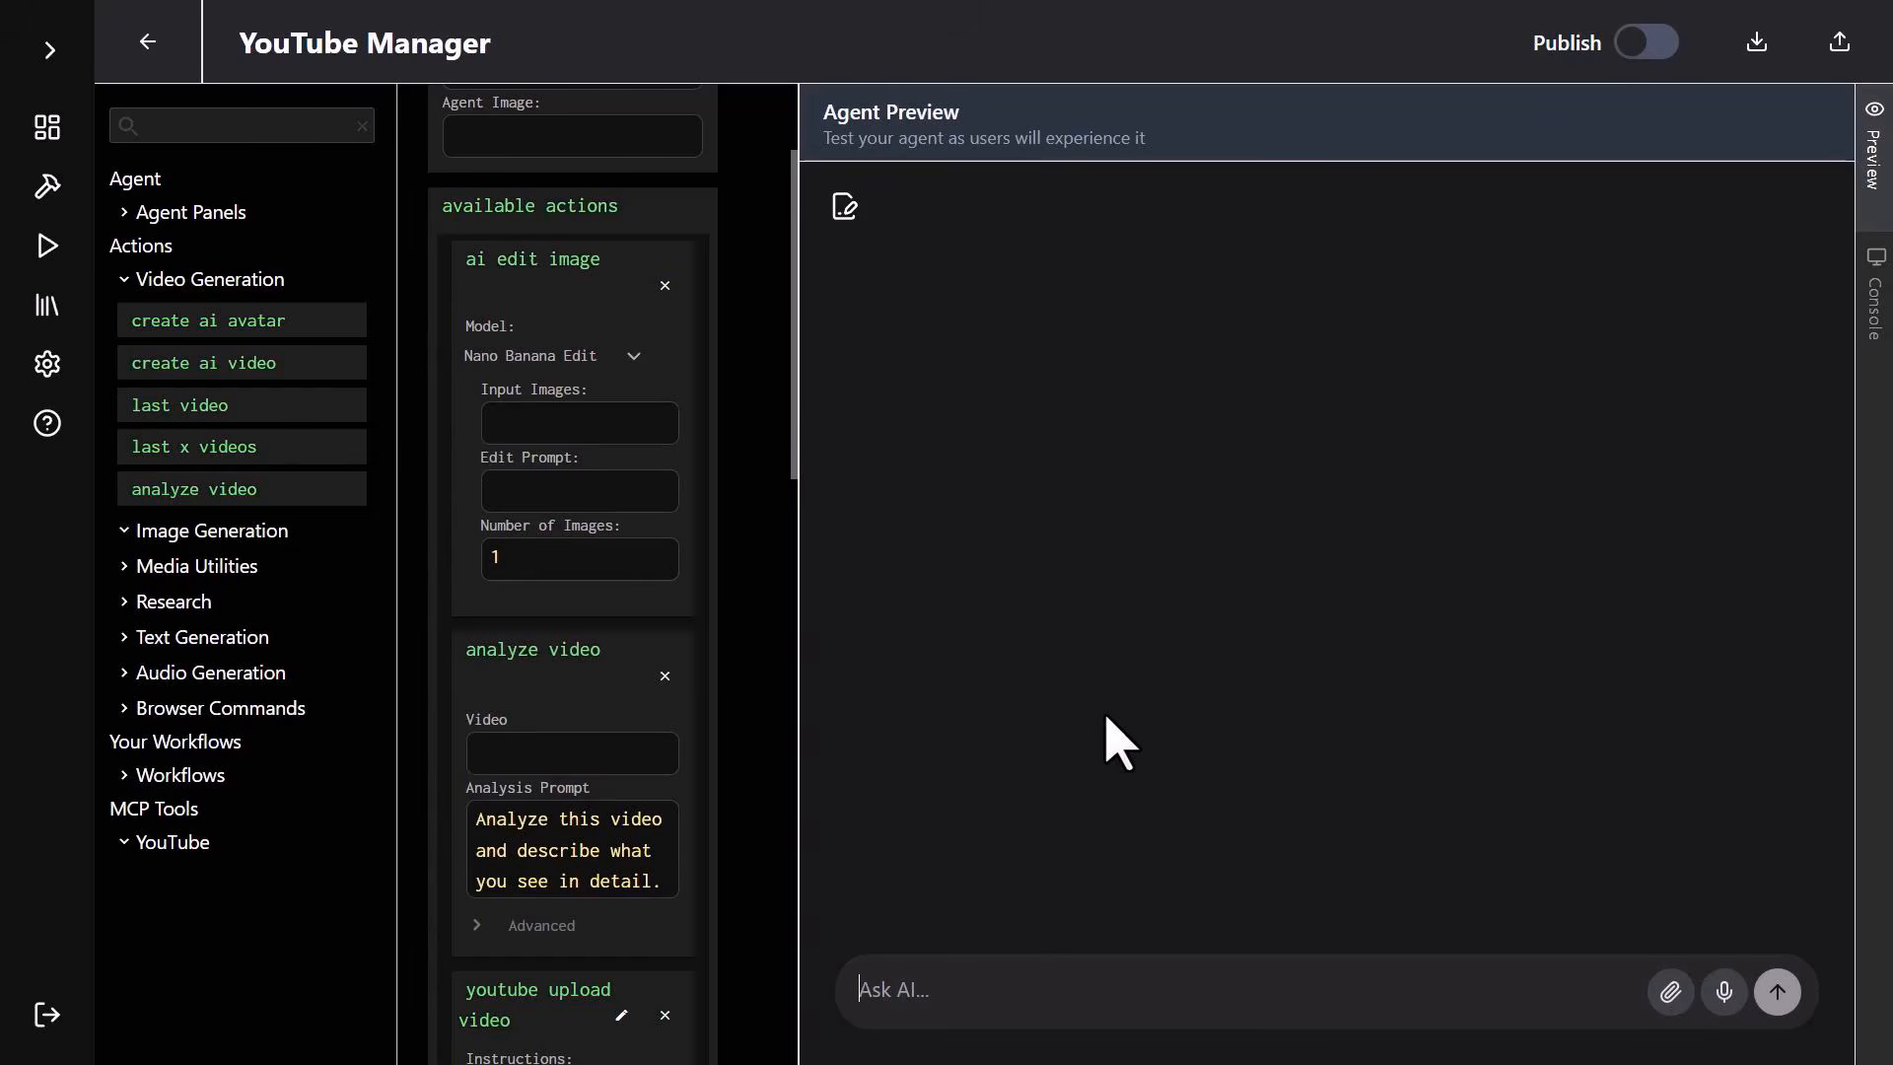
Ask the agent in the preview chat "tell me about the tools you have access to" and read through its full reply.
text(tell me about the tools you have access to)
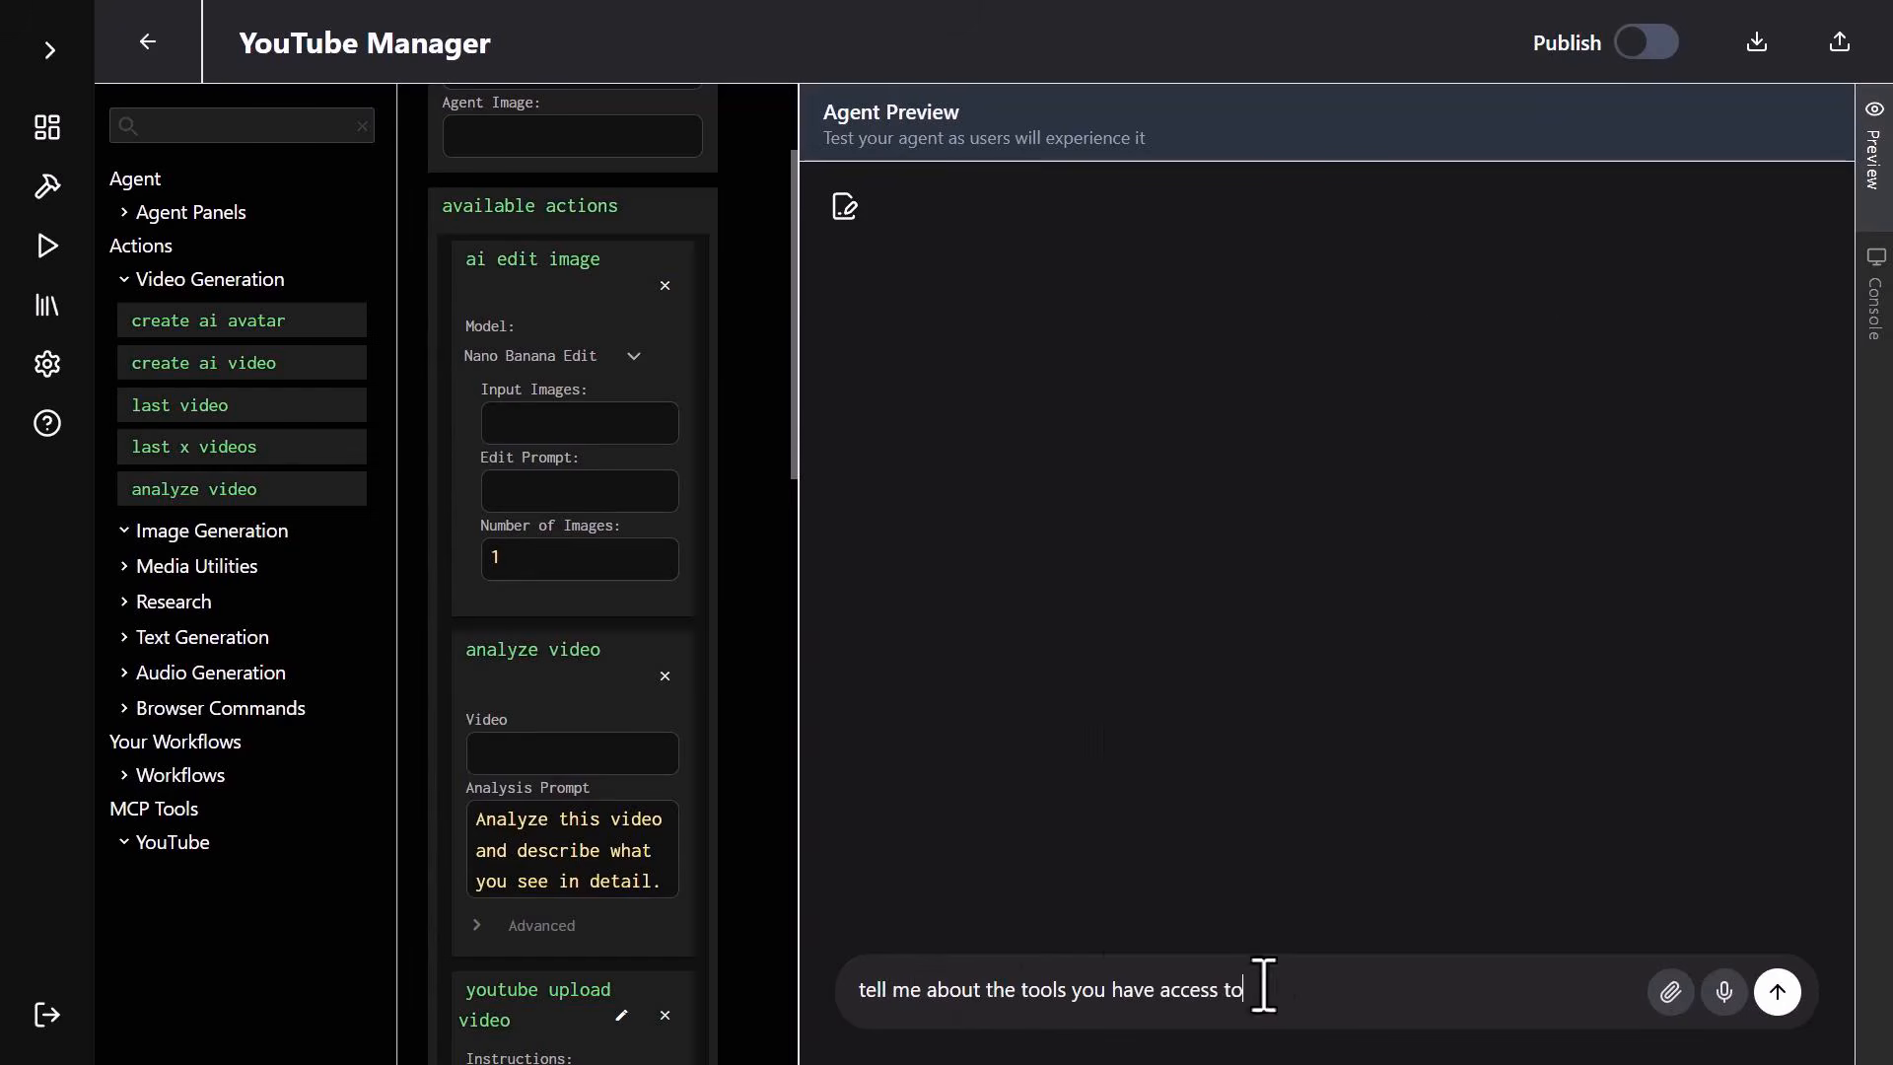
key(Return)
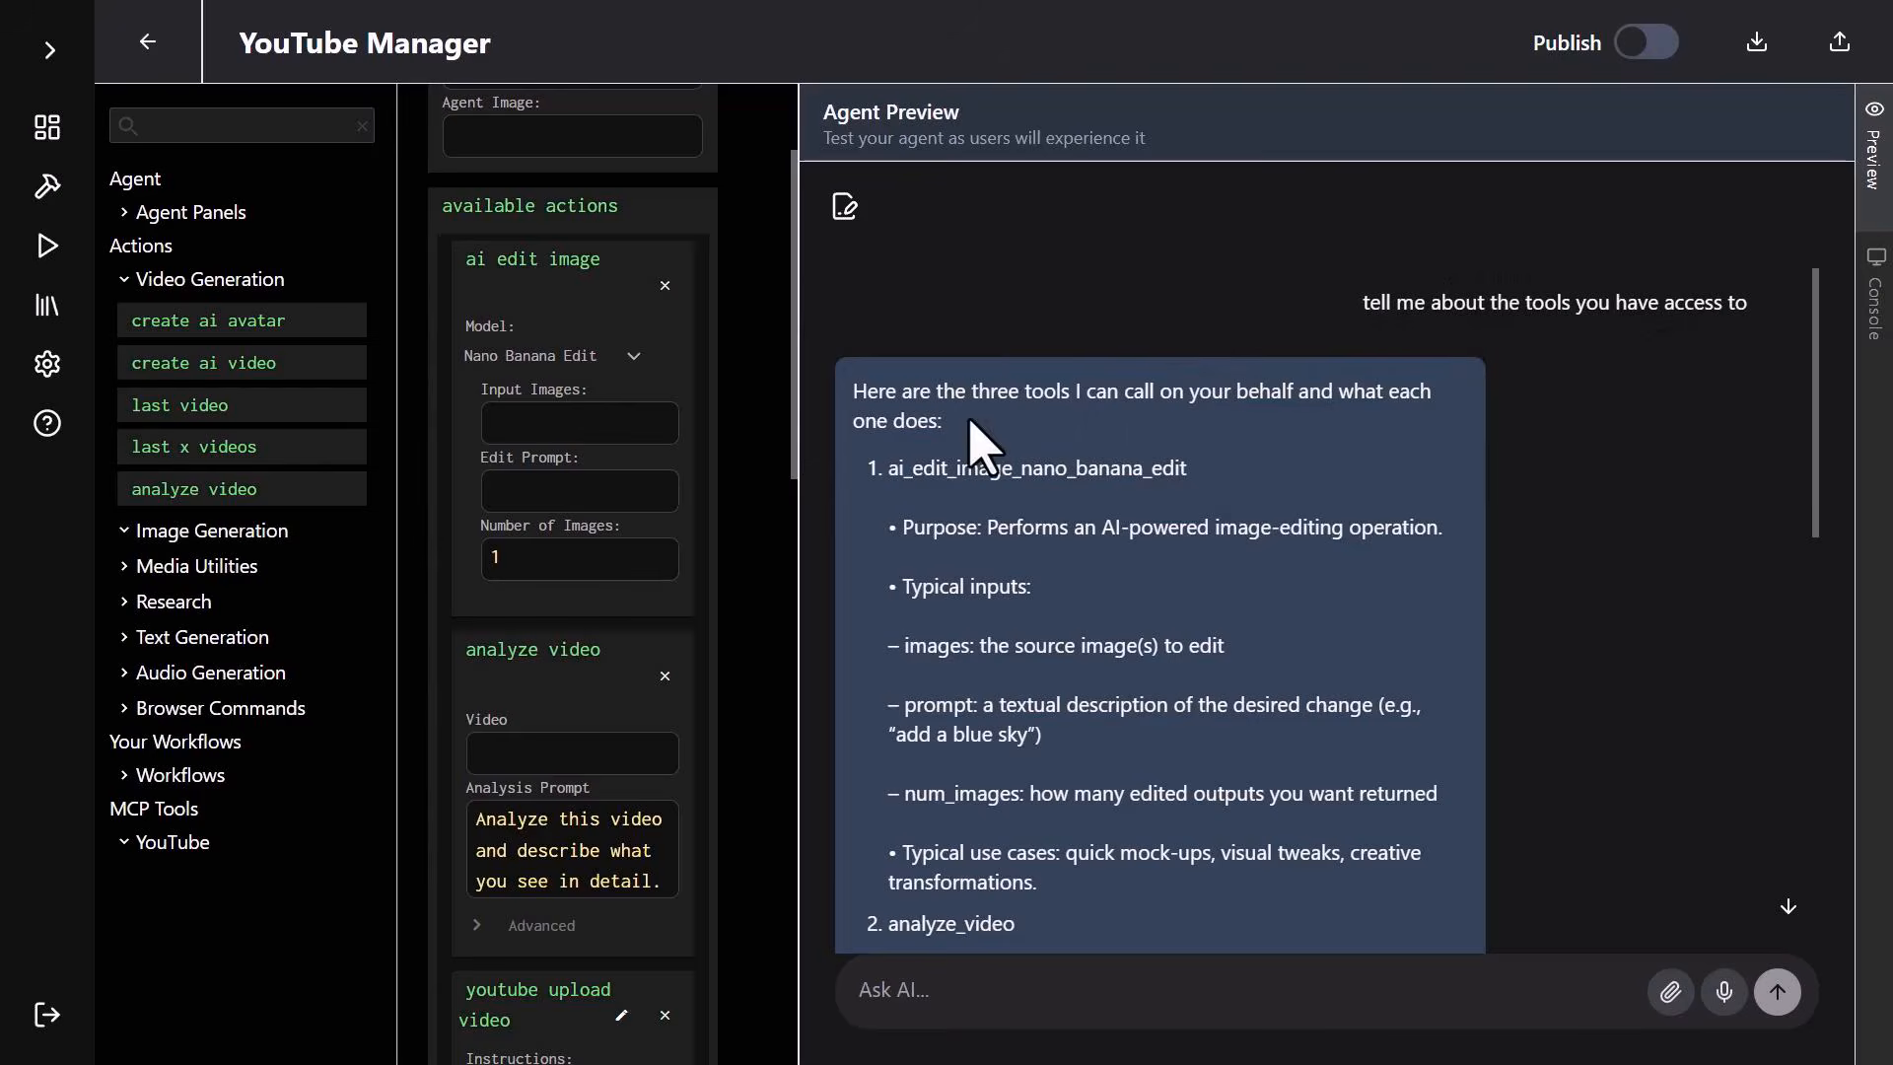
scroll(976, 434, down, 3)
scroll(976, 448, down, 8)
scroll(986, 463, up, 12)
scroll(976, 478, down, 8)
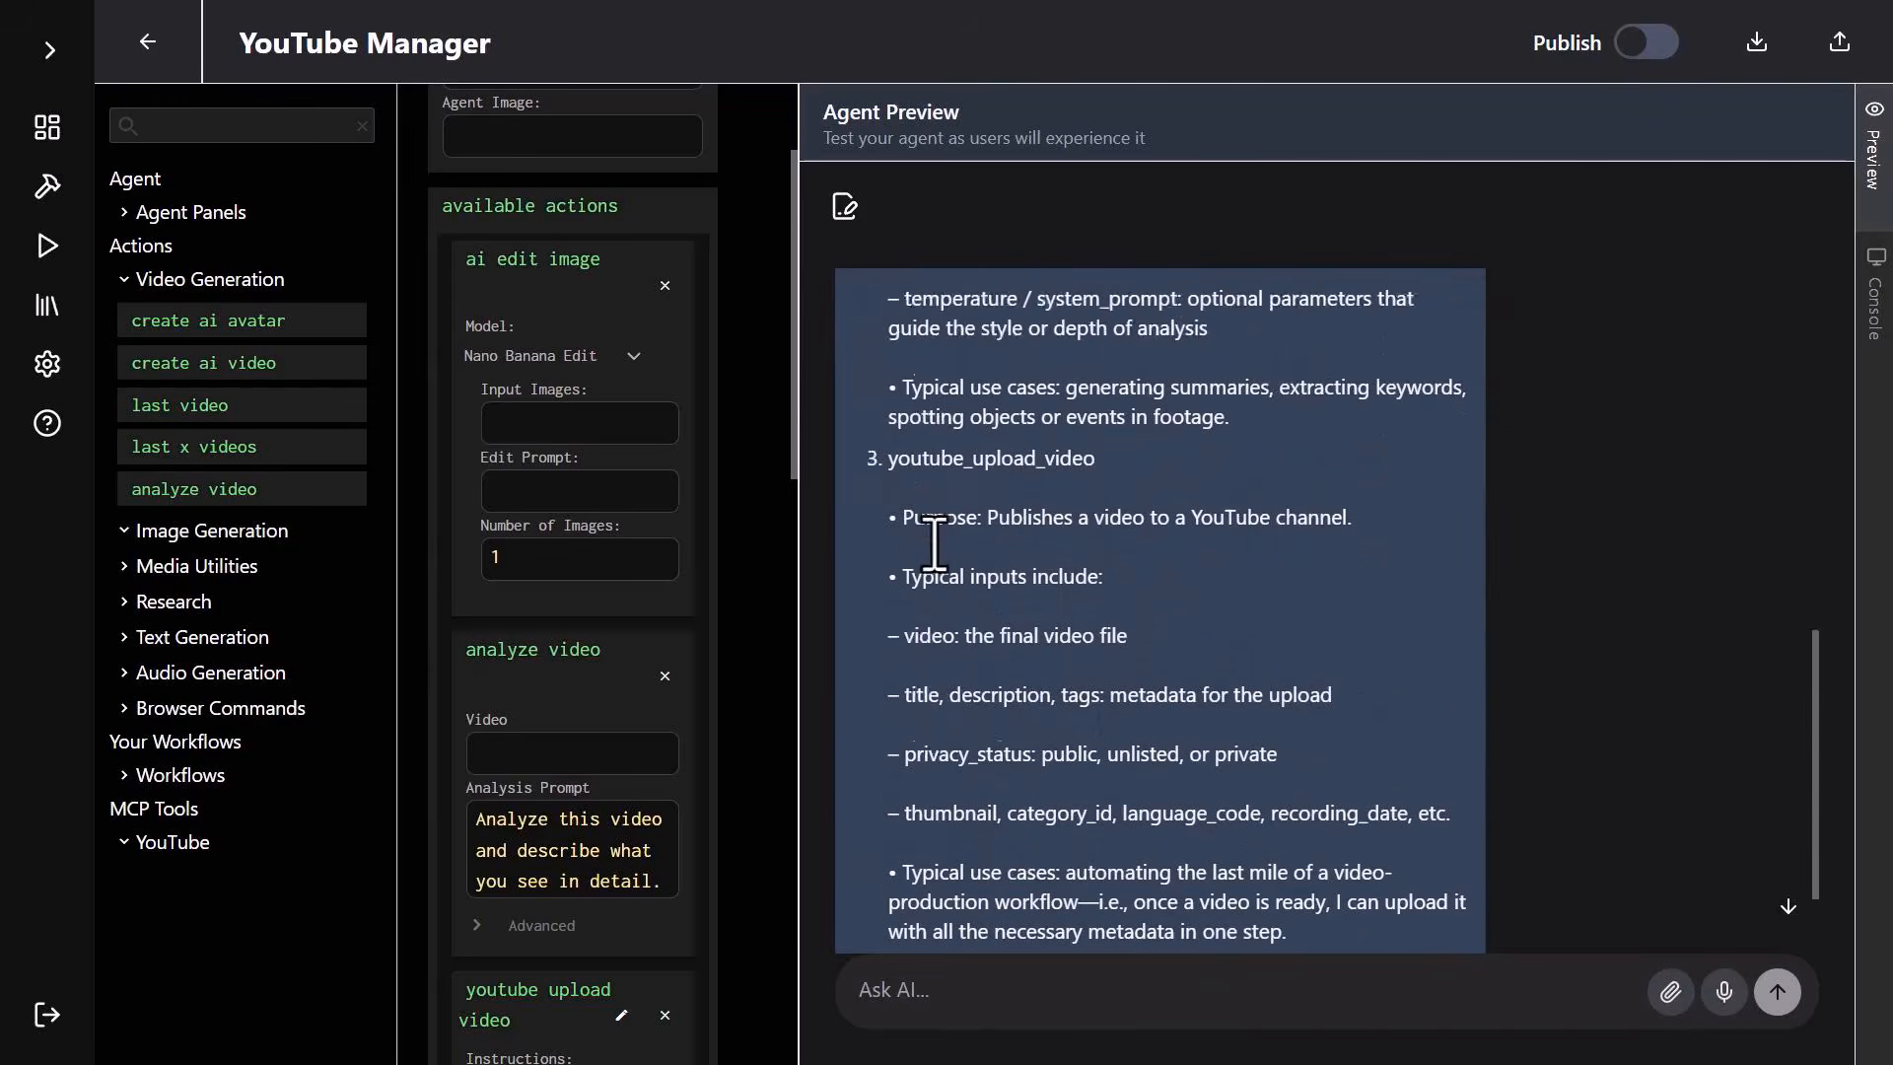
scroll(934, 542, down, 2)
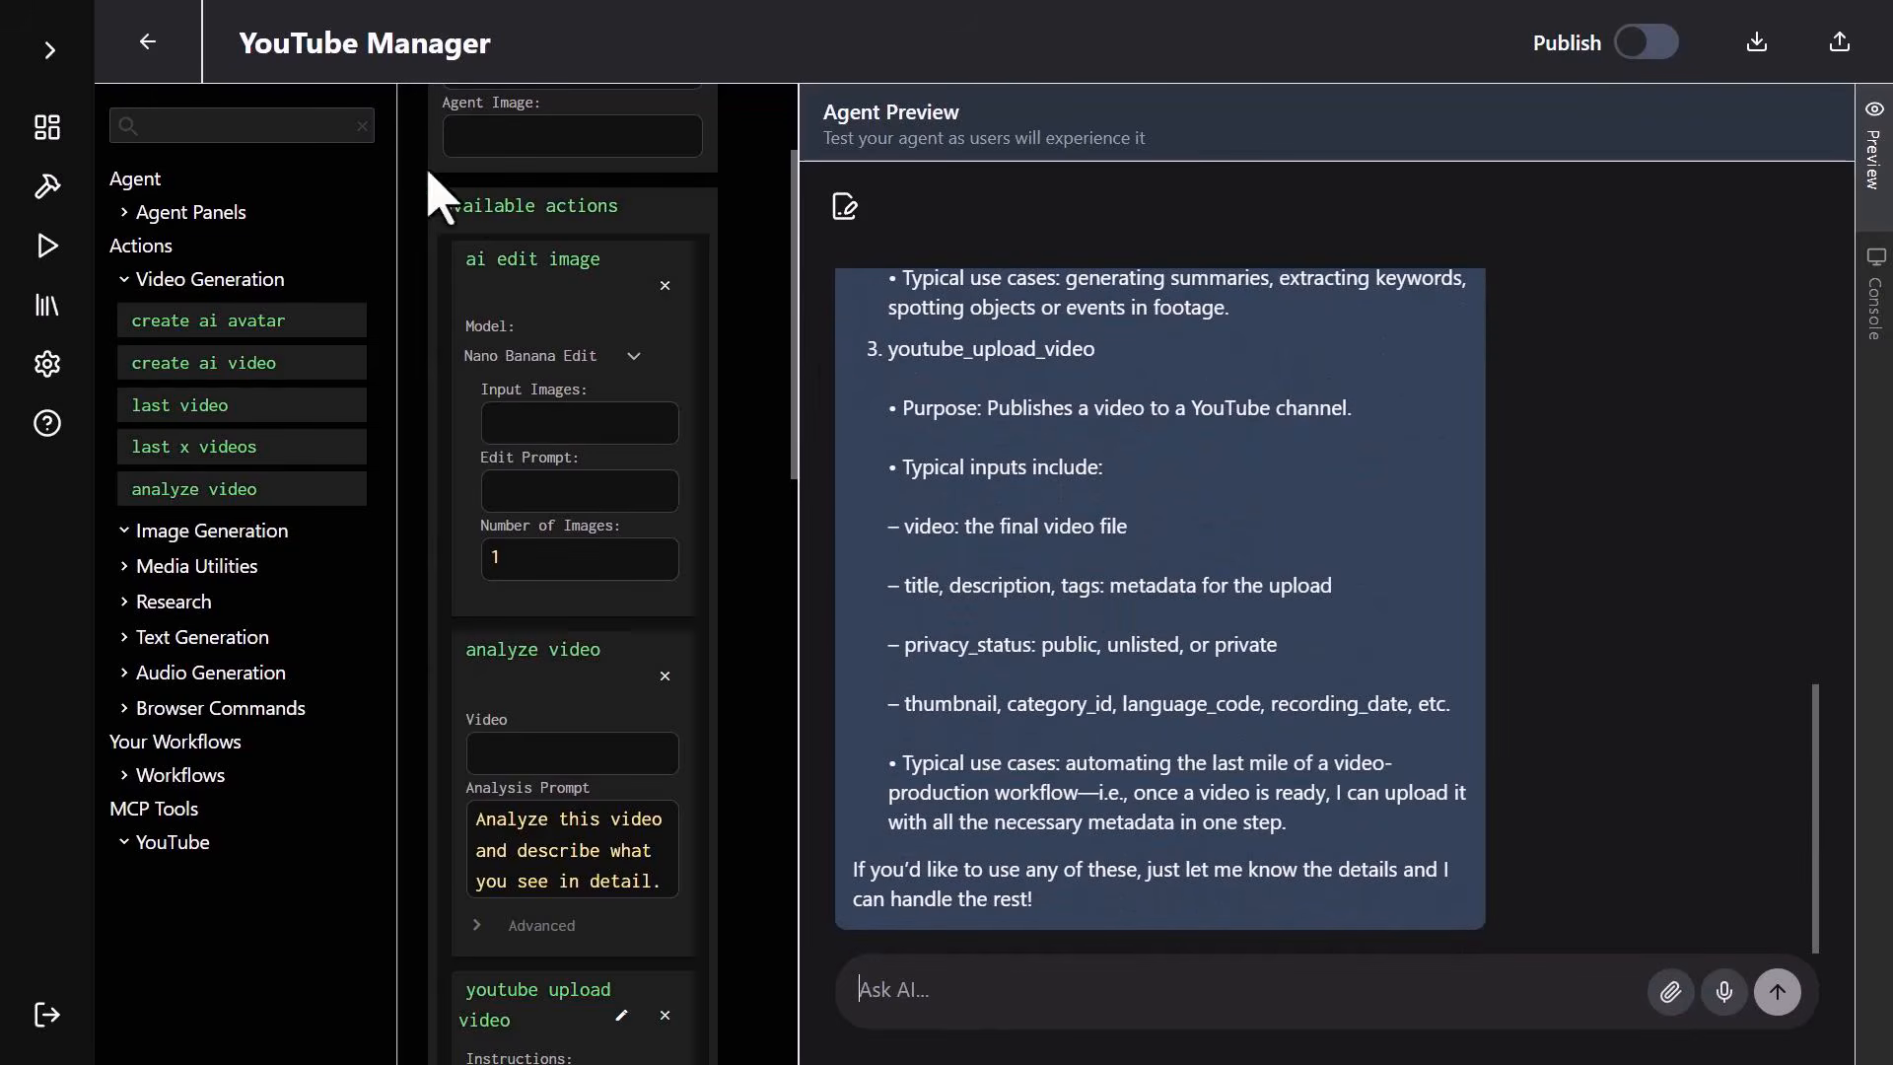
Return to the agents list, reopen the YouTube Manager agent and start a fresh preview chat.
click(147, 41)
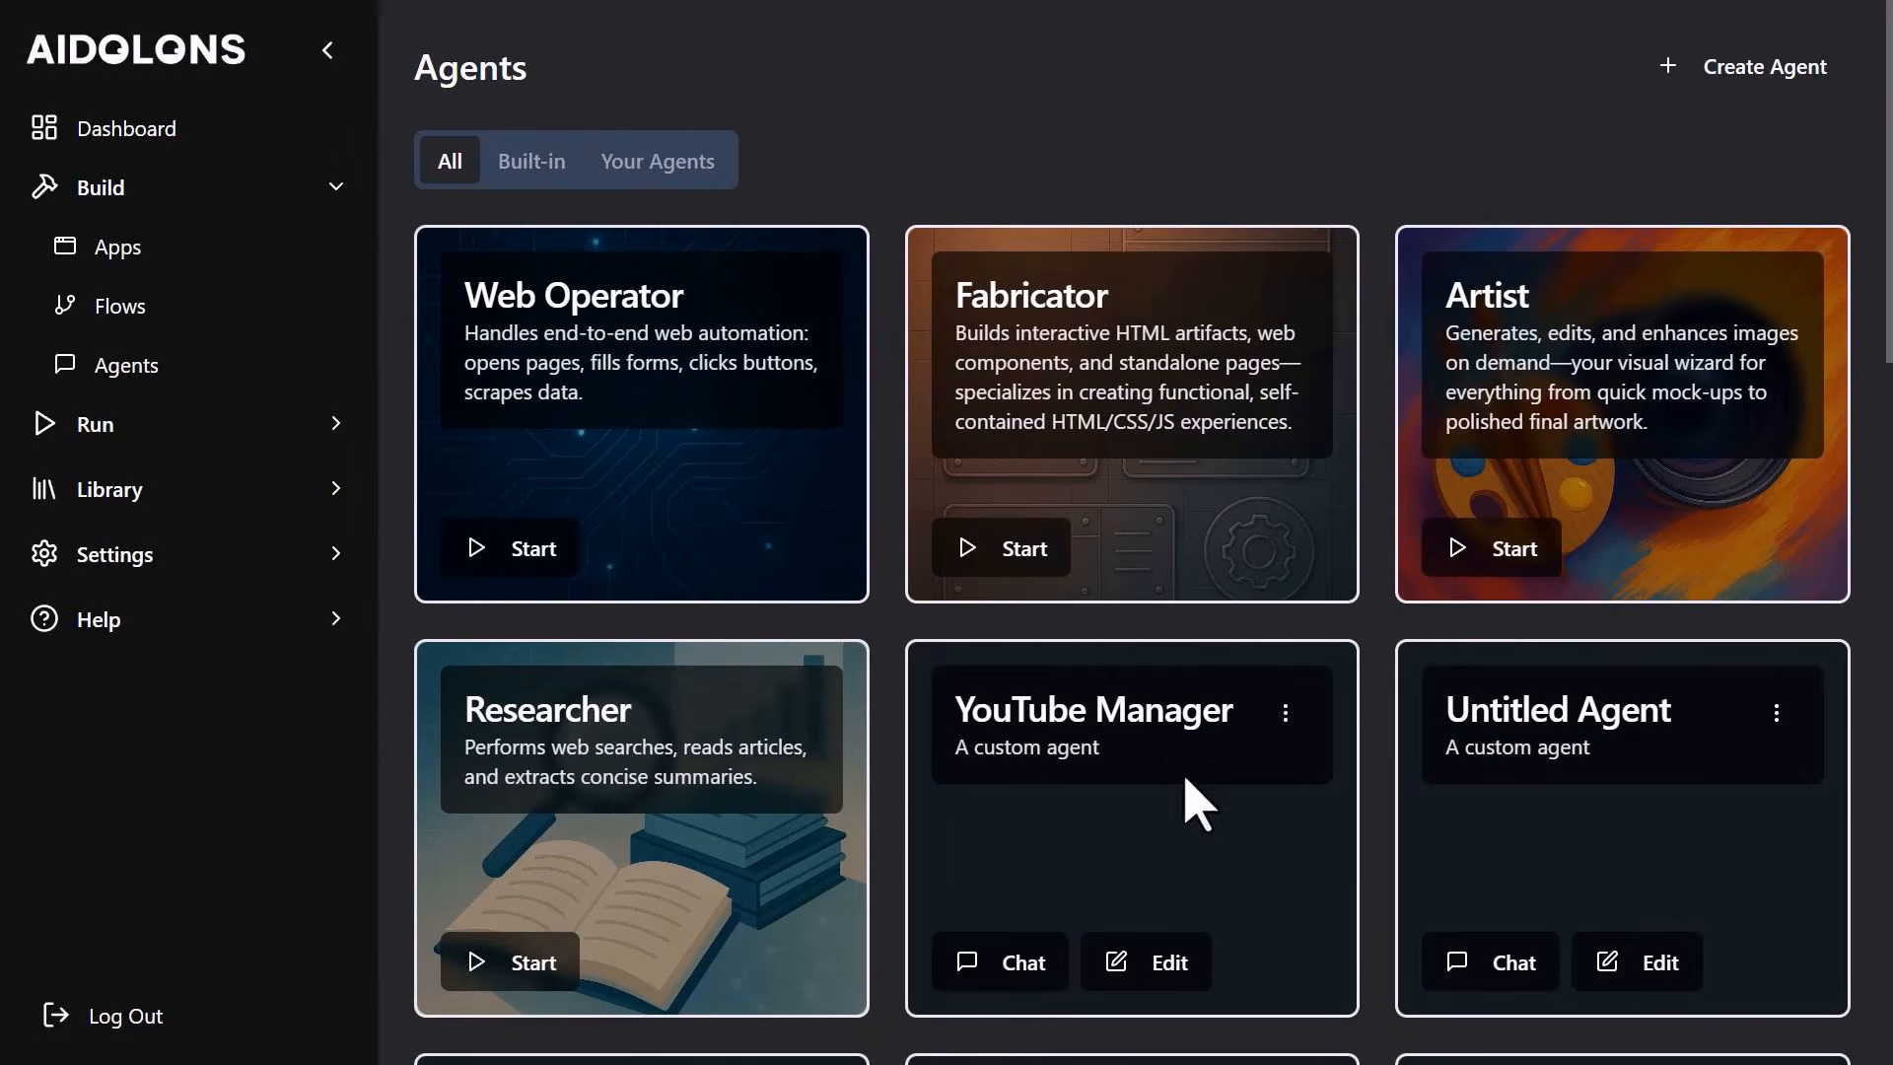
click(1016, 965)
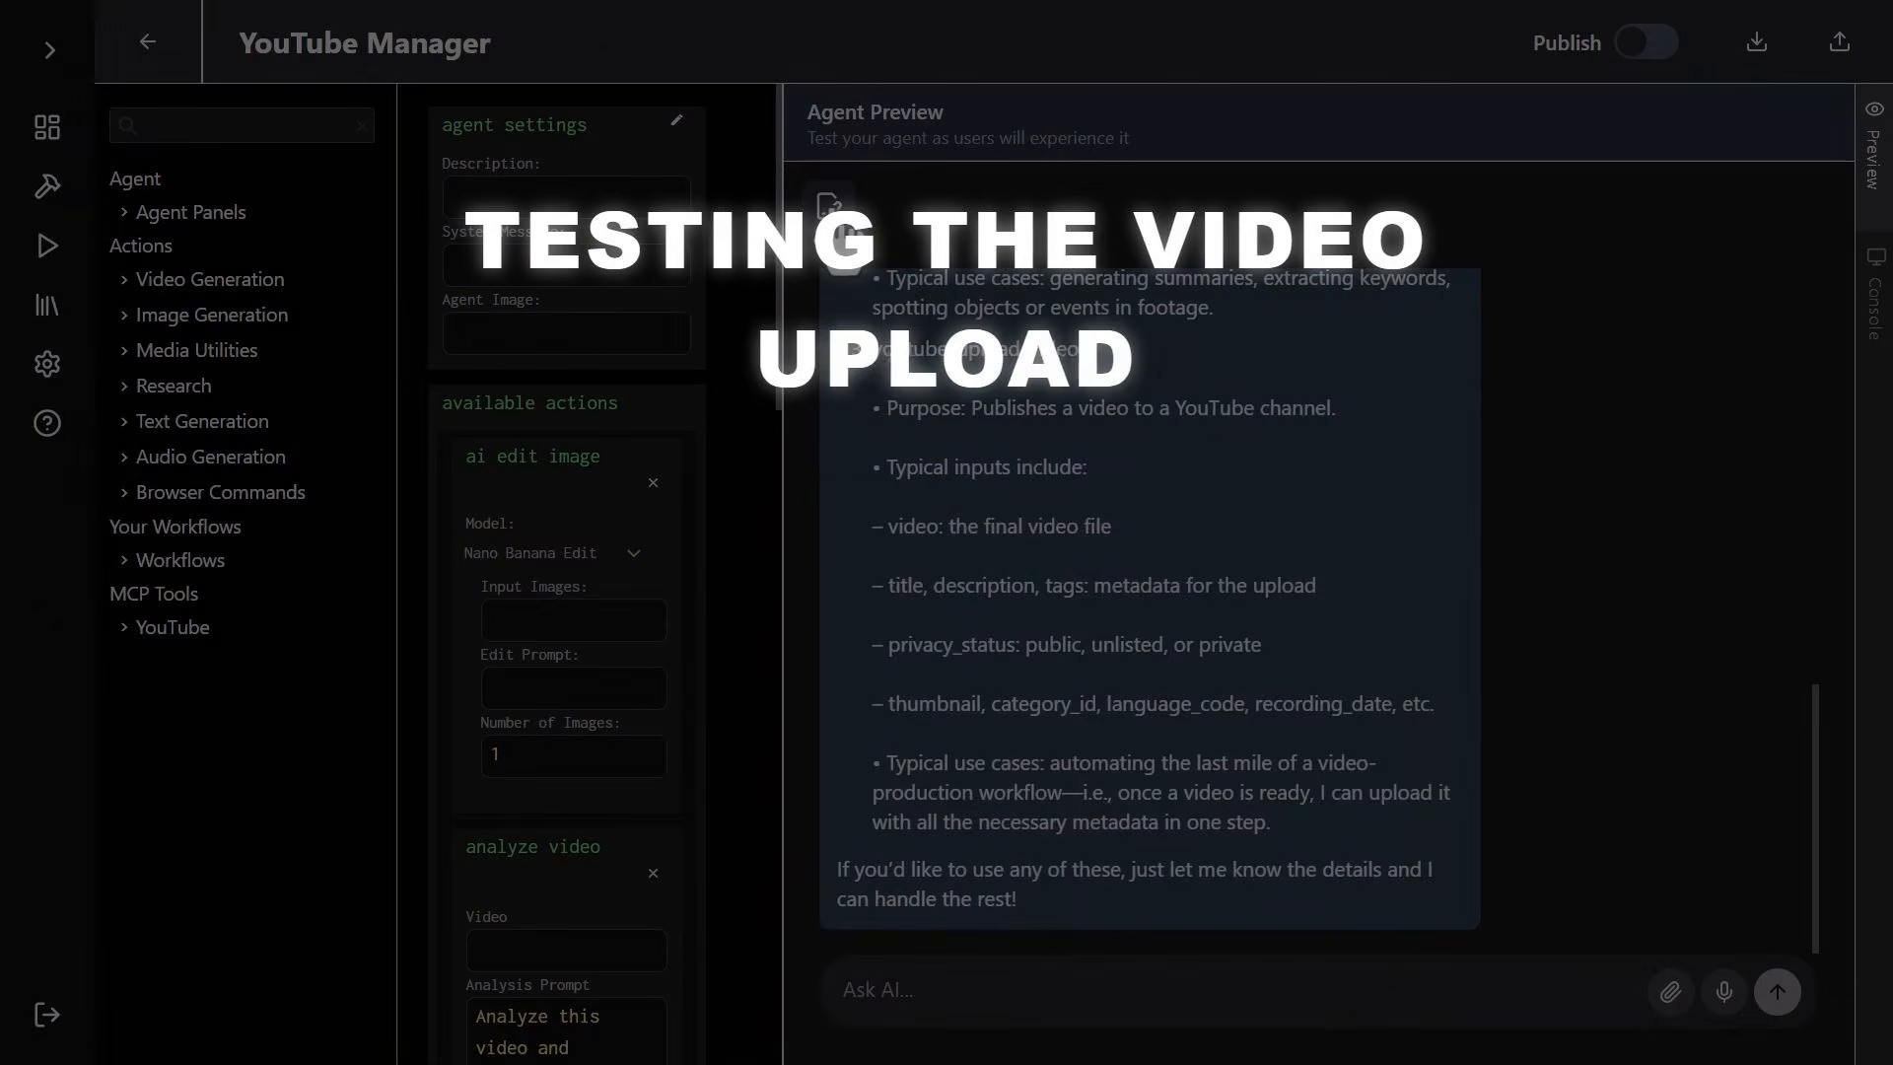
click(831, 208)
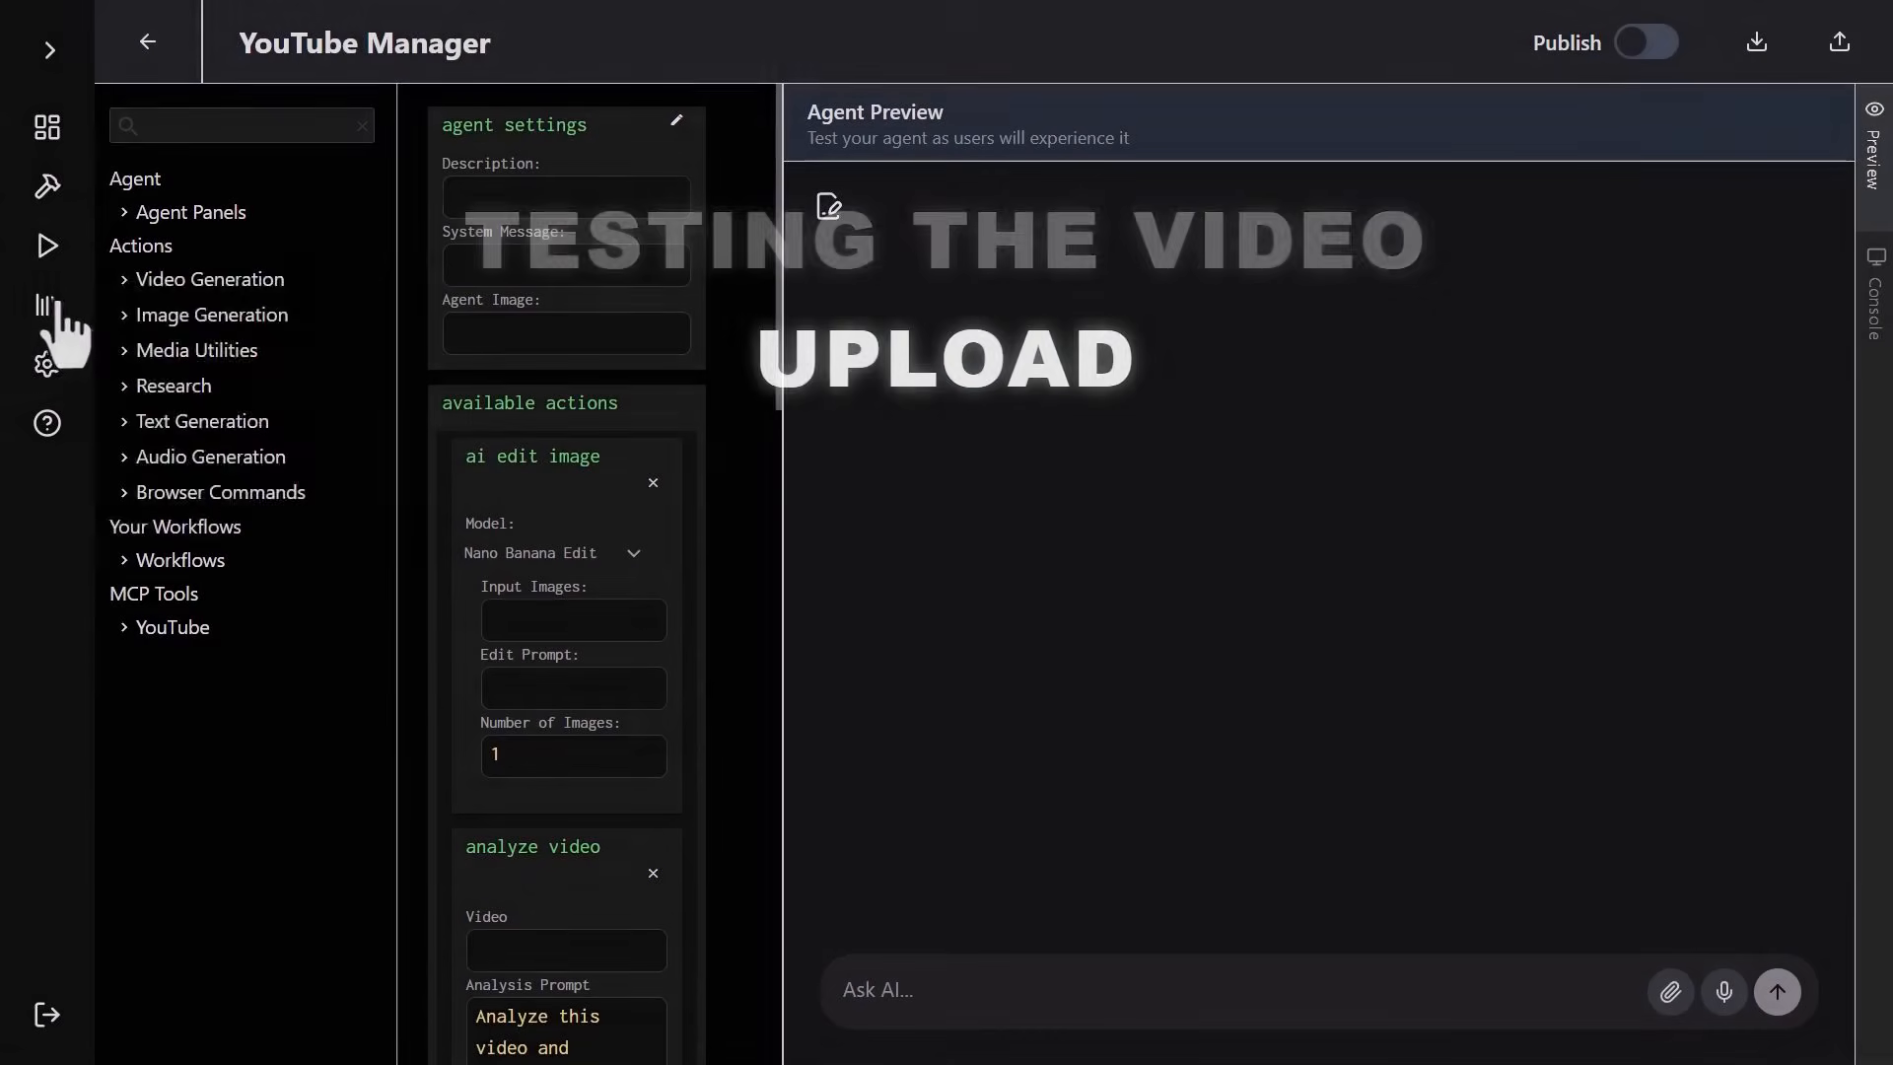
Copy the reference of the first park-bench video among the library's video assets.
mouse_move(47, 301)
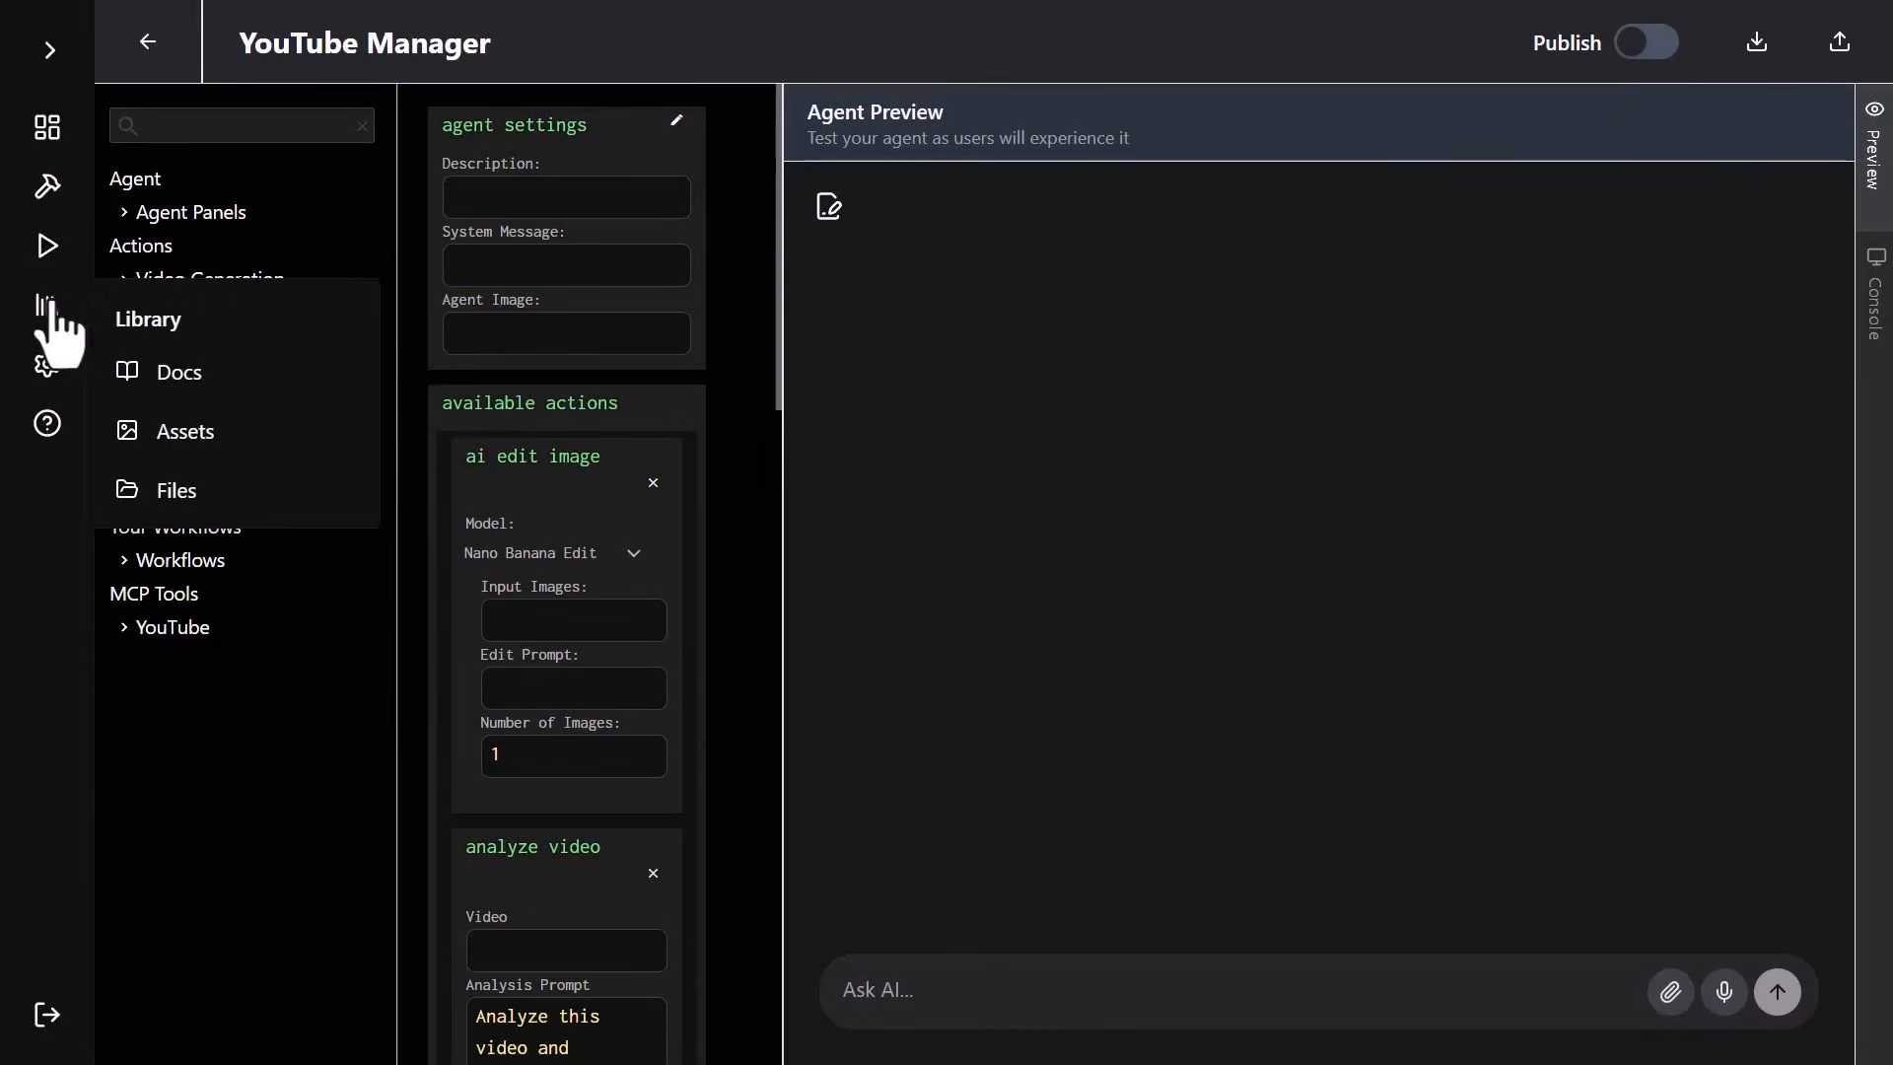
click(183, 436)
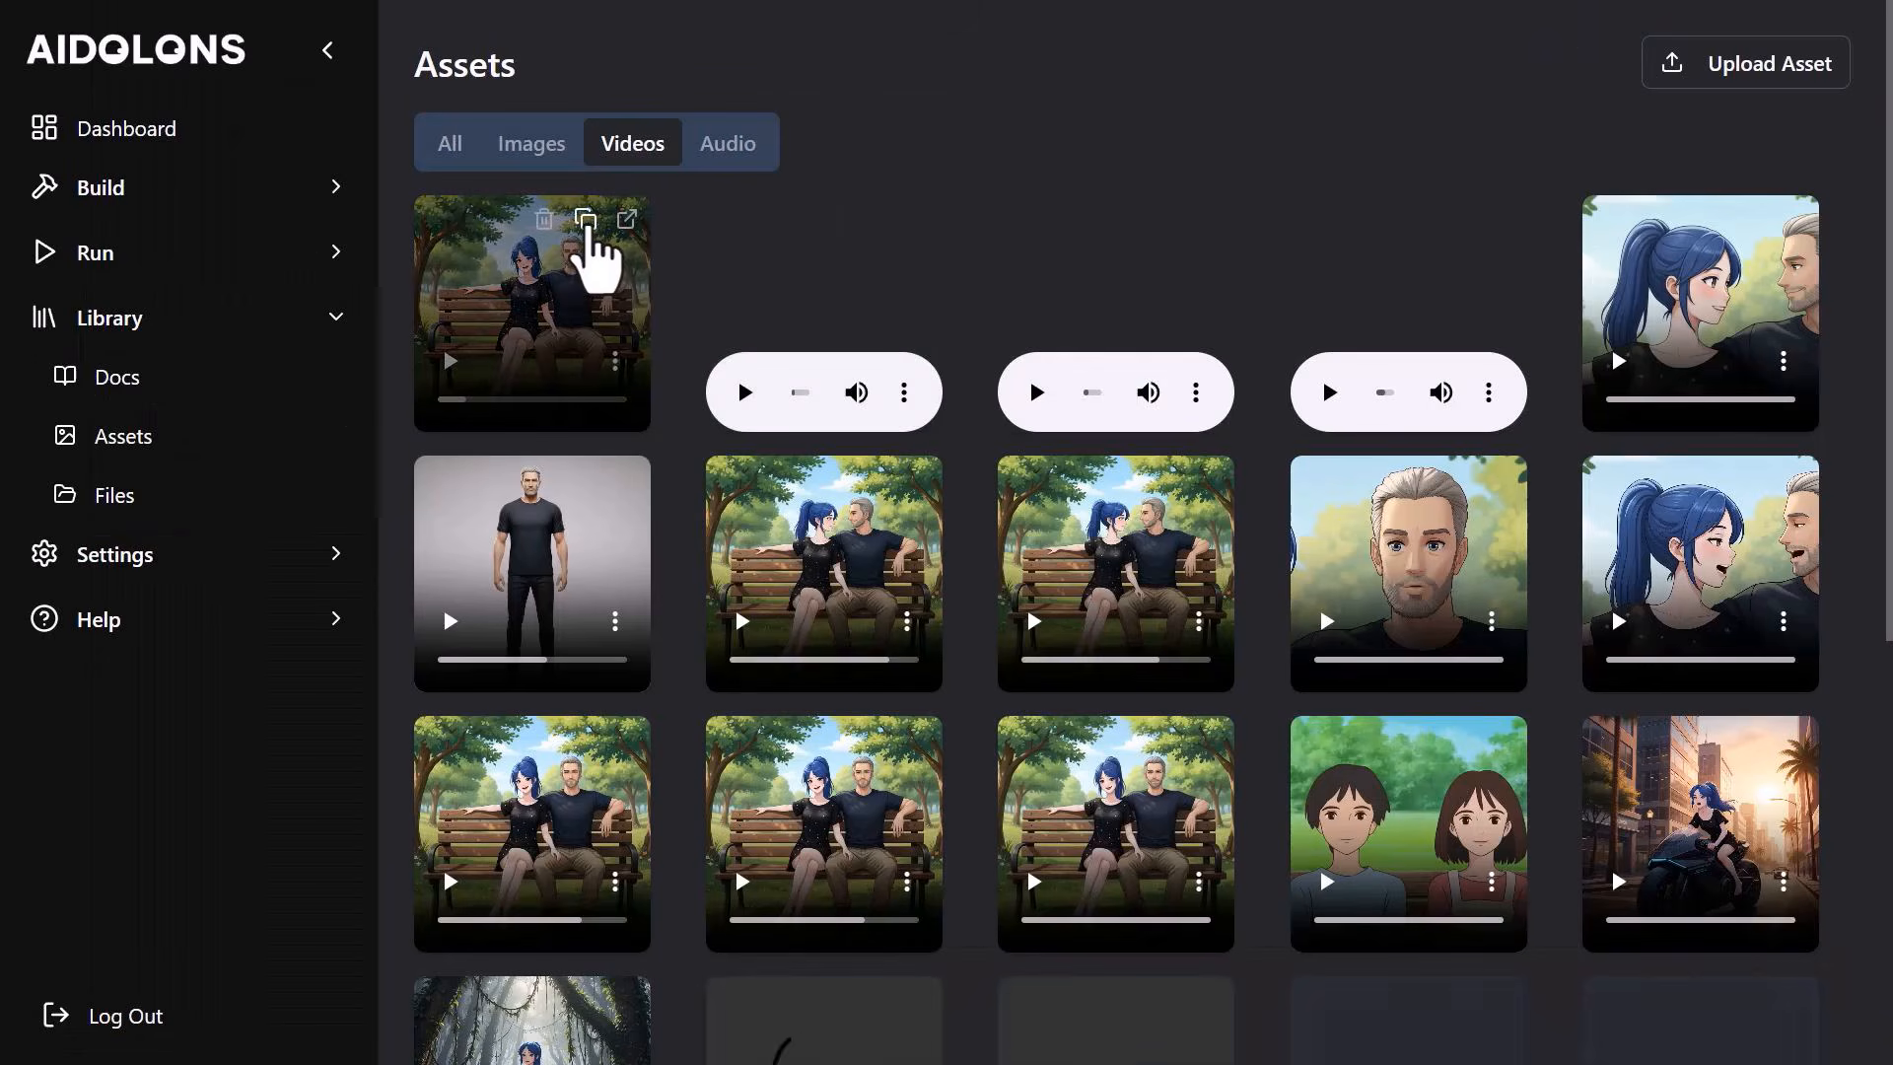
click(587, 222)
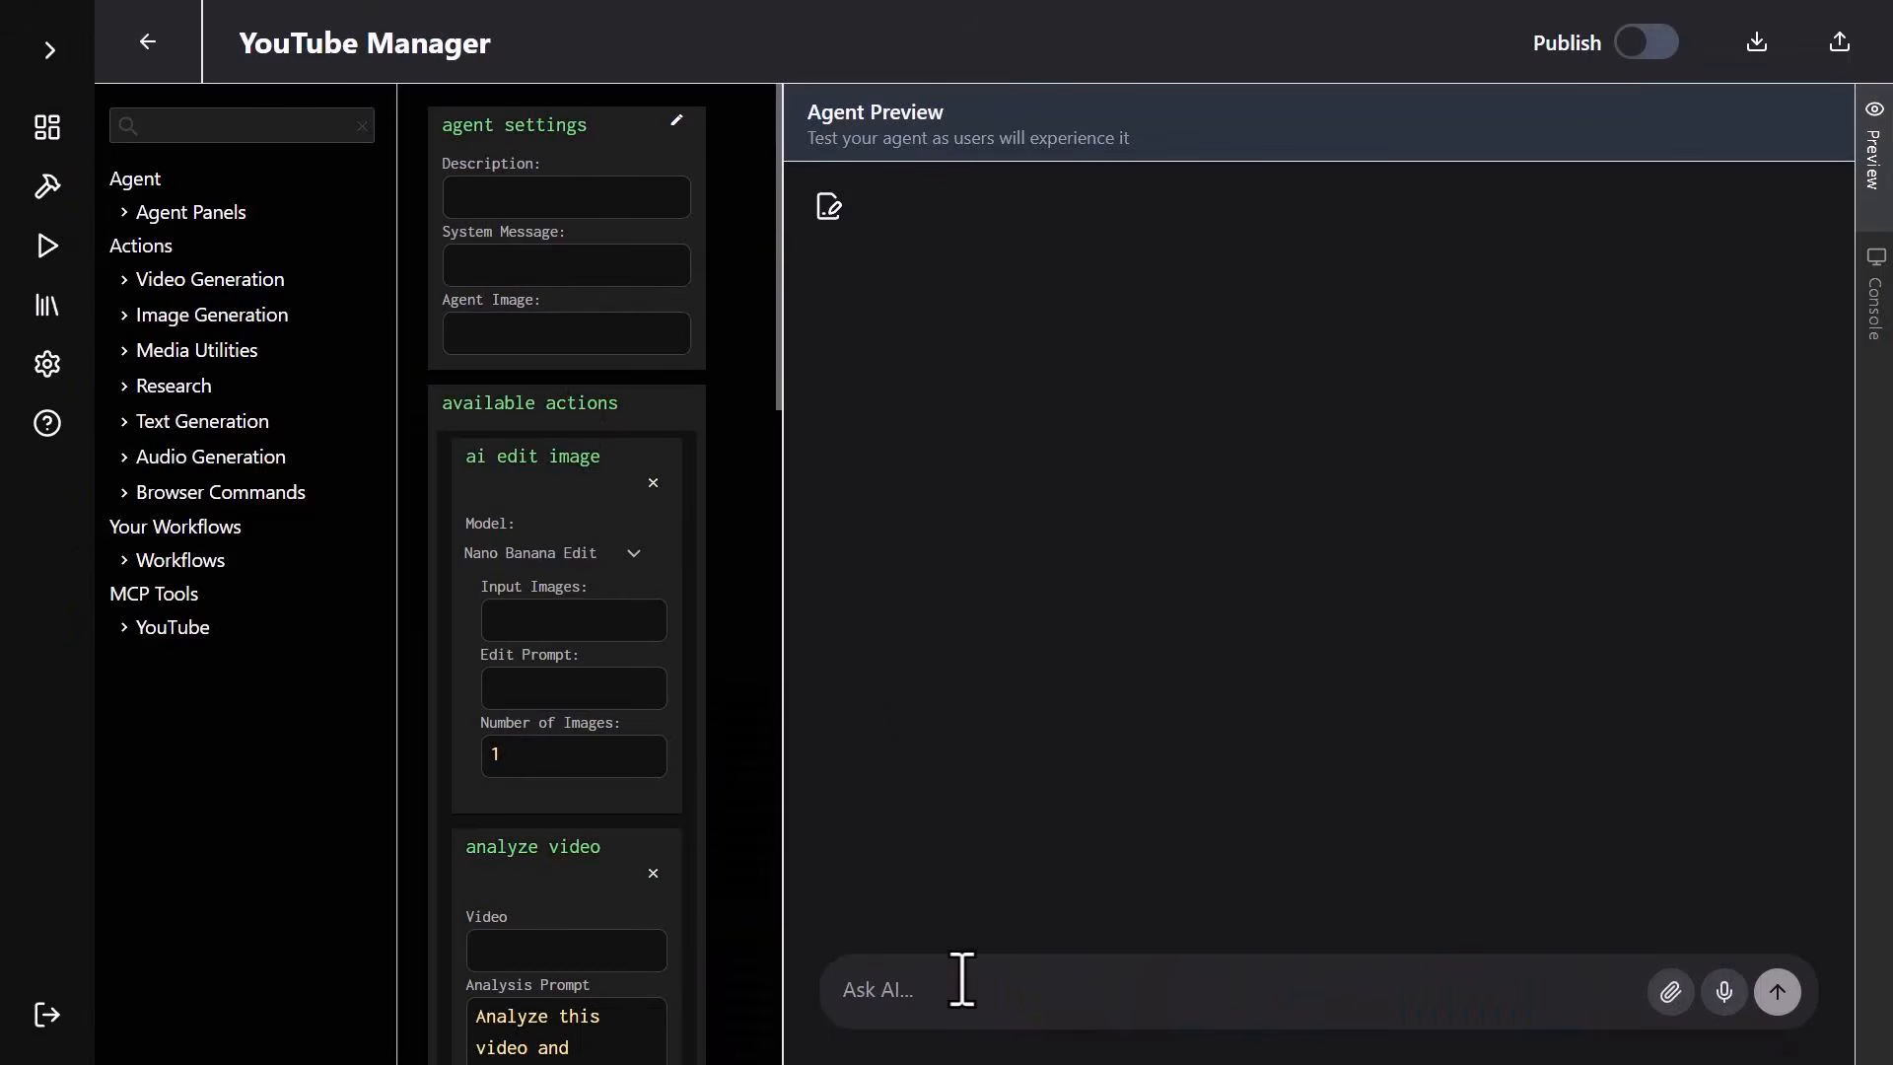
Ask the agent "tell me about this video:" followed by the copied asset reference, and read through its reply.
text(tell me abou)
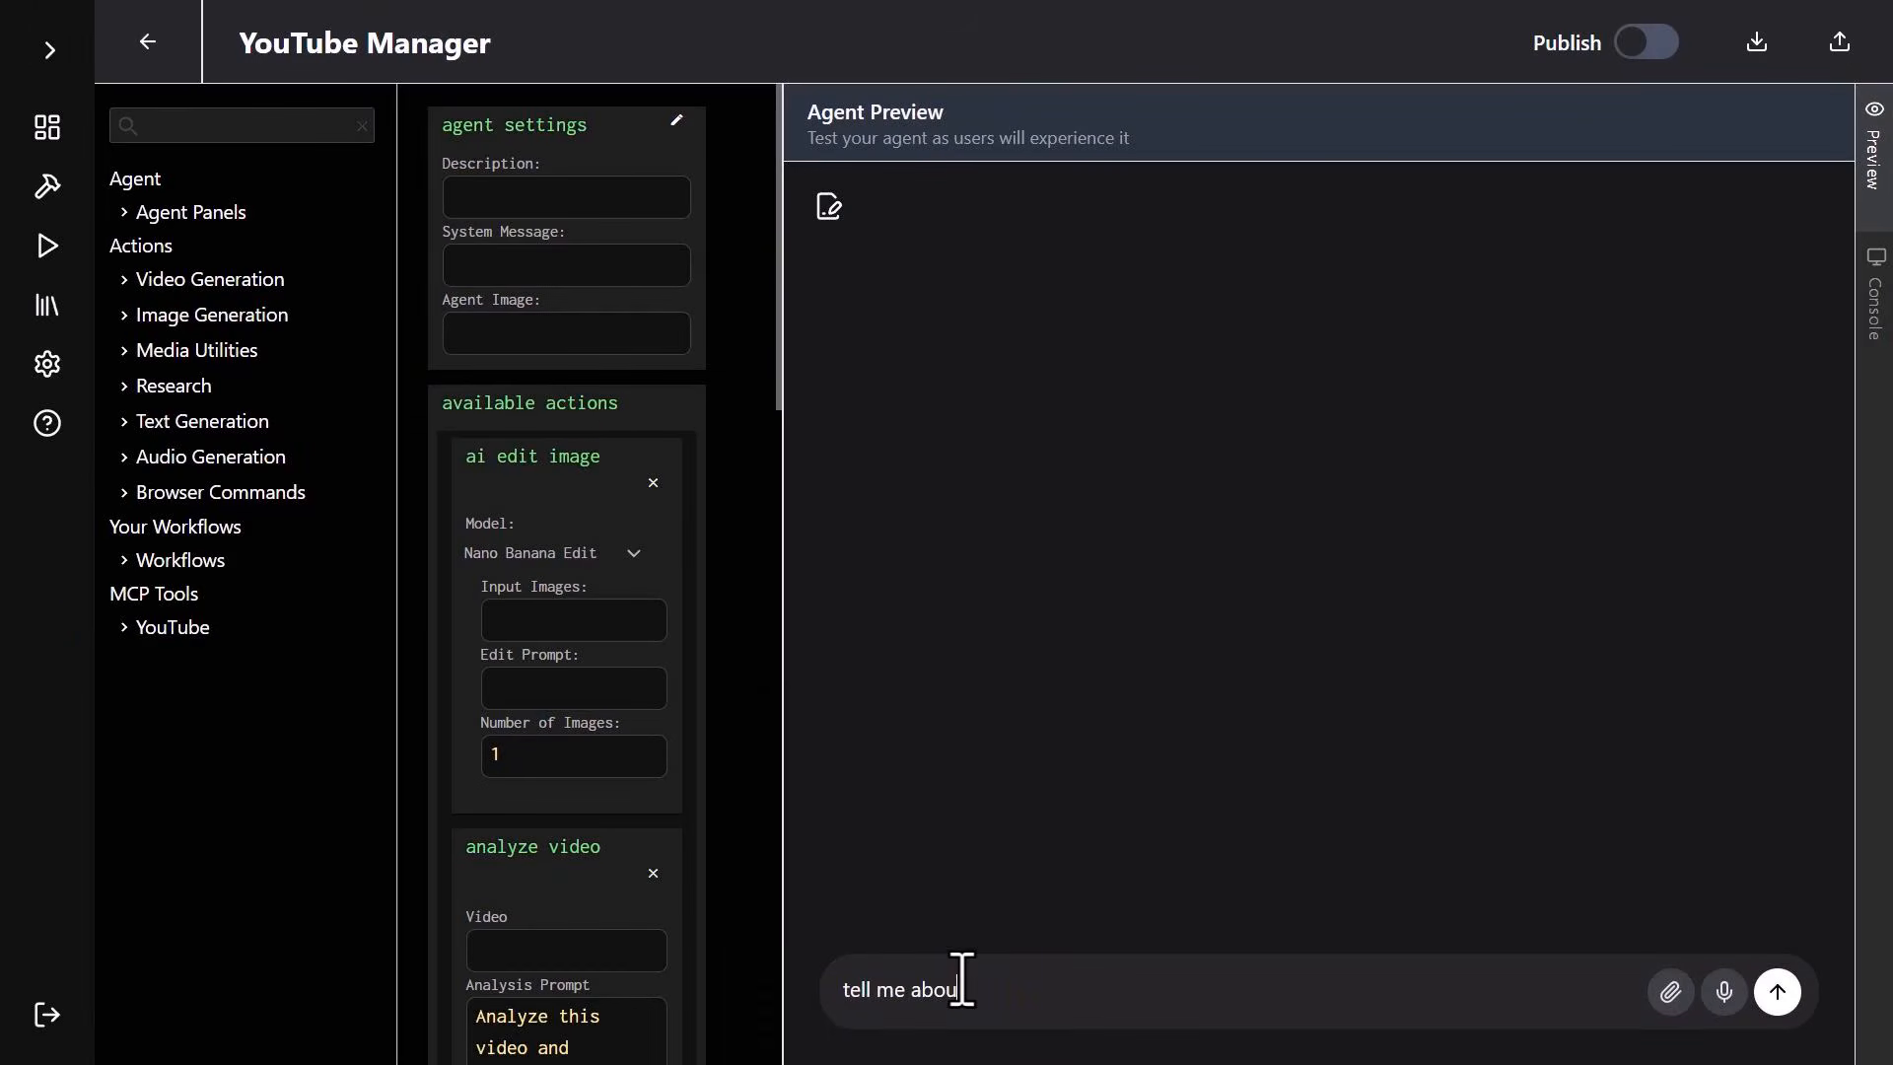
text(t this video:)
key(ctrl+v)
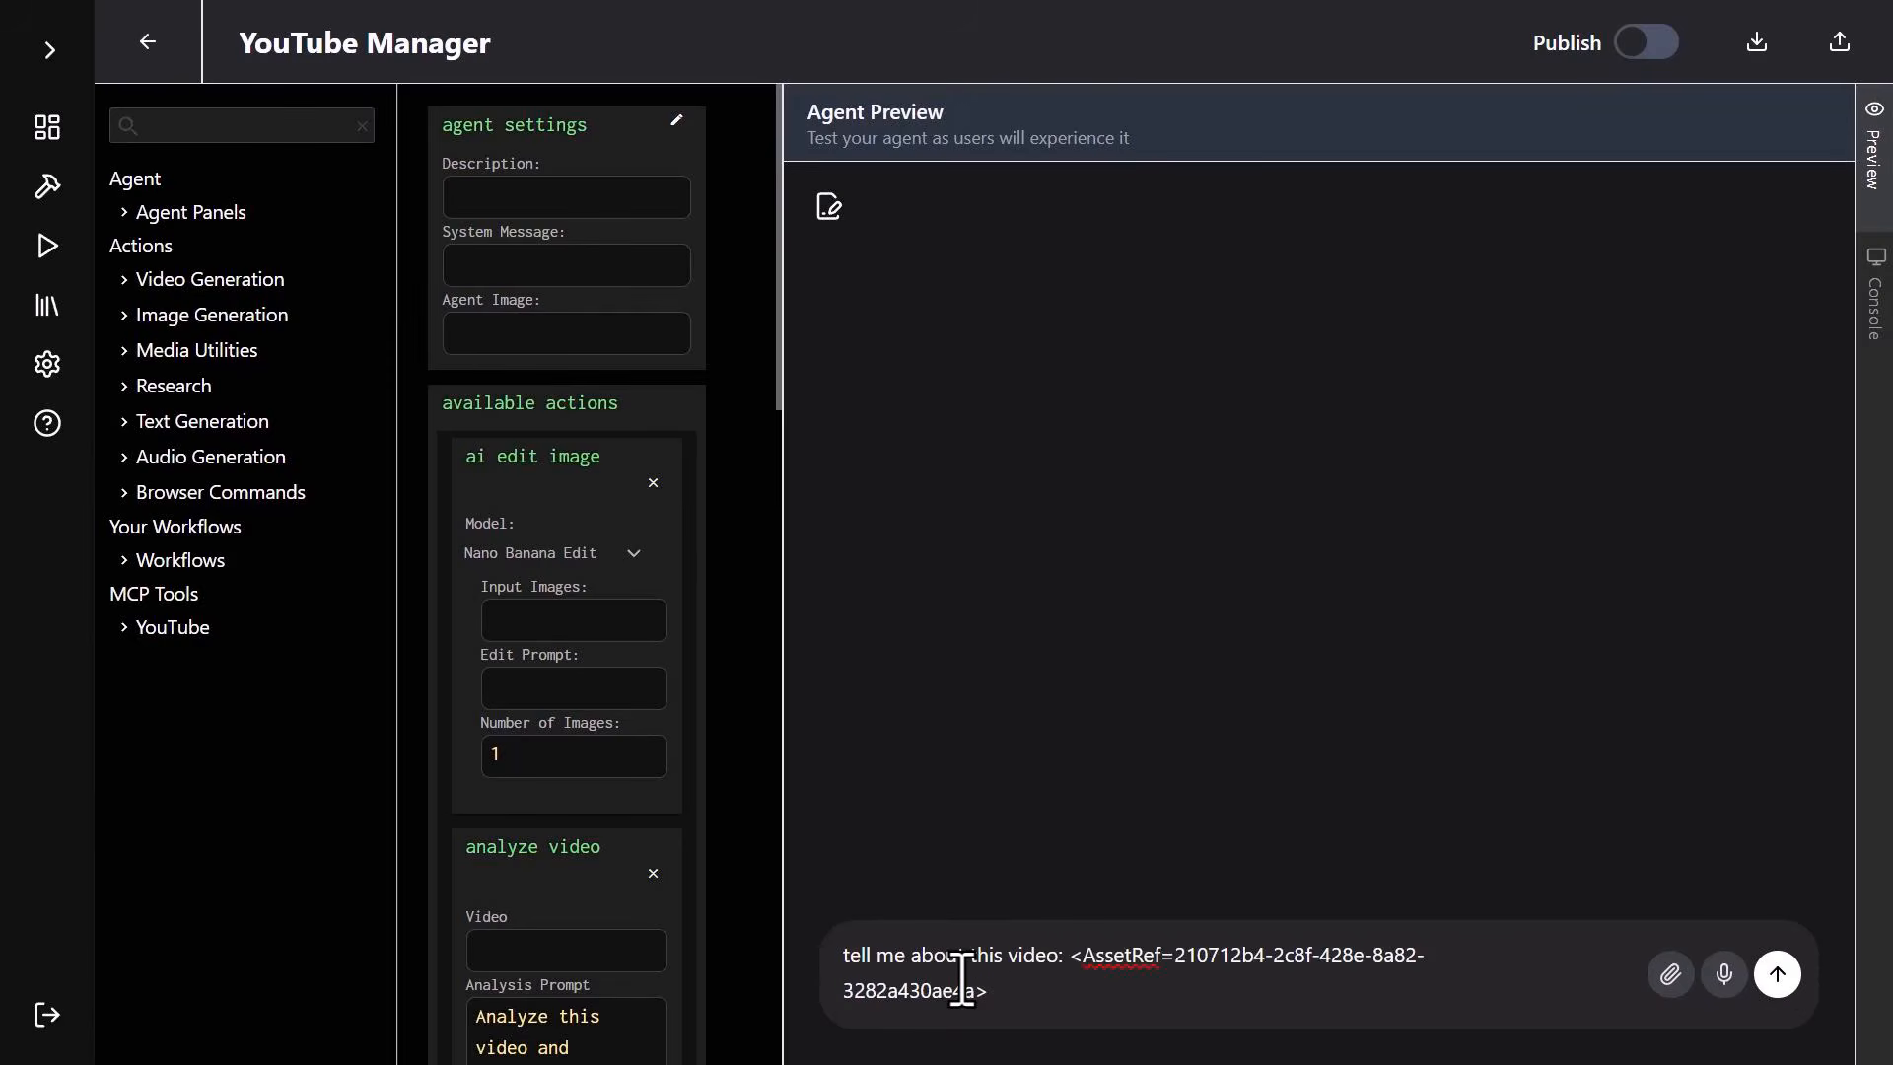
key(Return)
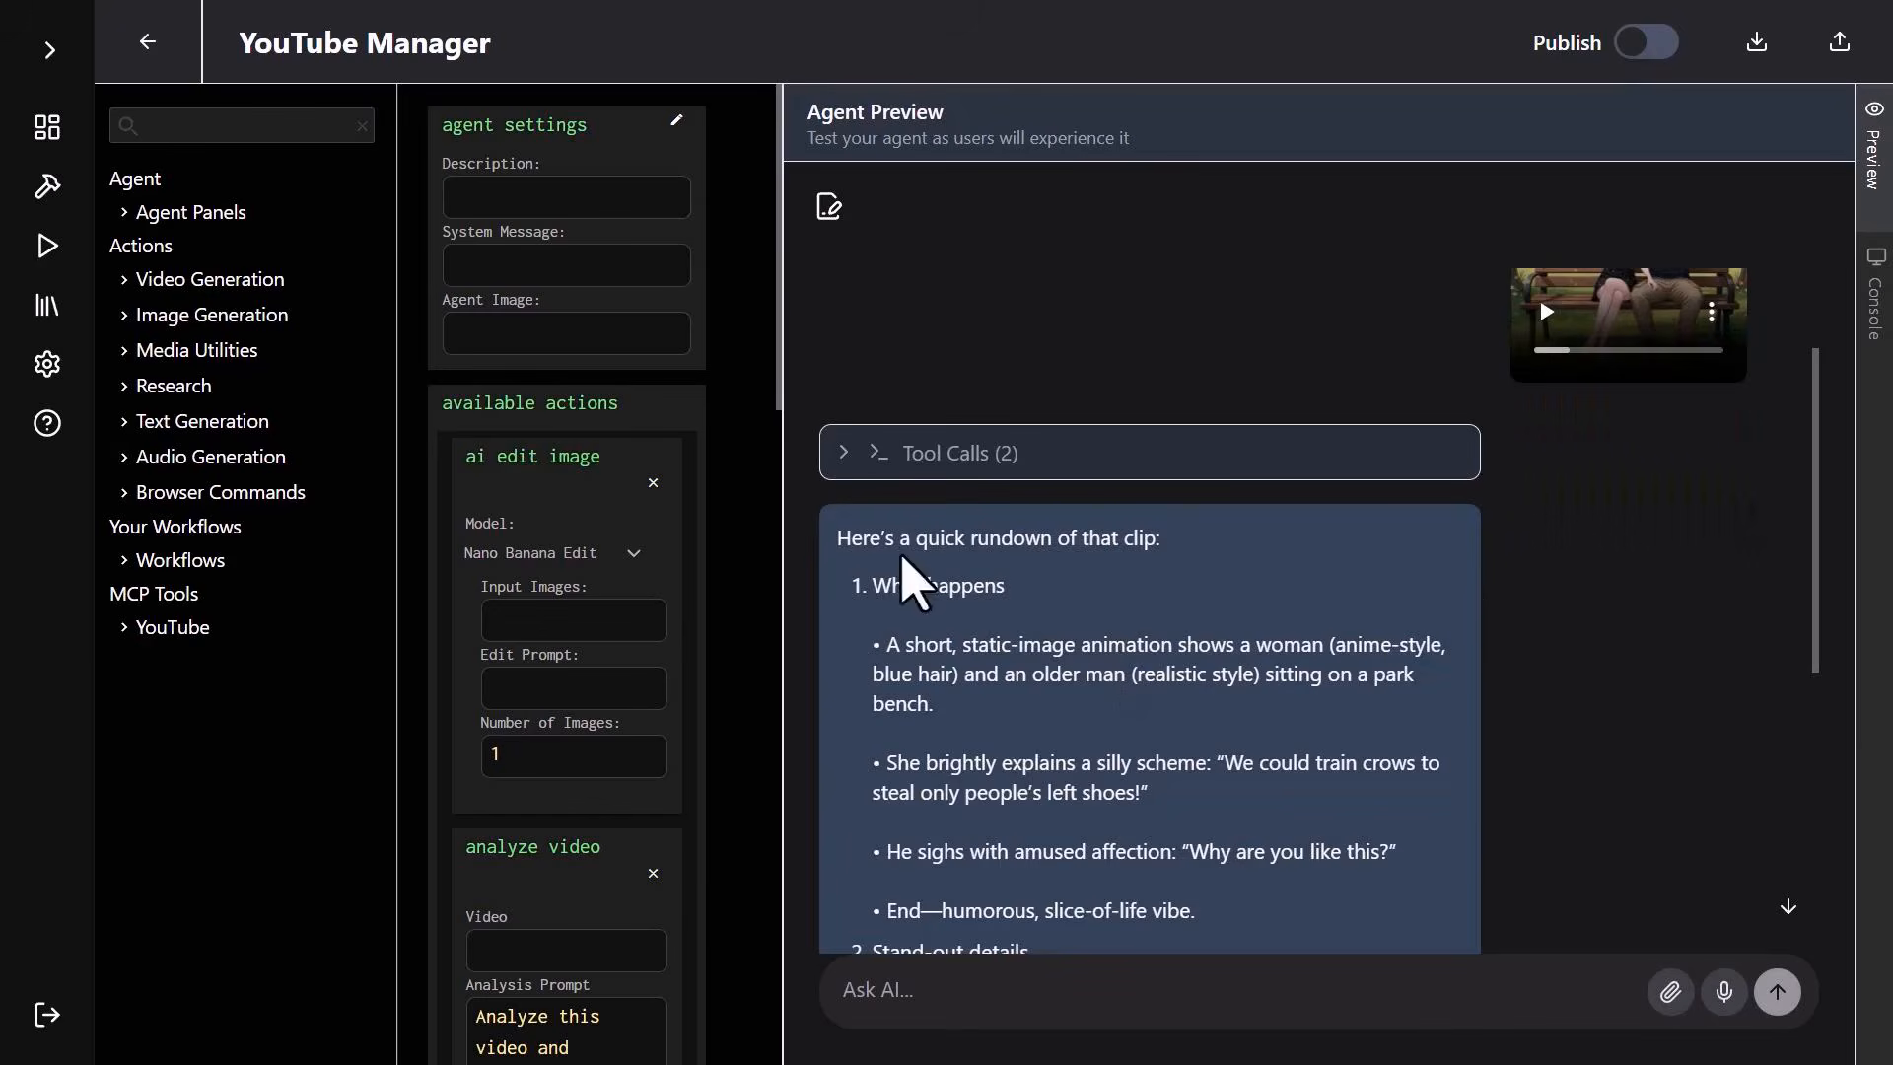
scroll(945, 643, down, 4)
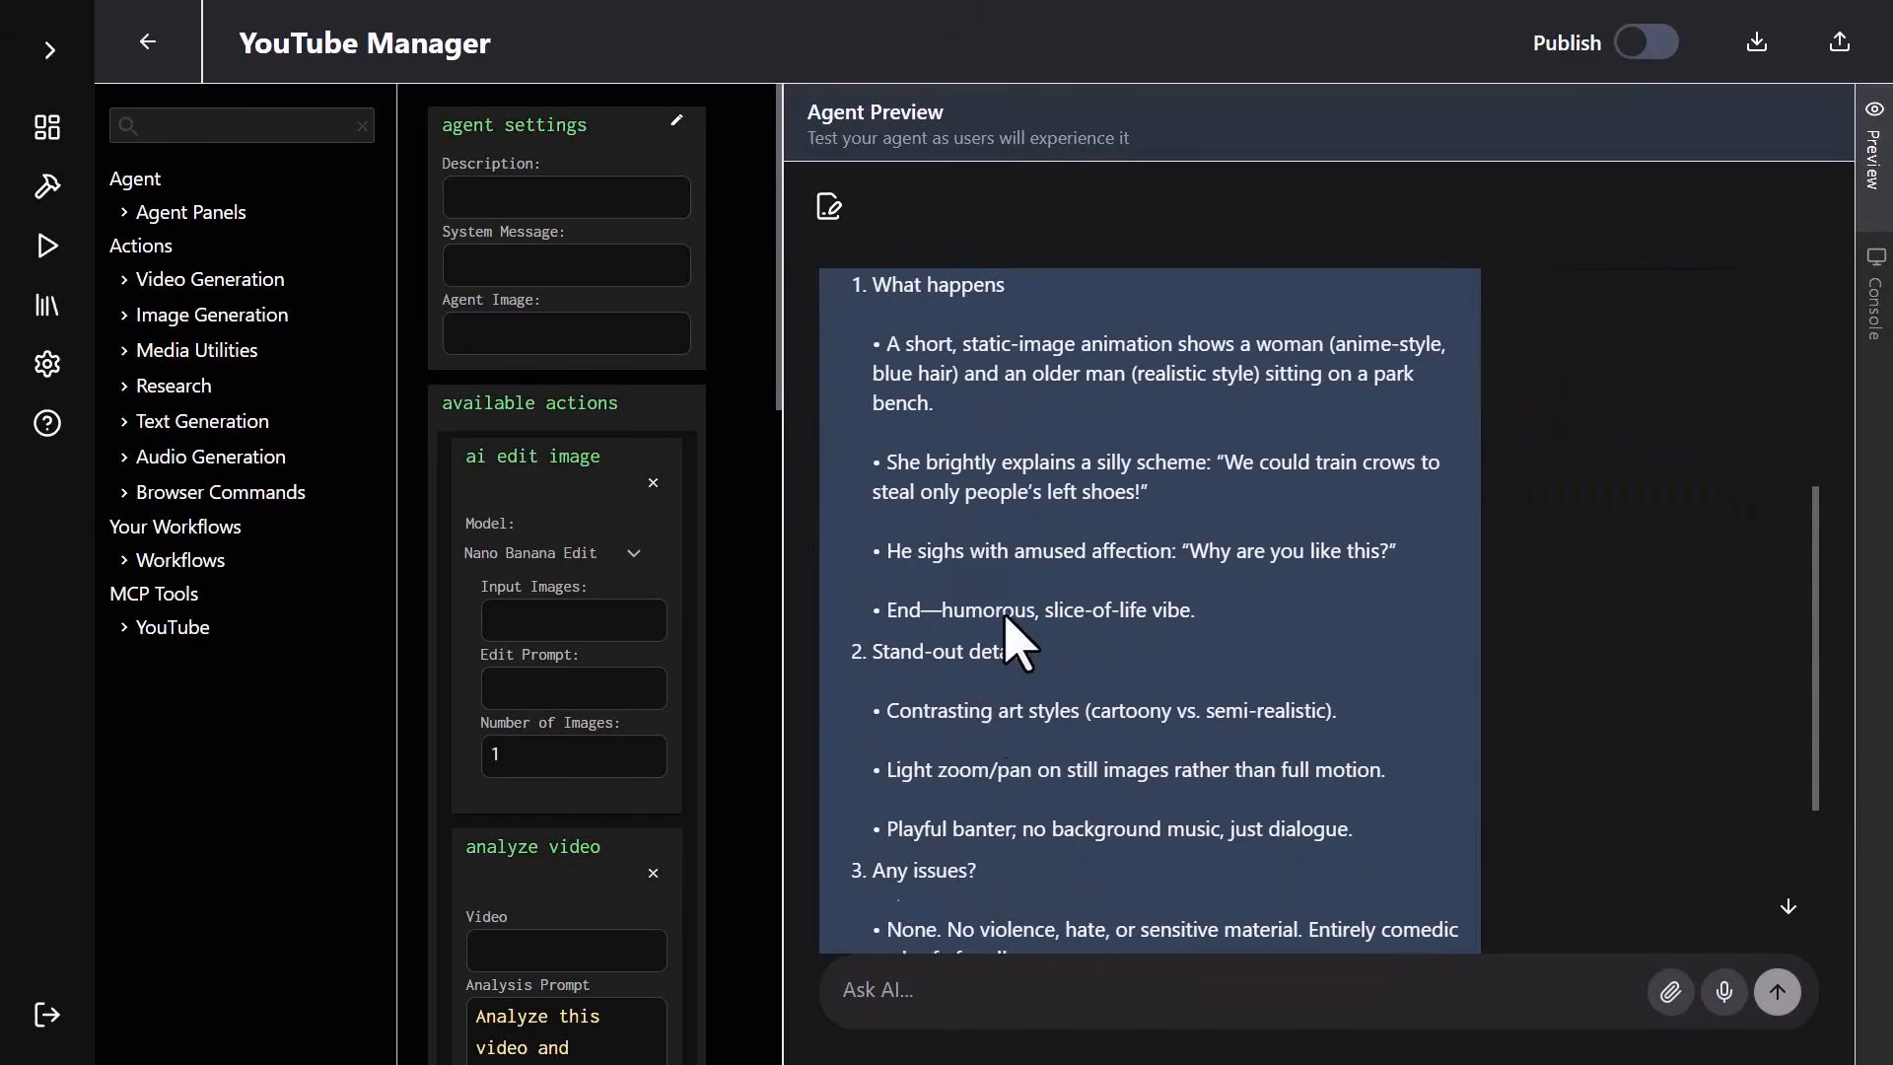
scroll(1004, 631, down, 2)
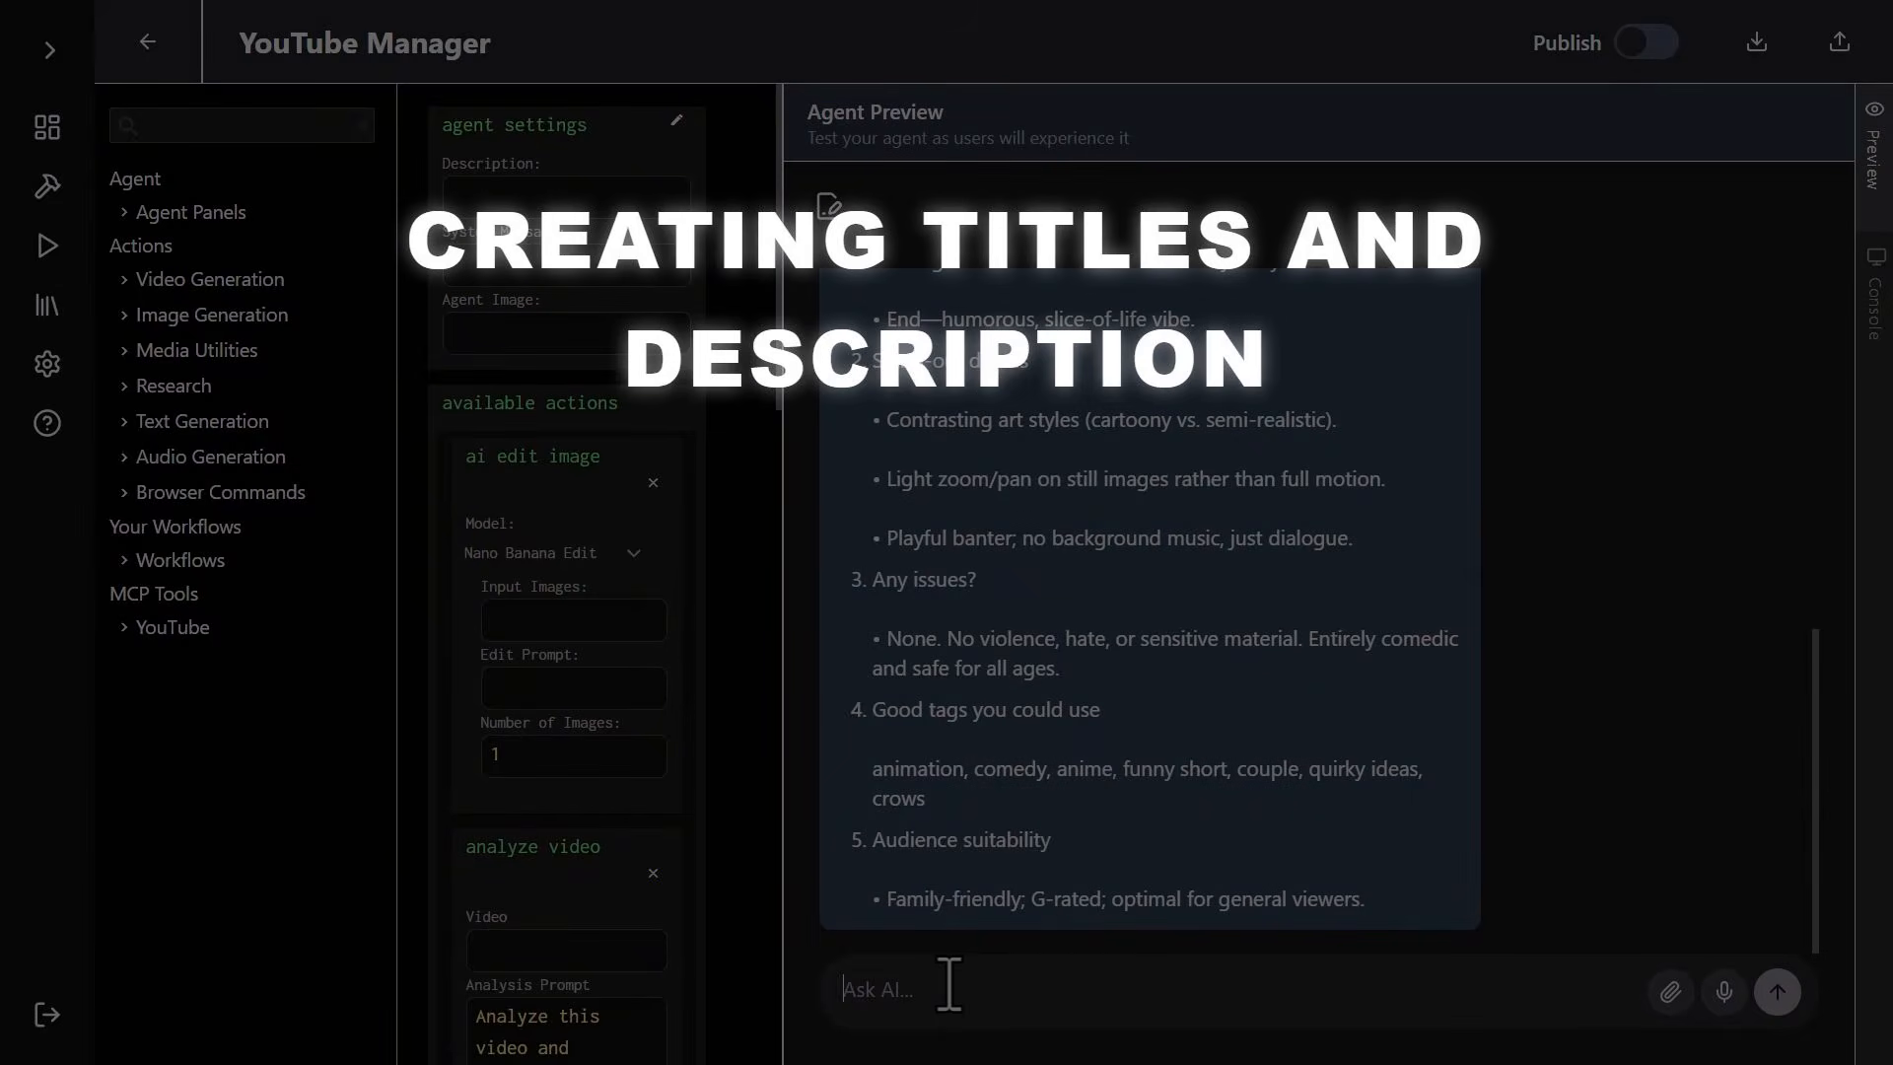
Ask the agent to "give me 10 good titles for youtube".
click(948, 986)
text(give me 10 good titles for youtube)
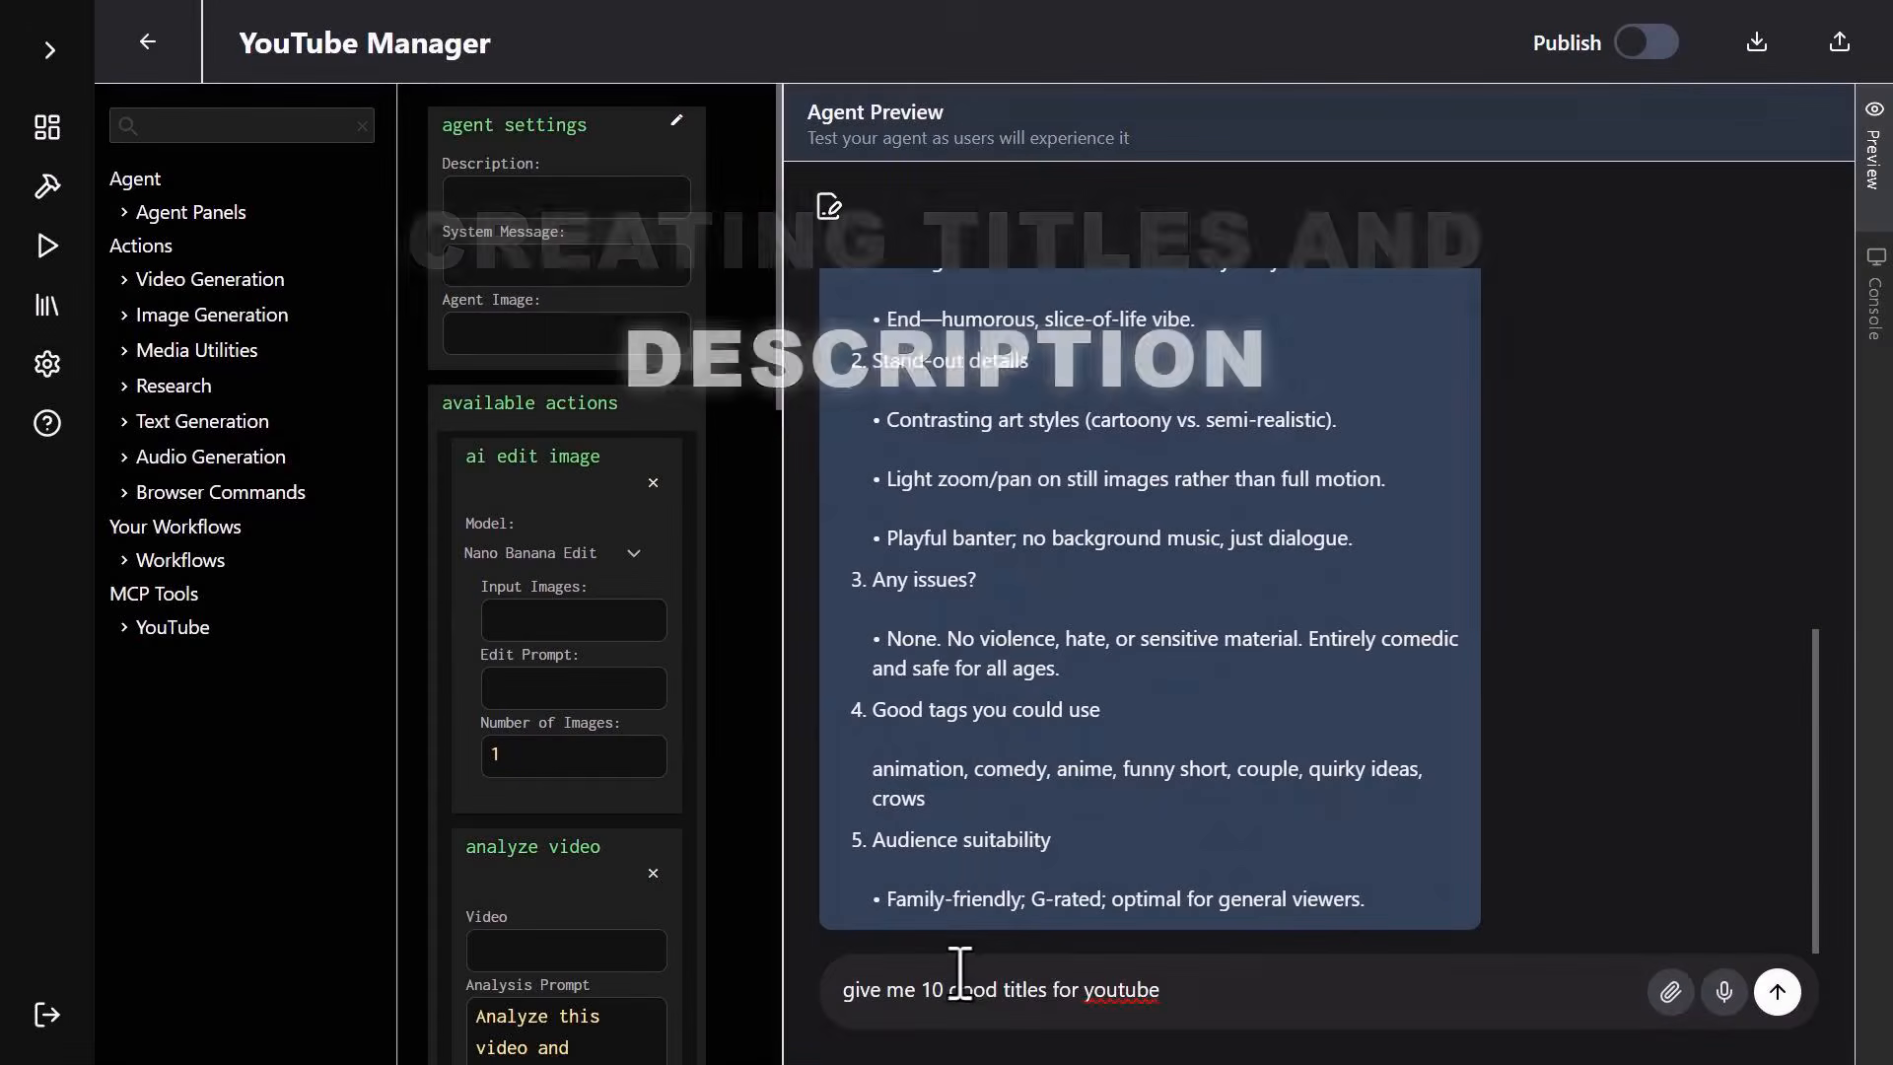
key(Return)
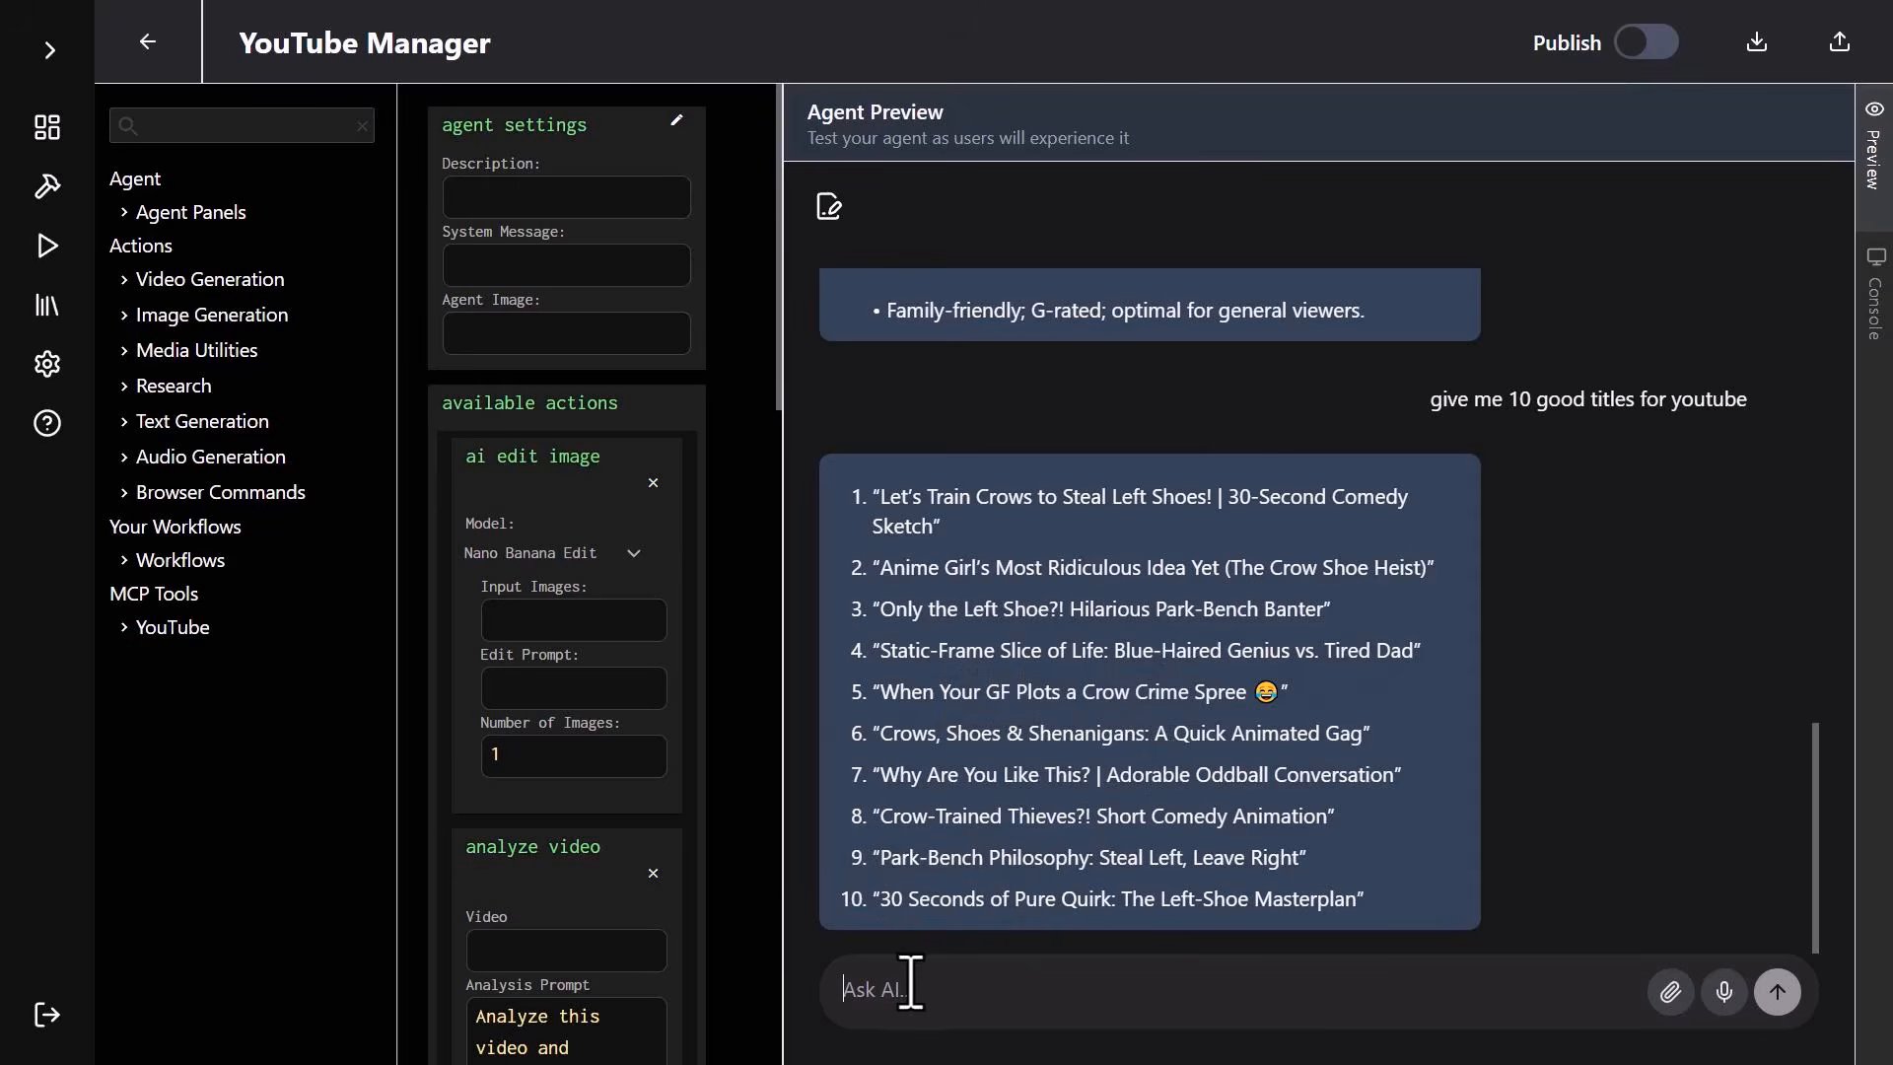
Choose title #9 and request a description with the message "let's use #9. now write a description".
text(let's use #9.)
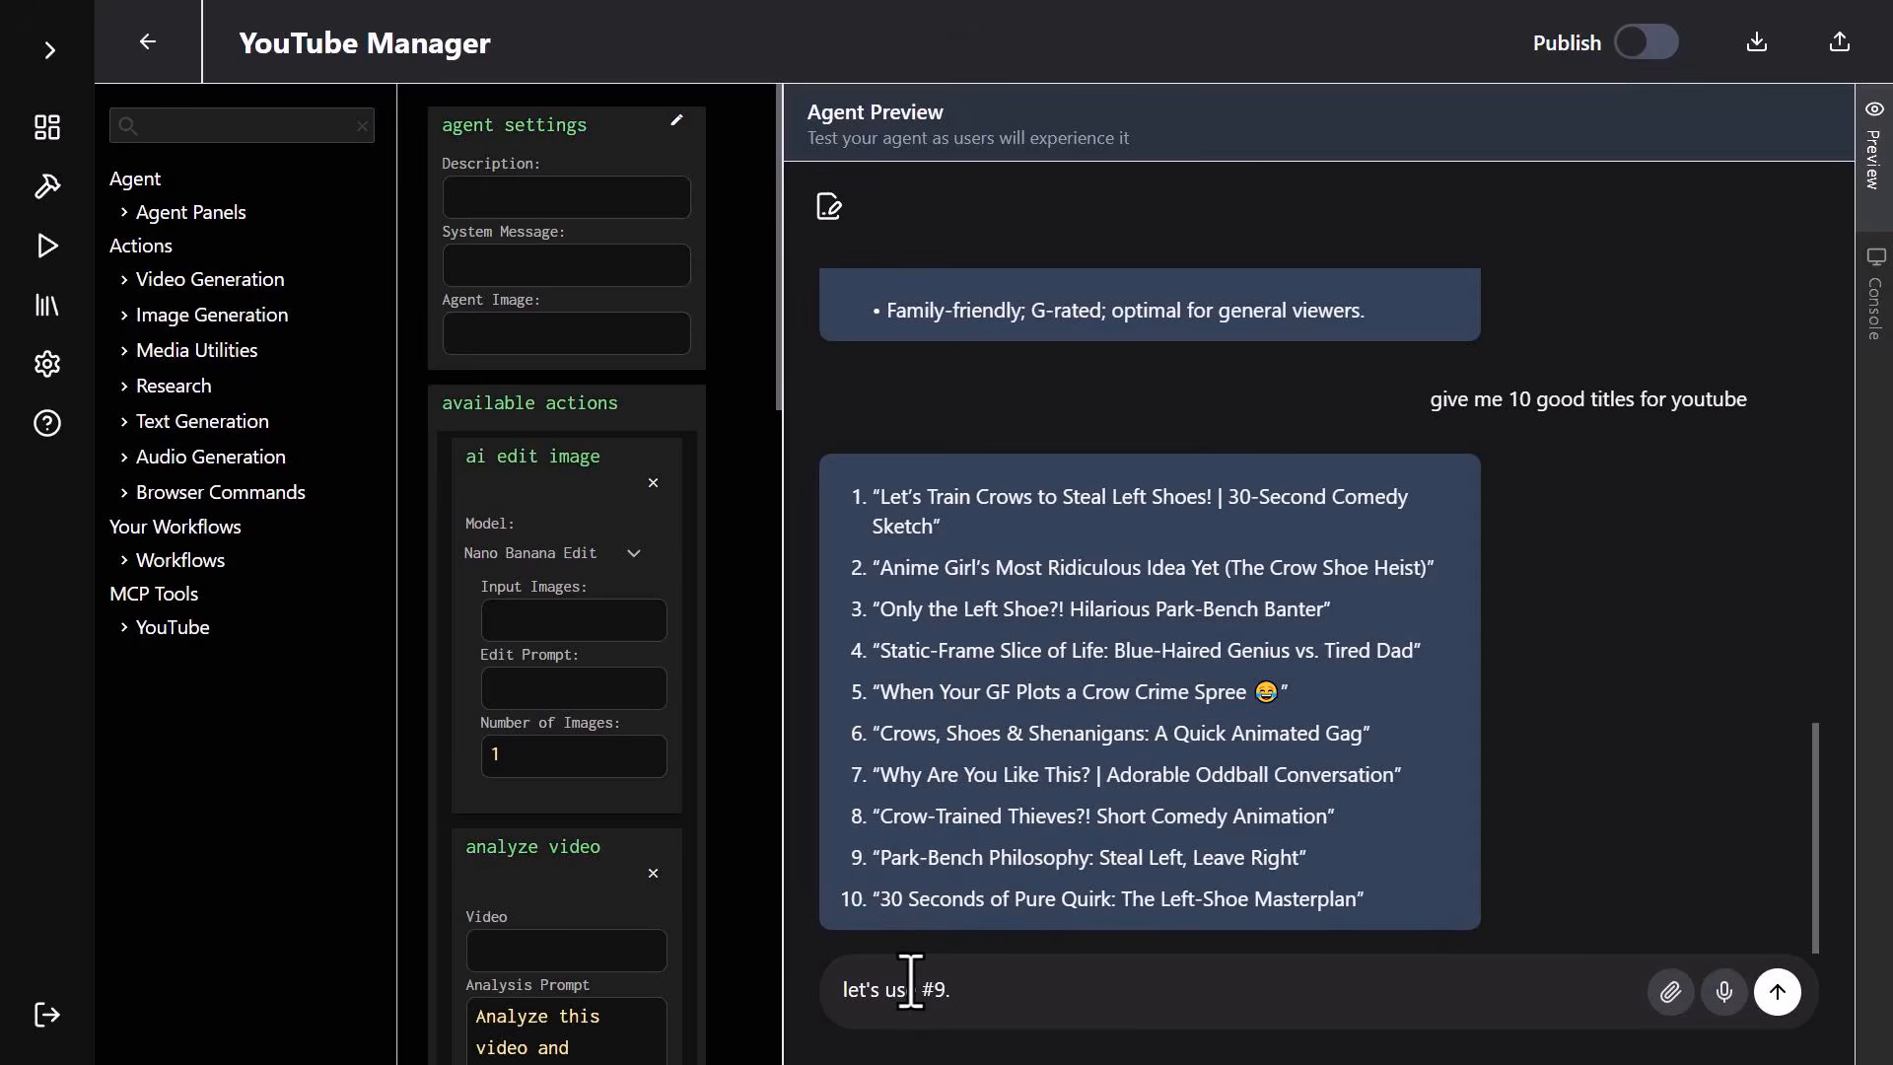
text( now write a description)
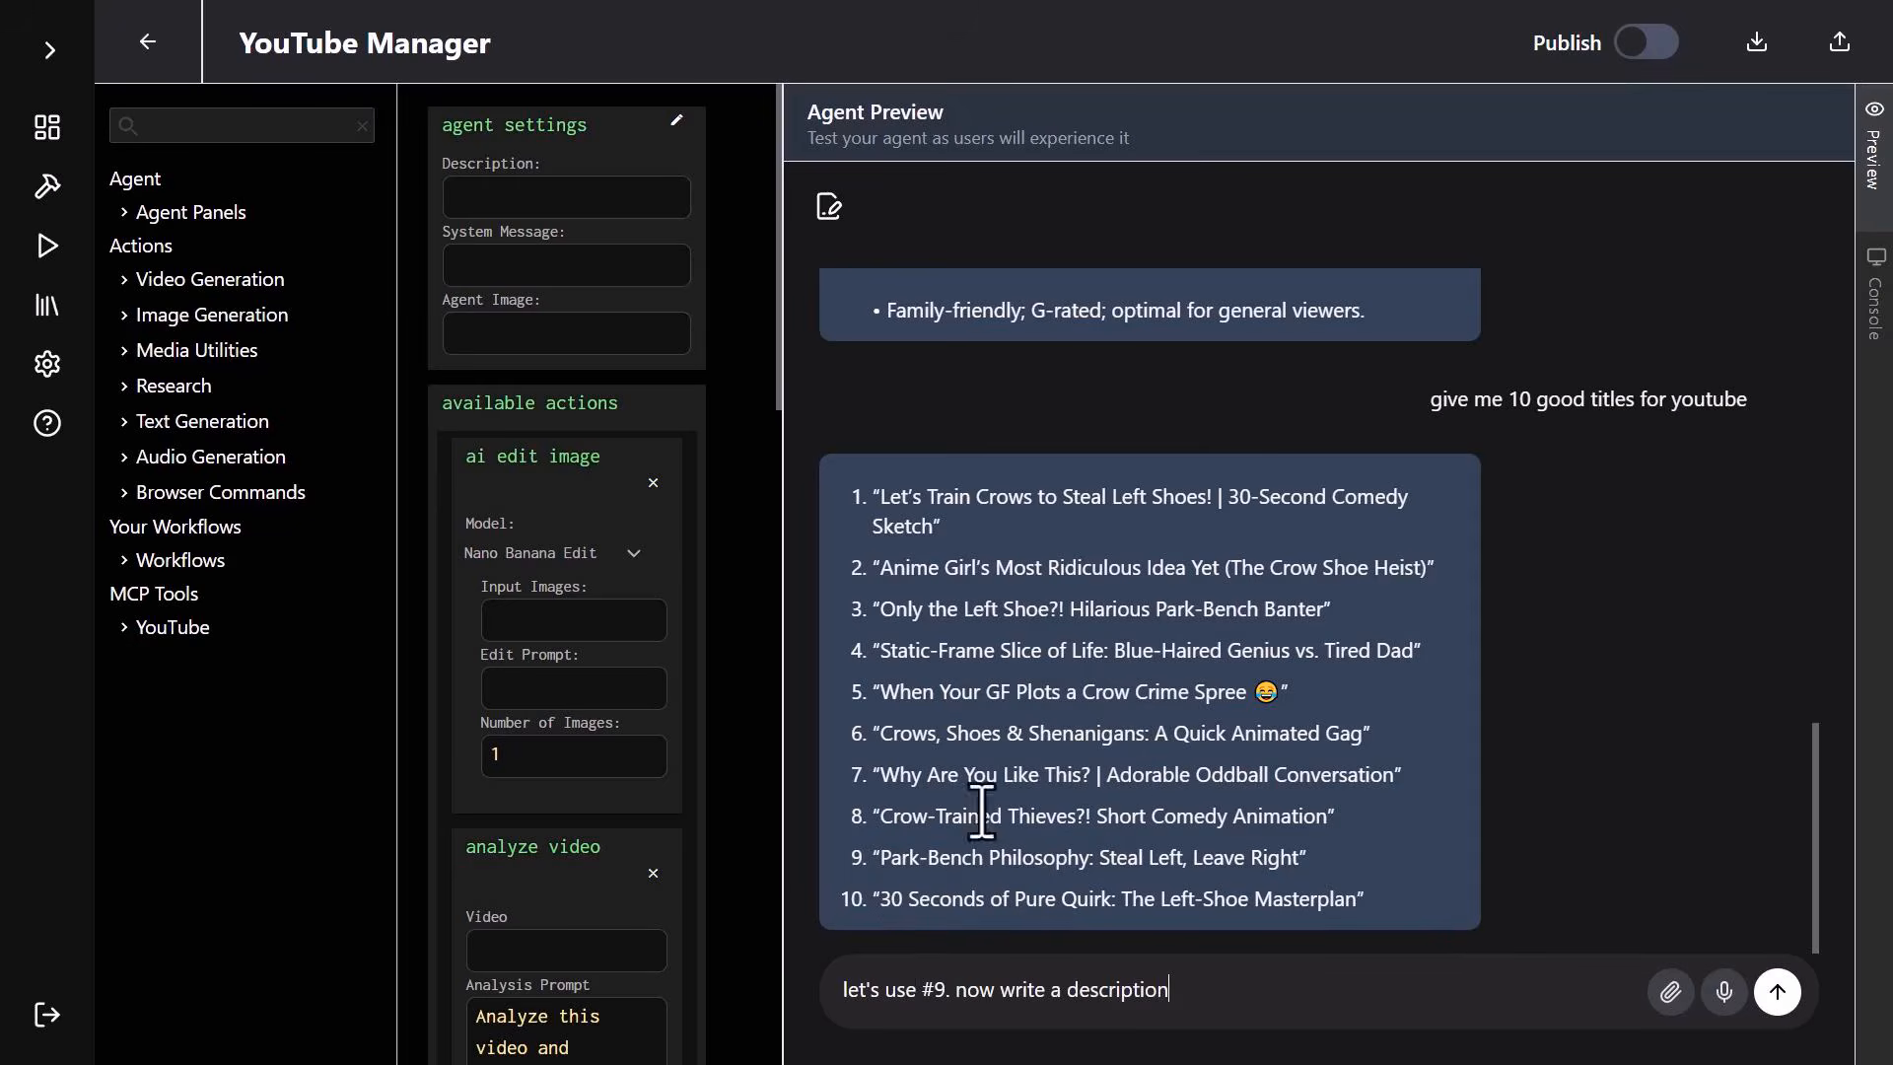
key(Return)
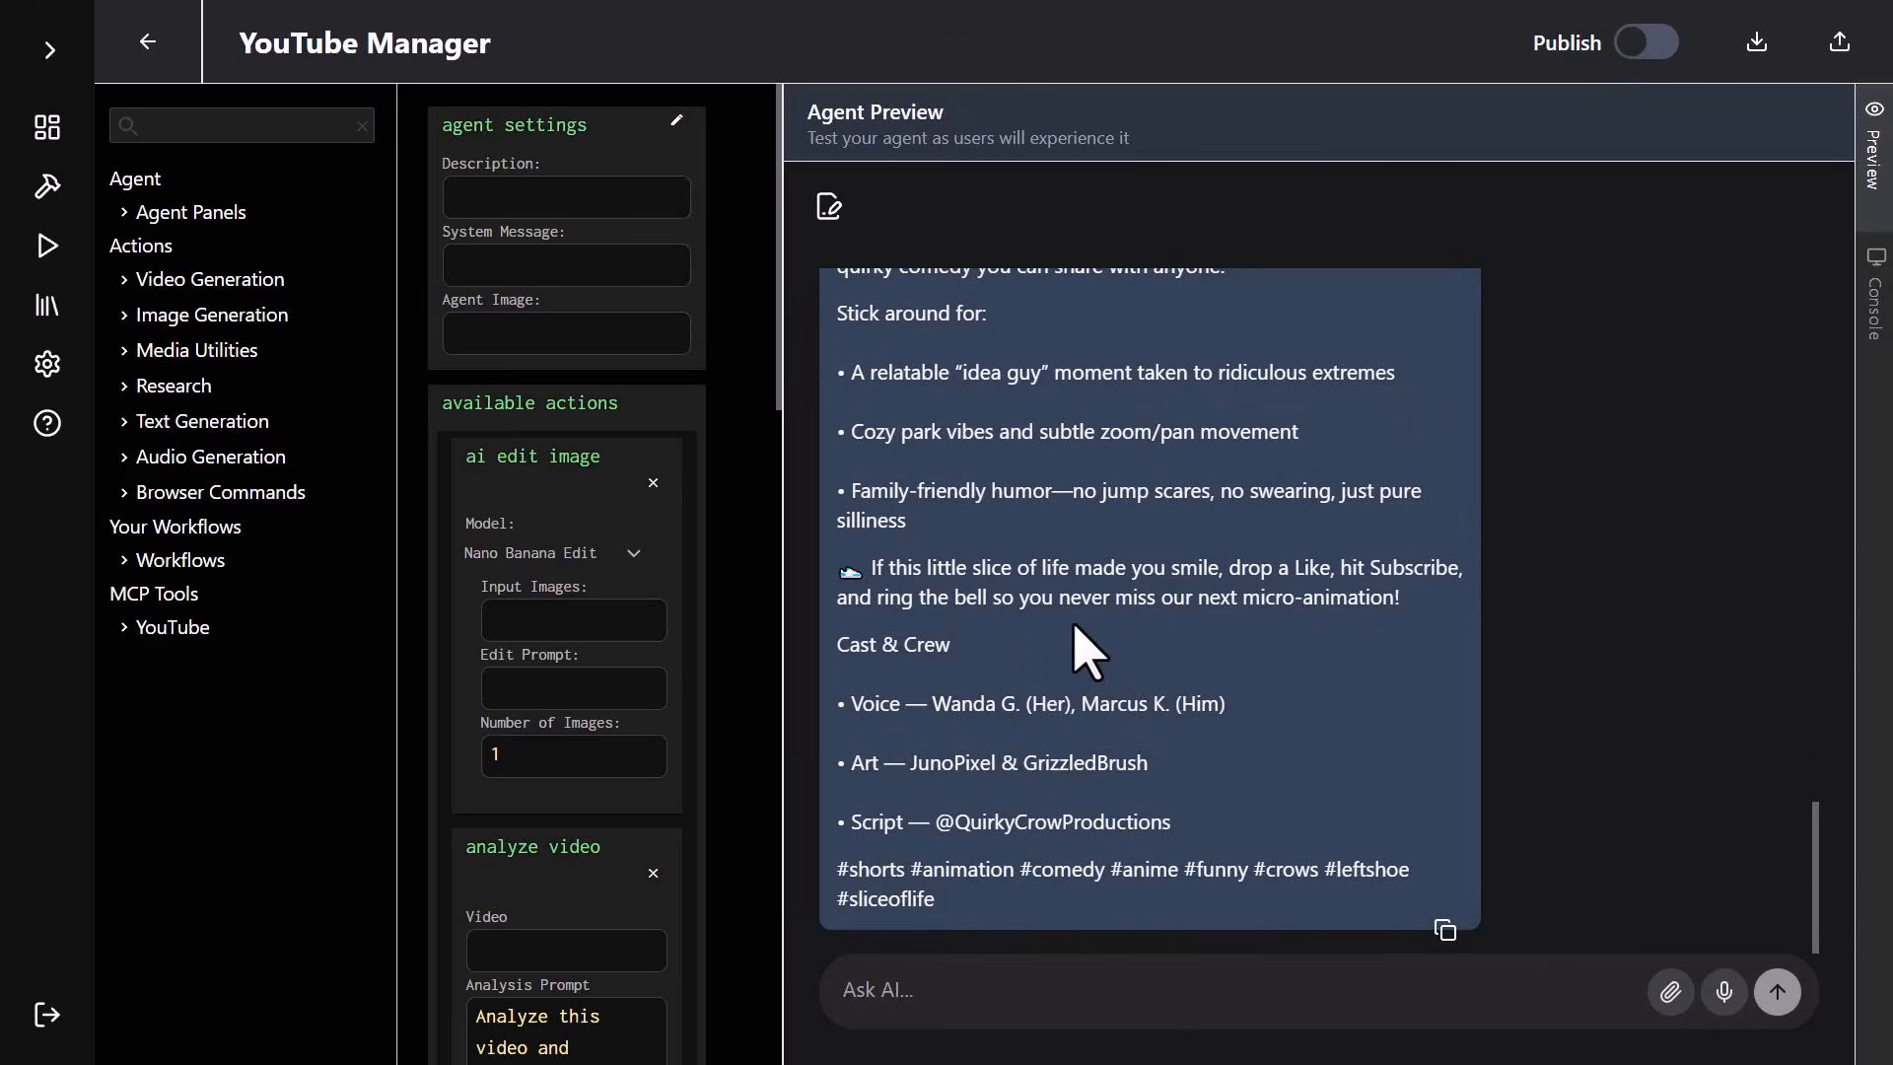
Tell the agent to "upload the video with the title and description" and check the upload through its YouTube link.
click(1067, 969)
text(upload)
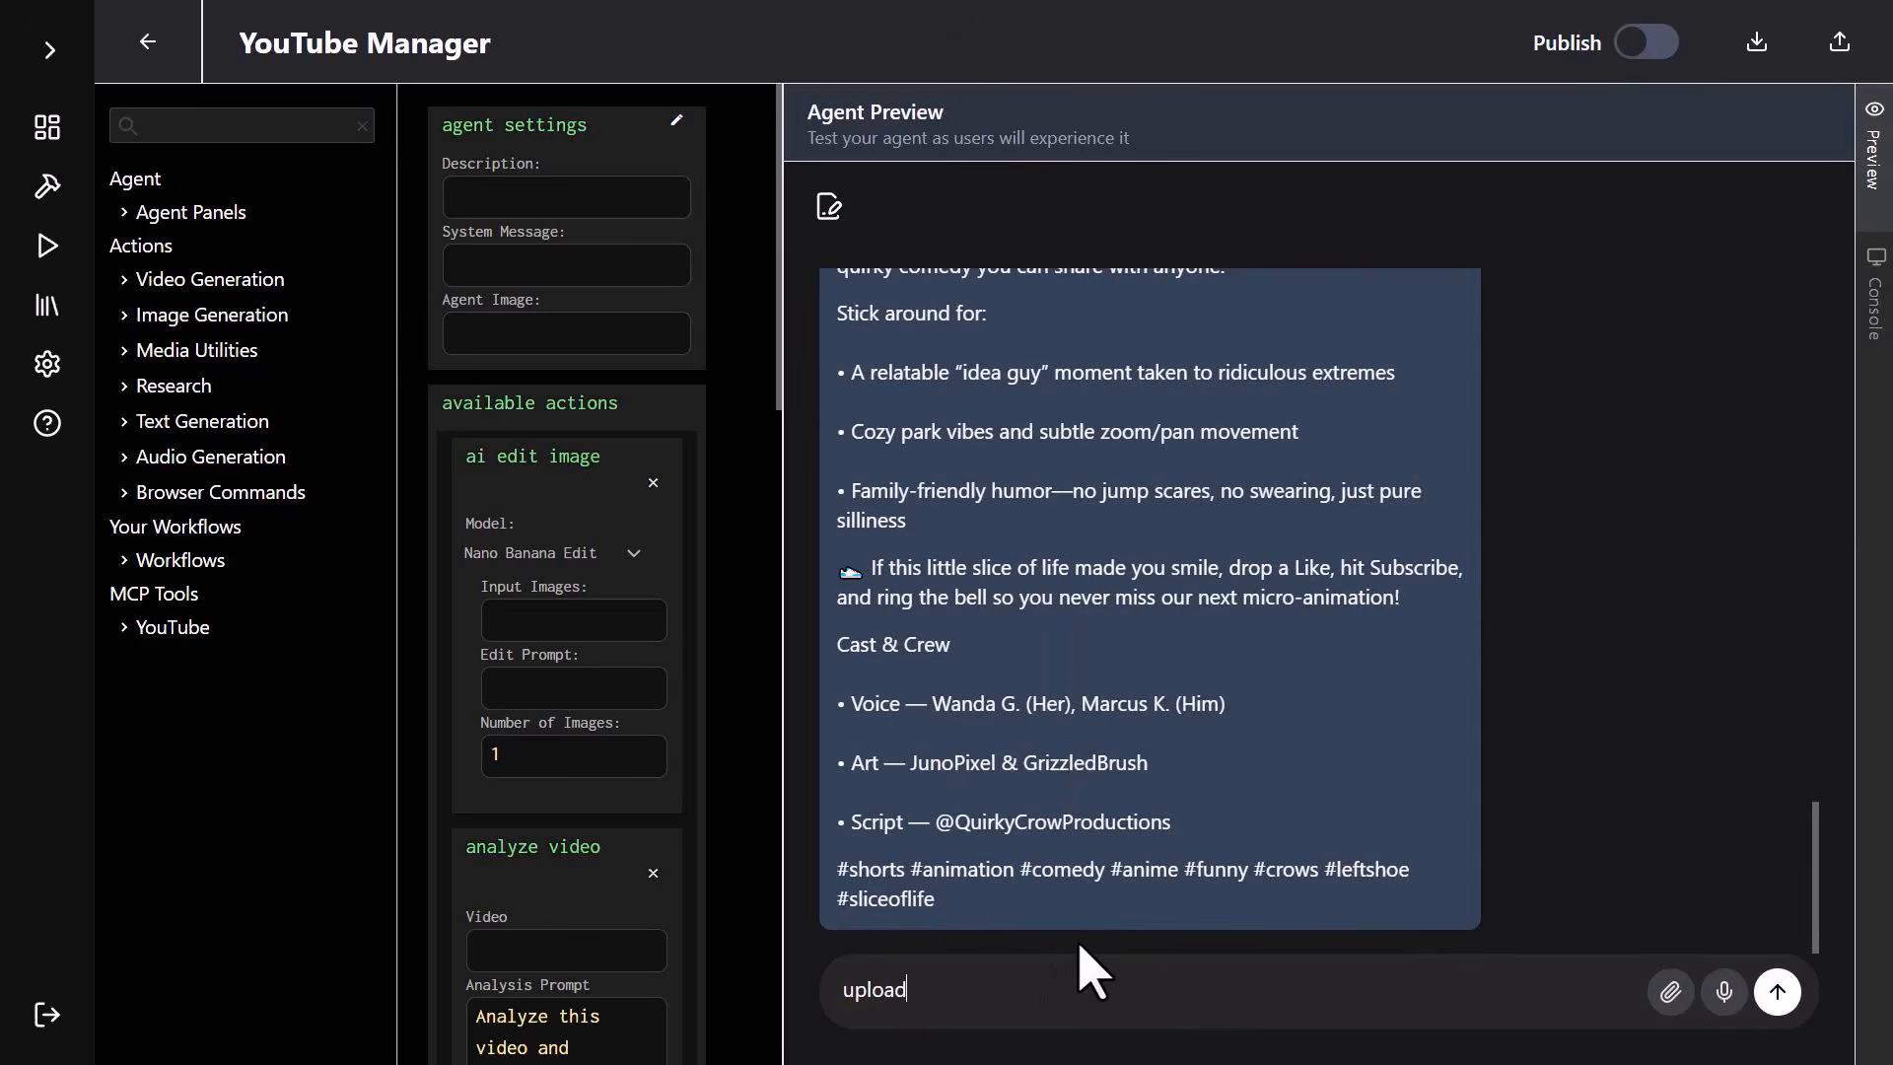
text( the video with the title and description)
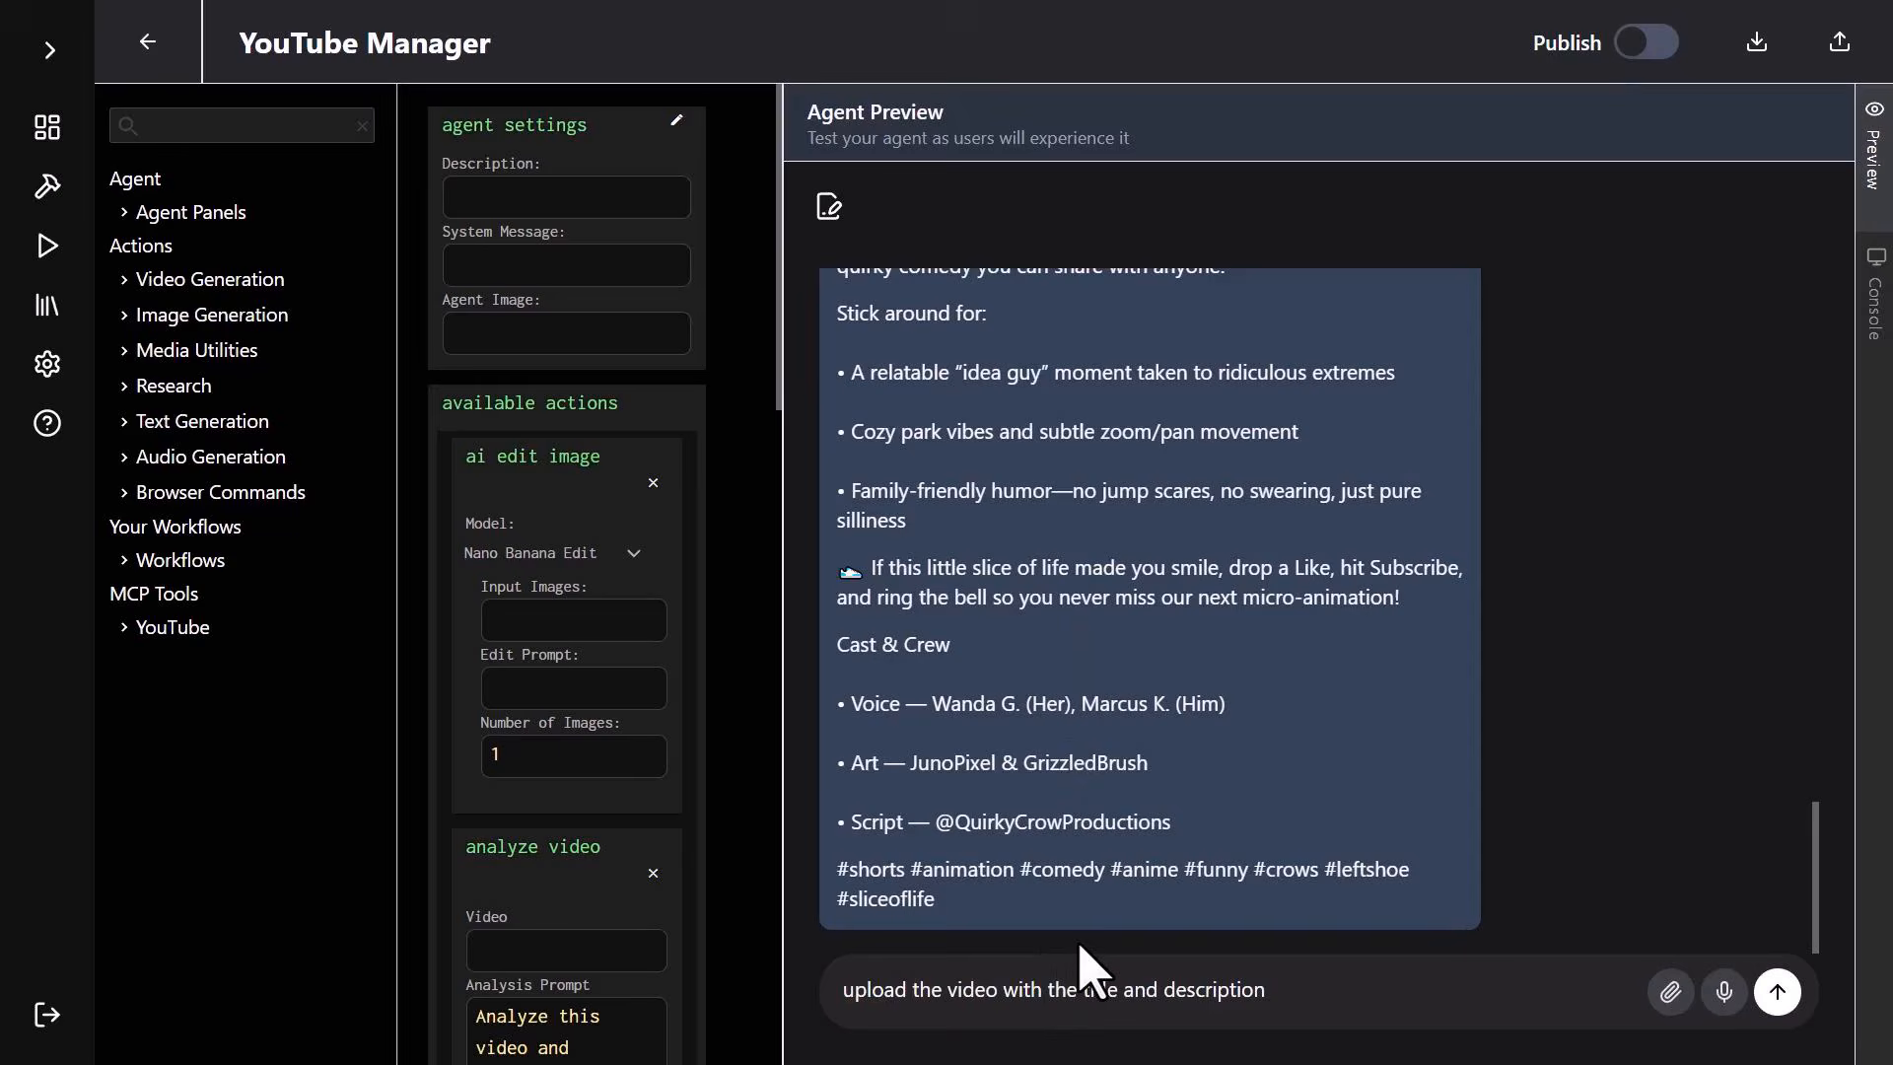
key(Return)
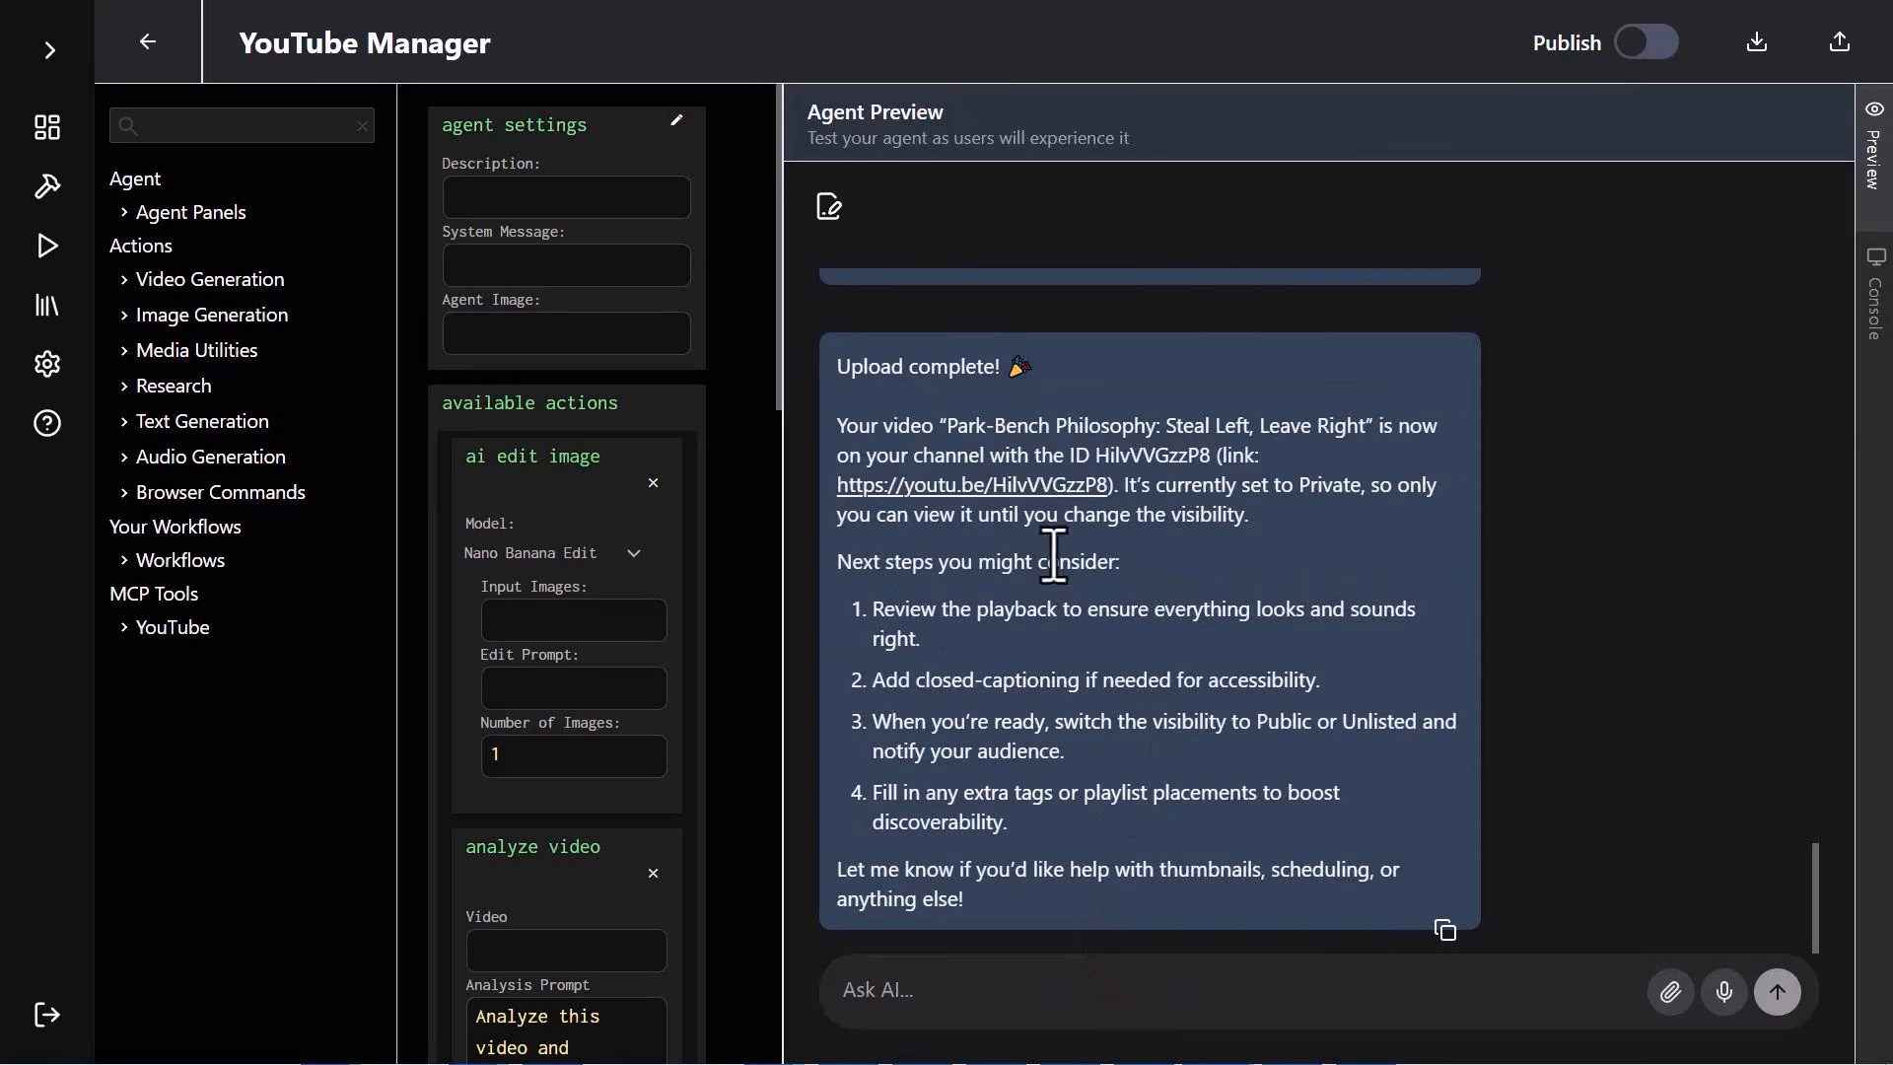
click(991, 485)
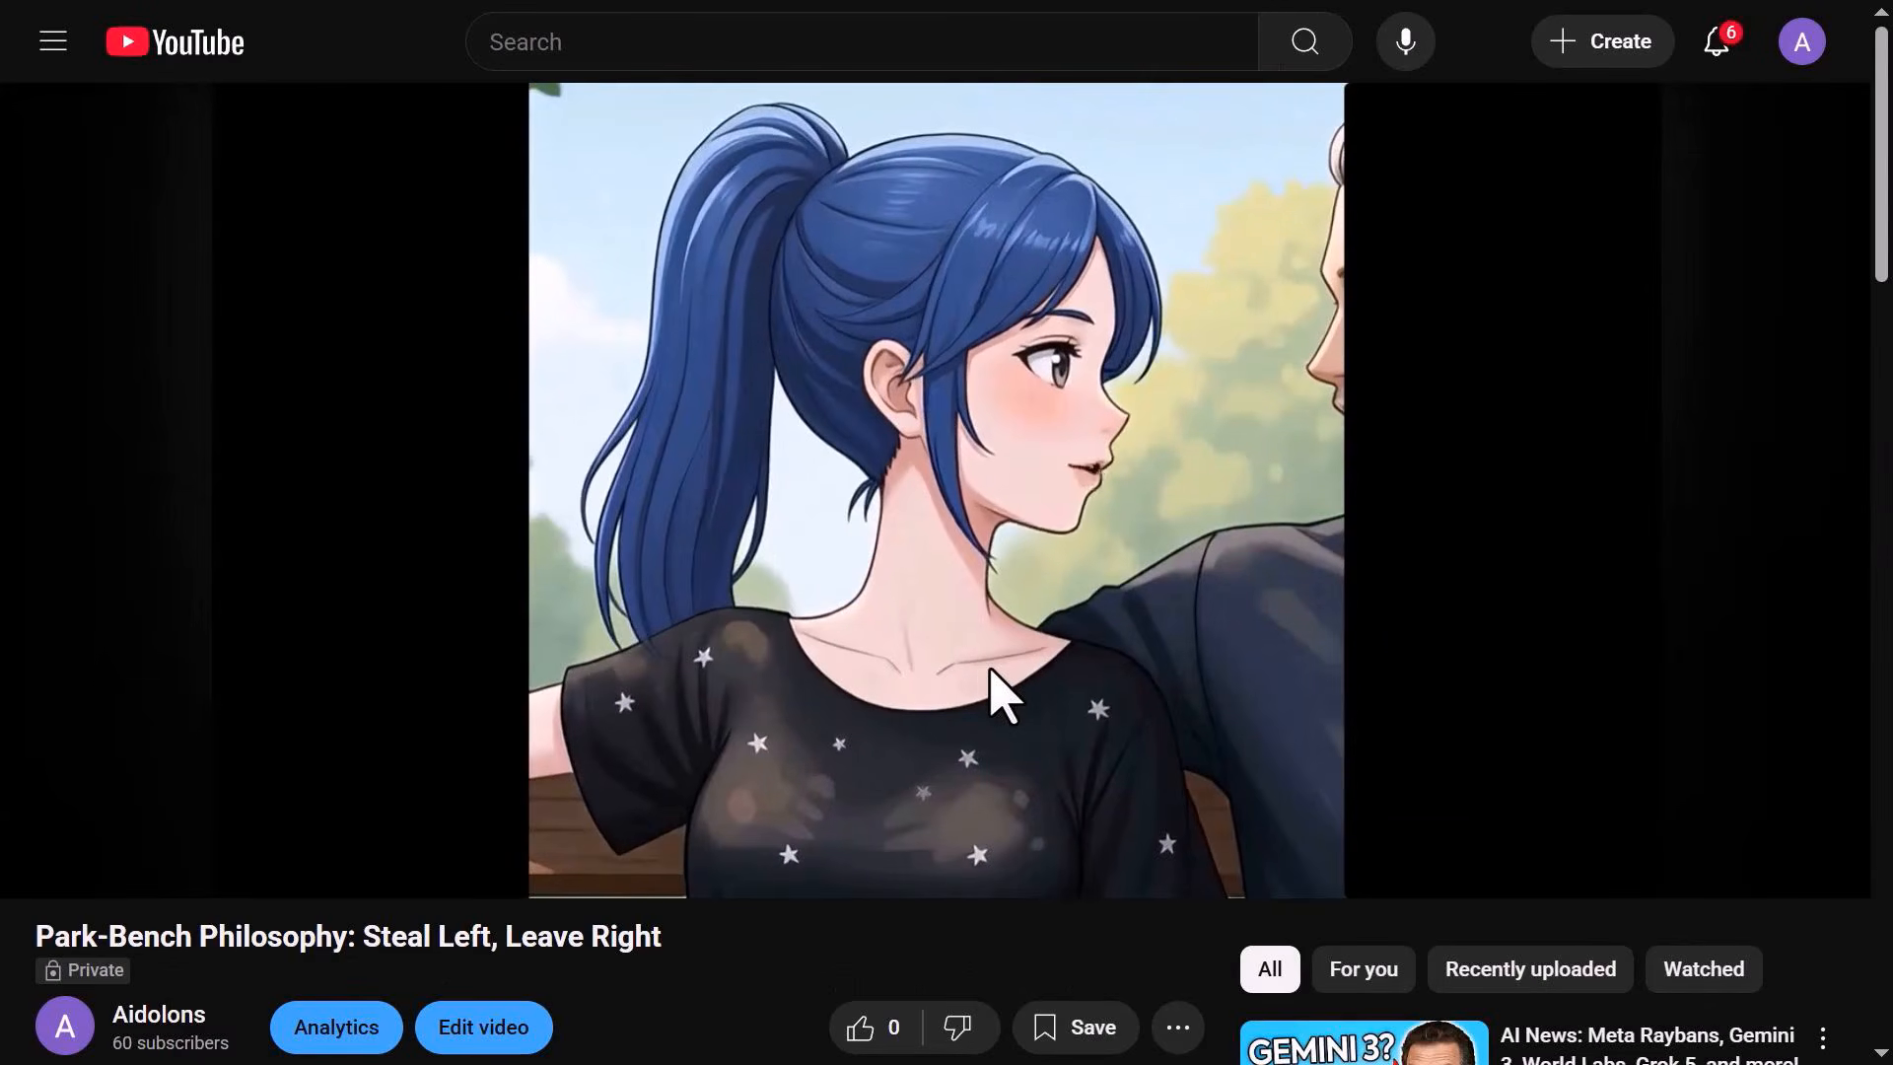
click(900, 803)
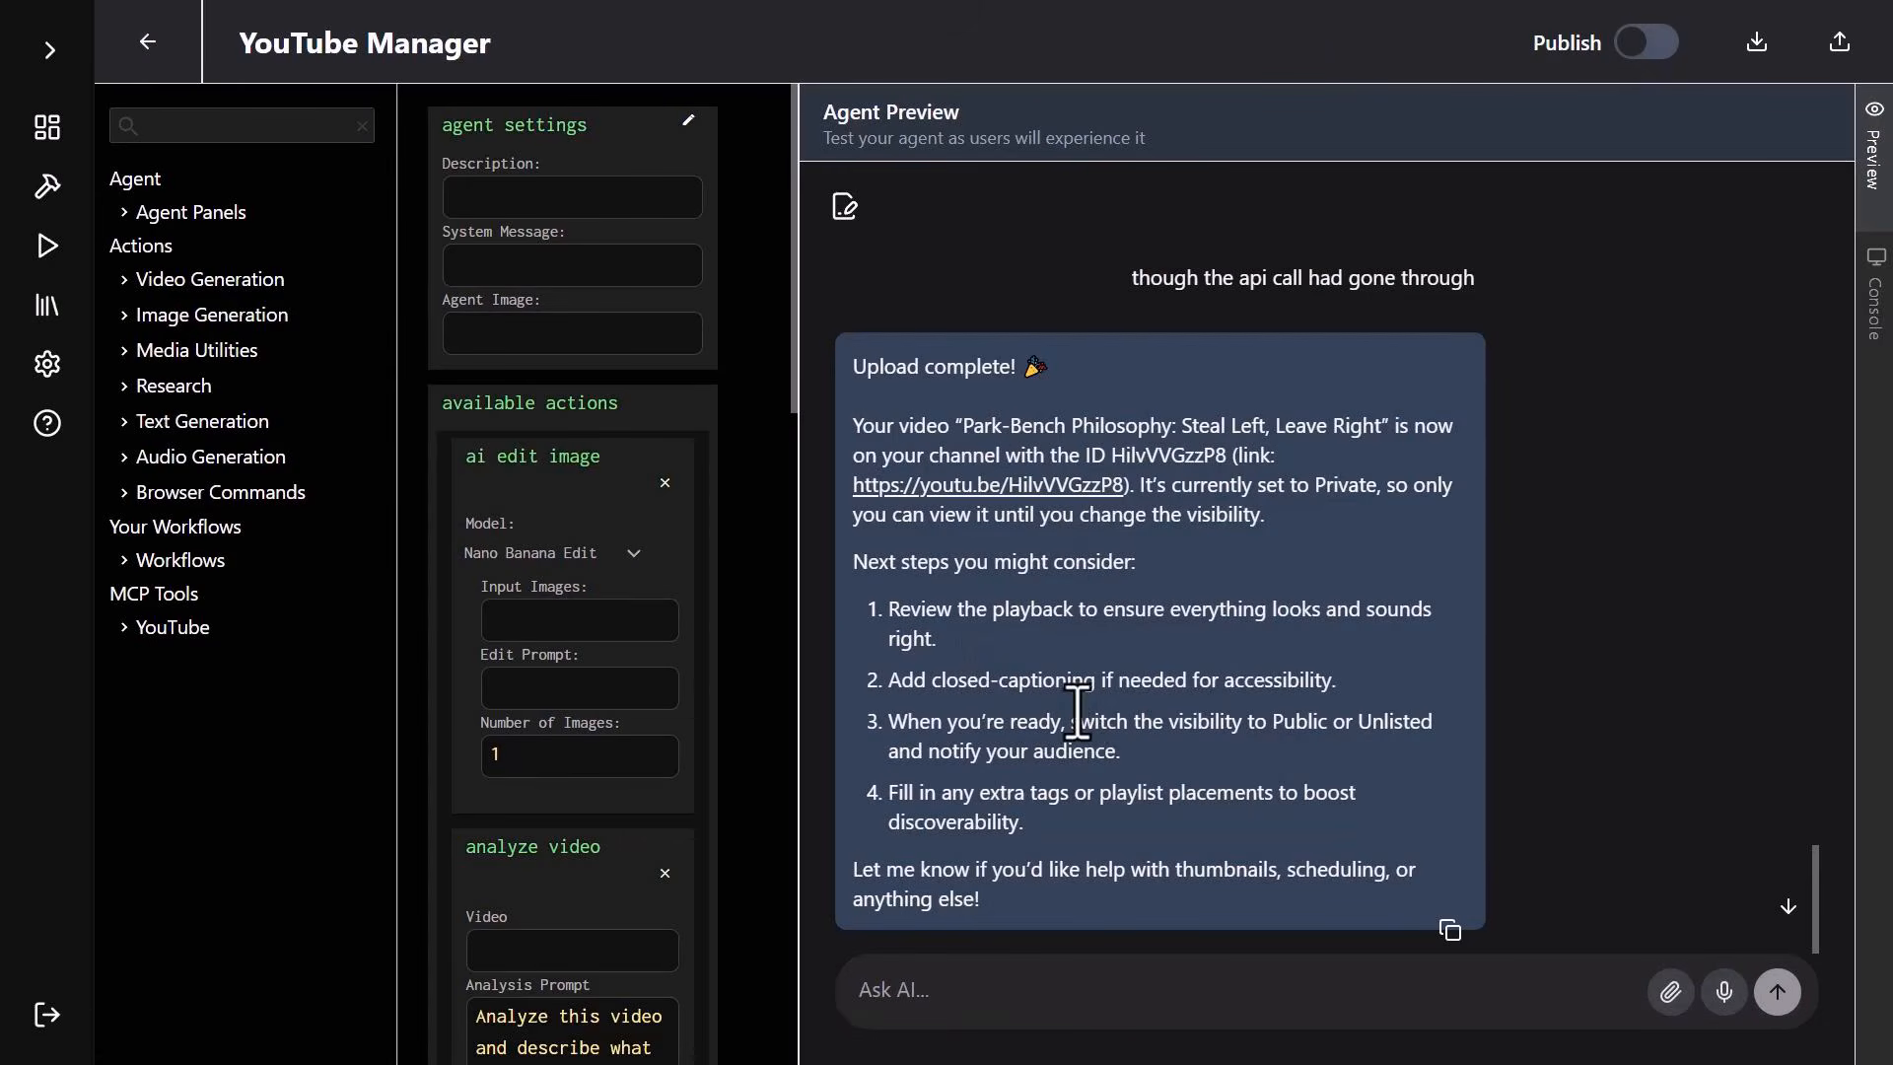
Ask the agent to "give me 5 ideas for youtube thumbnails for video".
click(976, 998)
text(give me)
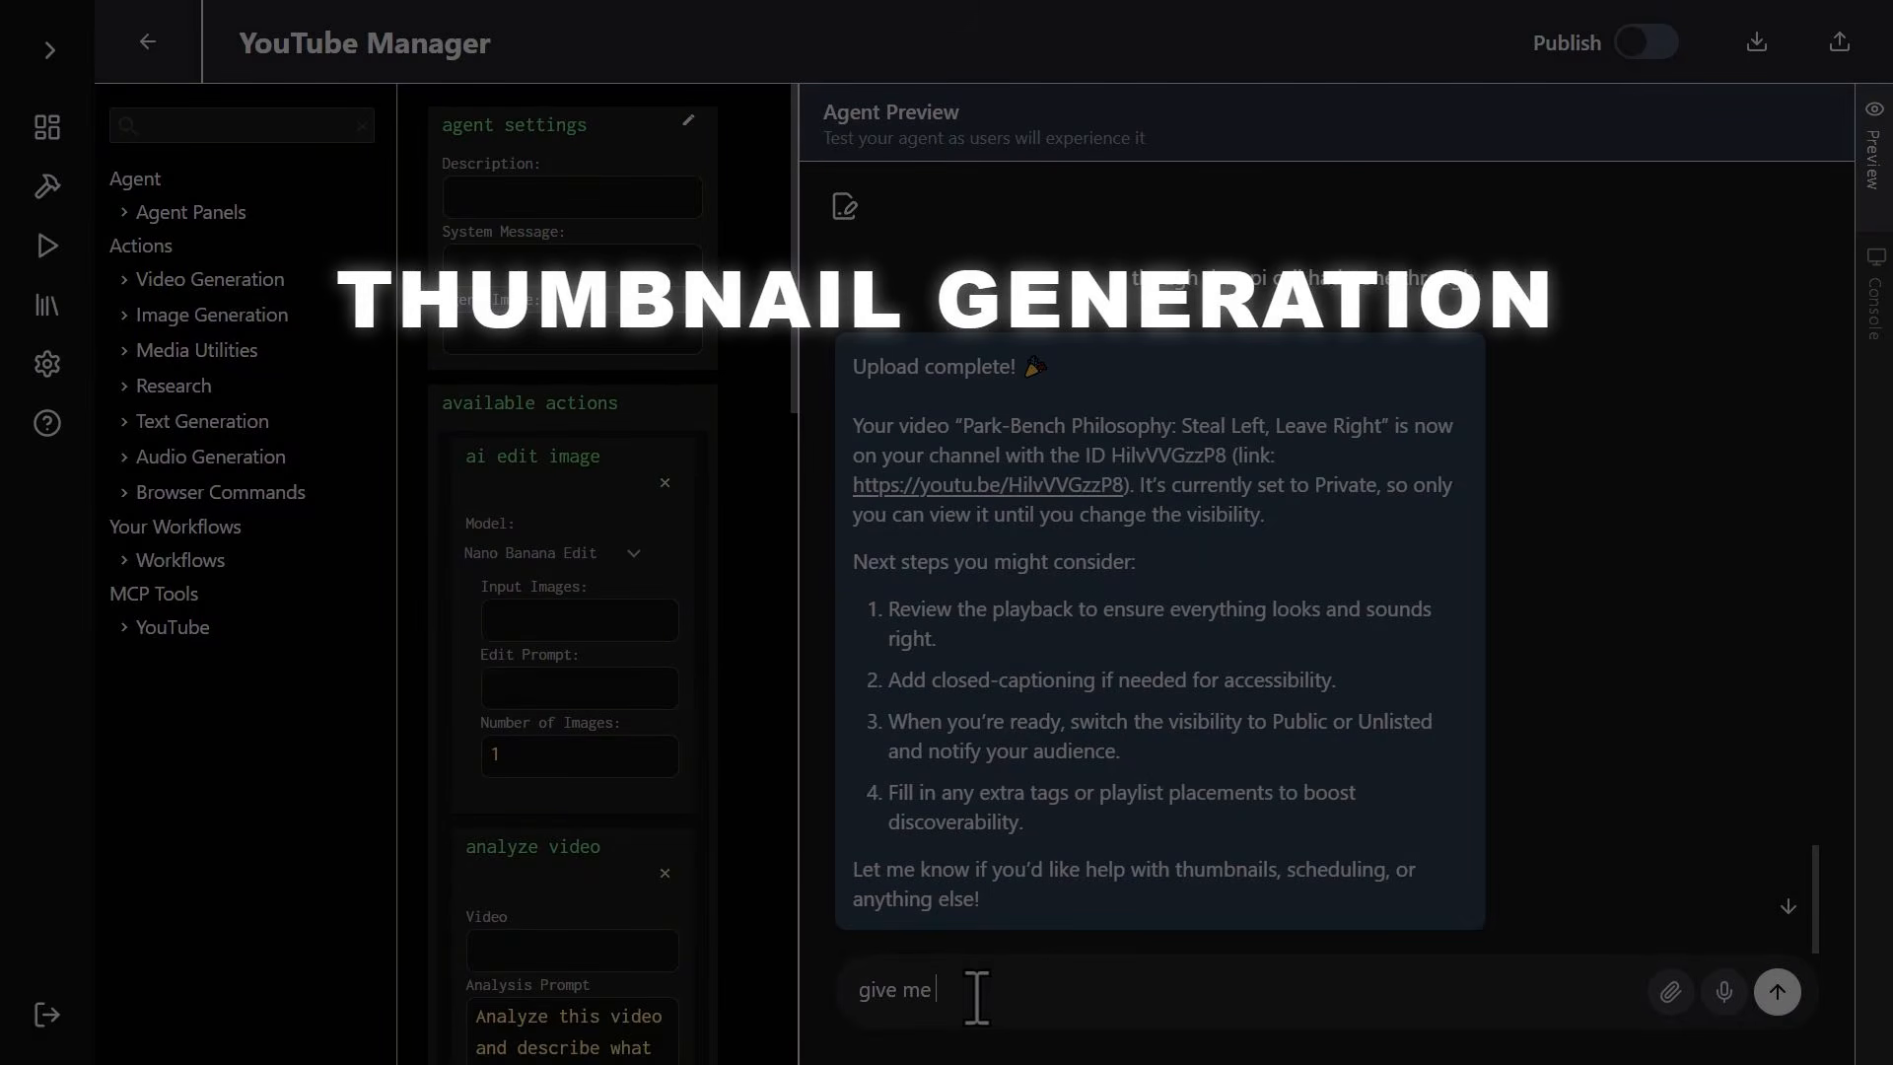
text( 5 ideas for youtube thumbnails for)
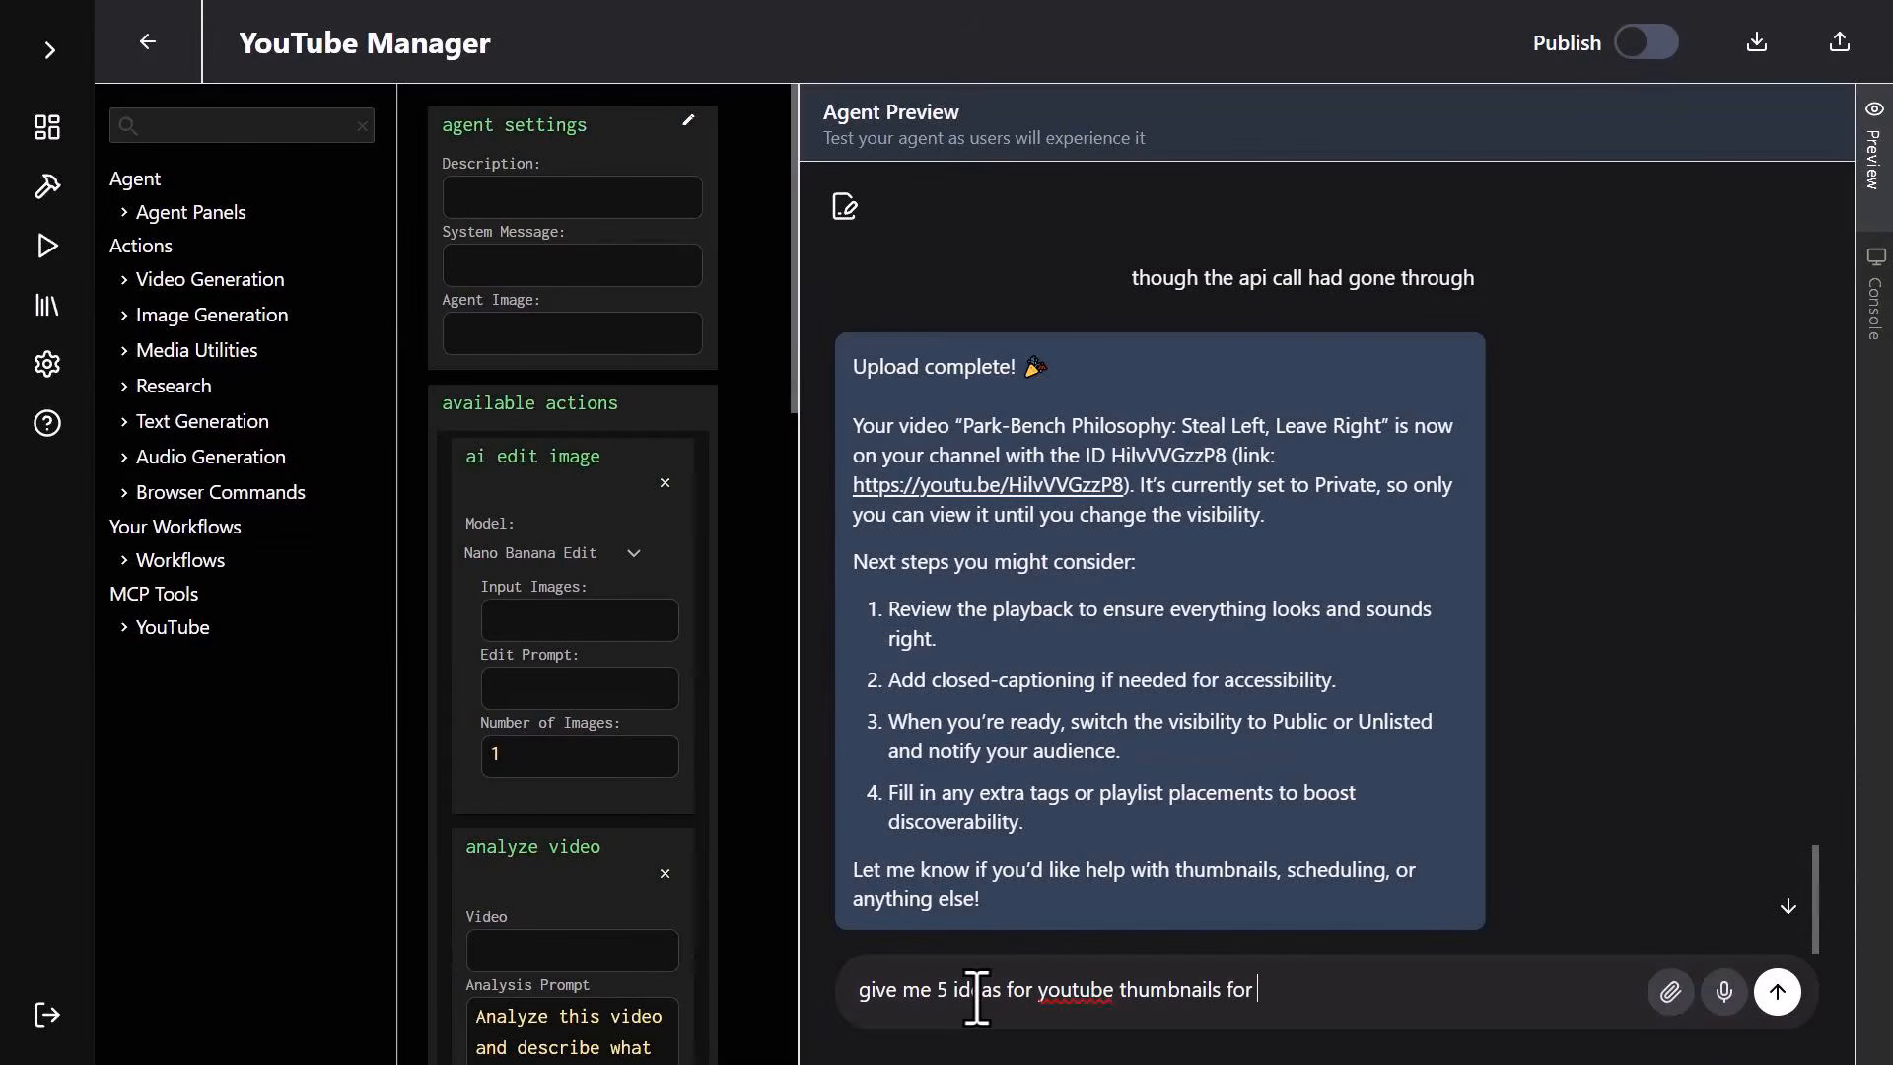
text( video)
key(Return)
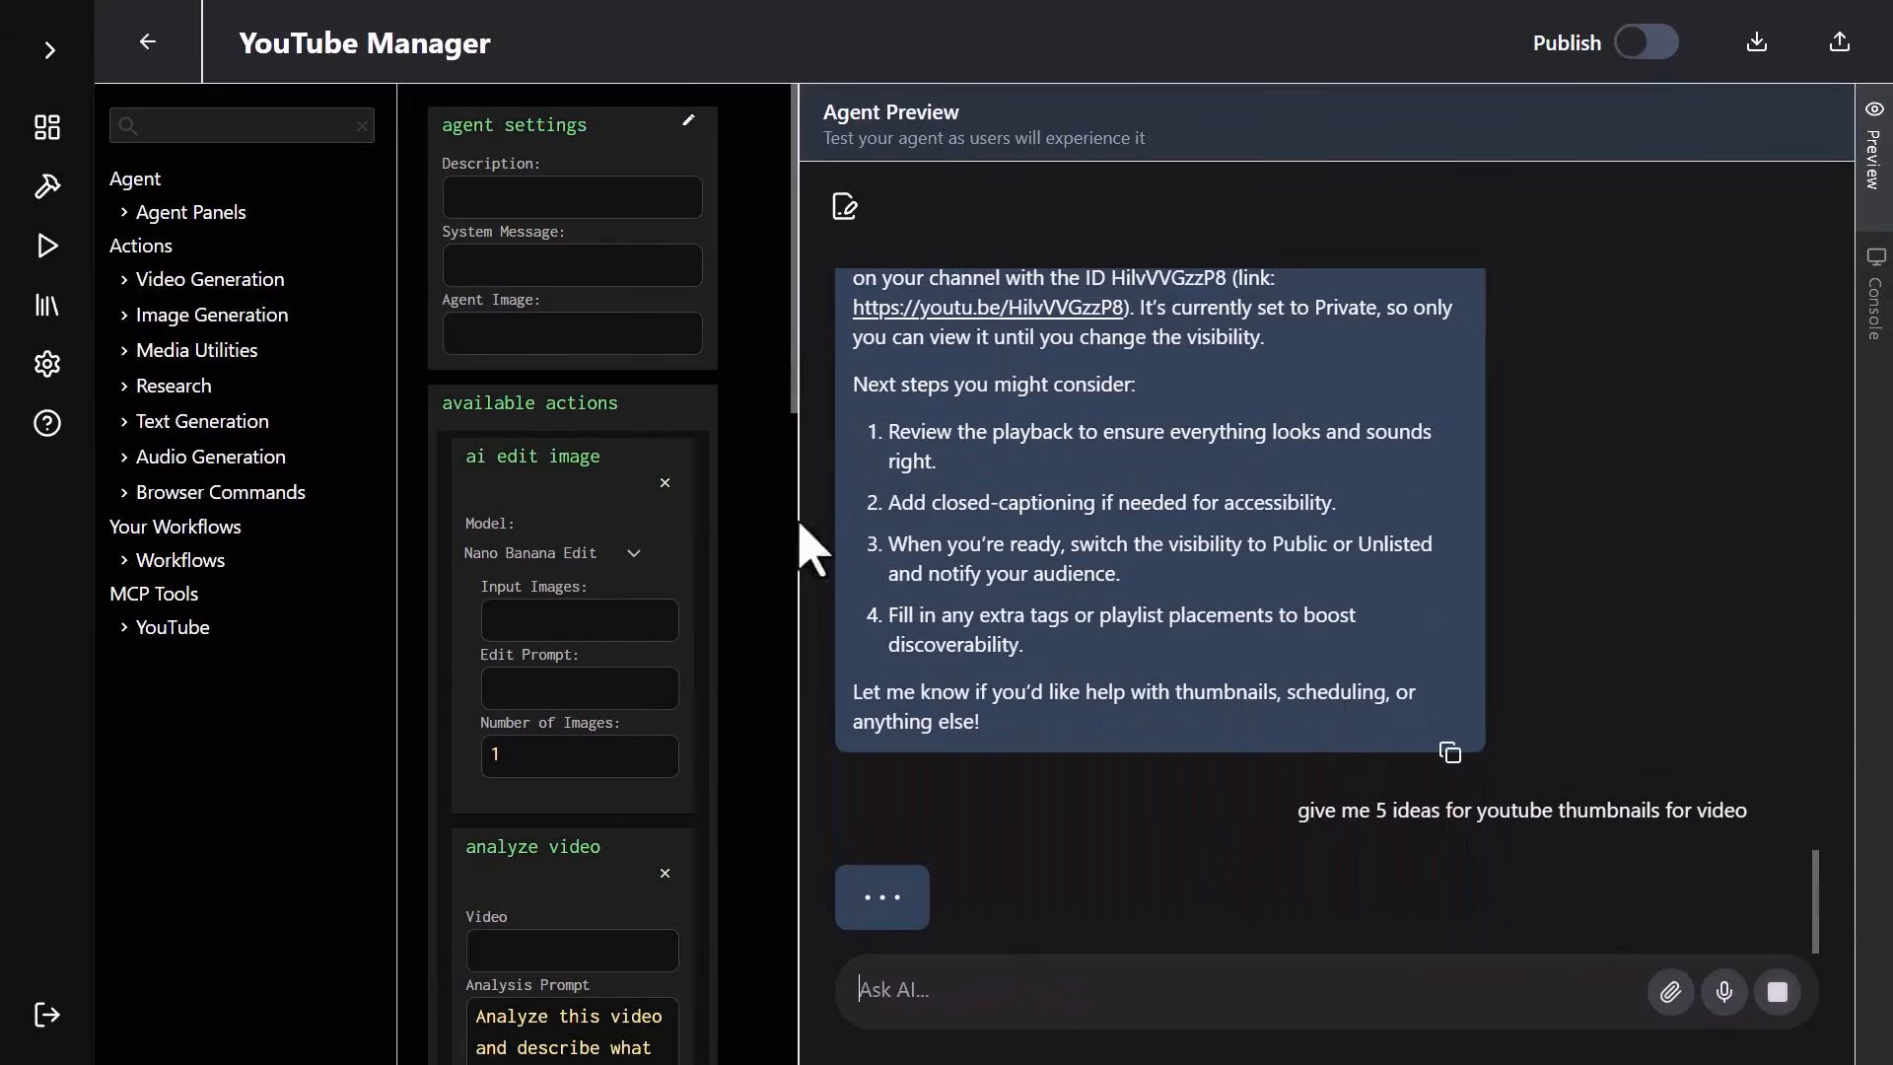
Find the blue-haired girl's character sheet on a black background among the image assets and view it at full size.
mouse_move(41, 251)
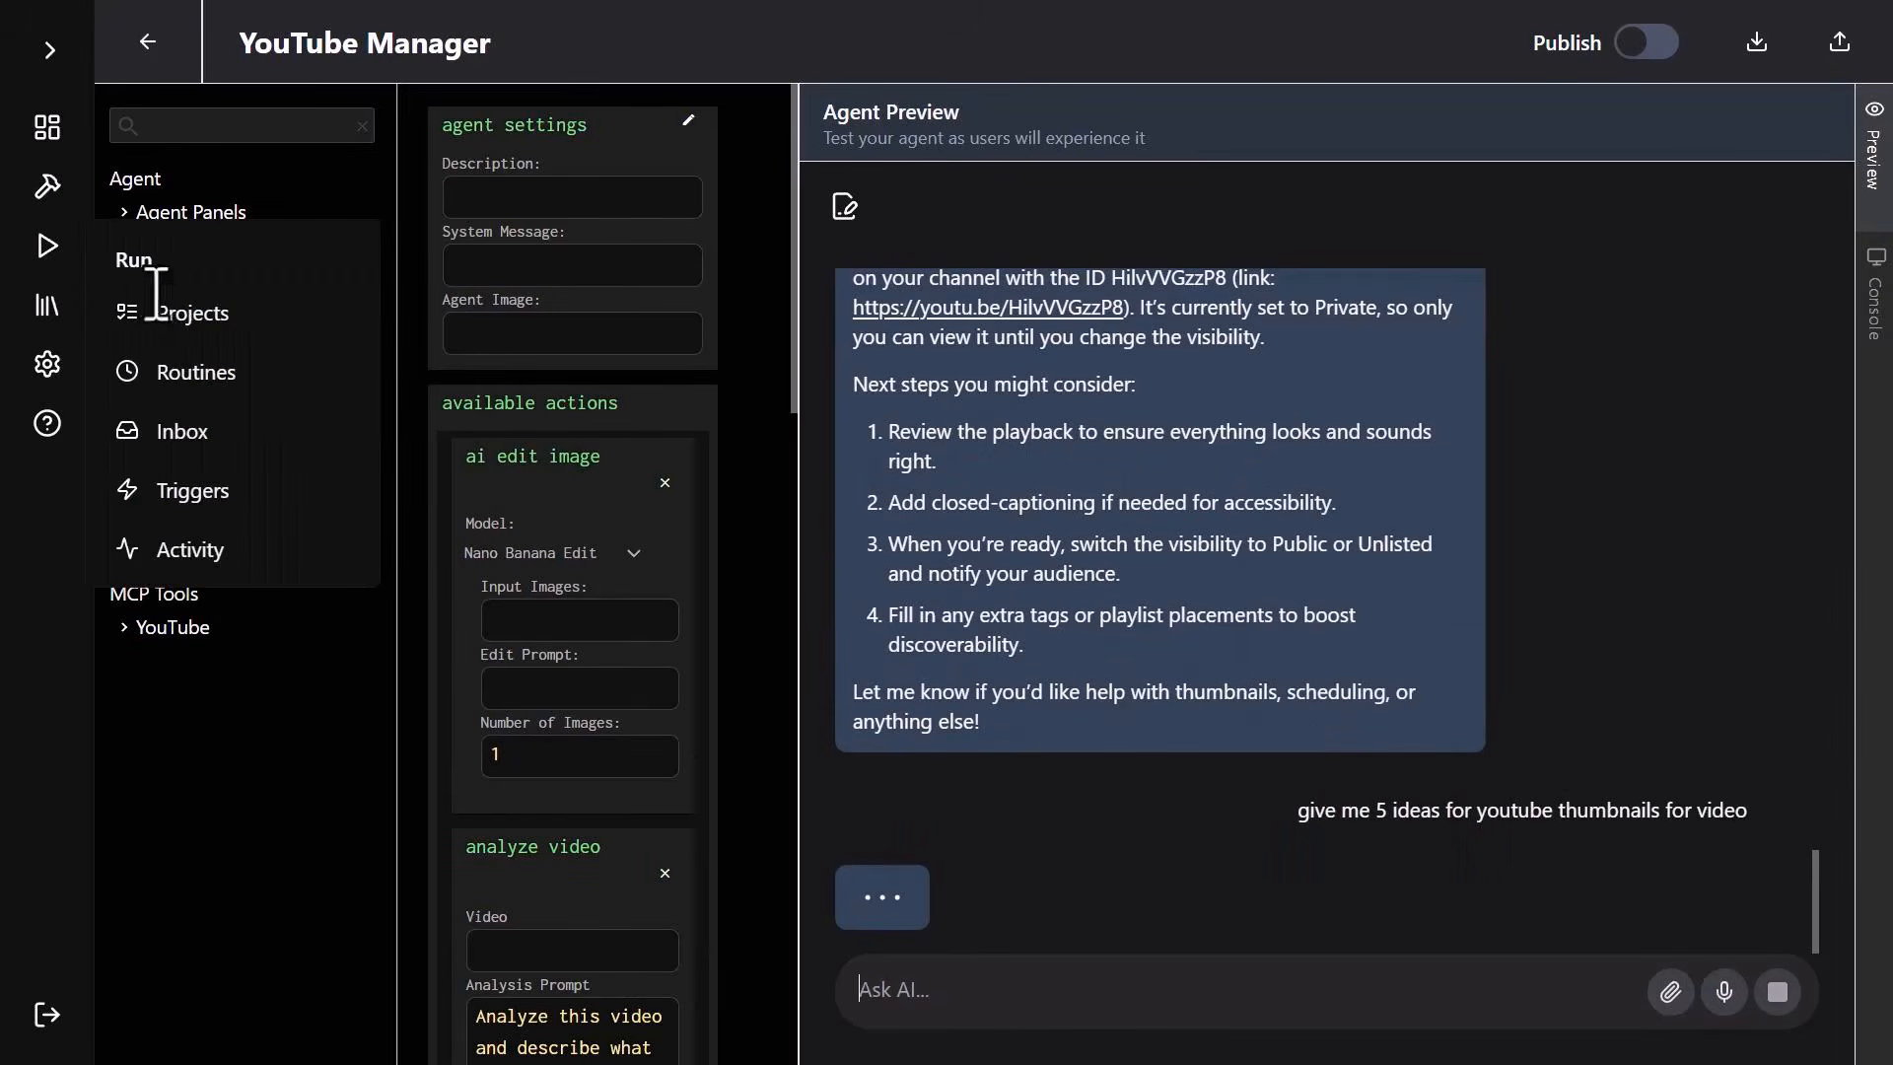
click(188, 436)
click(533, 146)
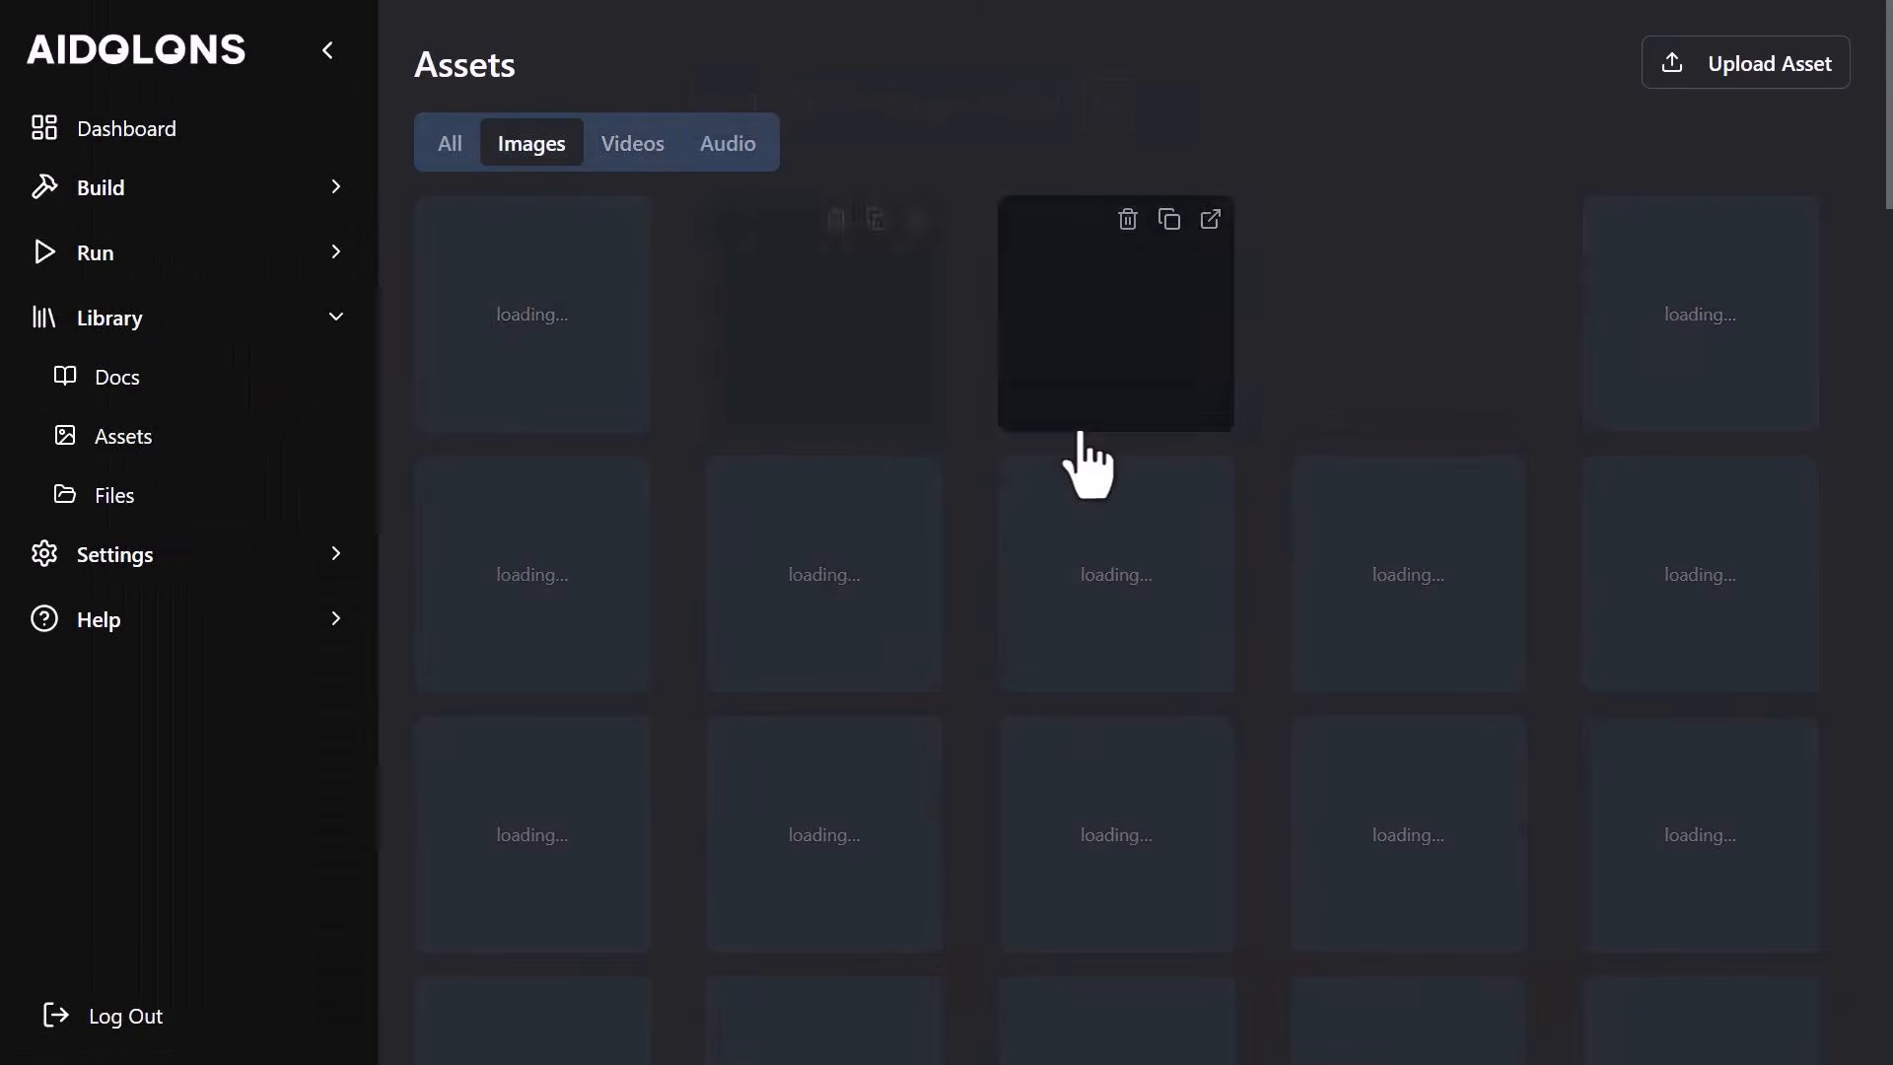
scroll(1090, 456, down, 3)
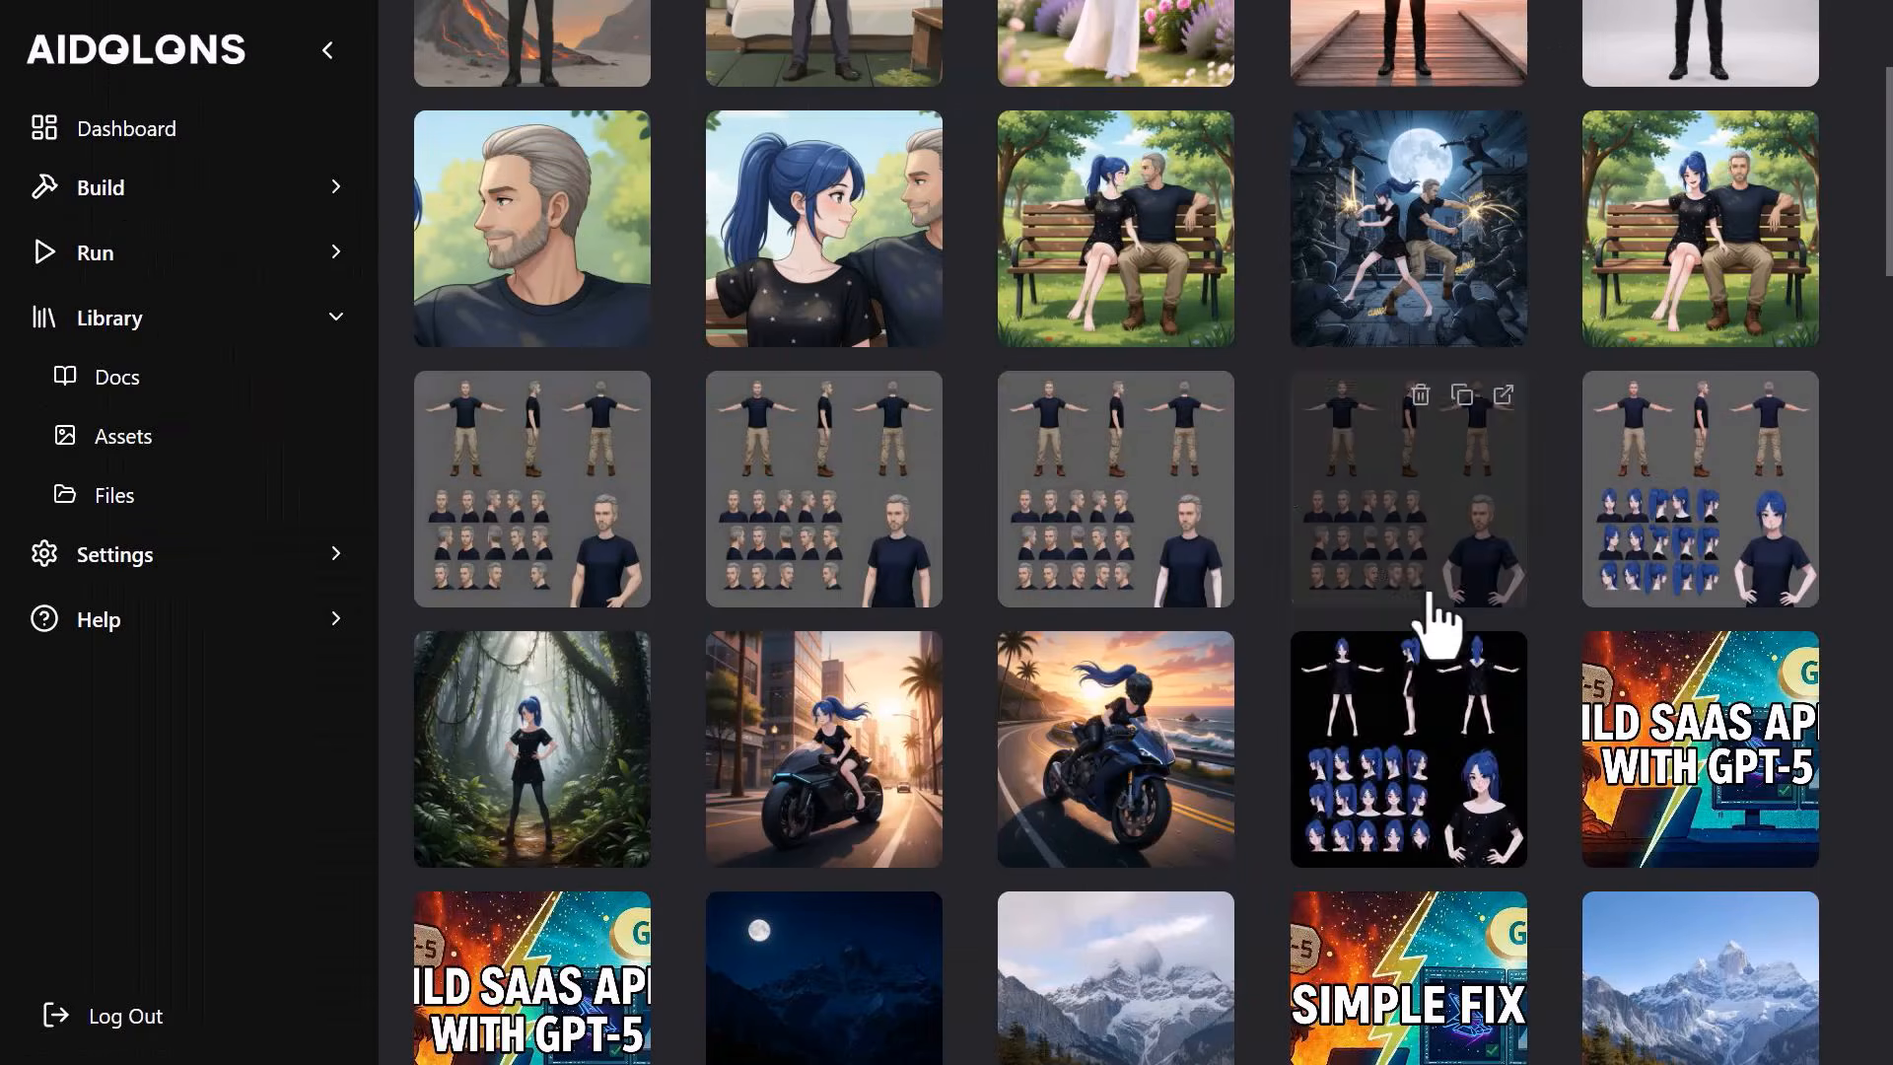
click(1486, 691)
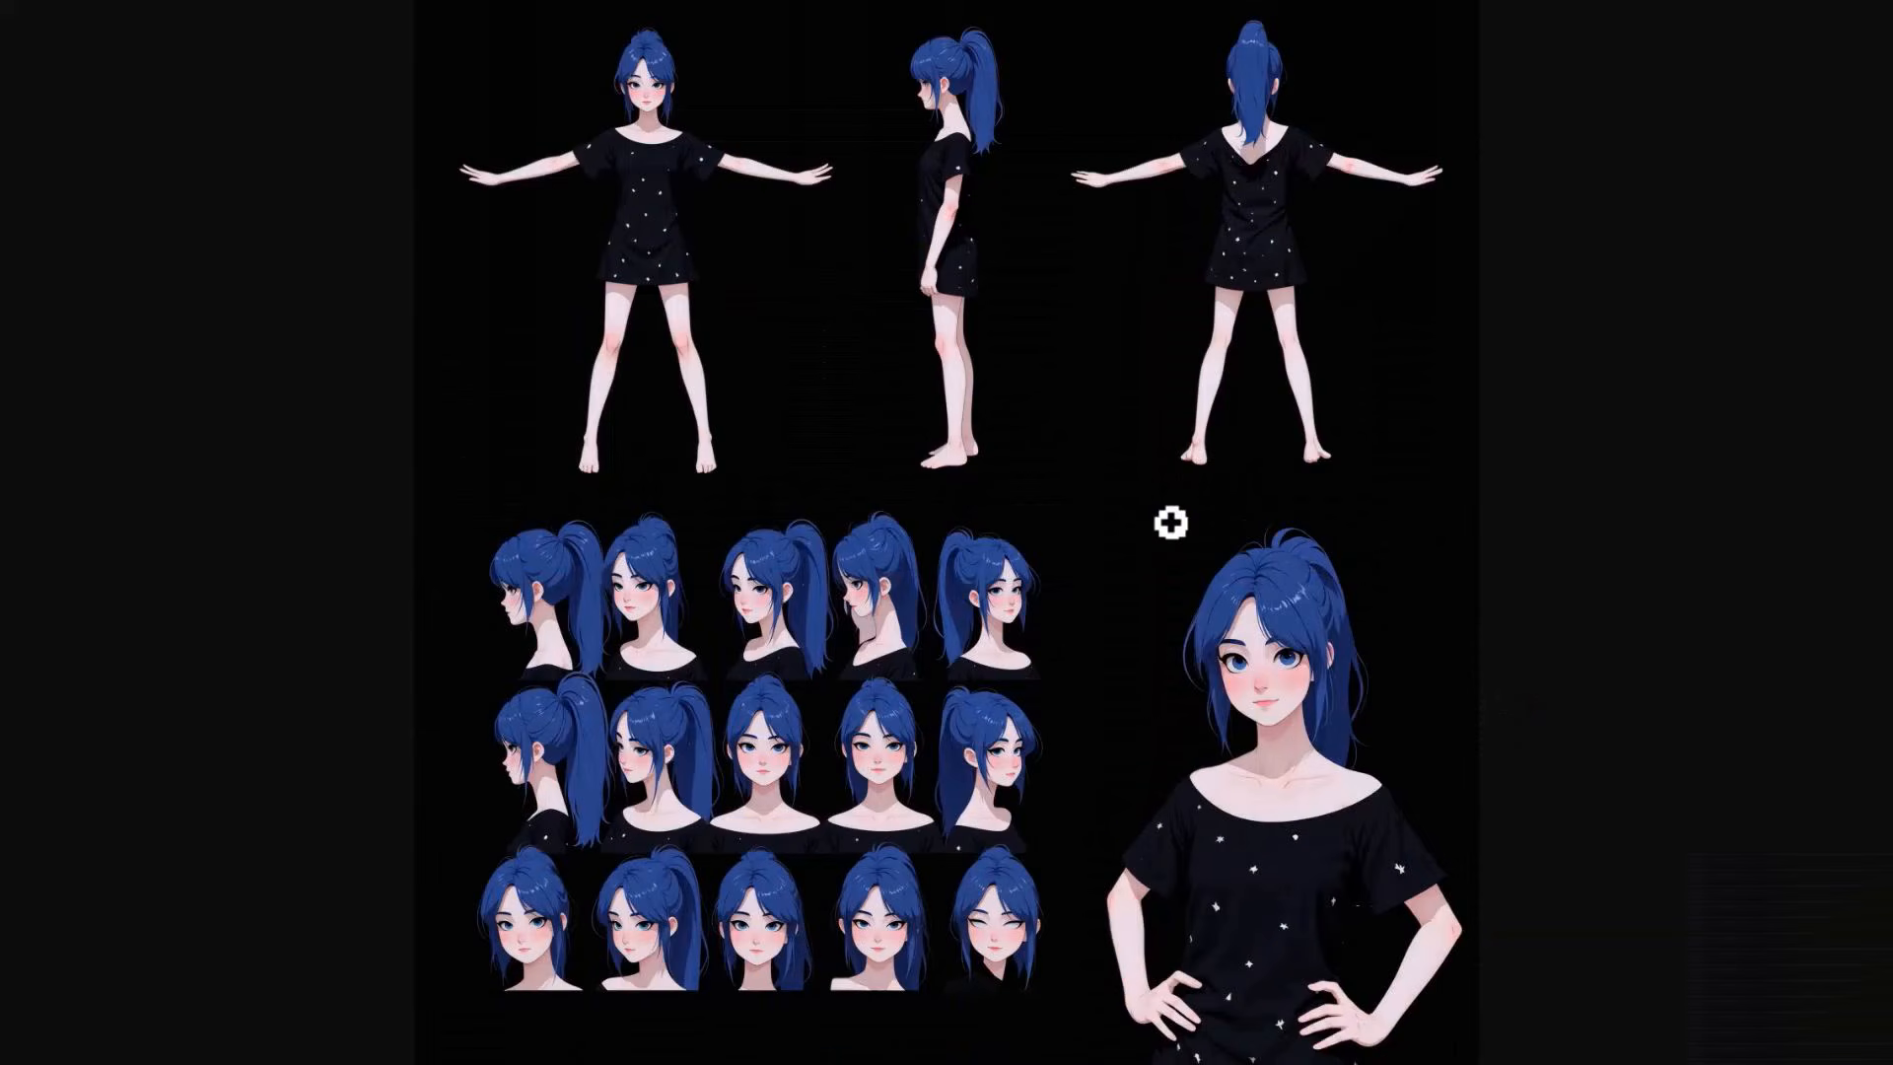
key(Escape)
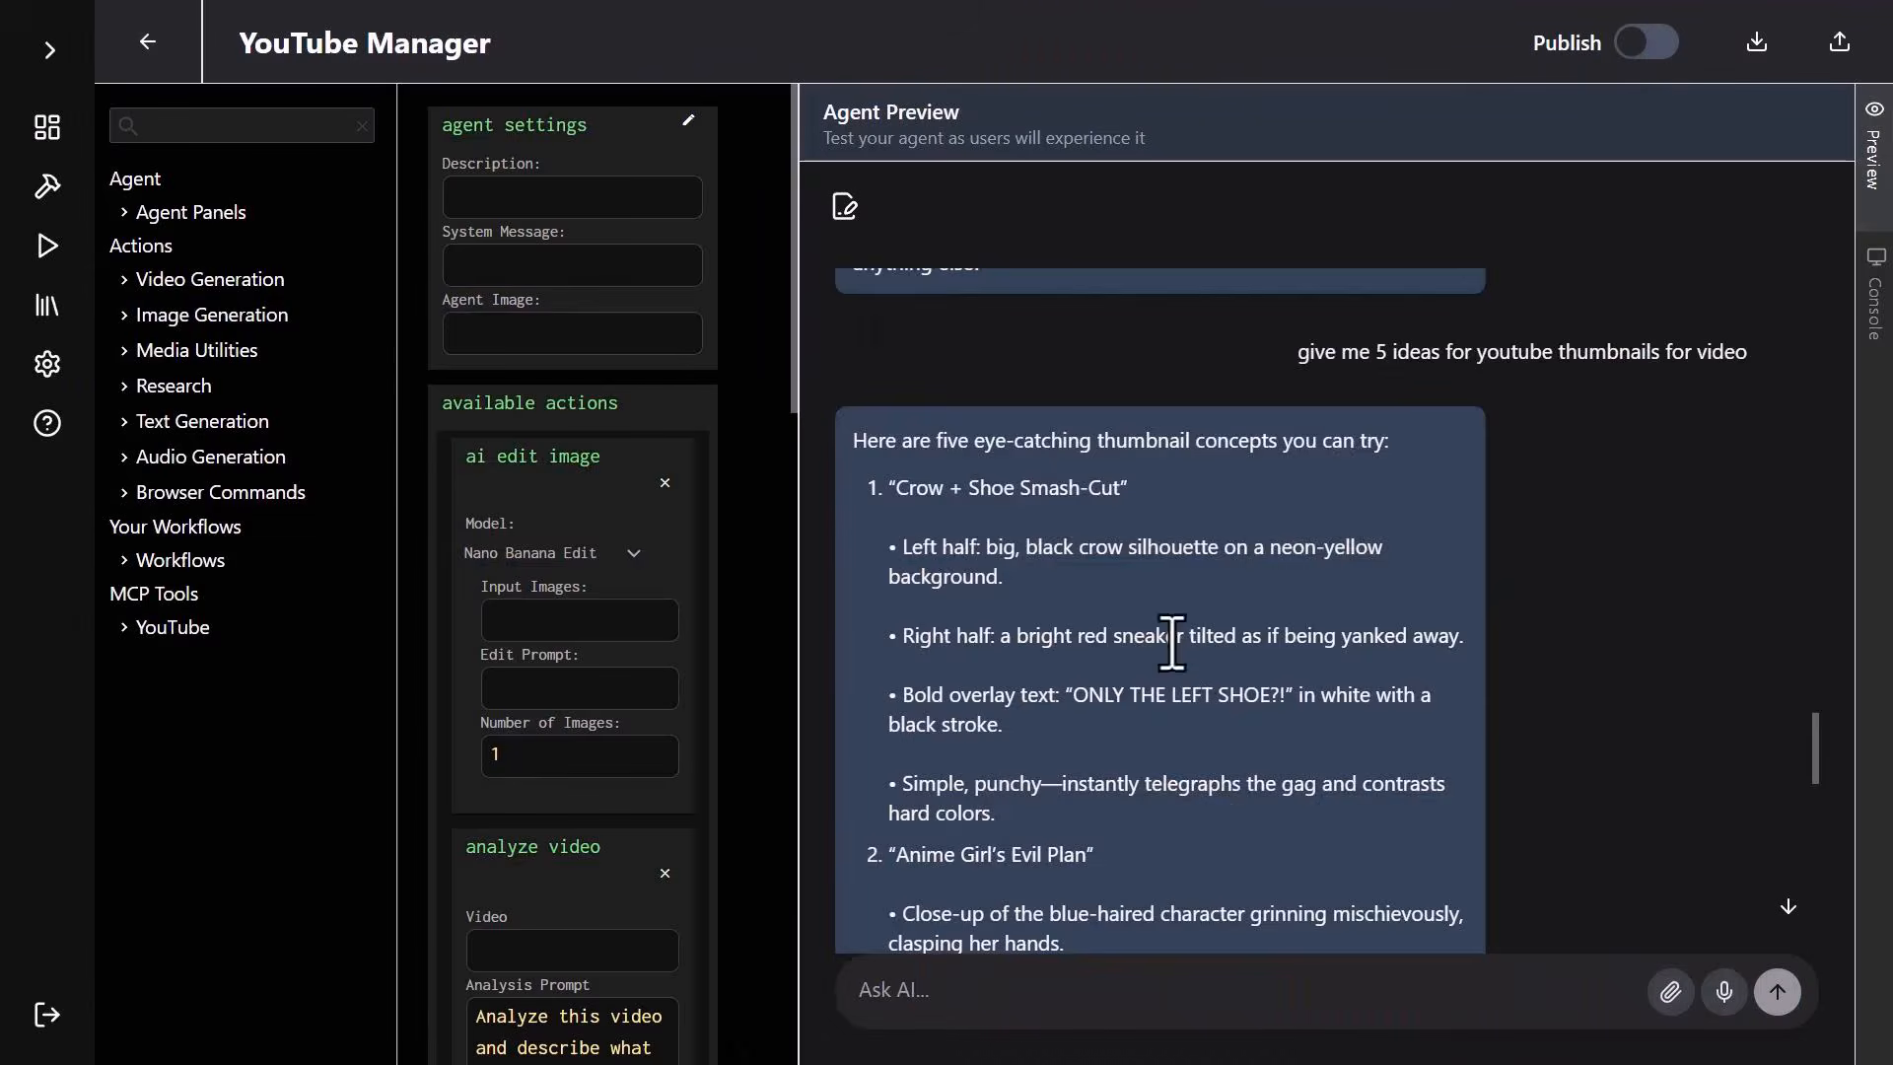
Review the thumbnail ideas and ask the agent to generate each one with nano banana, giving the girl's character sheet reference for her appearance.
scroll(1110, 513, down, 3)
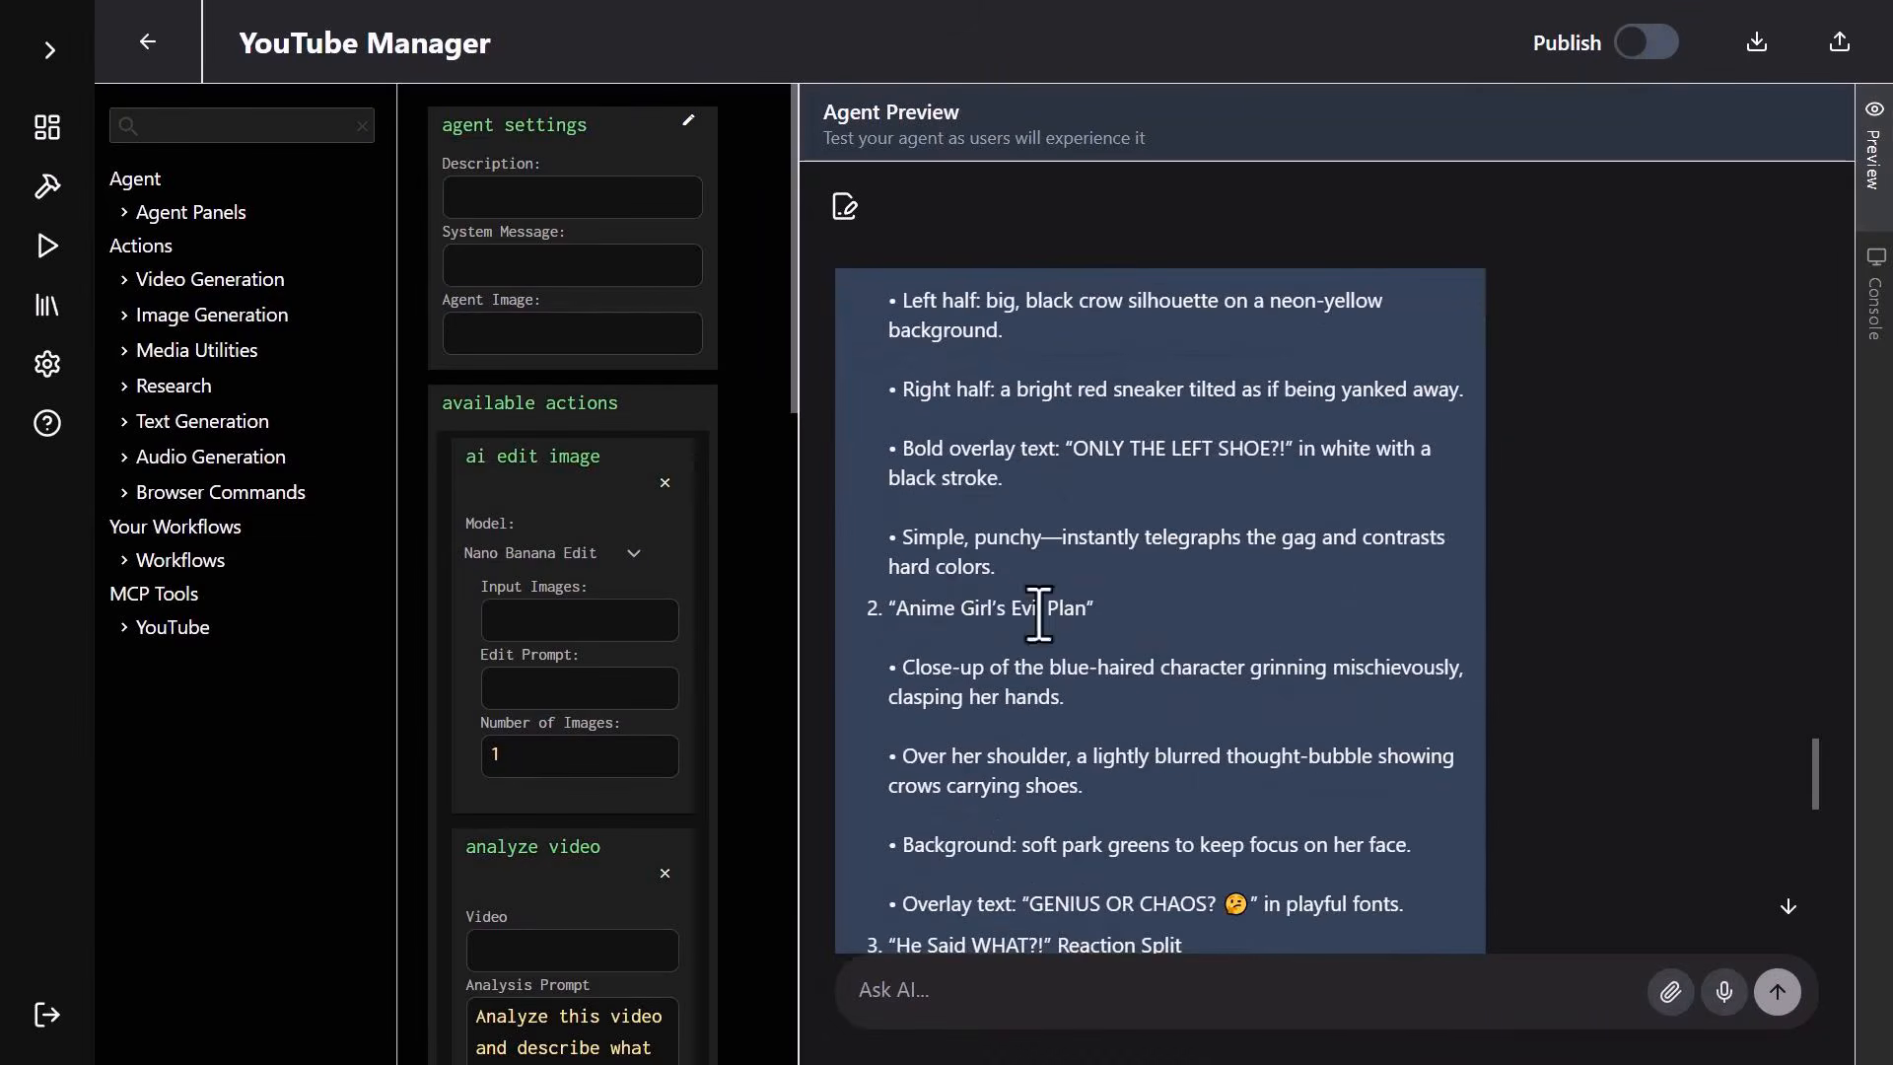
scroll(986, 690, down, 5)
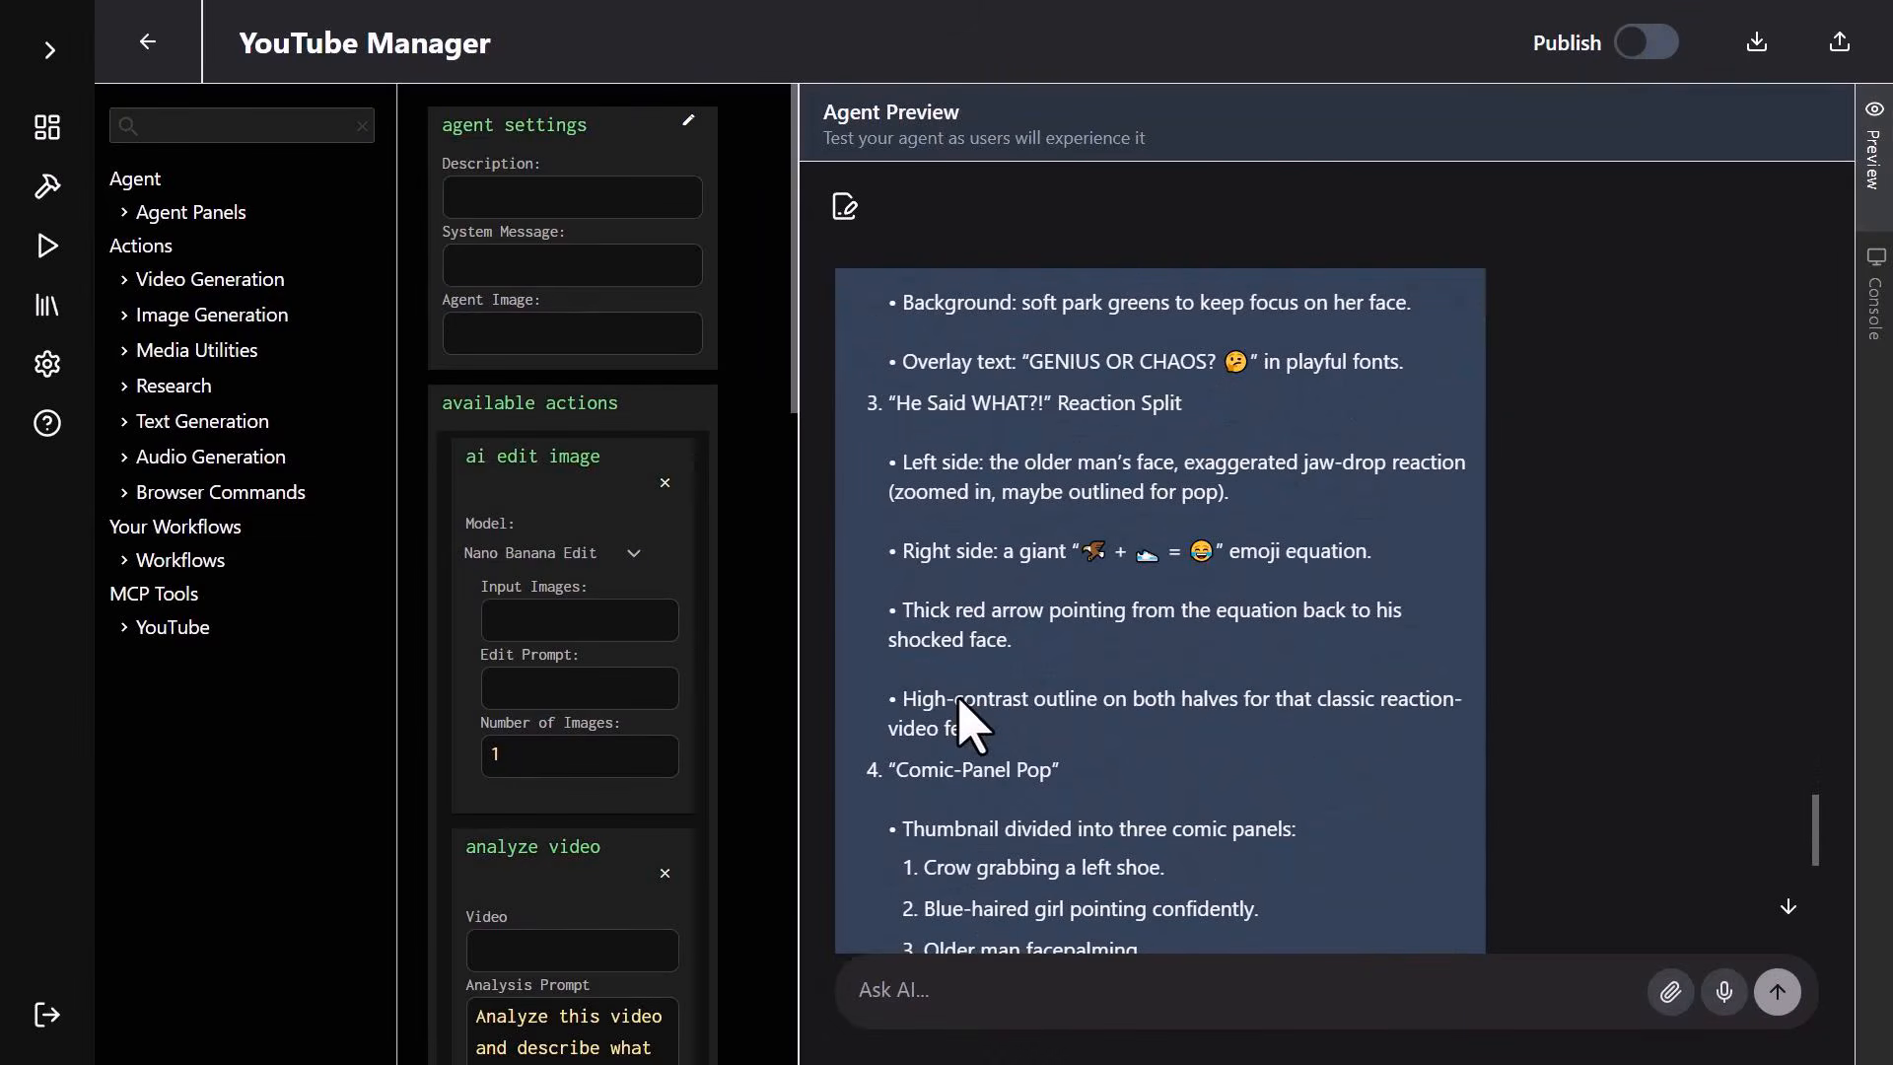
scroll(1002, 552, down, 3)
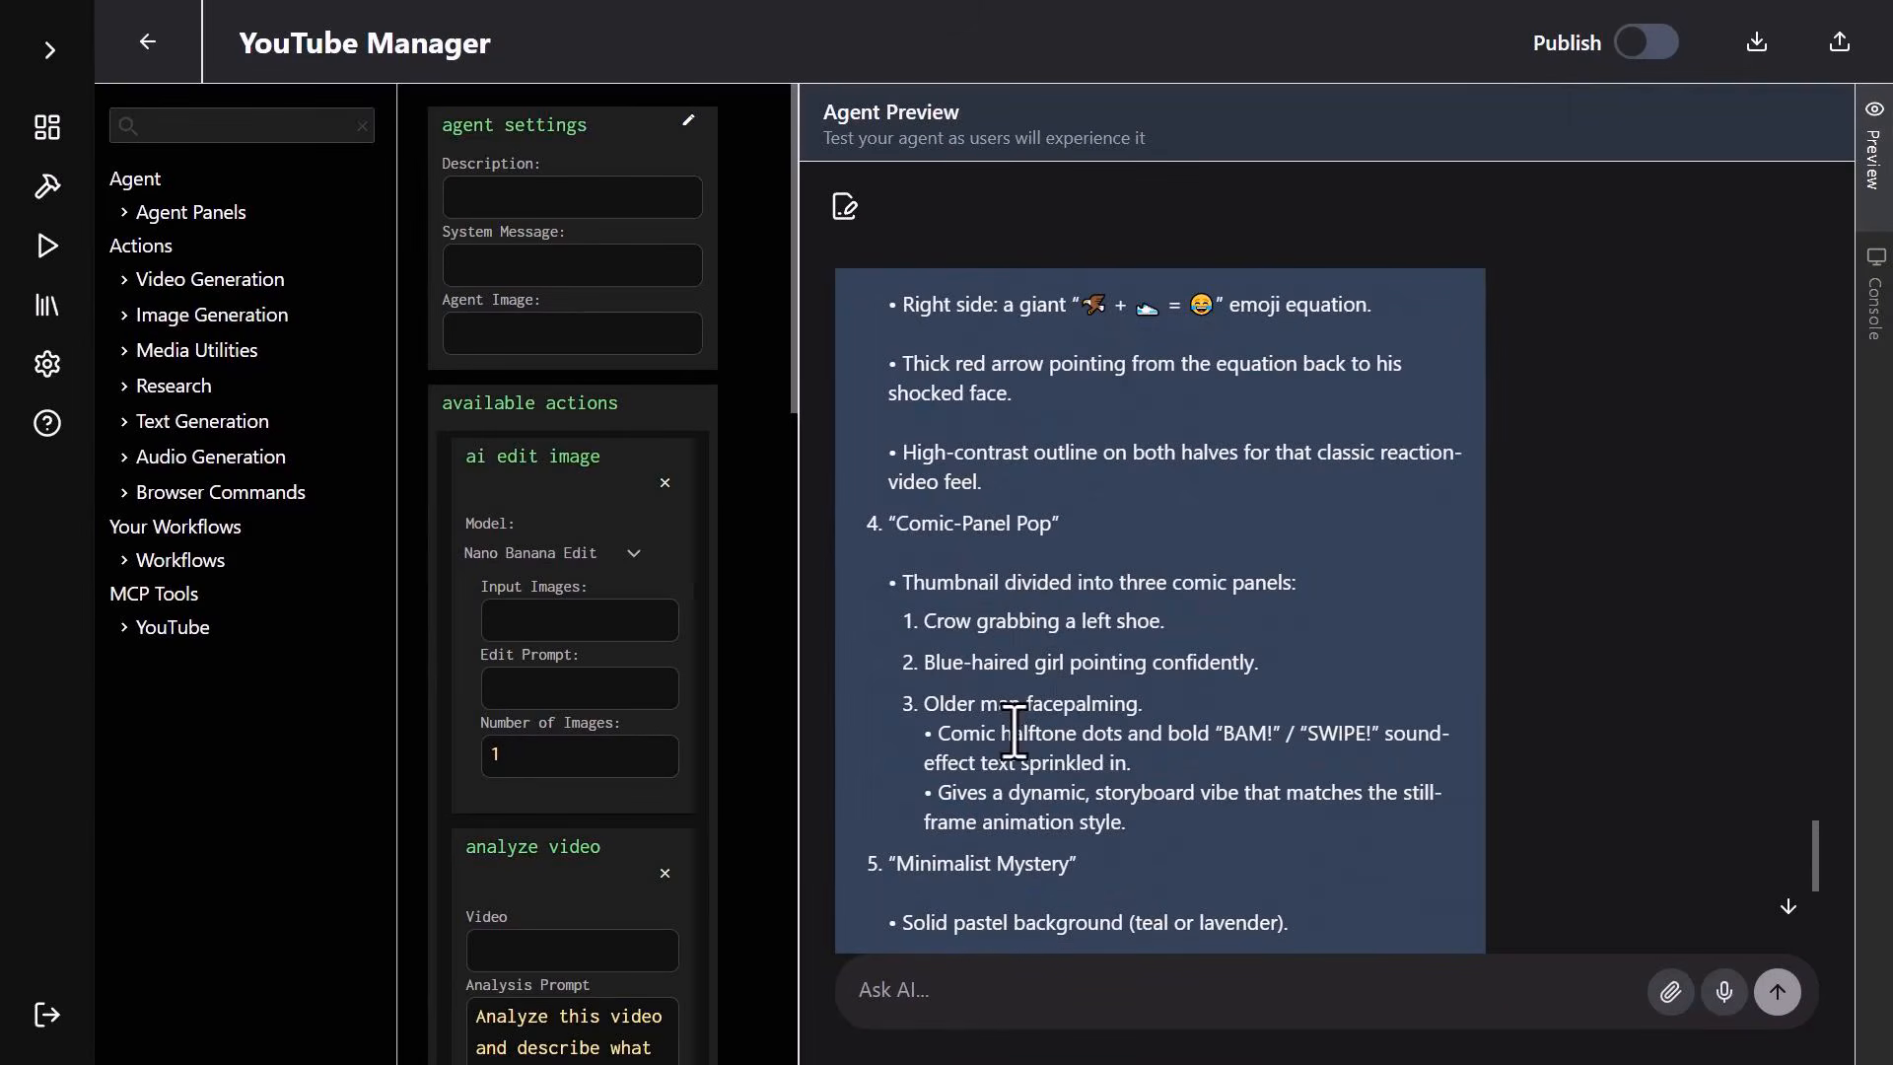
scroll(978, 951, down, 6)
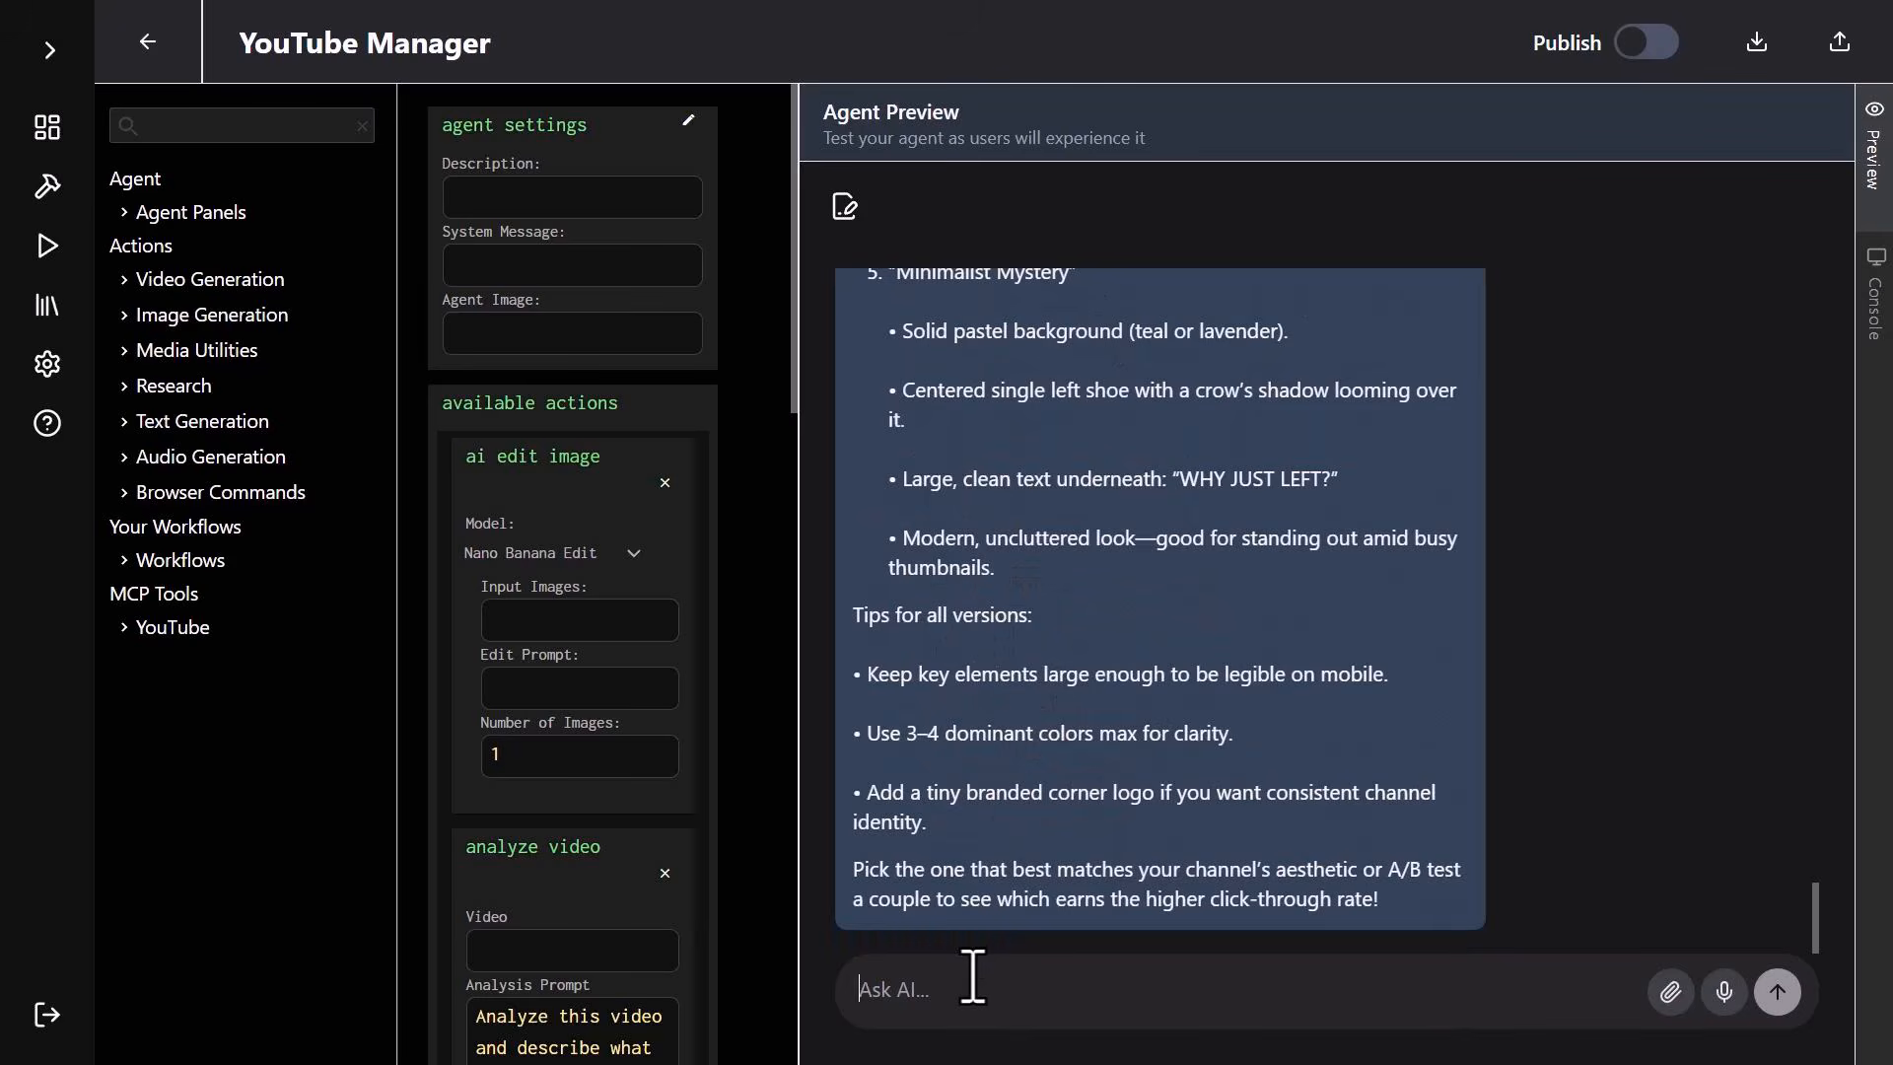
text(using this character sheet to generate the girl character: <AssetRef=a728fad1-c420-4c26-a27c-043c3b9b1ea8> use nano banana to generate each of these thumbnails)
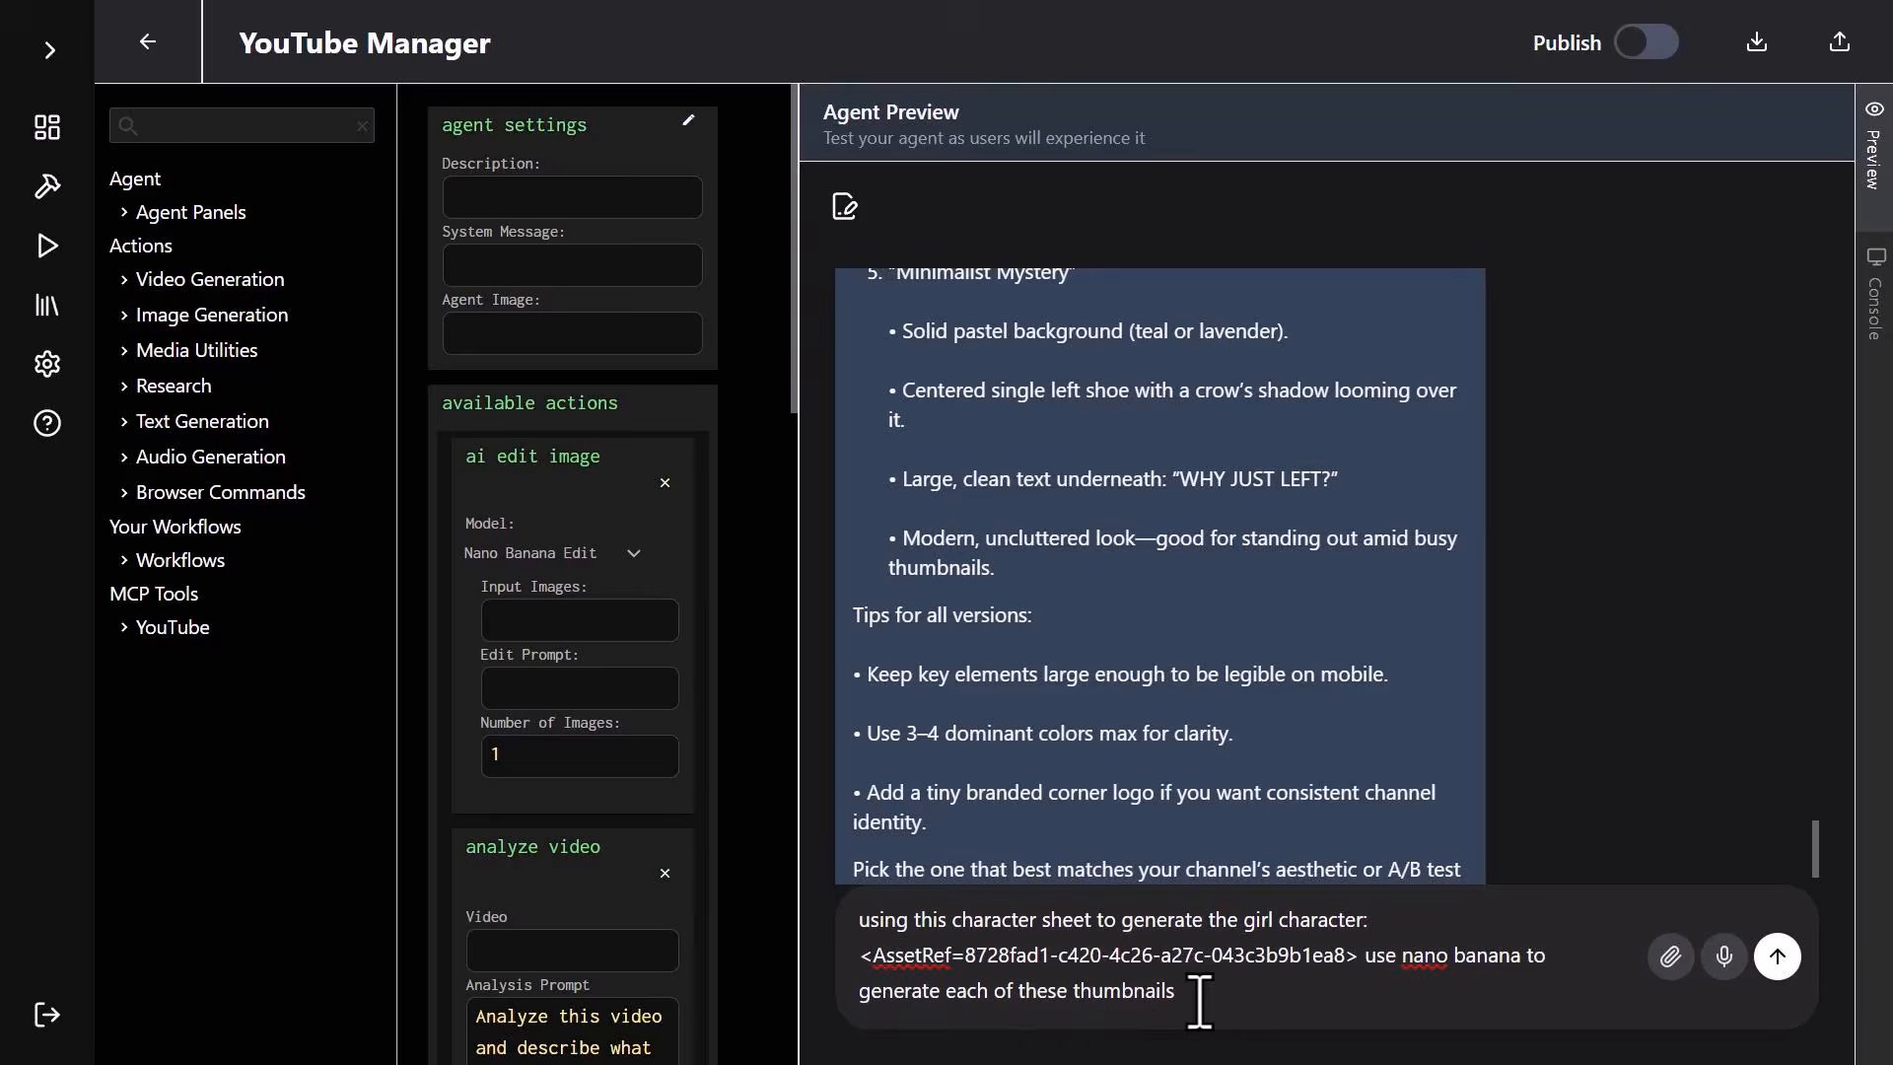
key(Return)
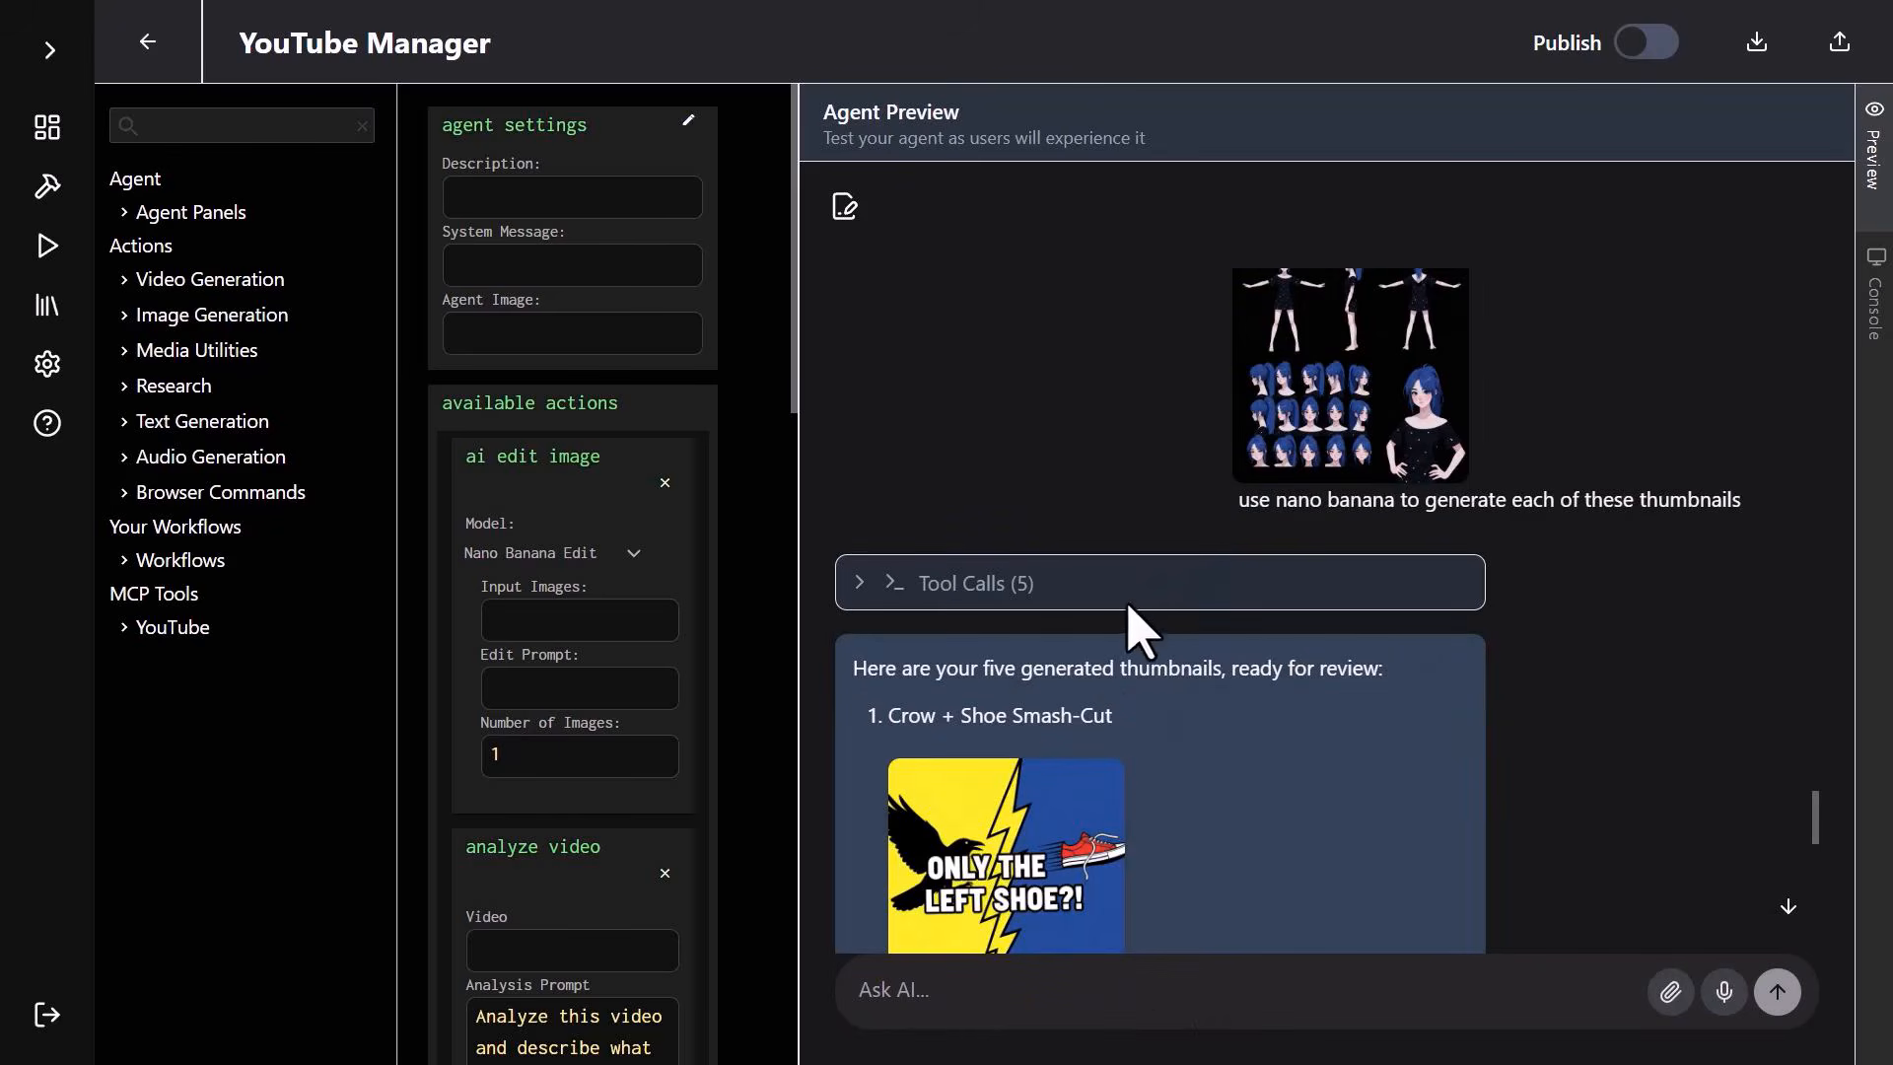
Review the five generated thumbnails against the character sheet and view the "Anime Girl's Evil Plan" one at full size.
scroll(1085, 680, down, 2)
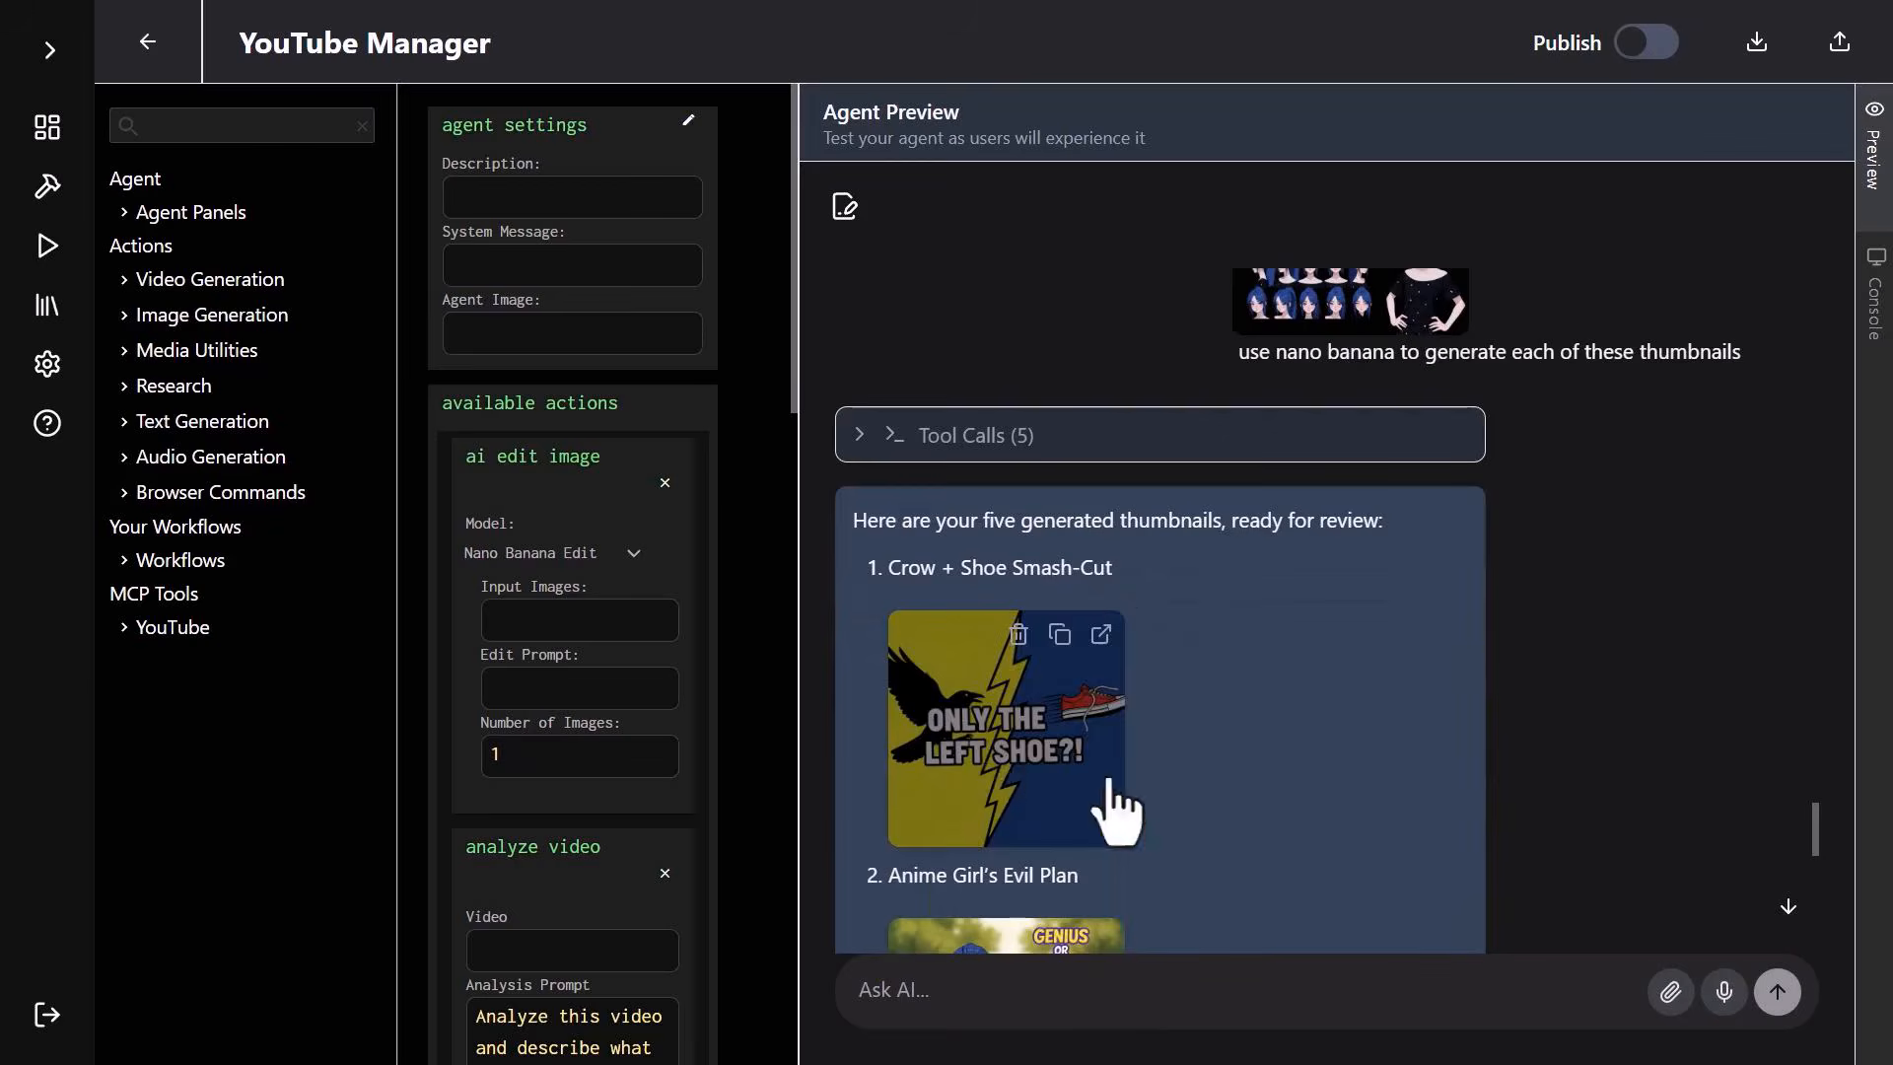
scroll(1178, 801, down, 3)
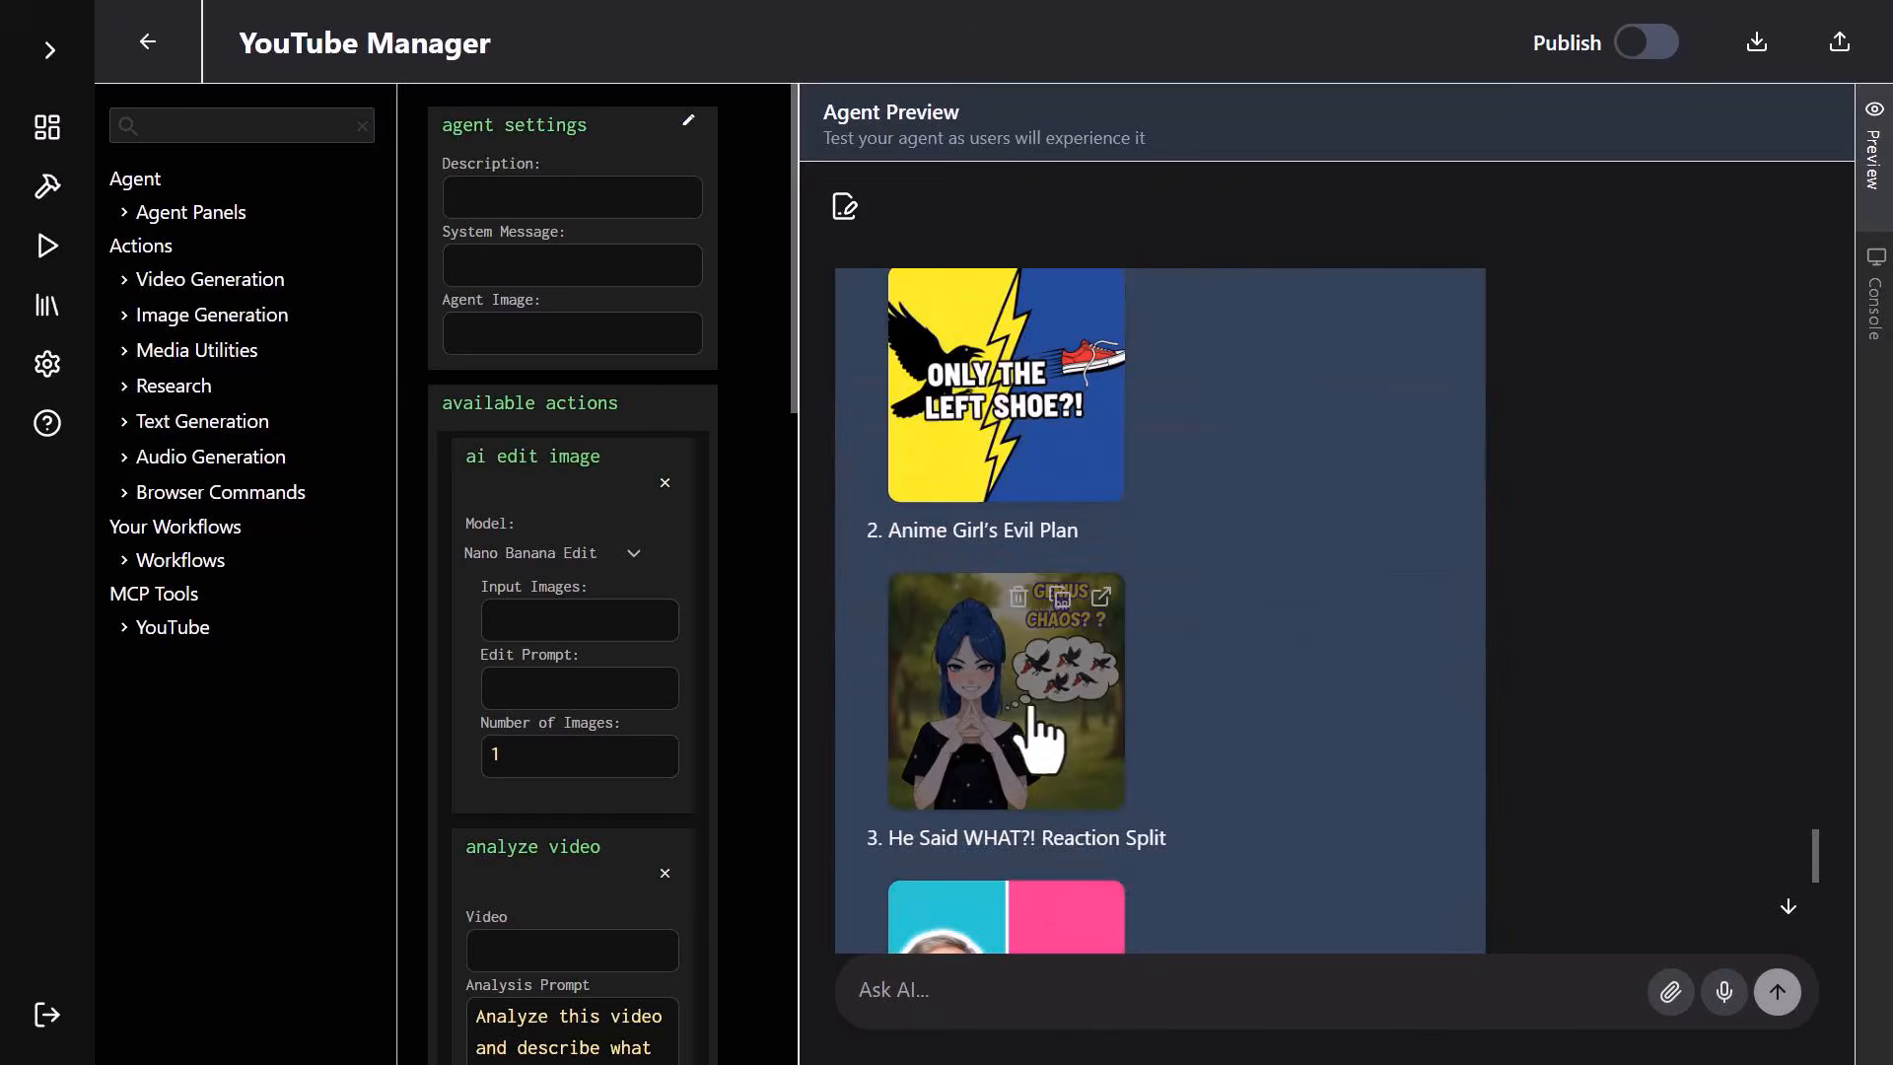
scroll(1199, 720, down, 3)
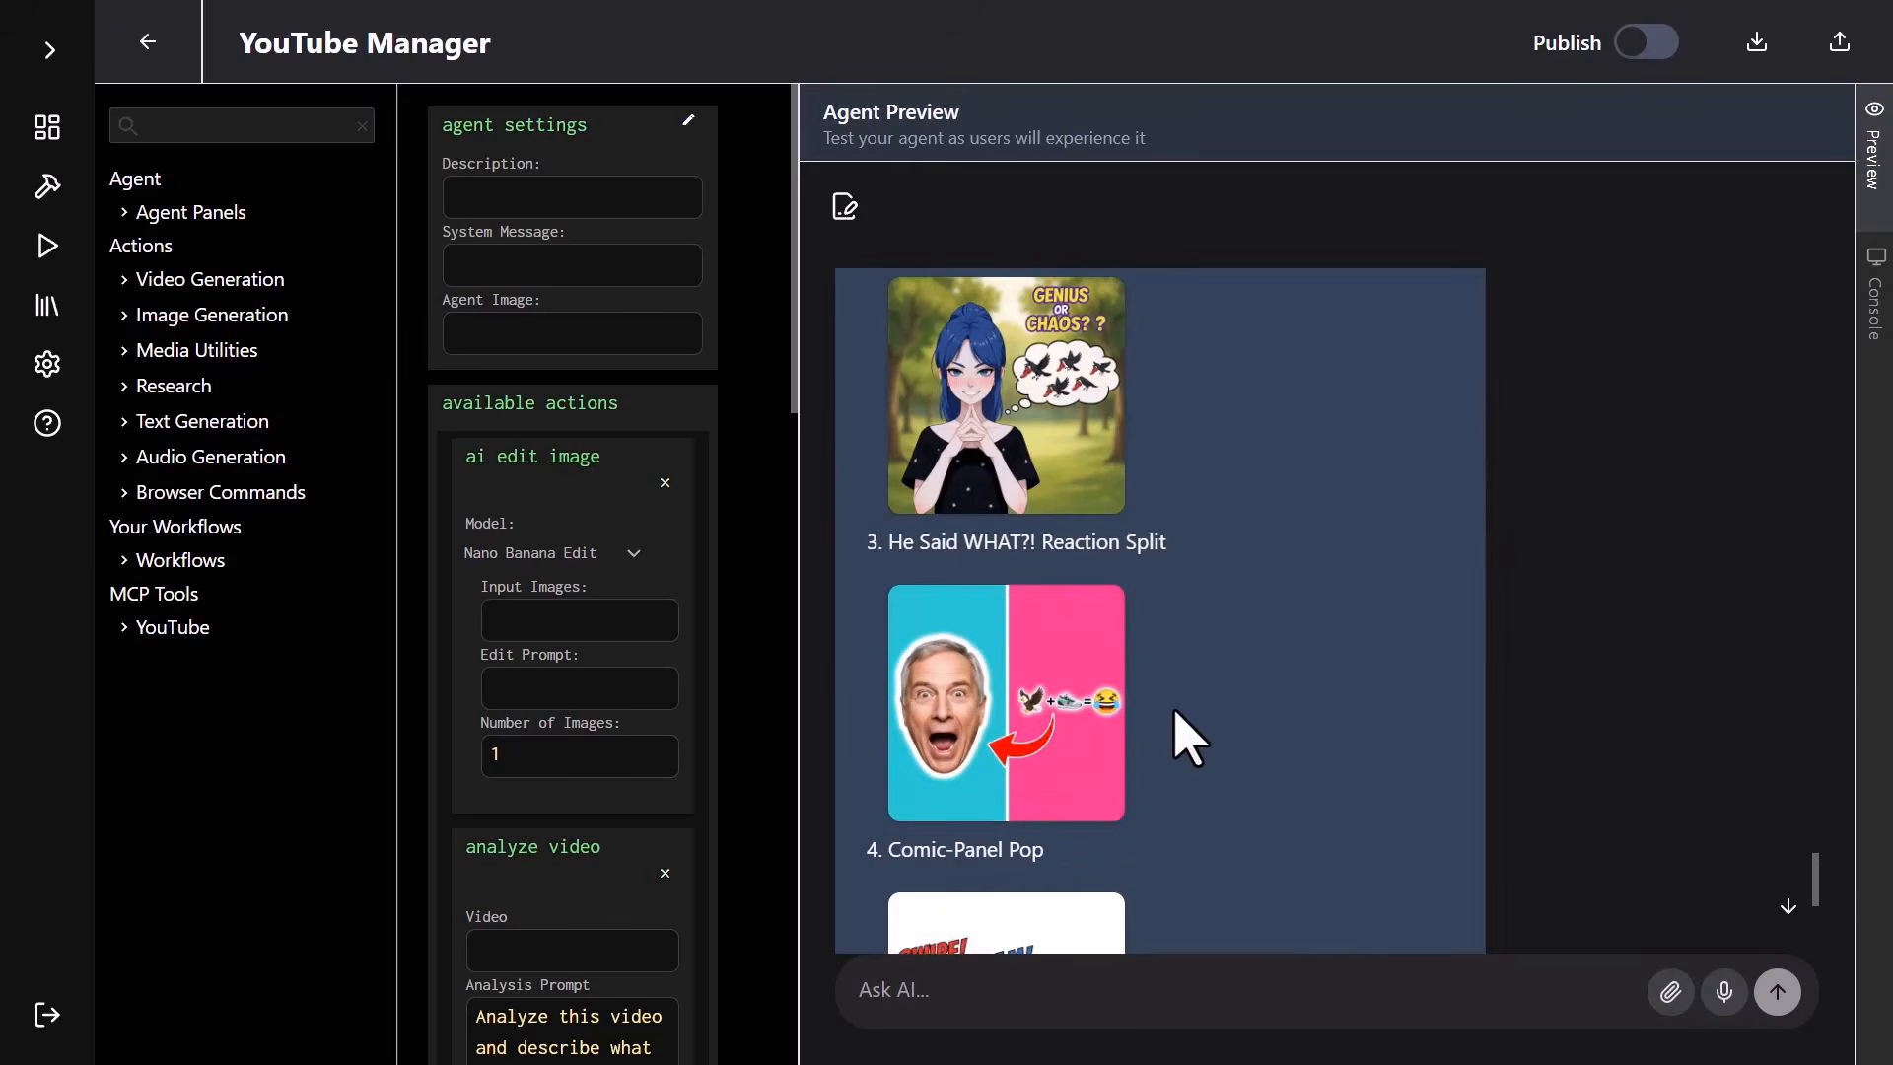
scroll(1183, 740, up, 10)
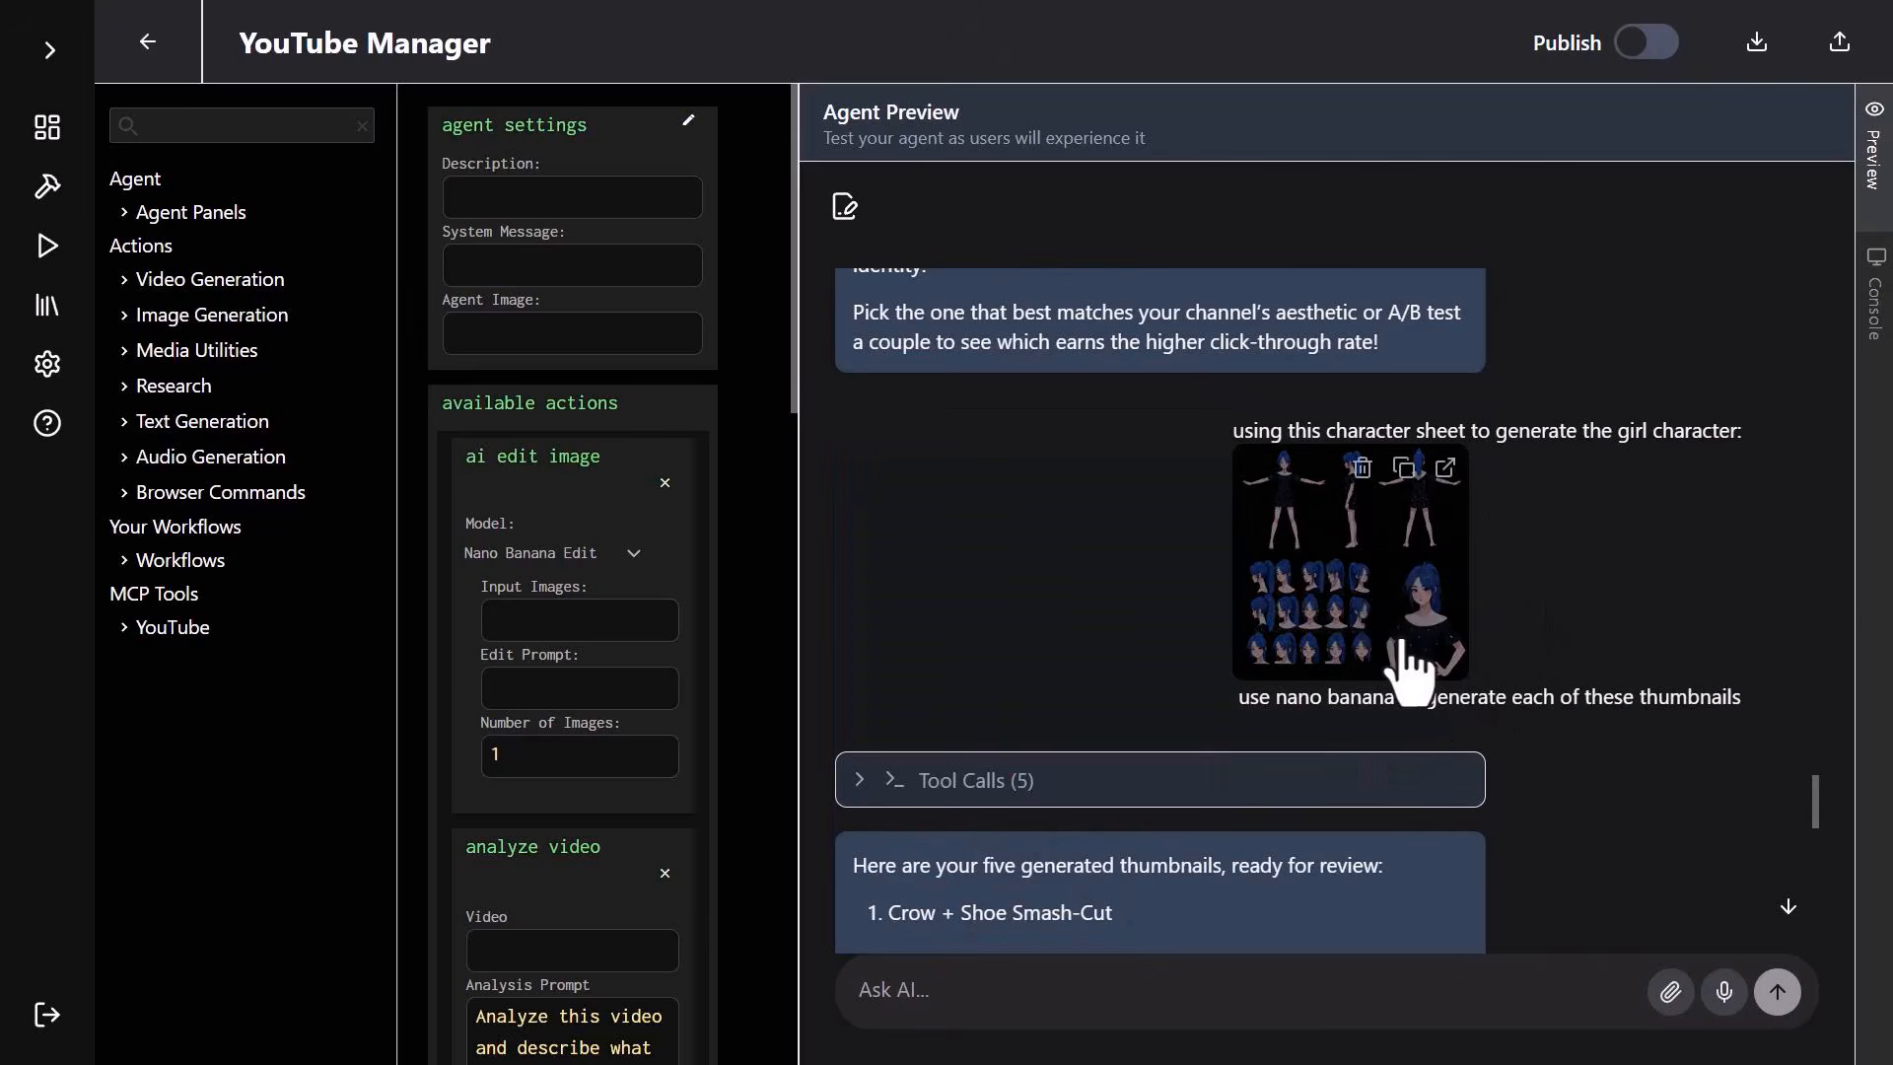
scroll(1237, 769, down, 3)
scroll(1238, 769, down, 7)
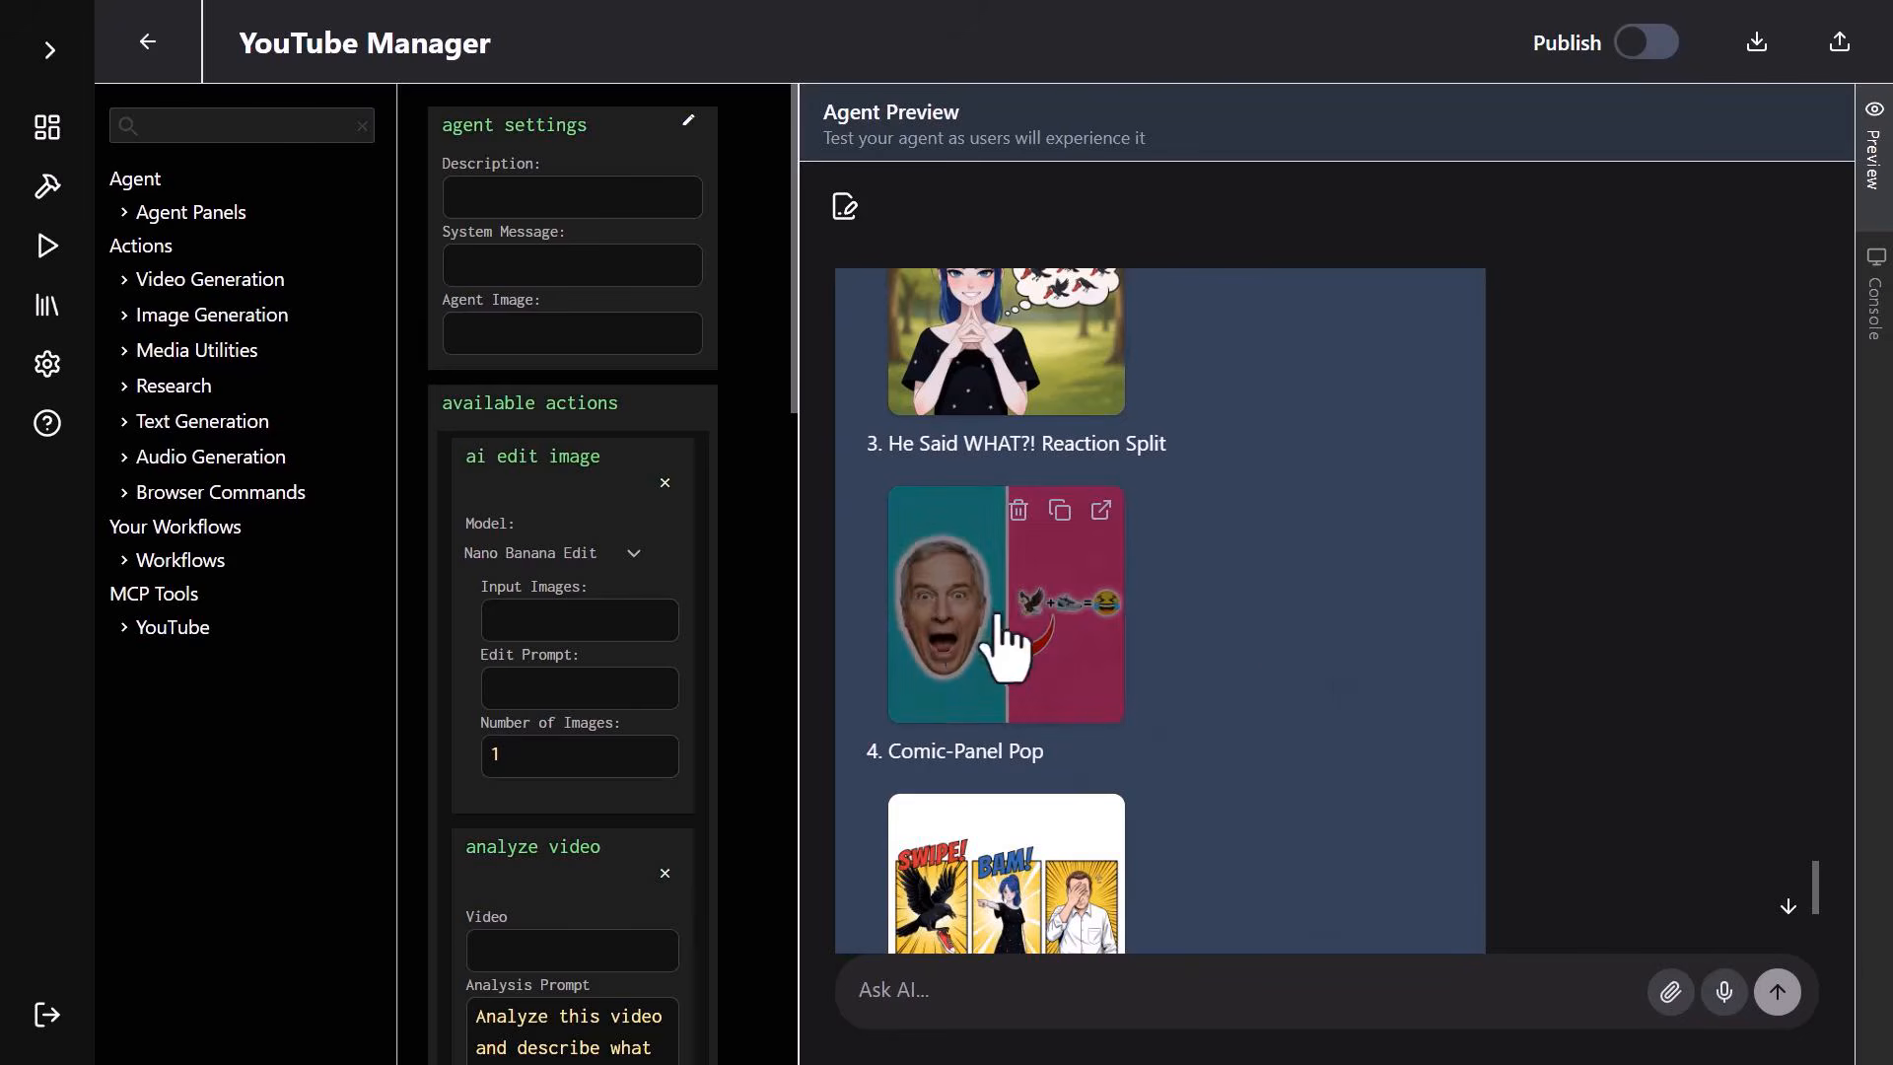
scroll(1186, 636, down, 3)
scroll(1186, 636, down, 2)
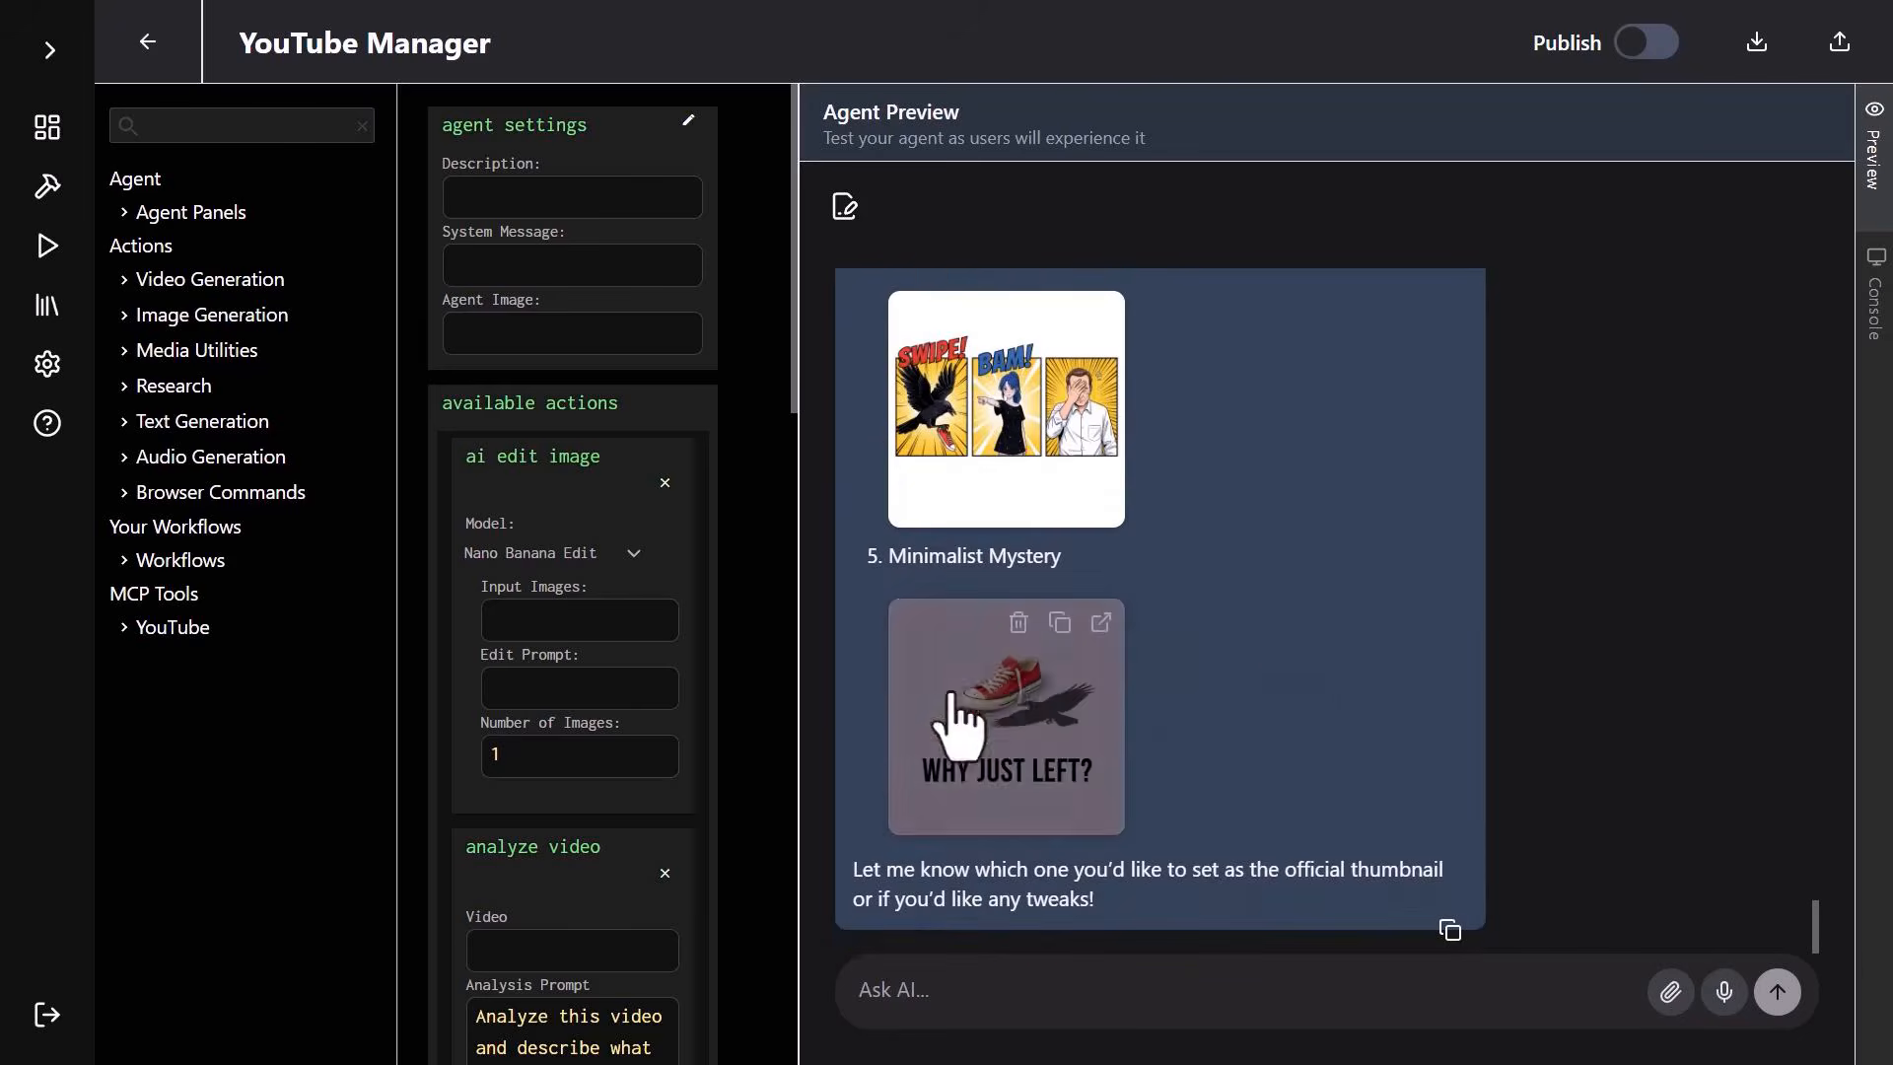
scroll(1223, 695, up, 6)
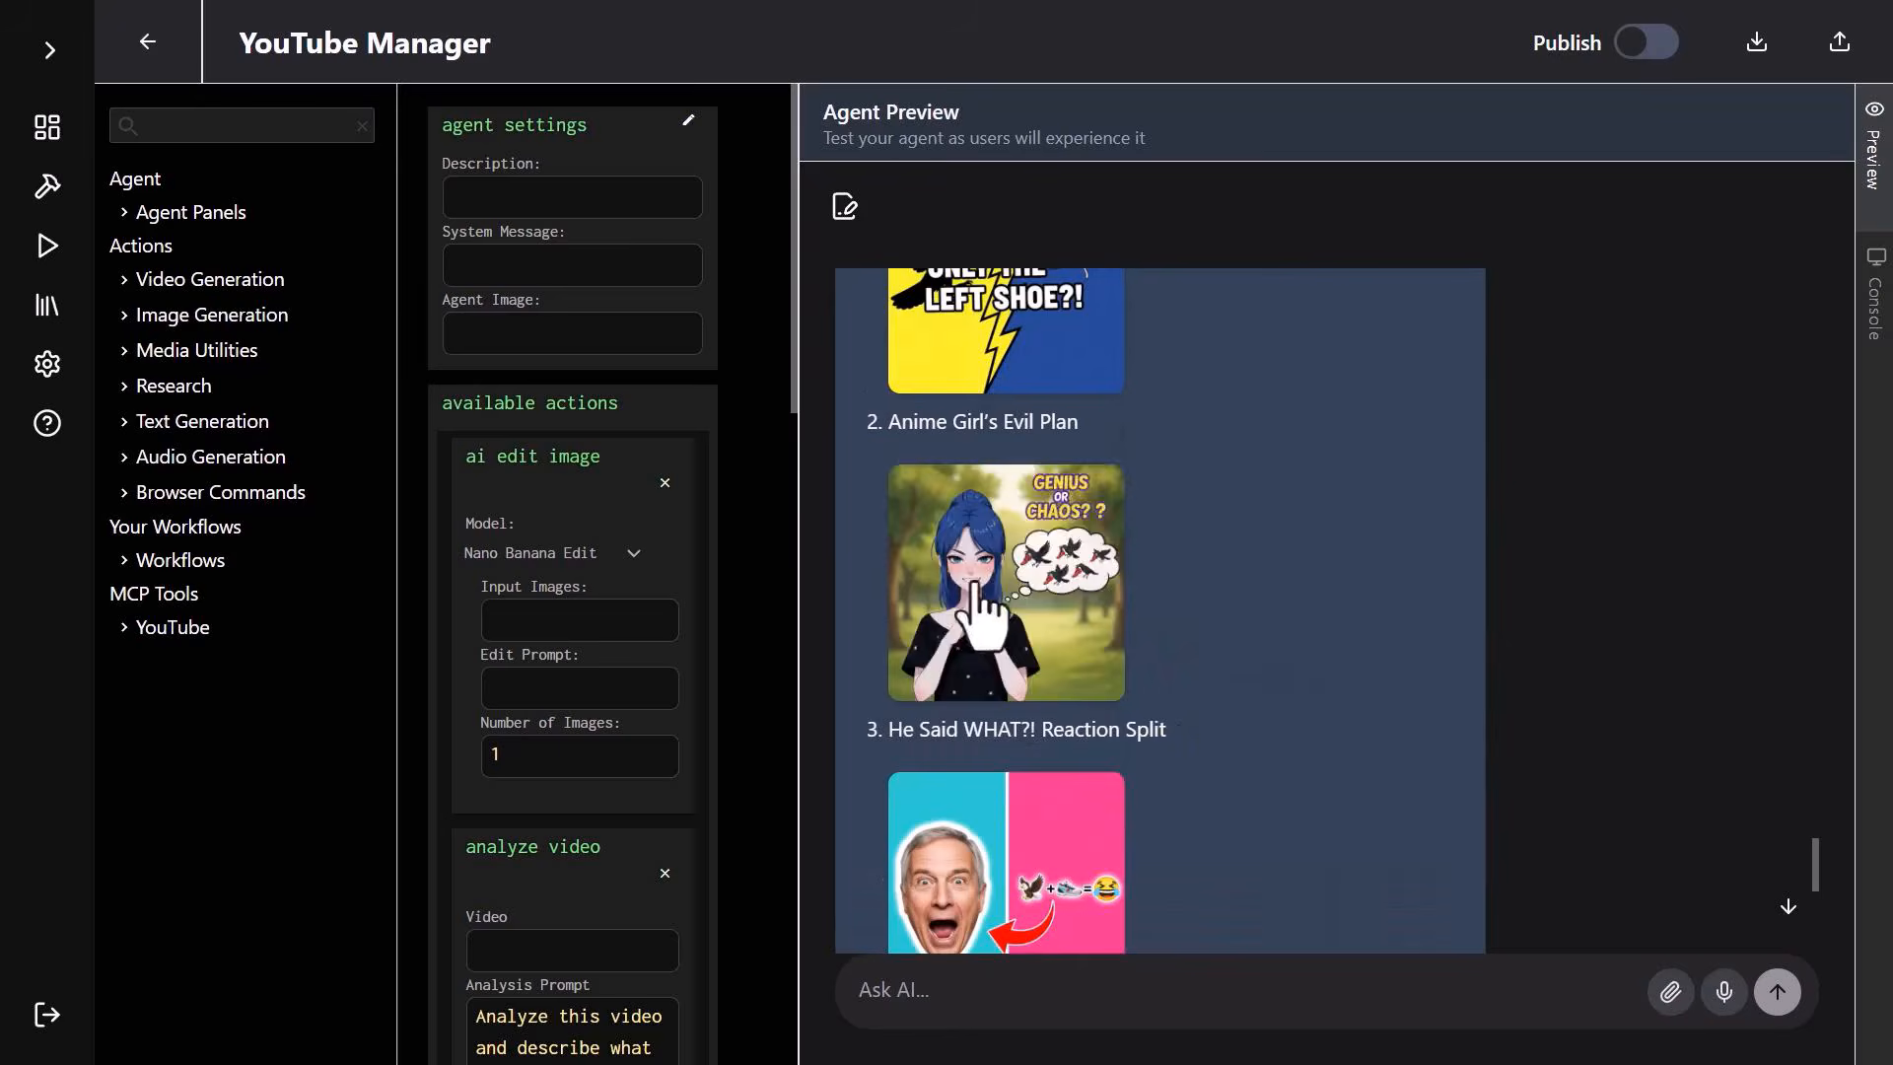
click(1134, 493)
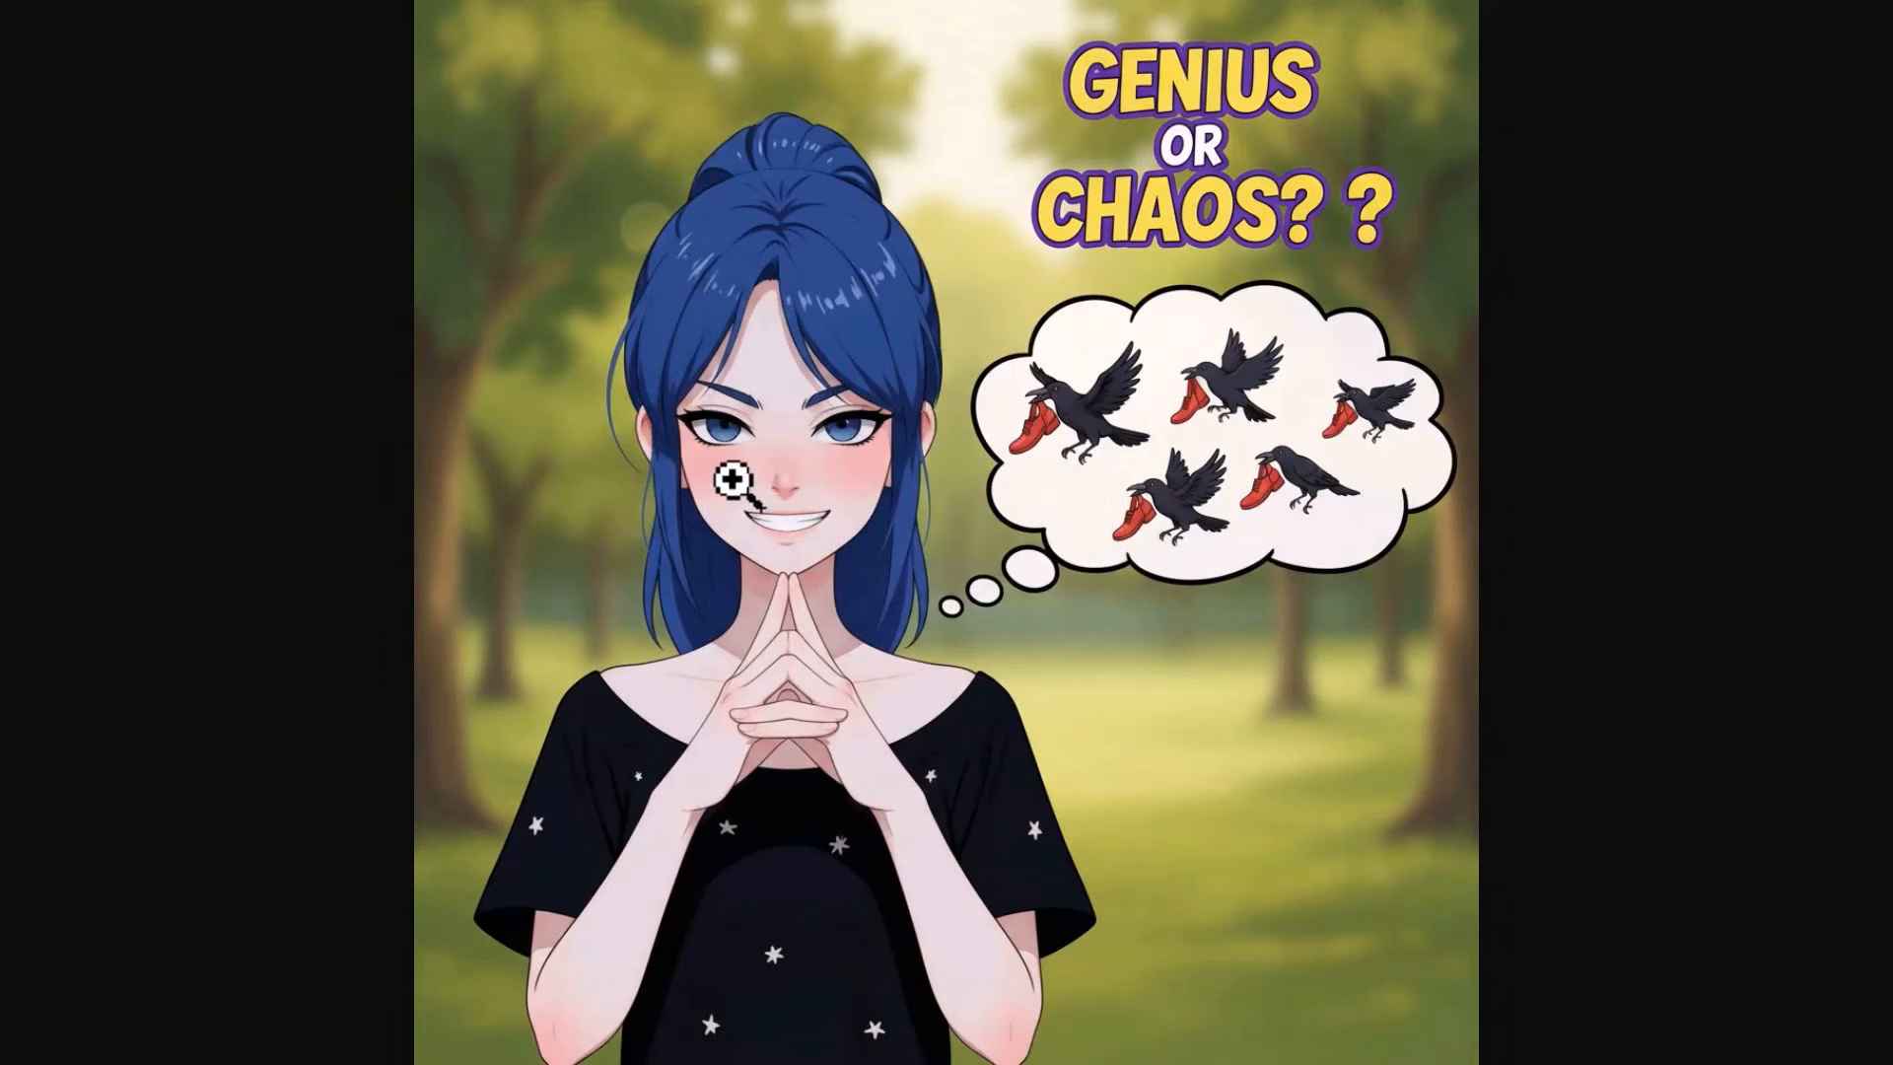
key(Escape)
Set the model of the ai edit image action to bytedance seedream v4 edit.
click(1086, 985)
text(I like #2 but do it with a 16:9 aspect ratio)
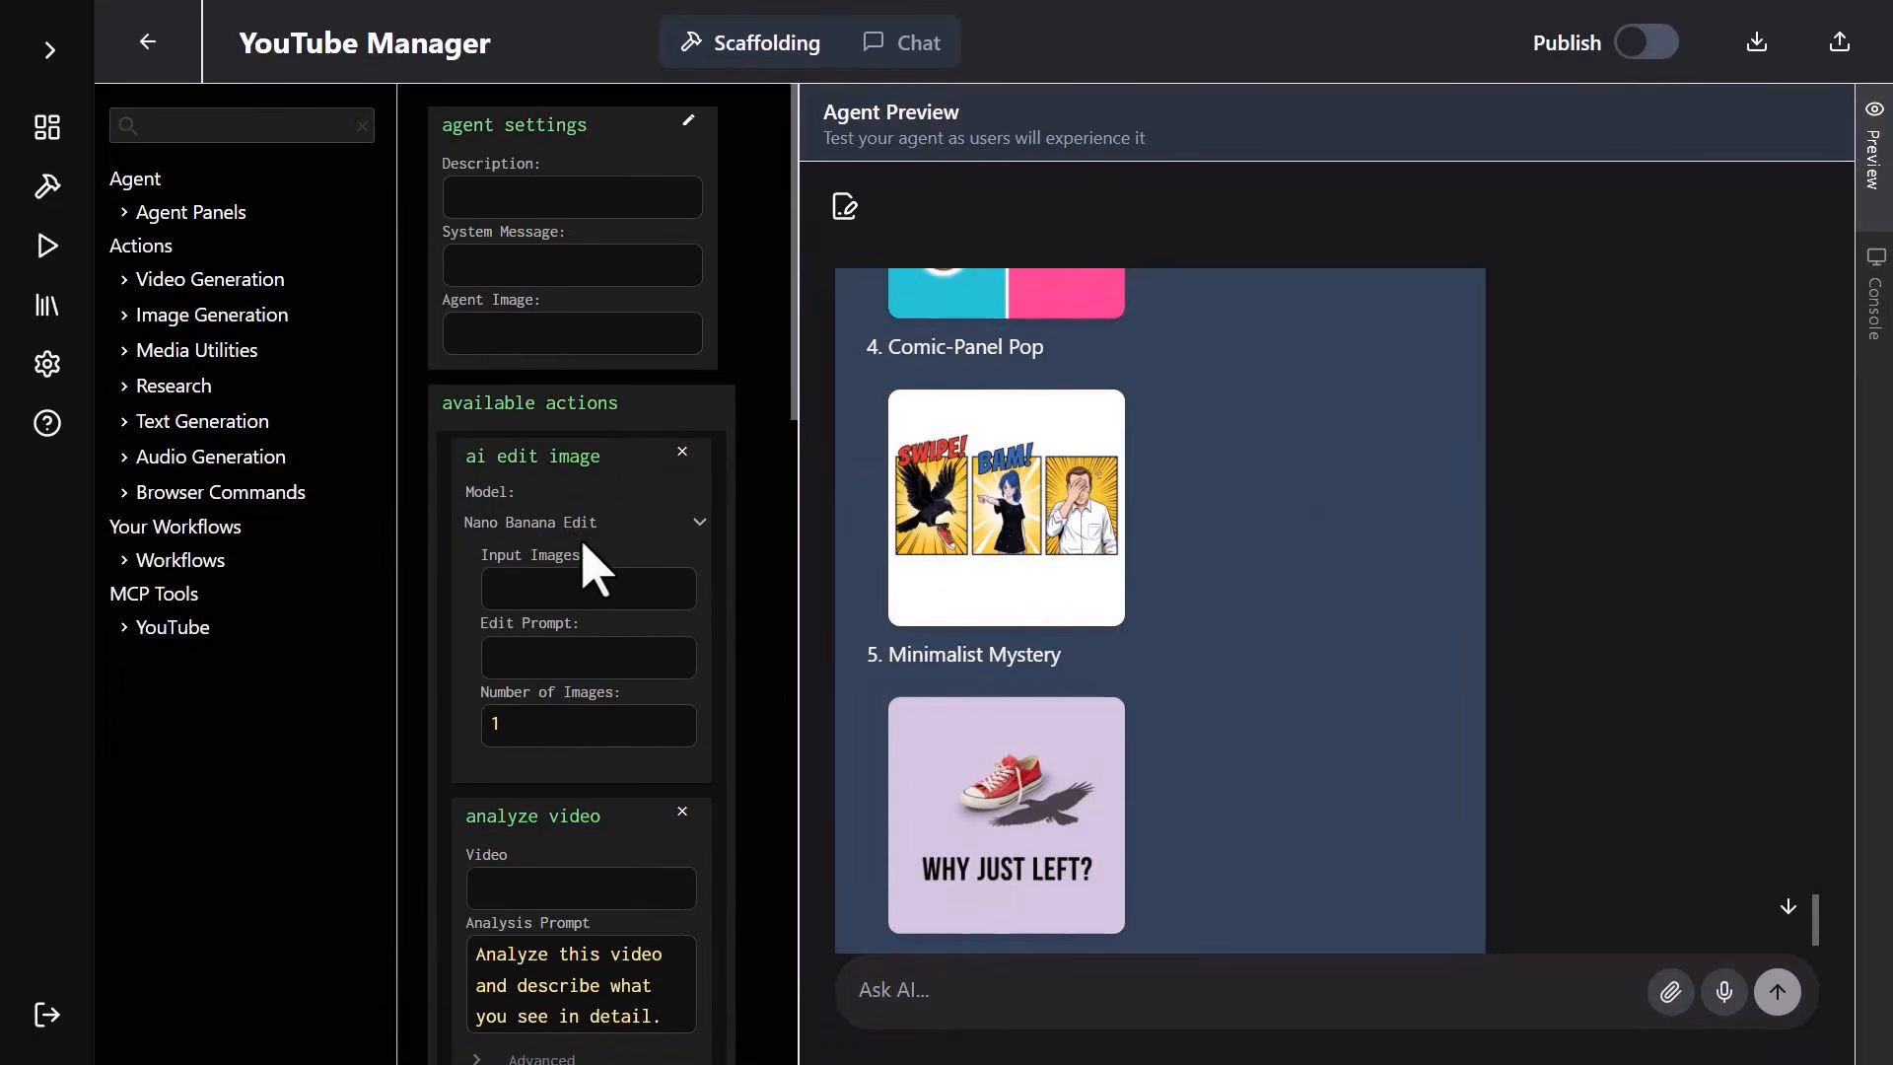
click(615, 527)
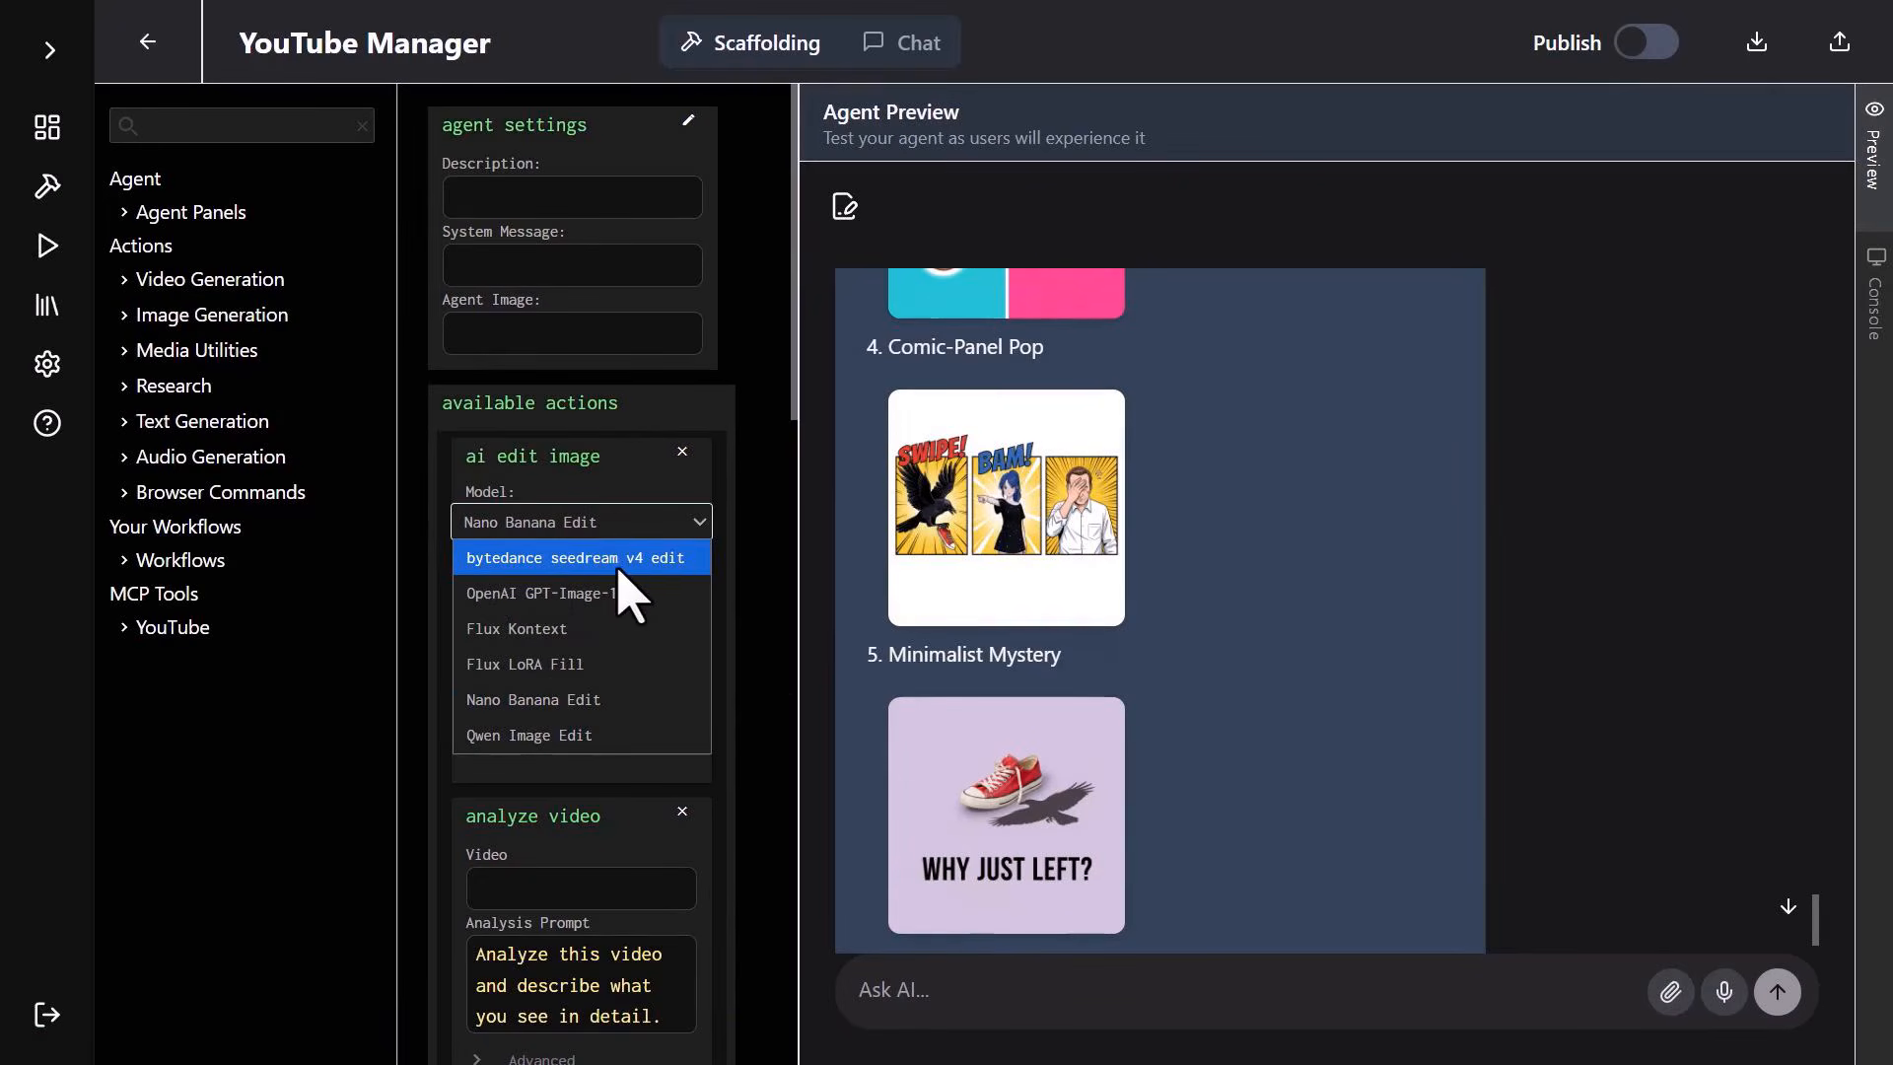
click(632, 568)
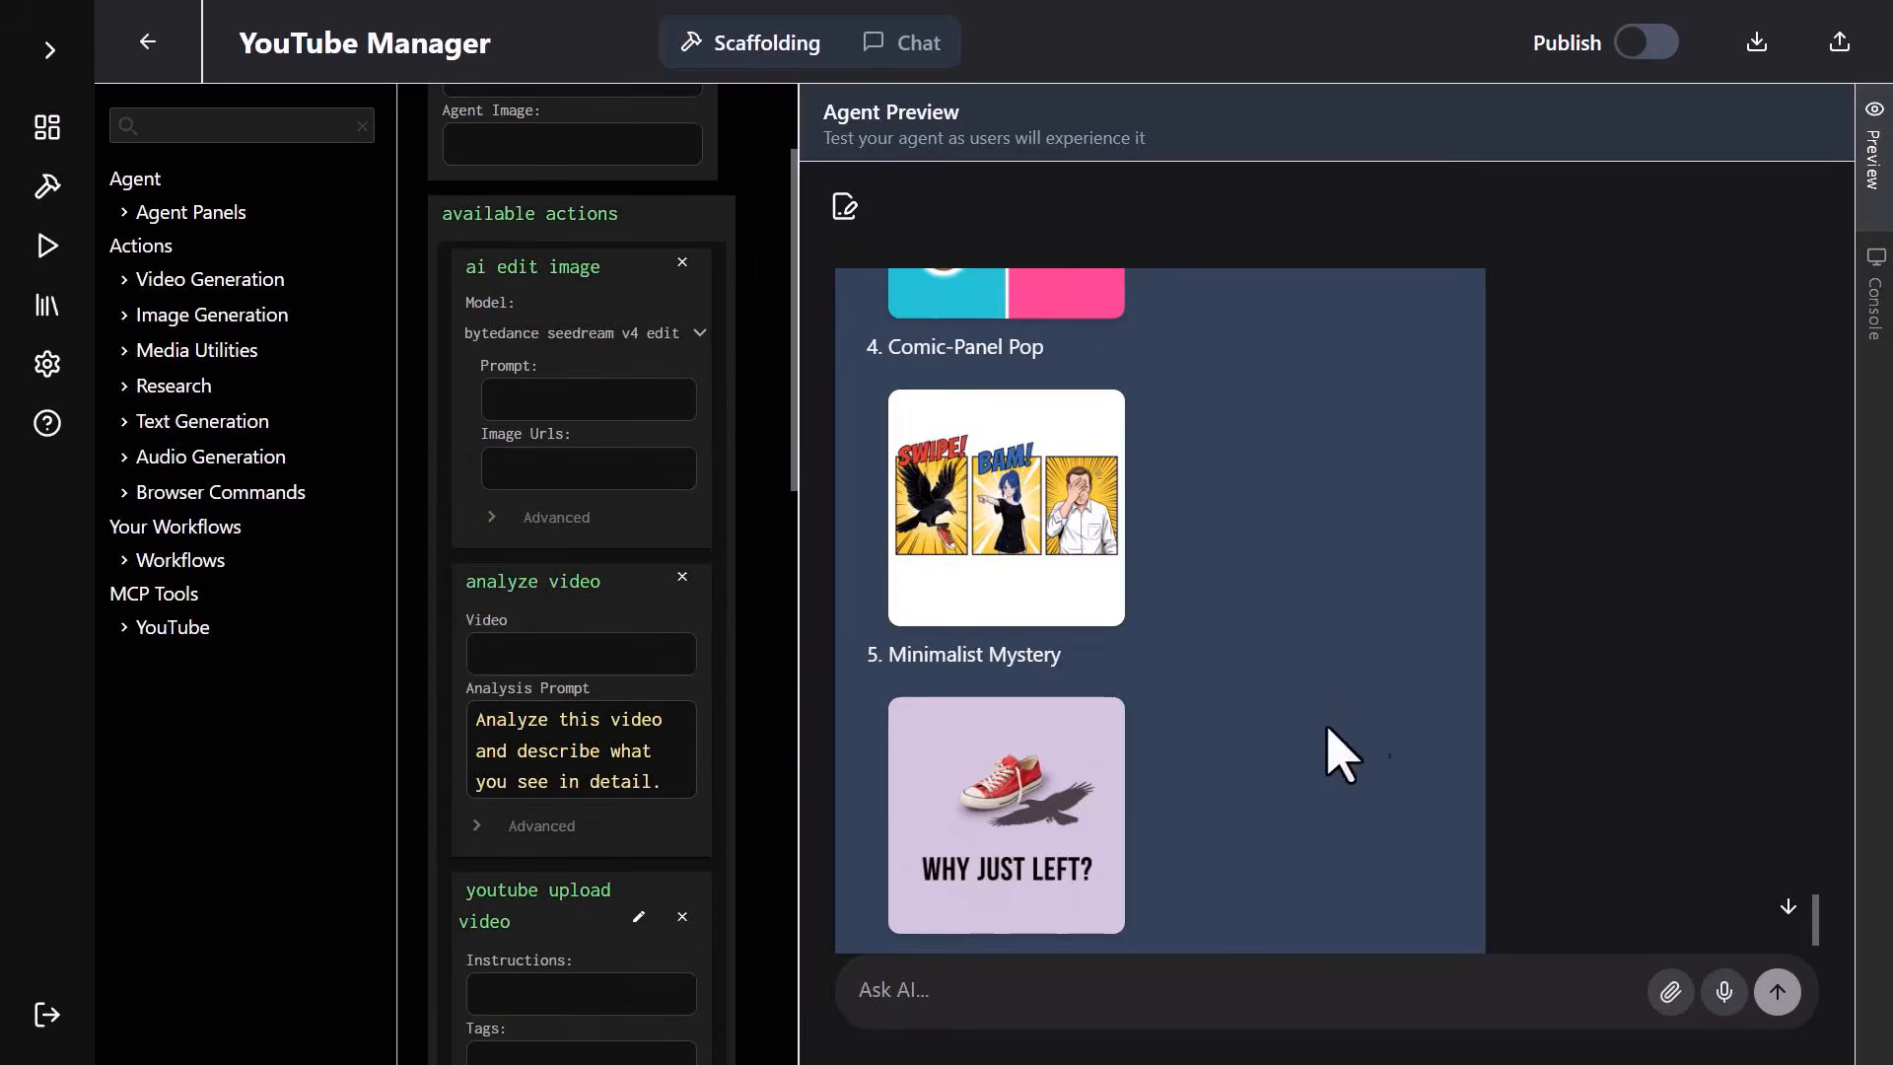
Ask the agent to "do #2 again but make it 16:9" and view the regenerated thumbnail at full size.
click(1090, 980)
text(do #2 again but make it 16:9)
key(Return)
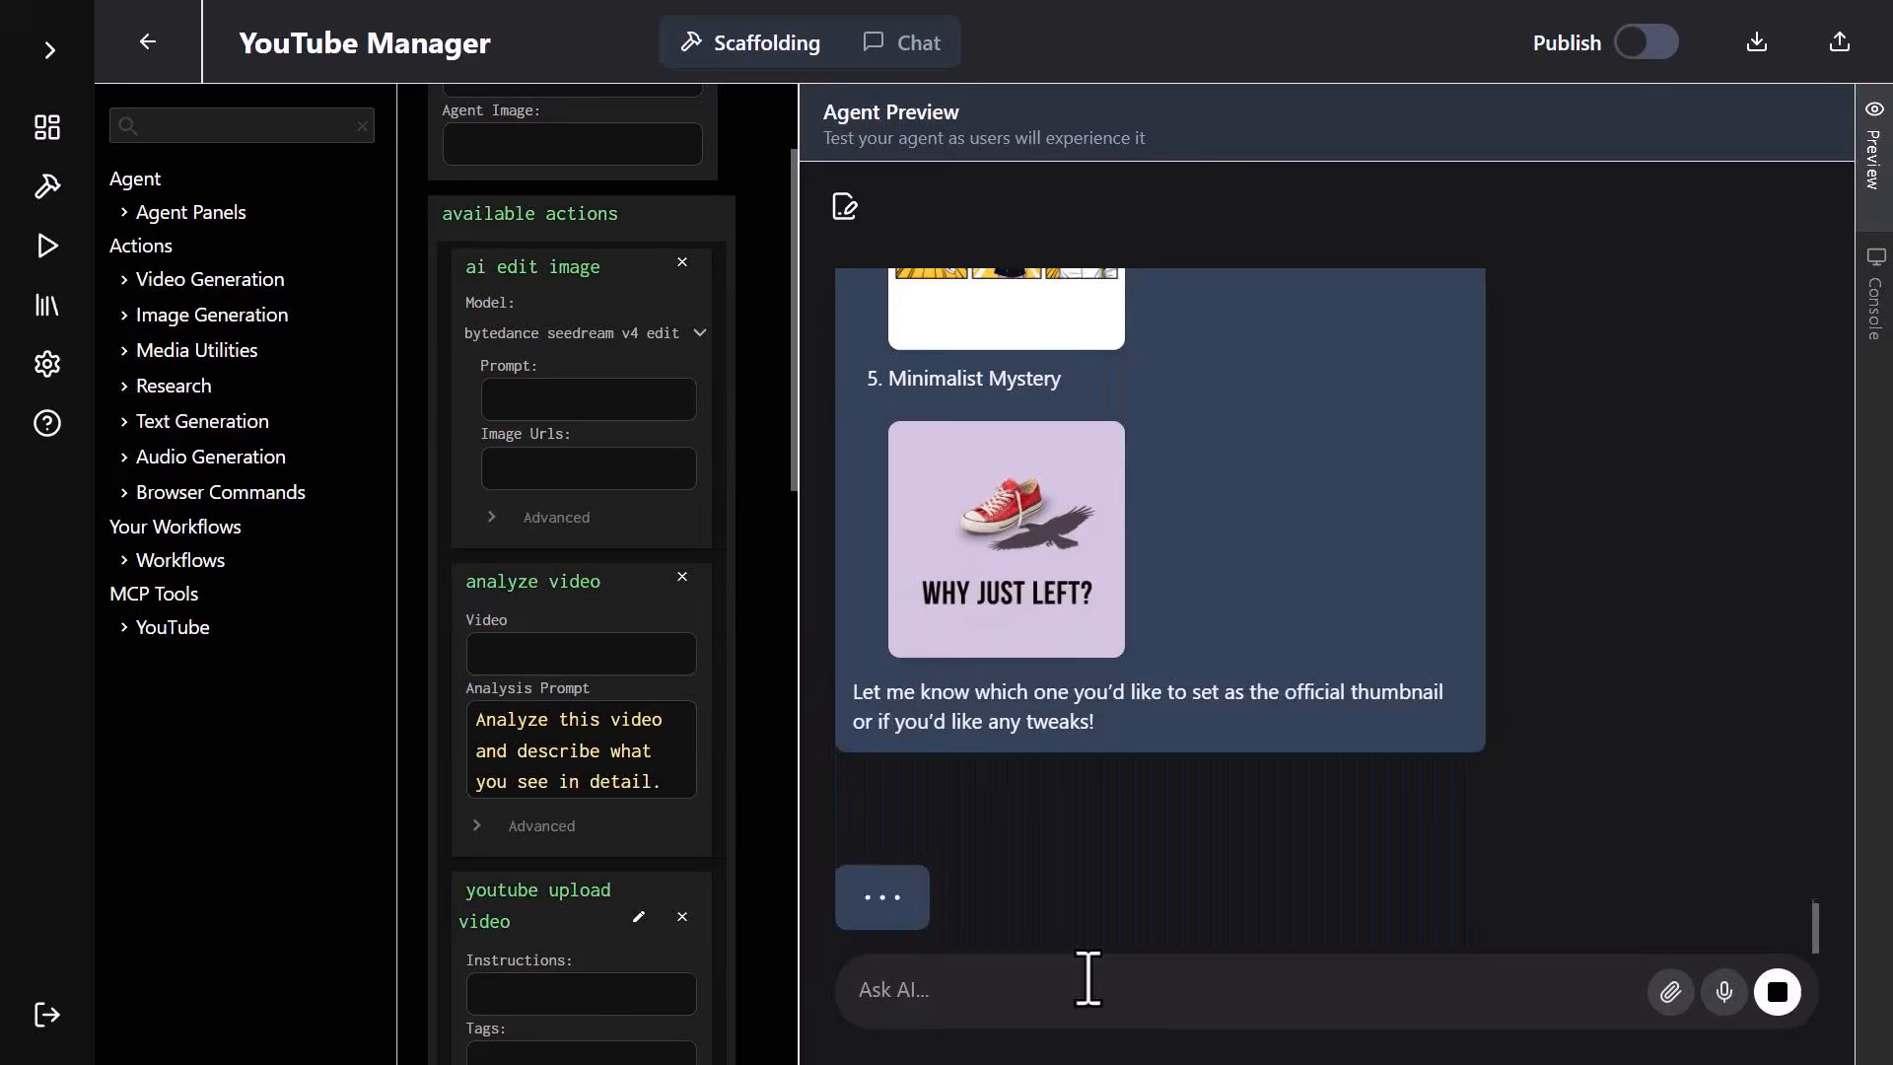
click(1077, 679)
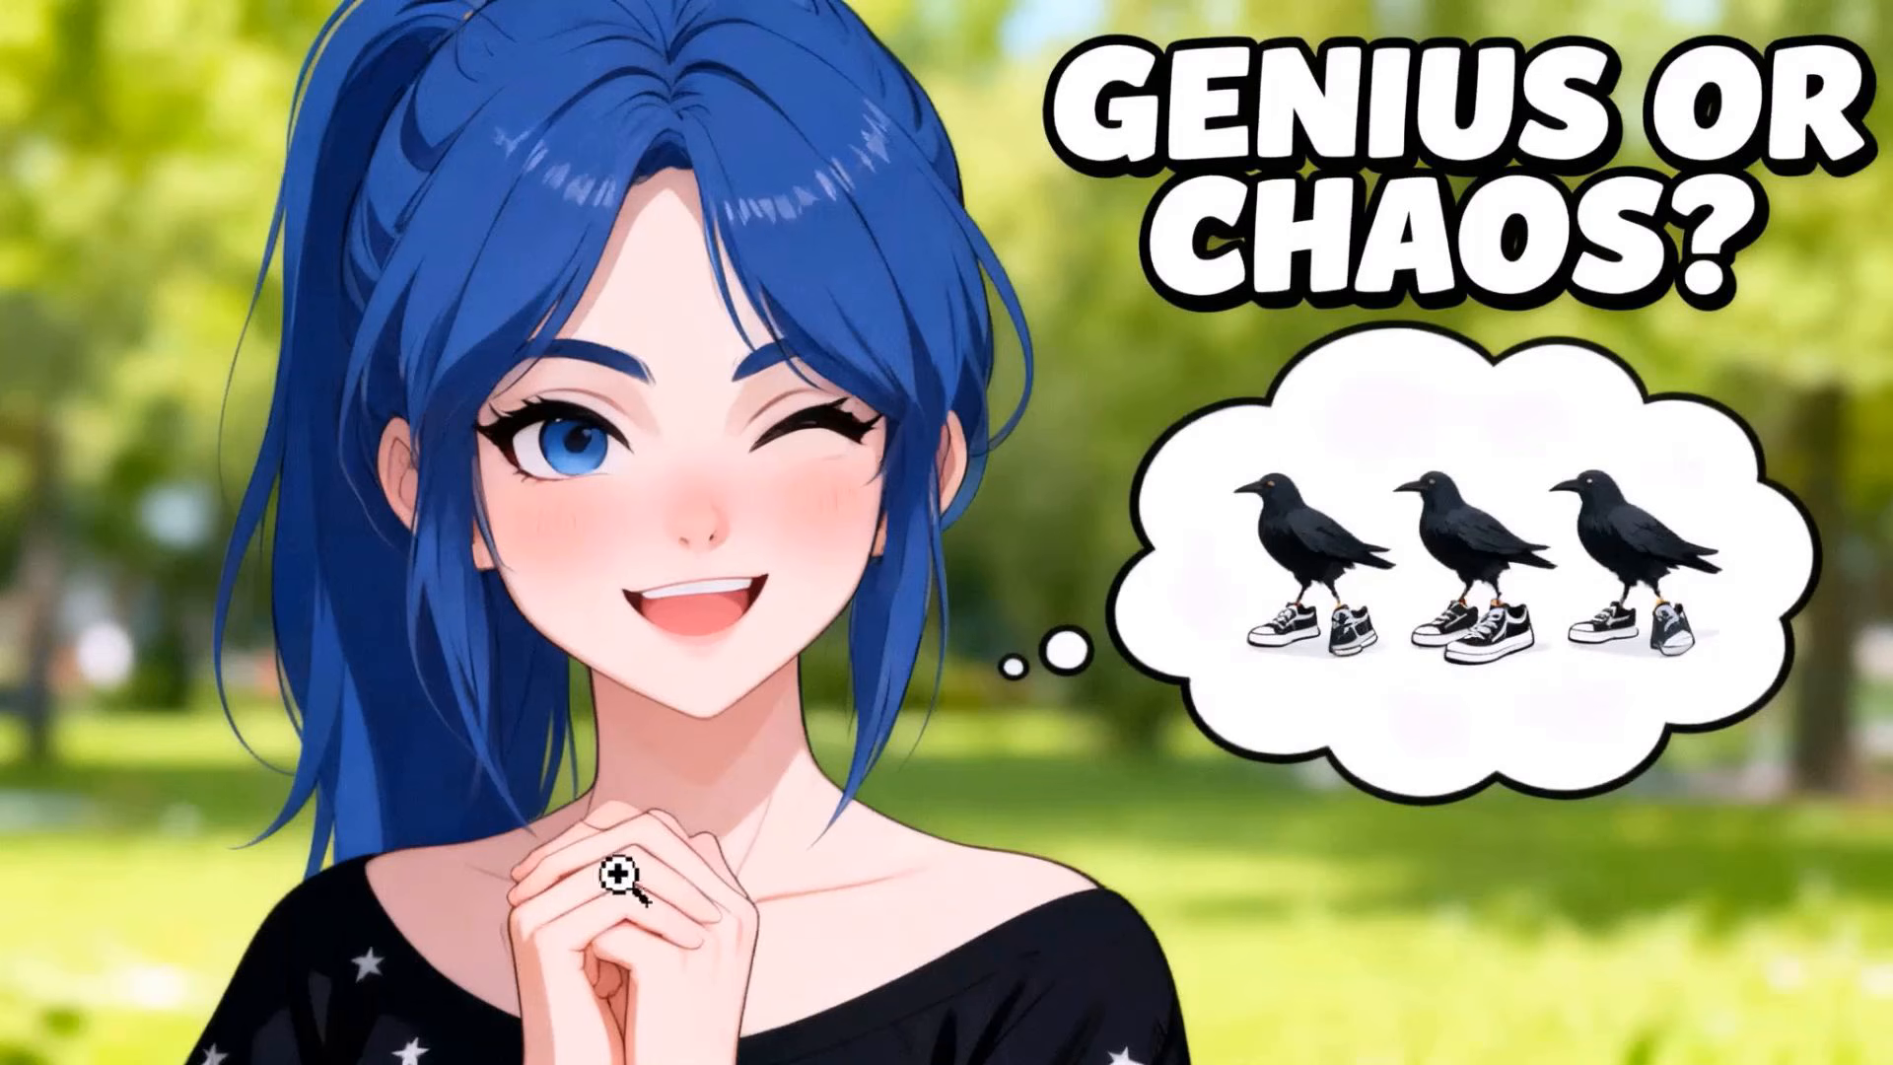
key(ctrl+w)
Tell the agent to "use this image to update the thumbnail".
click(1018, 990)
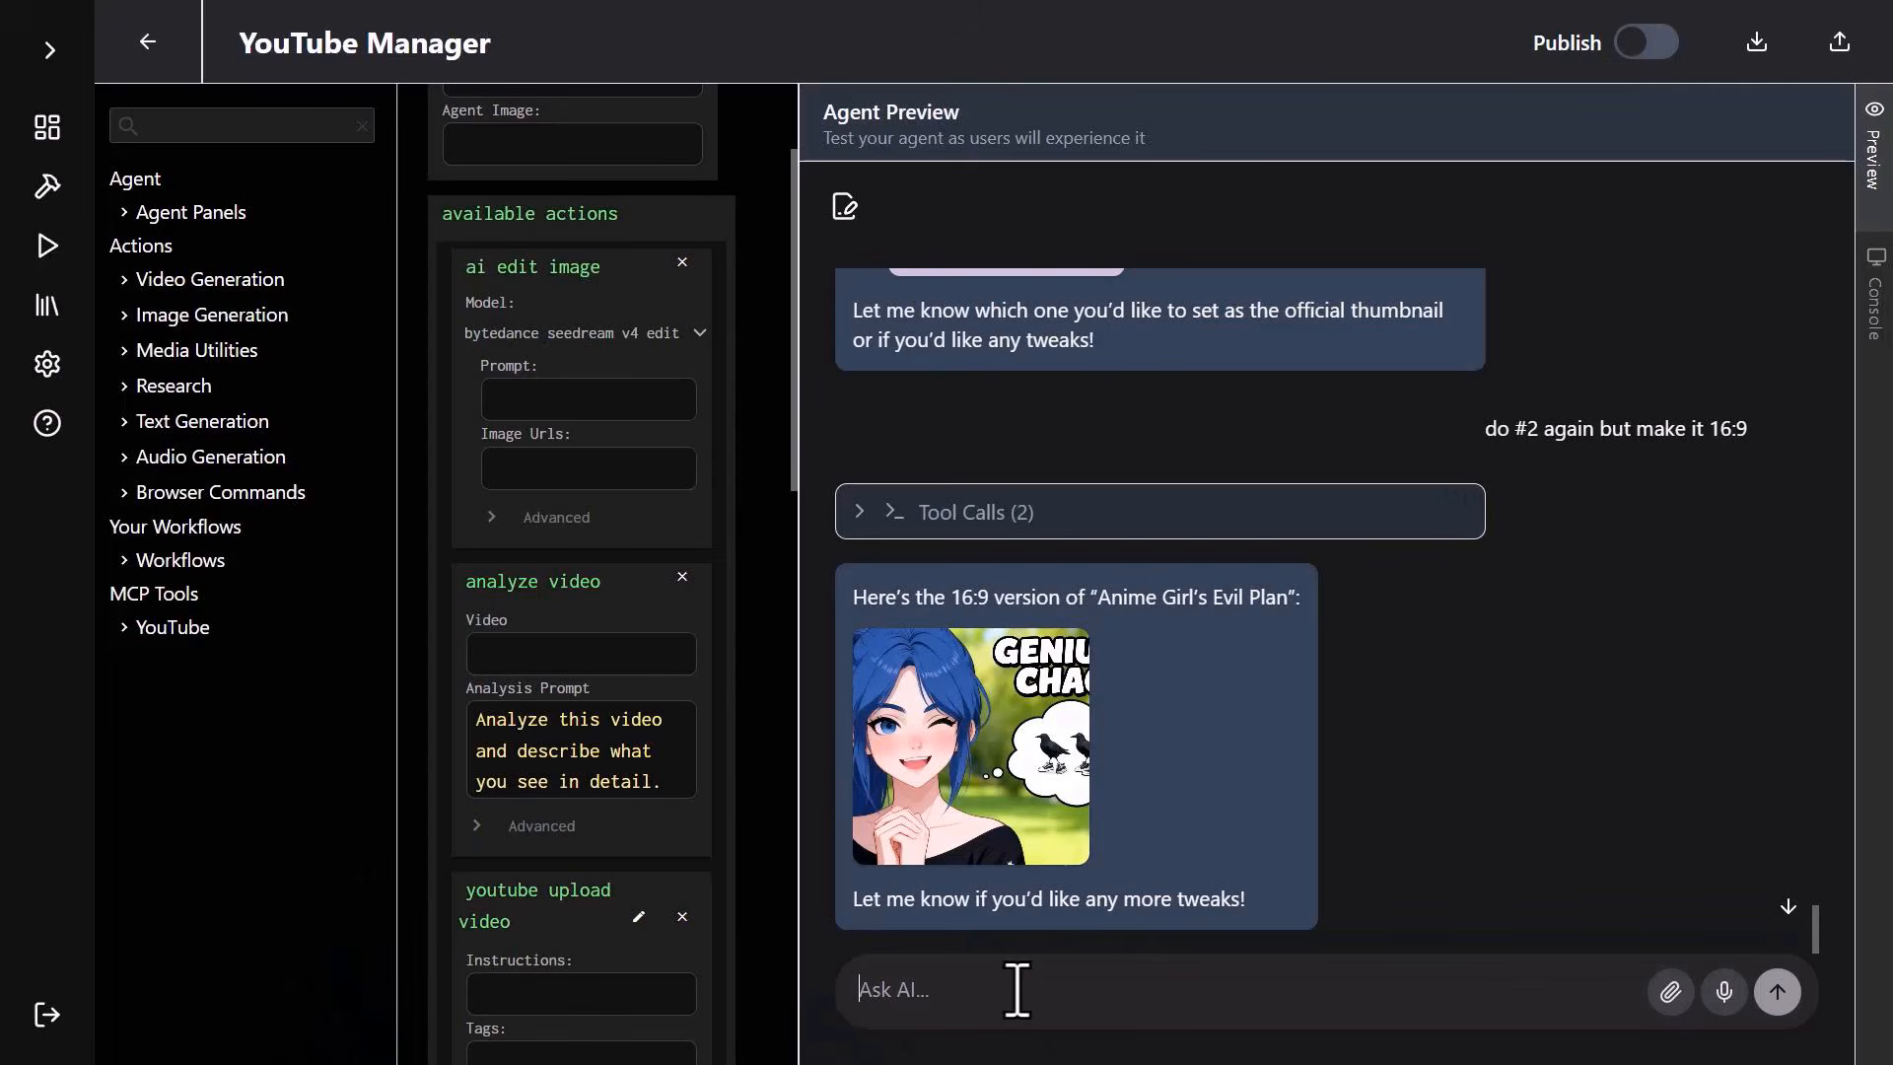
text(use this image to update the thumbnail)
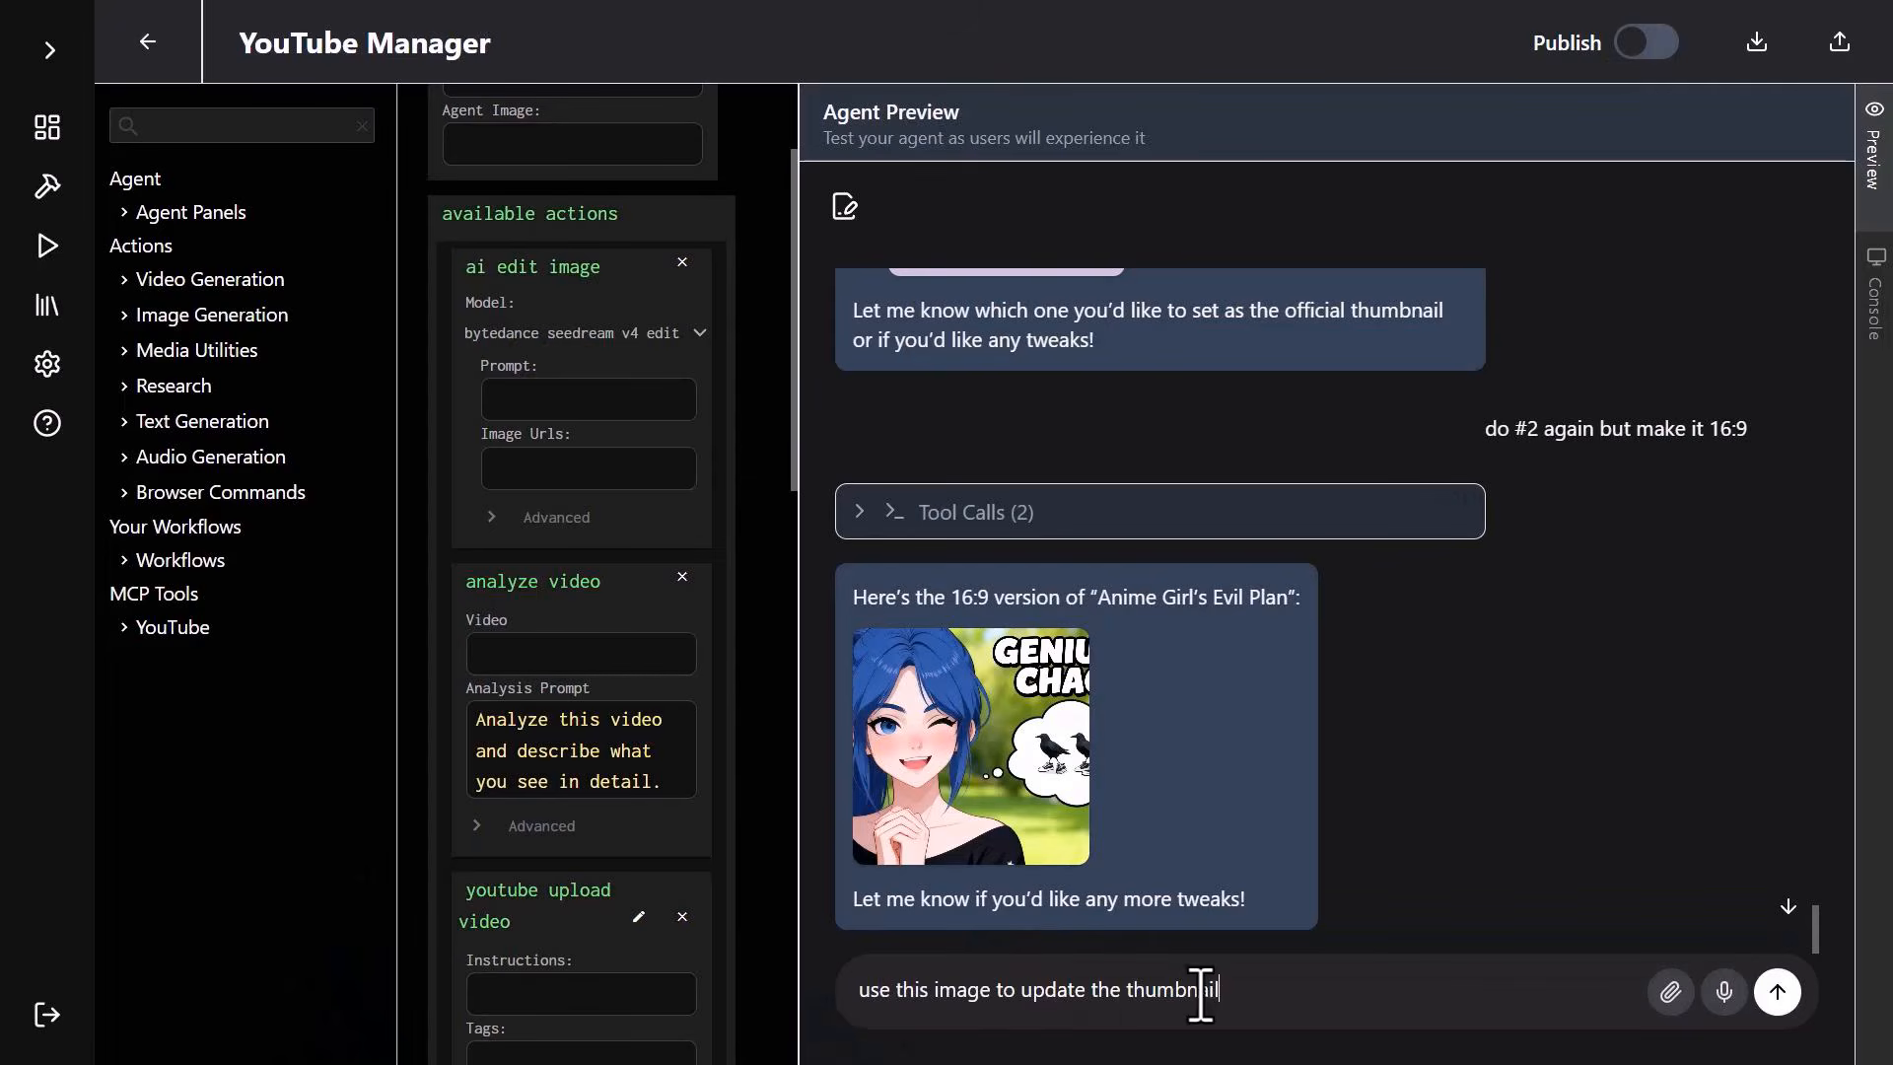
key(Return)
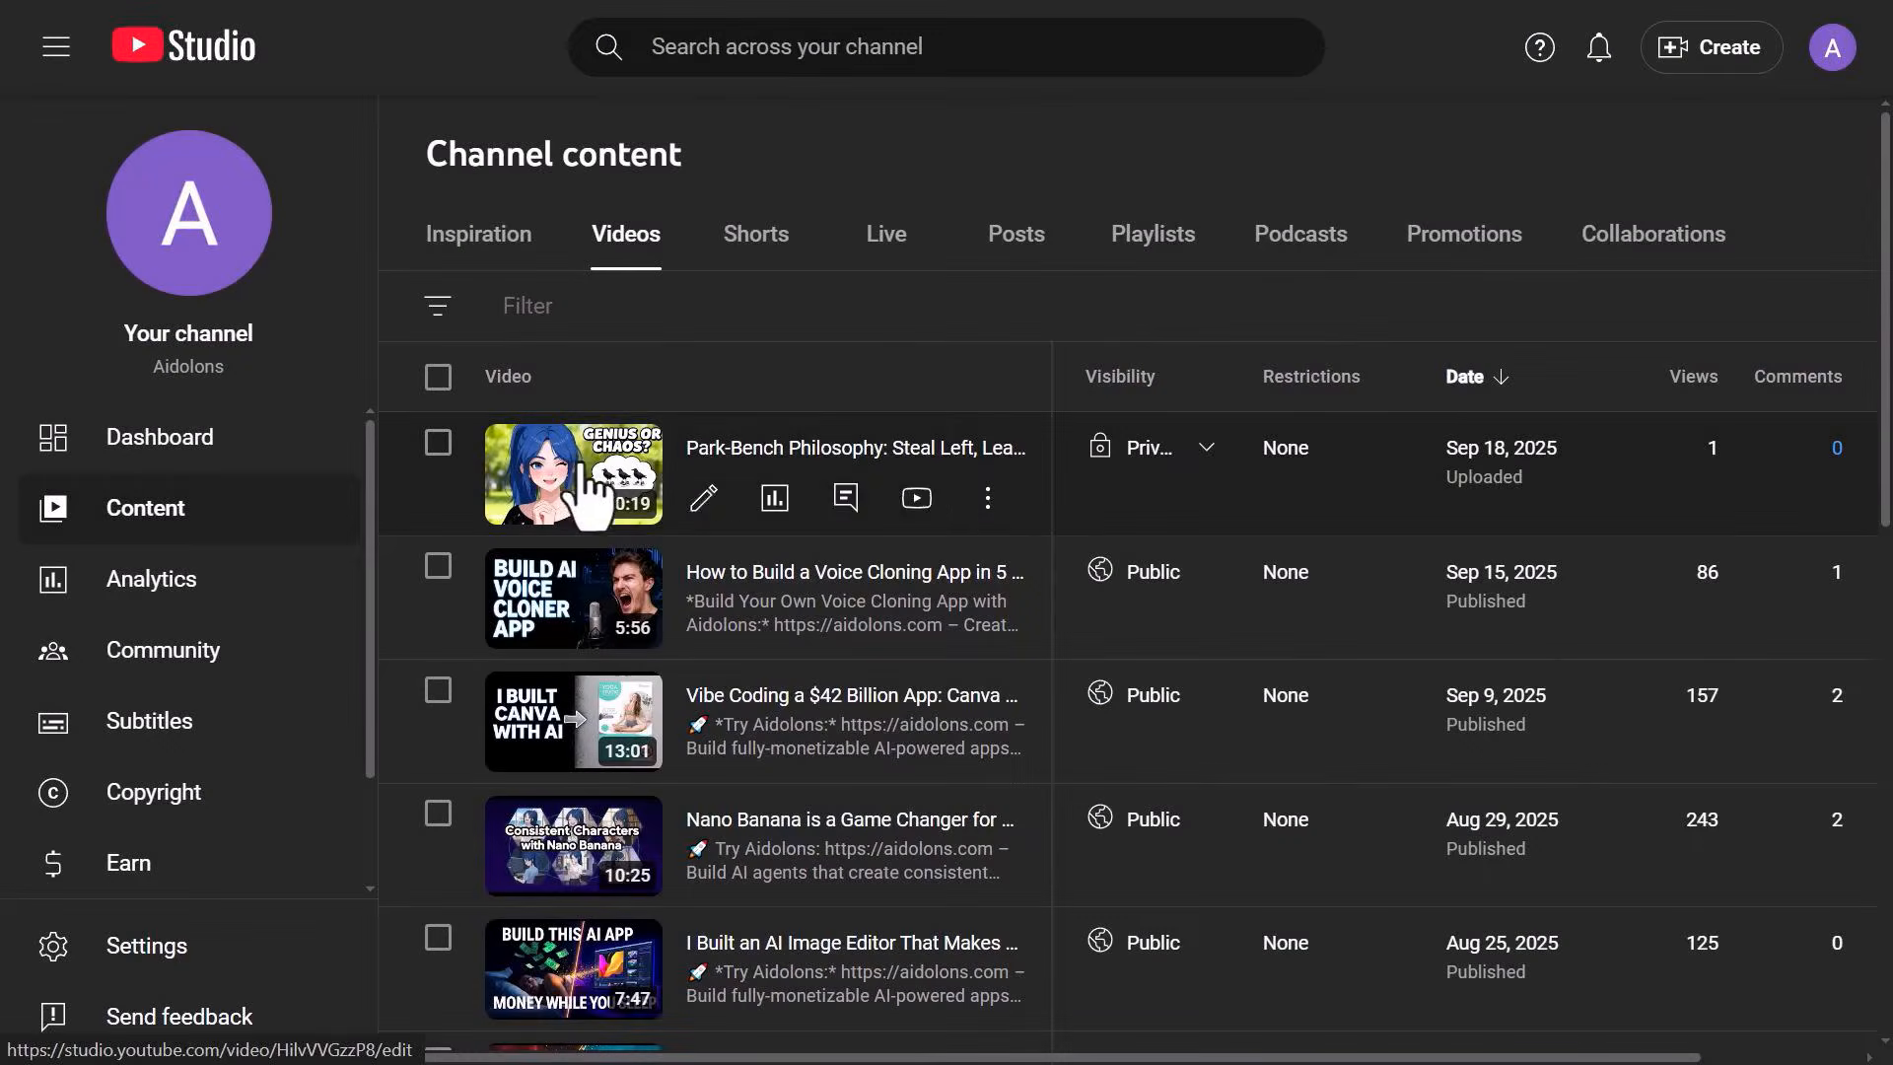
Open the details of the Park-Bench Philosophy video in YouTube Studio and check its title, description and thumbnail.
click(586, 474)
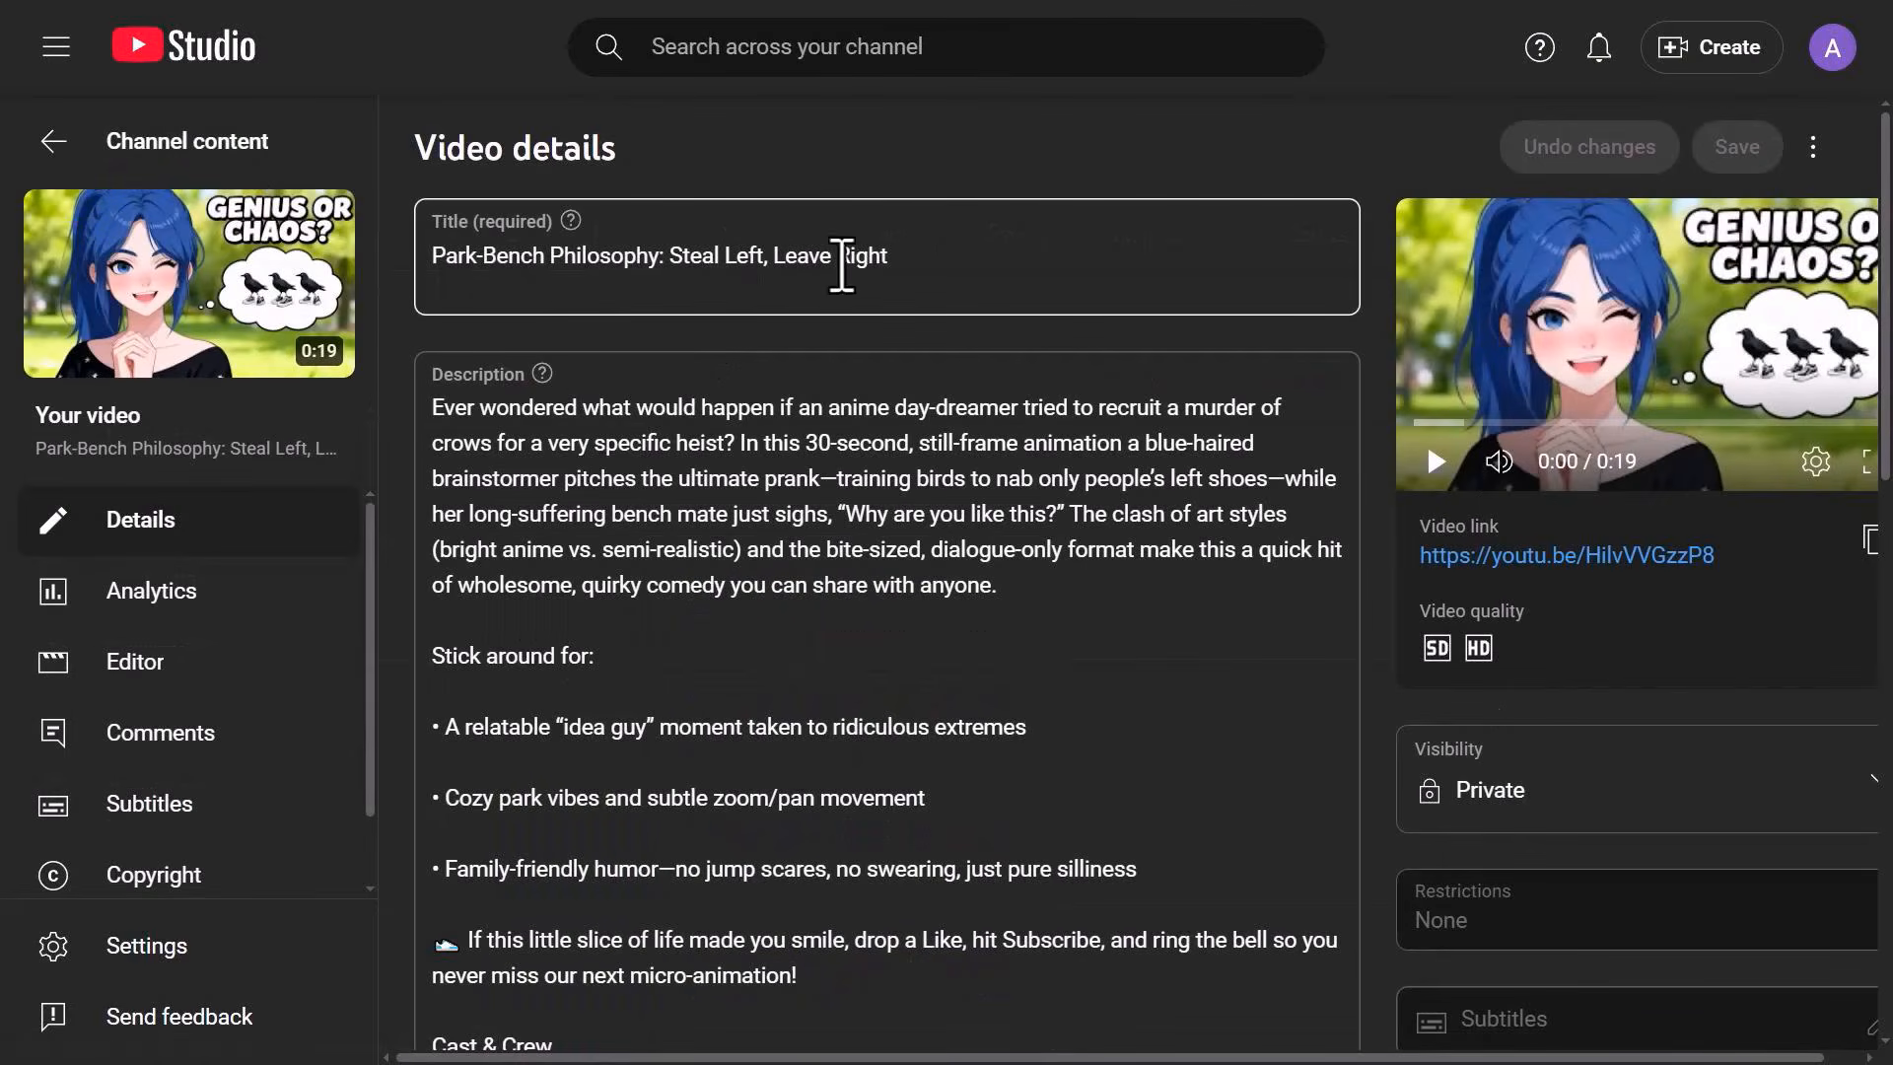
scroll(513, 488, down, 5)
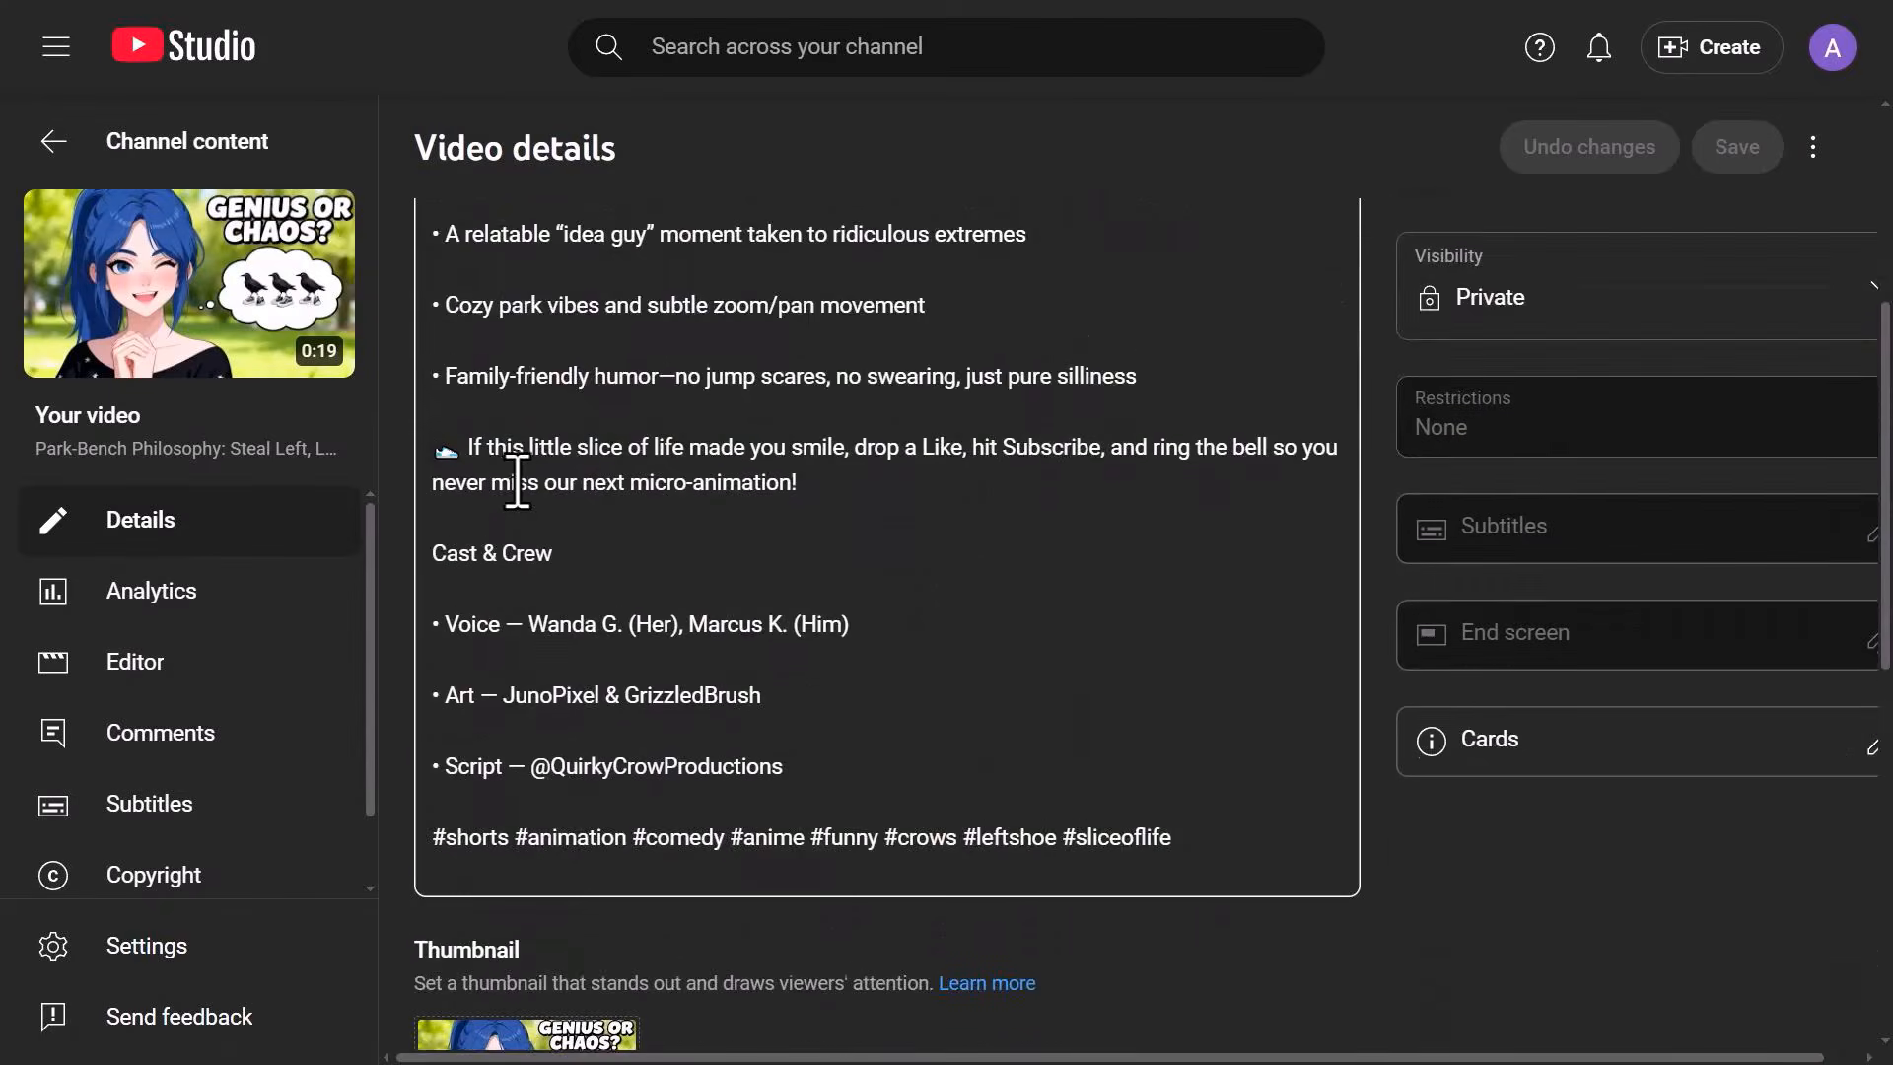
scroll(552, 503, down, 7)
scroll(695, 581, up, 11)
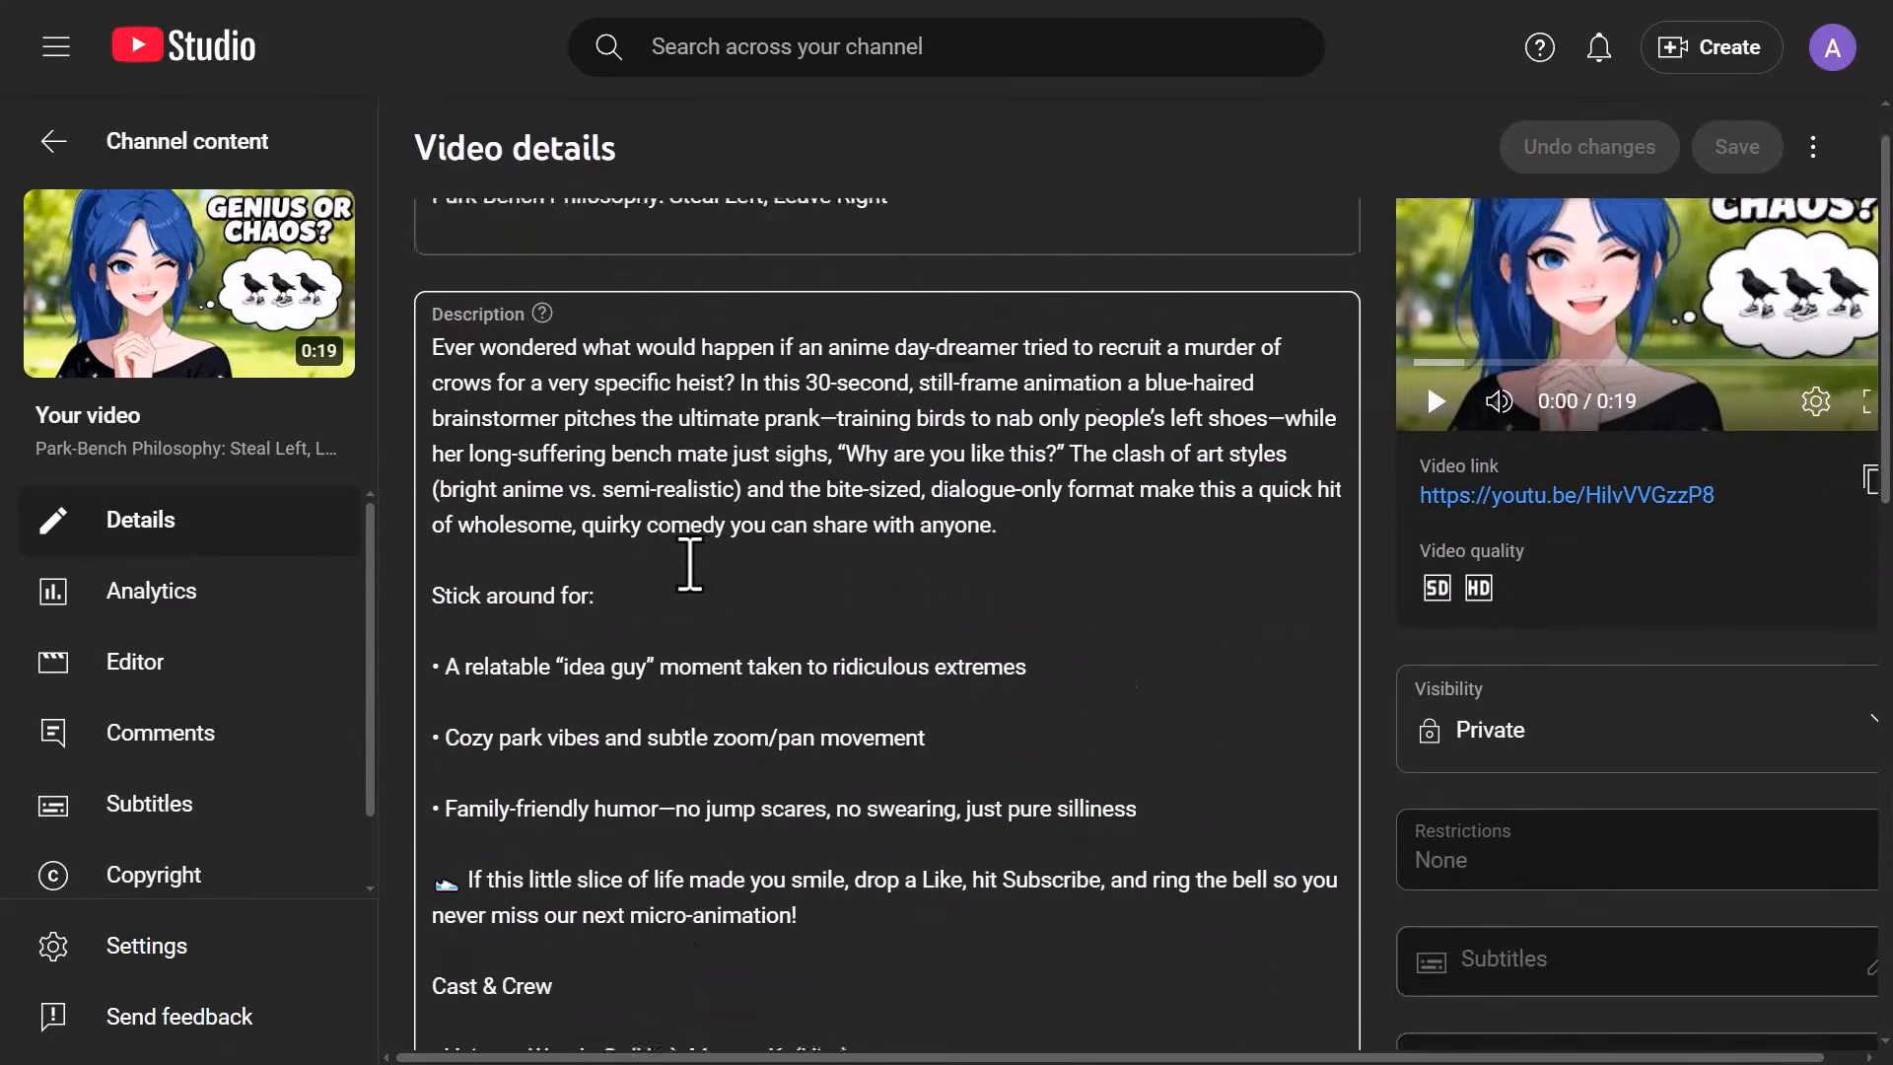
scroll(691, 564, up, 1)
key(alt+Left)
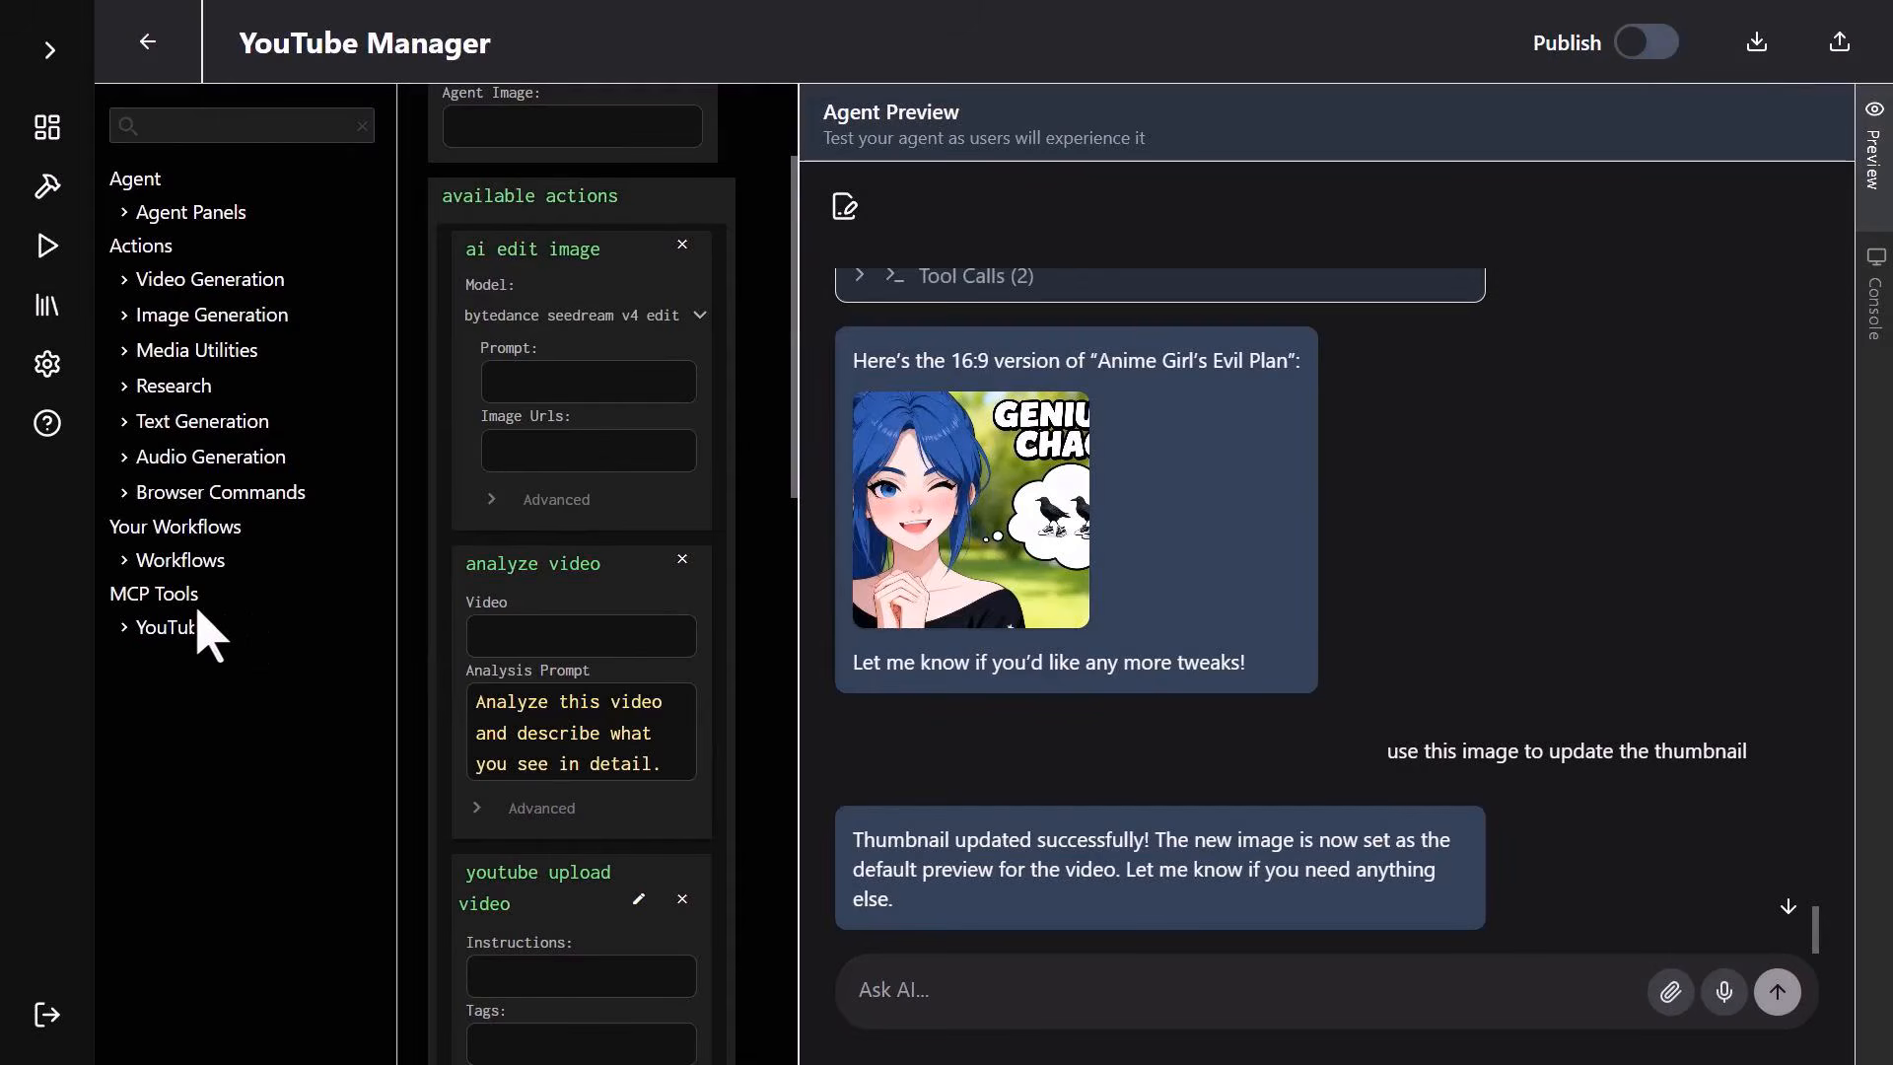
Add the YouTube get report tool to the available actions and ask the agent to "pull a report on top videos".
click(202, 631)
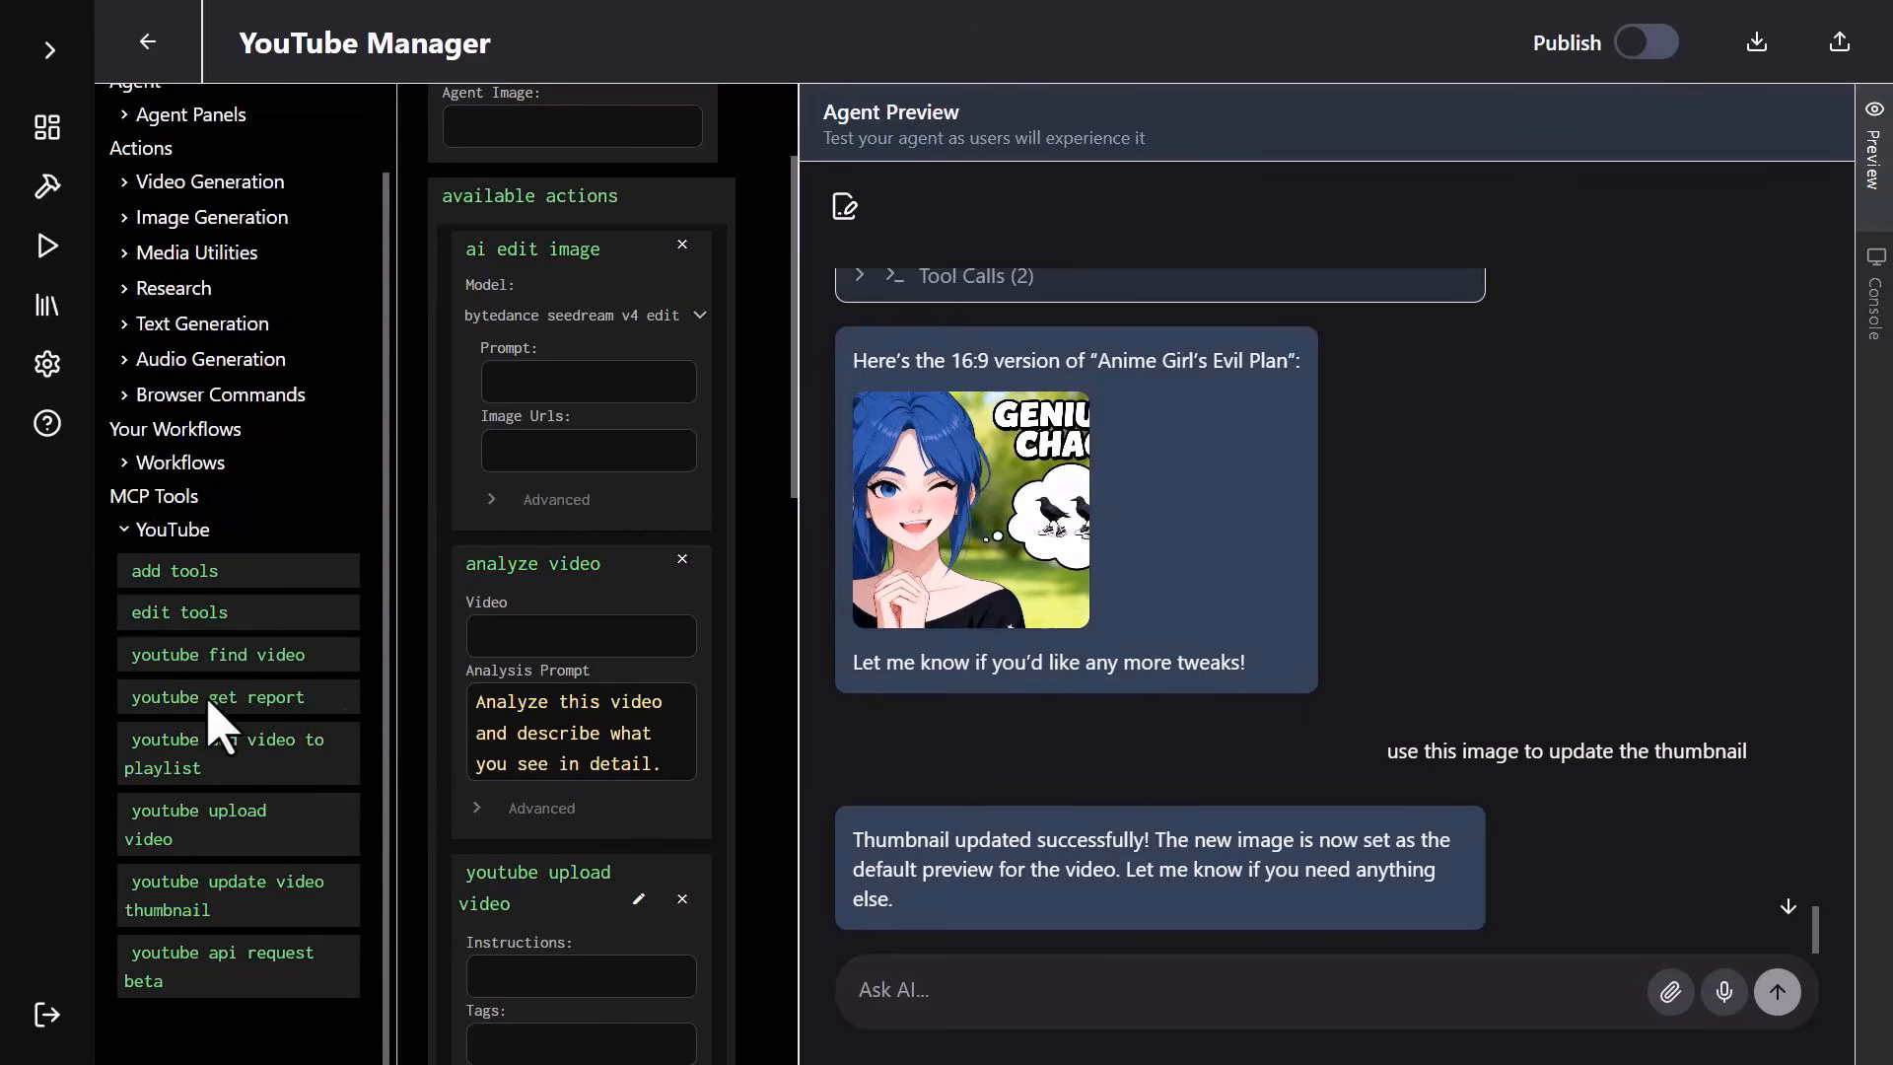
drag(209, 701, 677, 773)
click(908, 976)
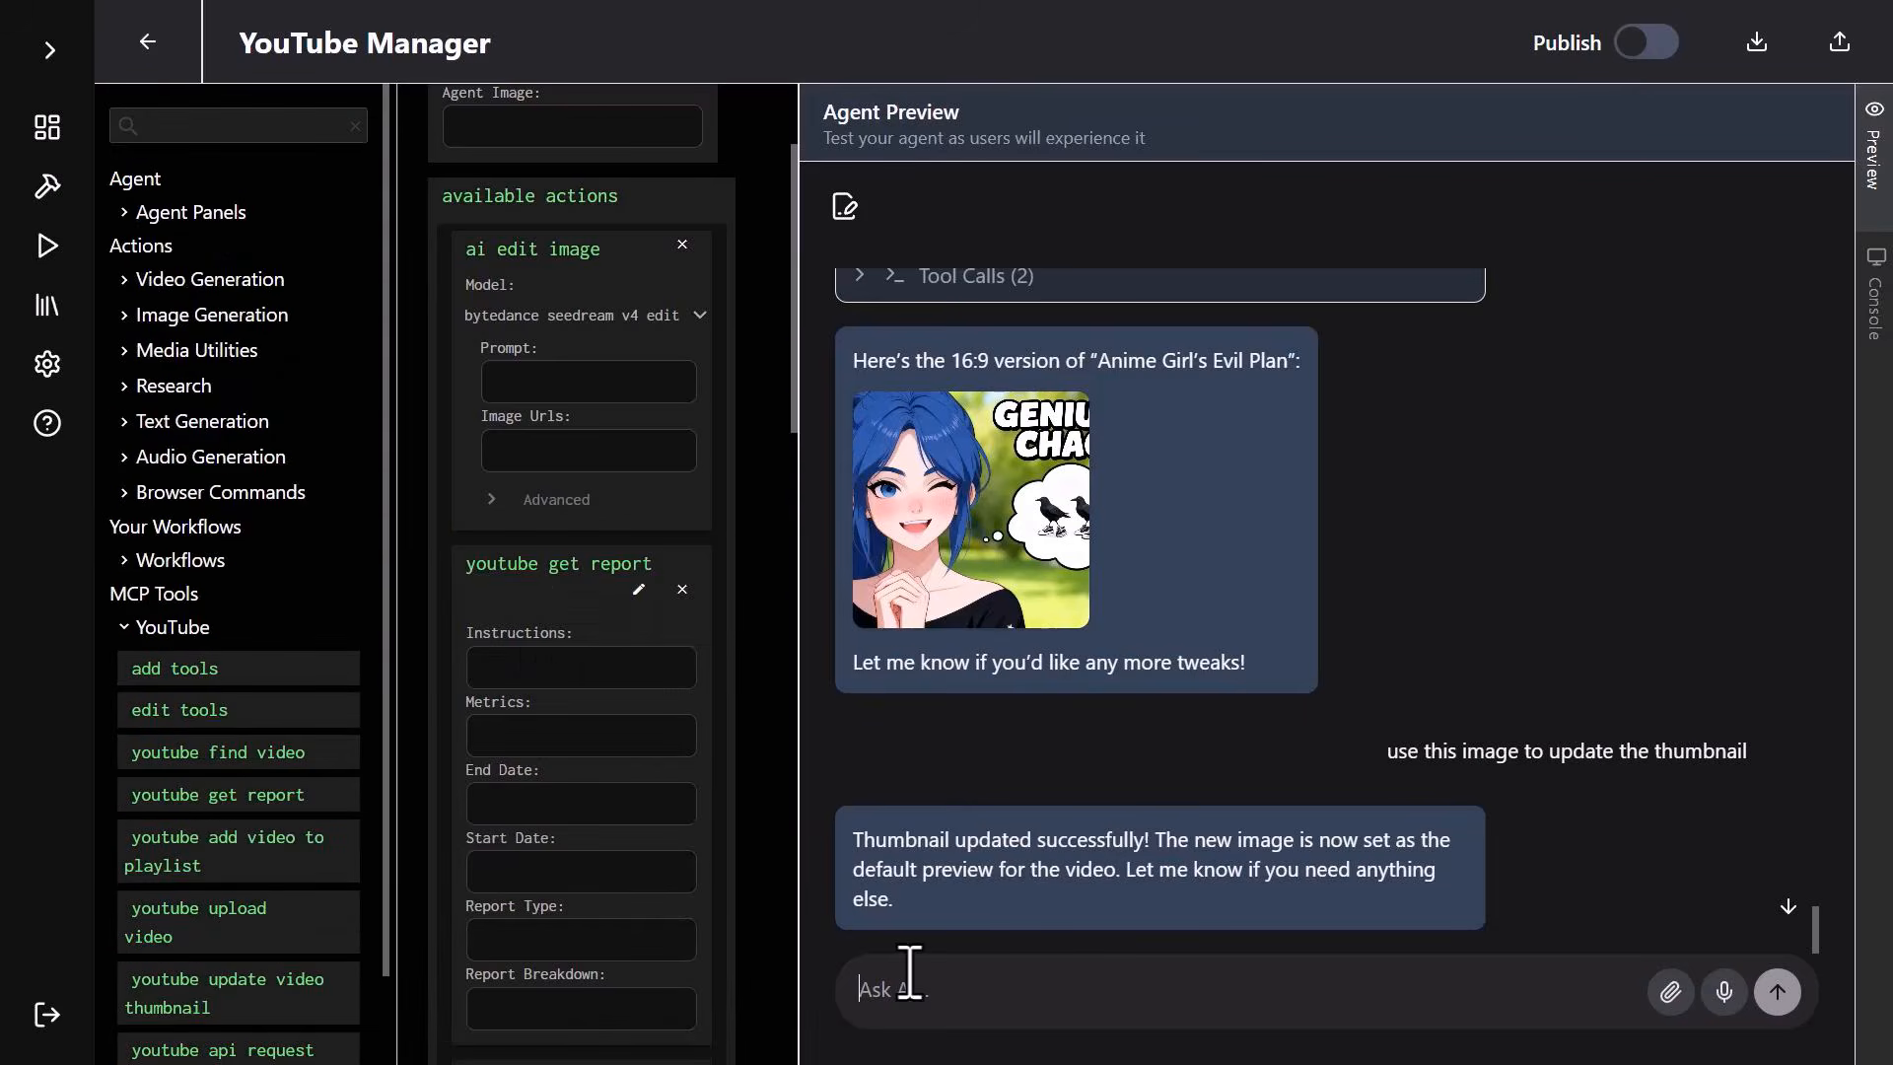
key(Return)
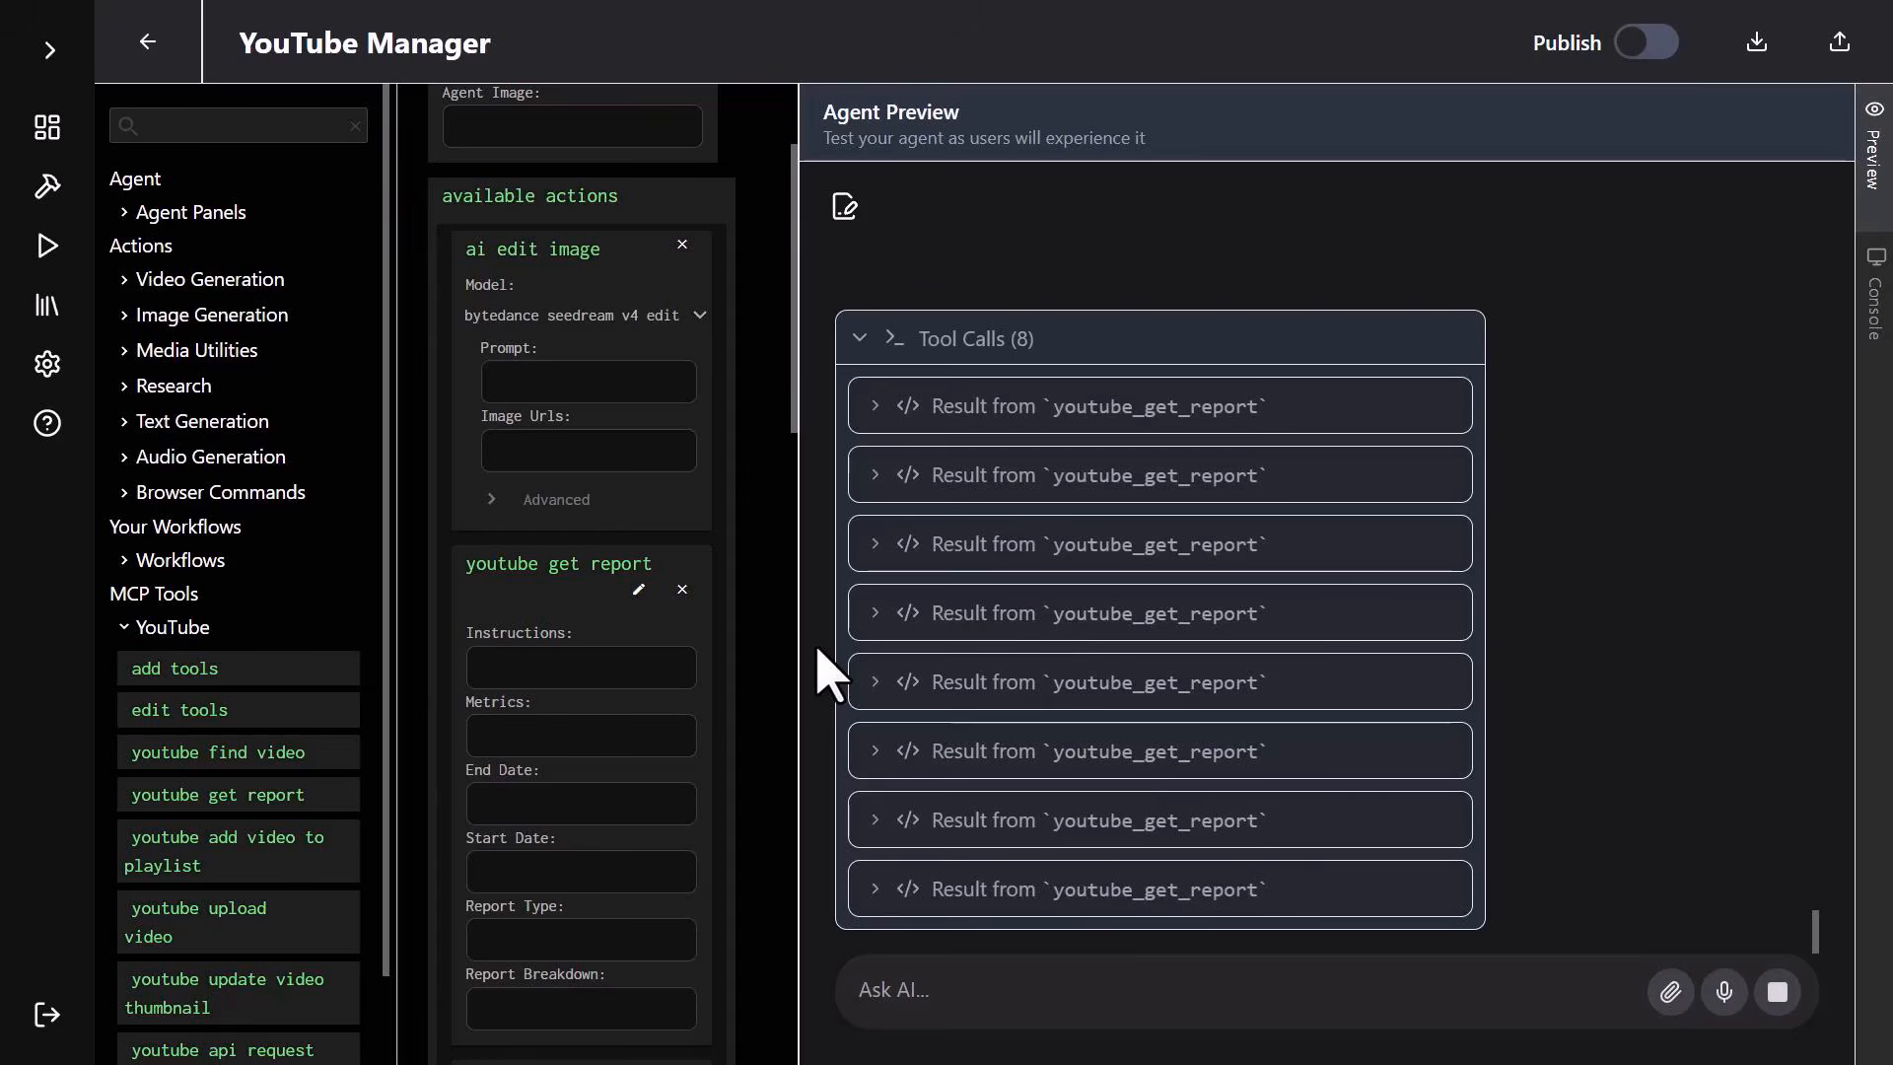
Examine the report tool calls and read through the ranked list of top-performing videos and its key takeaways.
scroll(976, 710, up, 2)
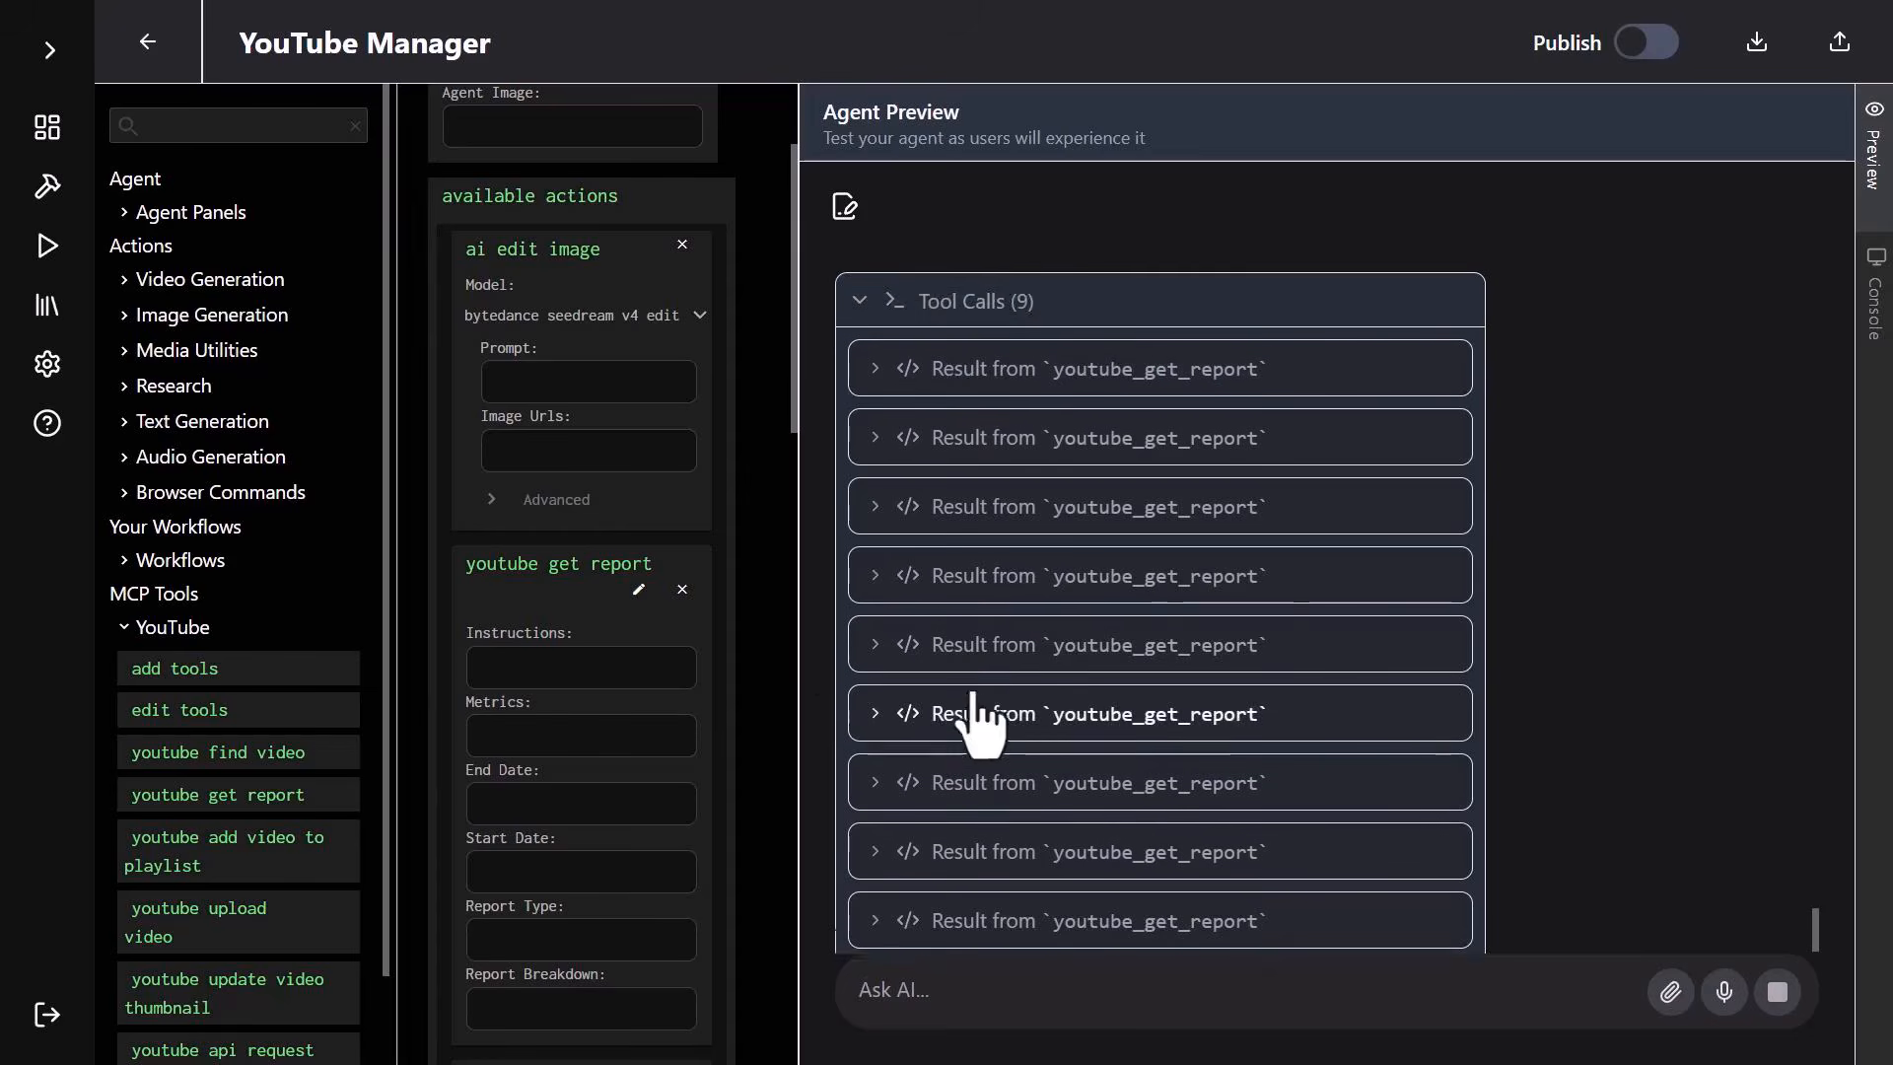
scroll(984, 514, down, 1)
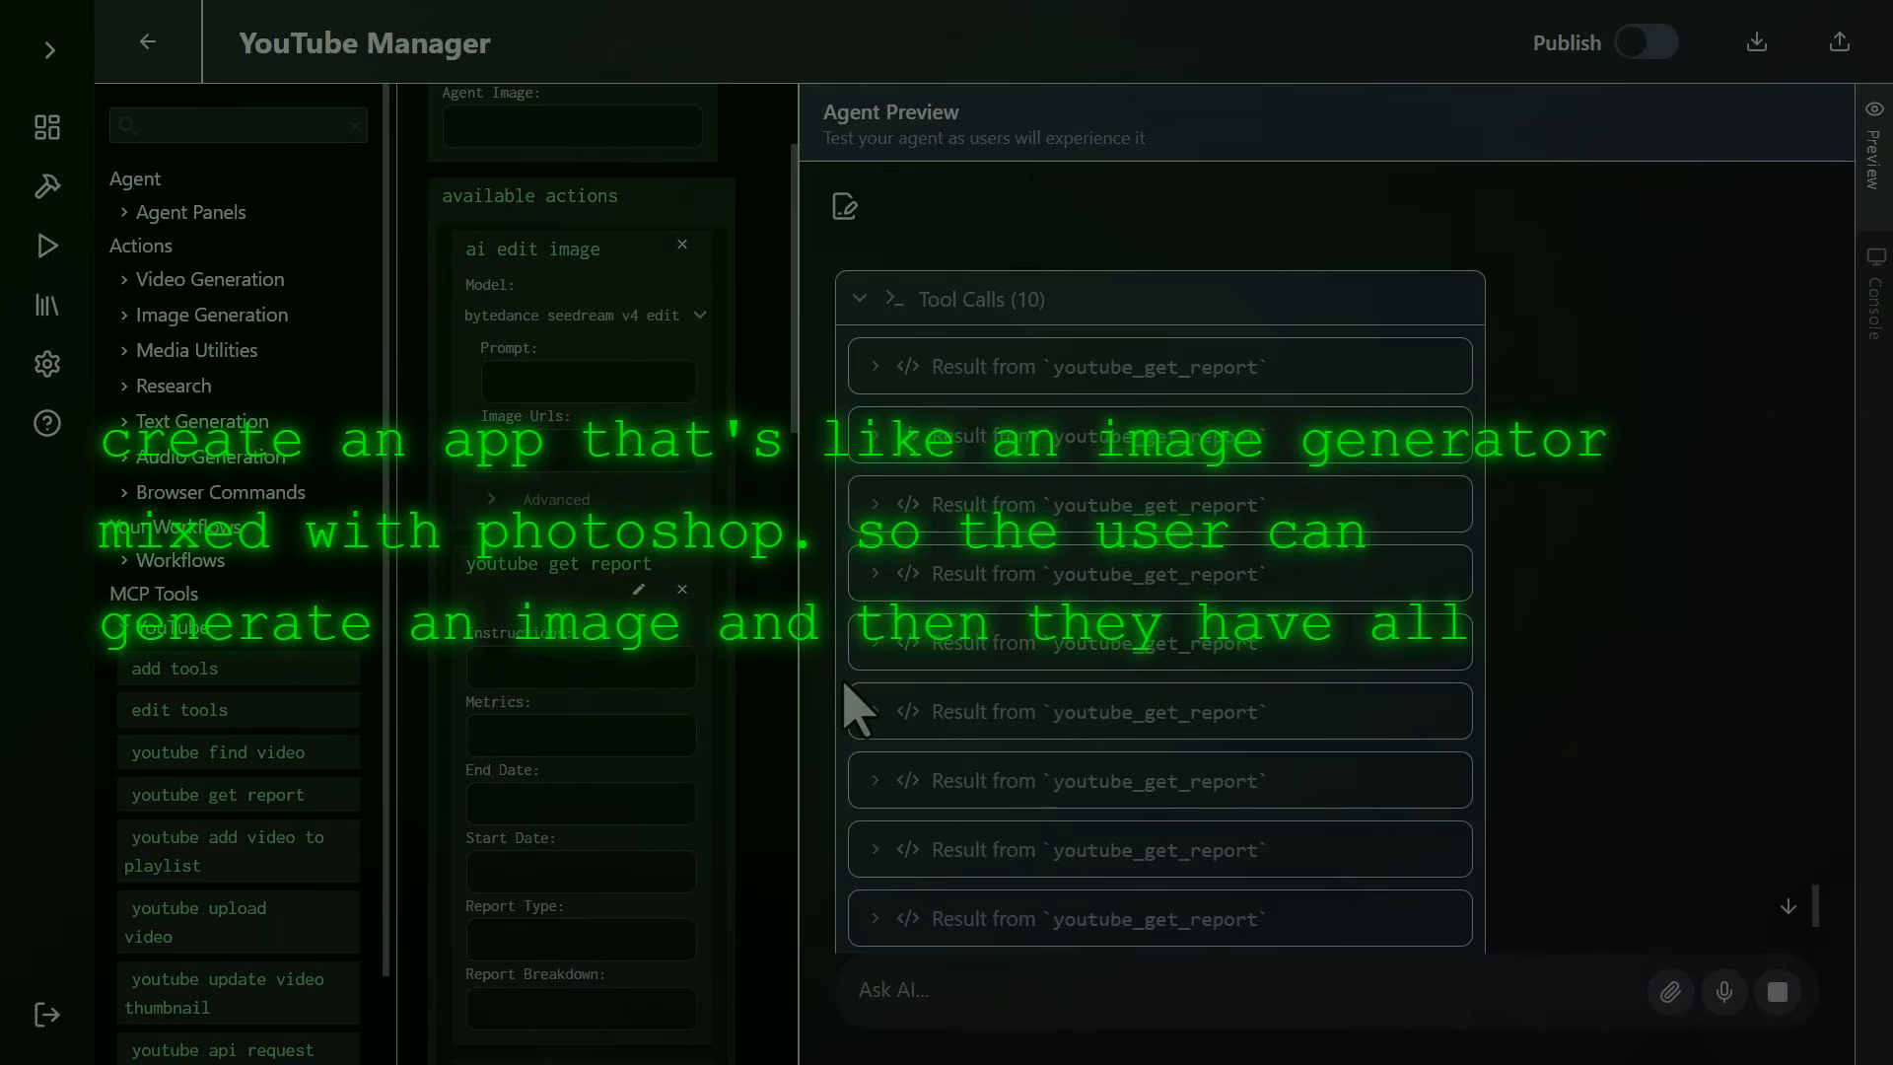
scroll(856, 710, down, 5)
scroll(938, 680, up, 10)
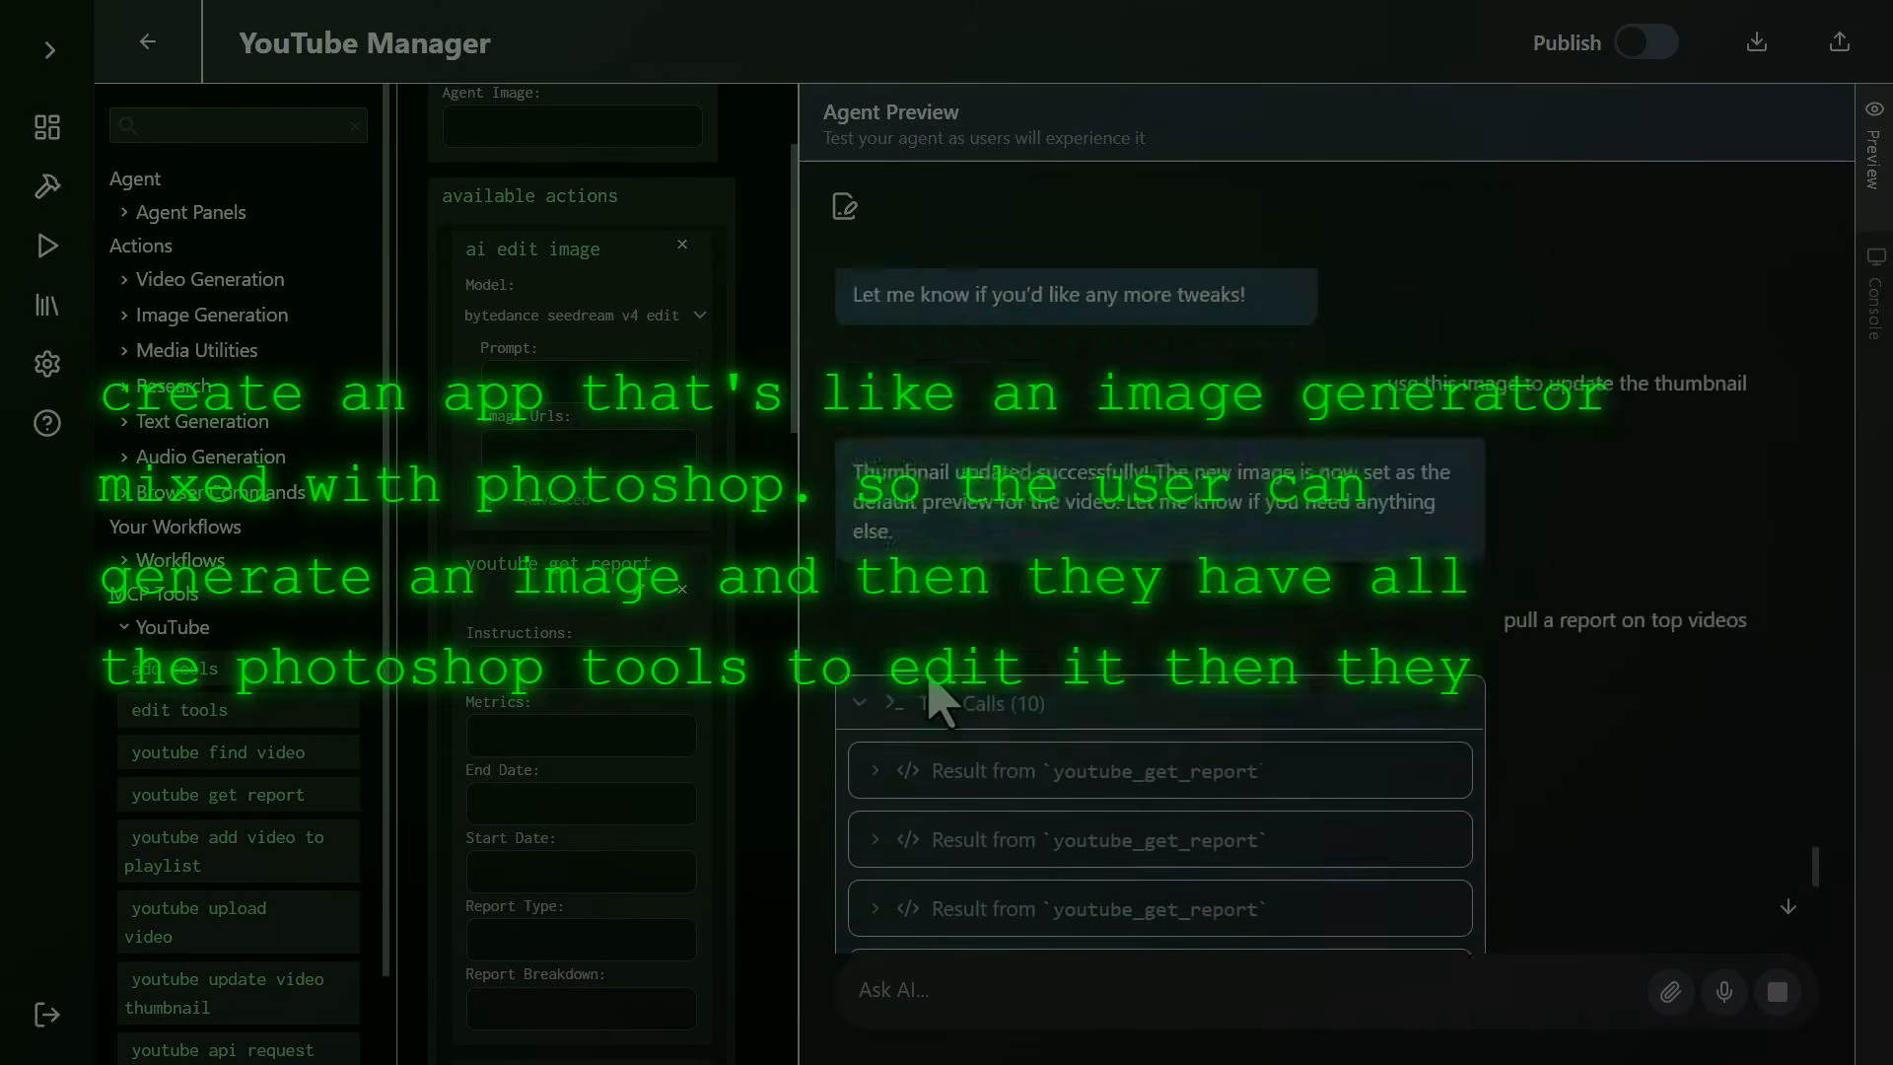
scroll(938, 691, down, 5)
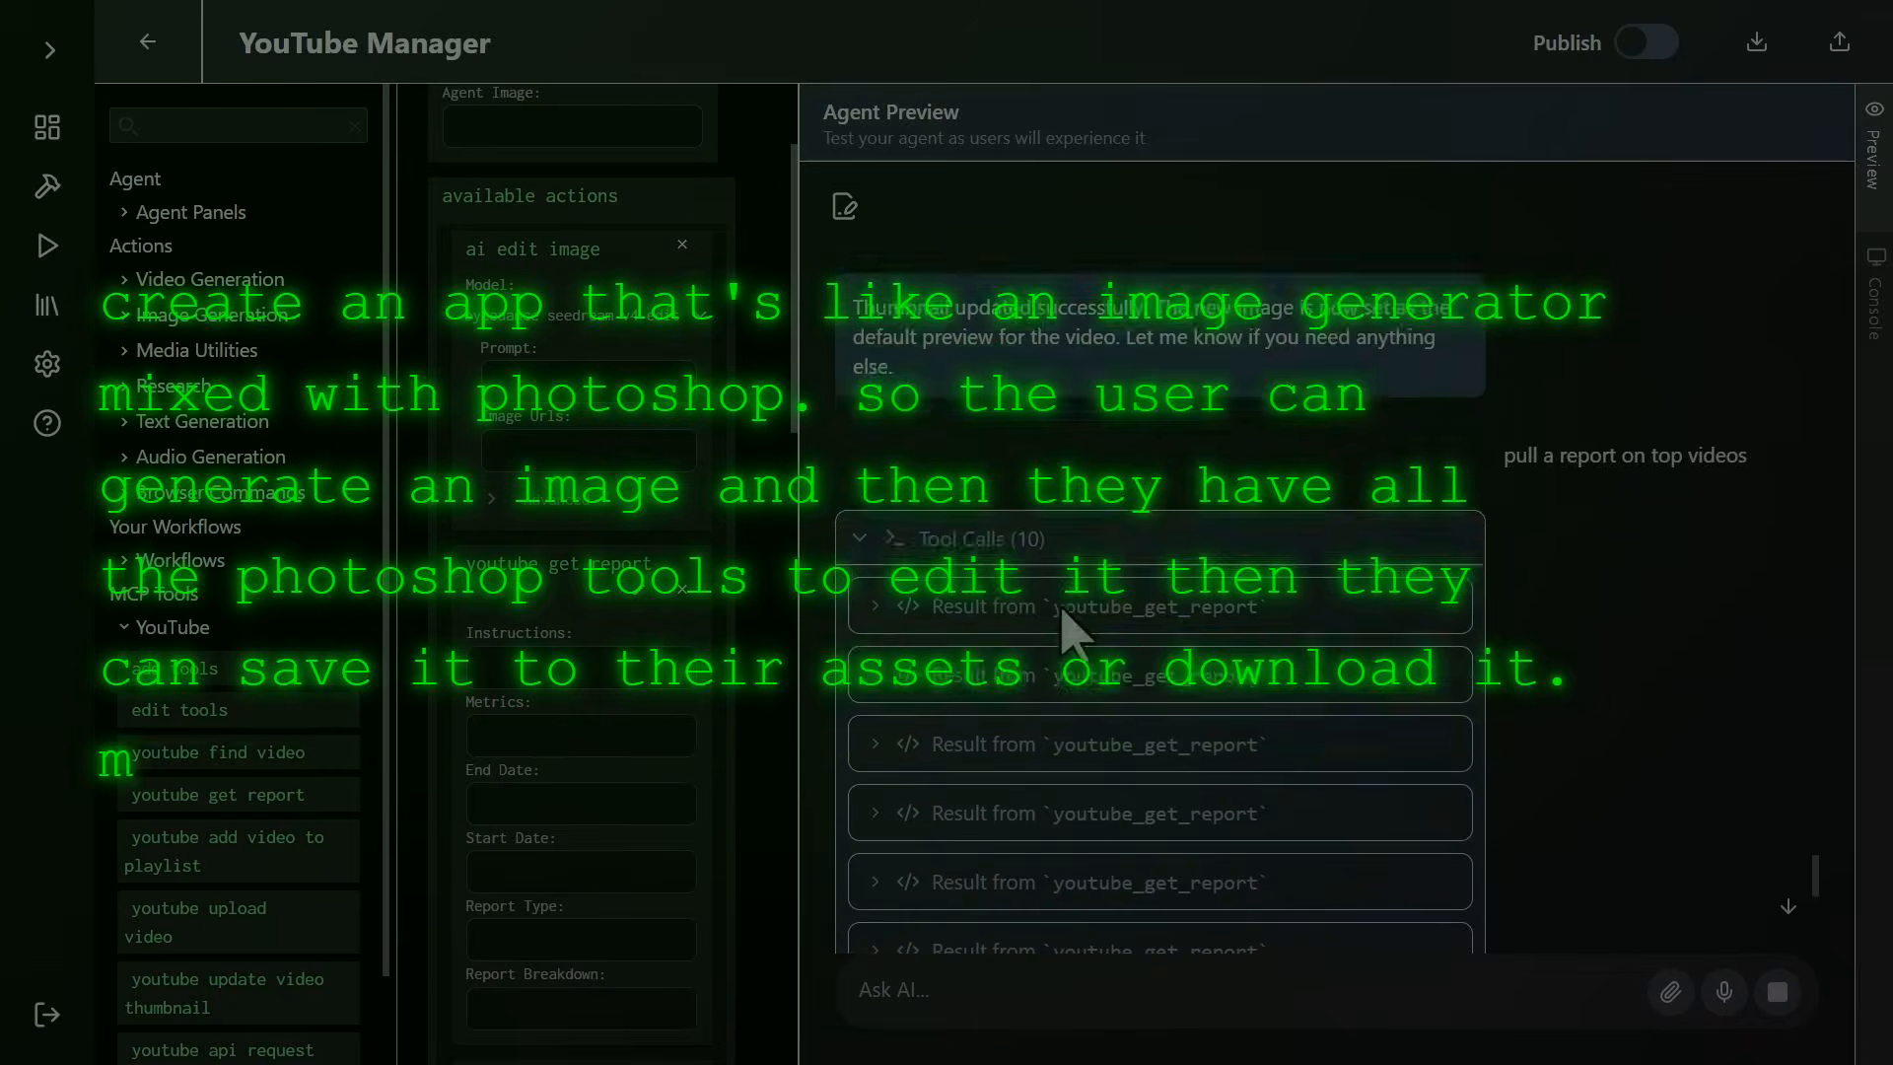
scroll(1070, 671, down, 10)
scroll(1099, 769, down, 1)
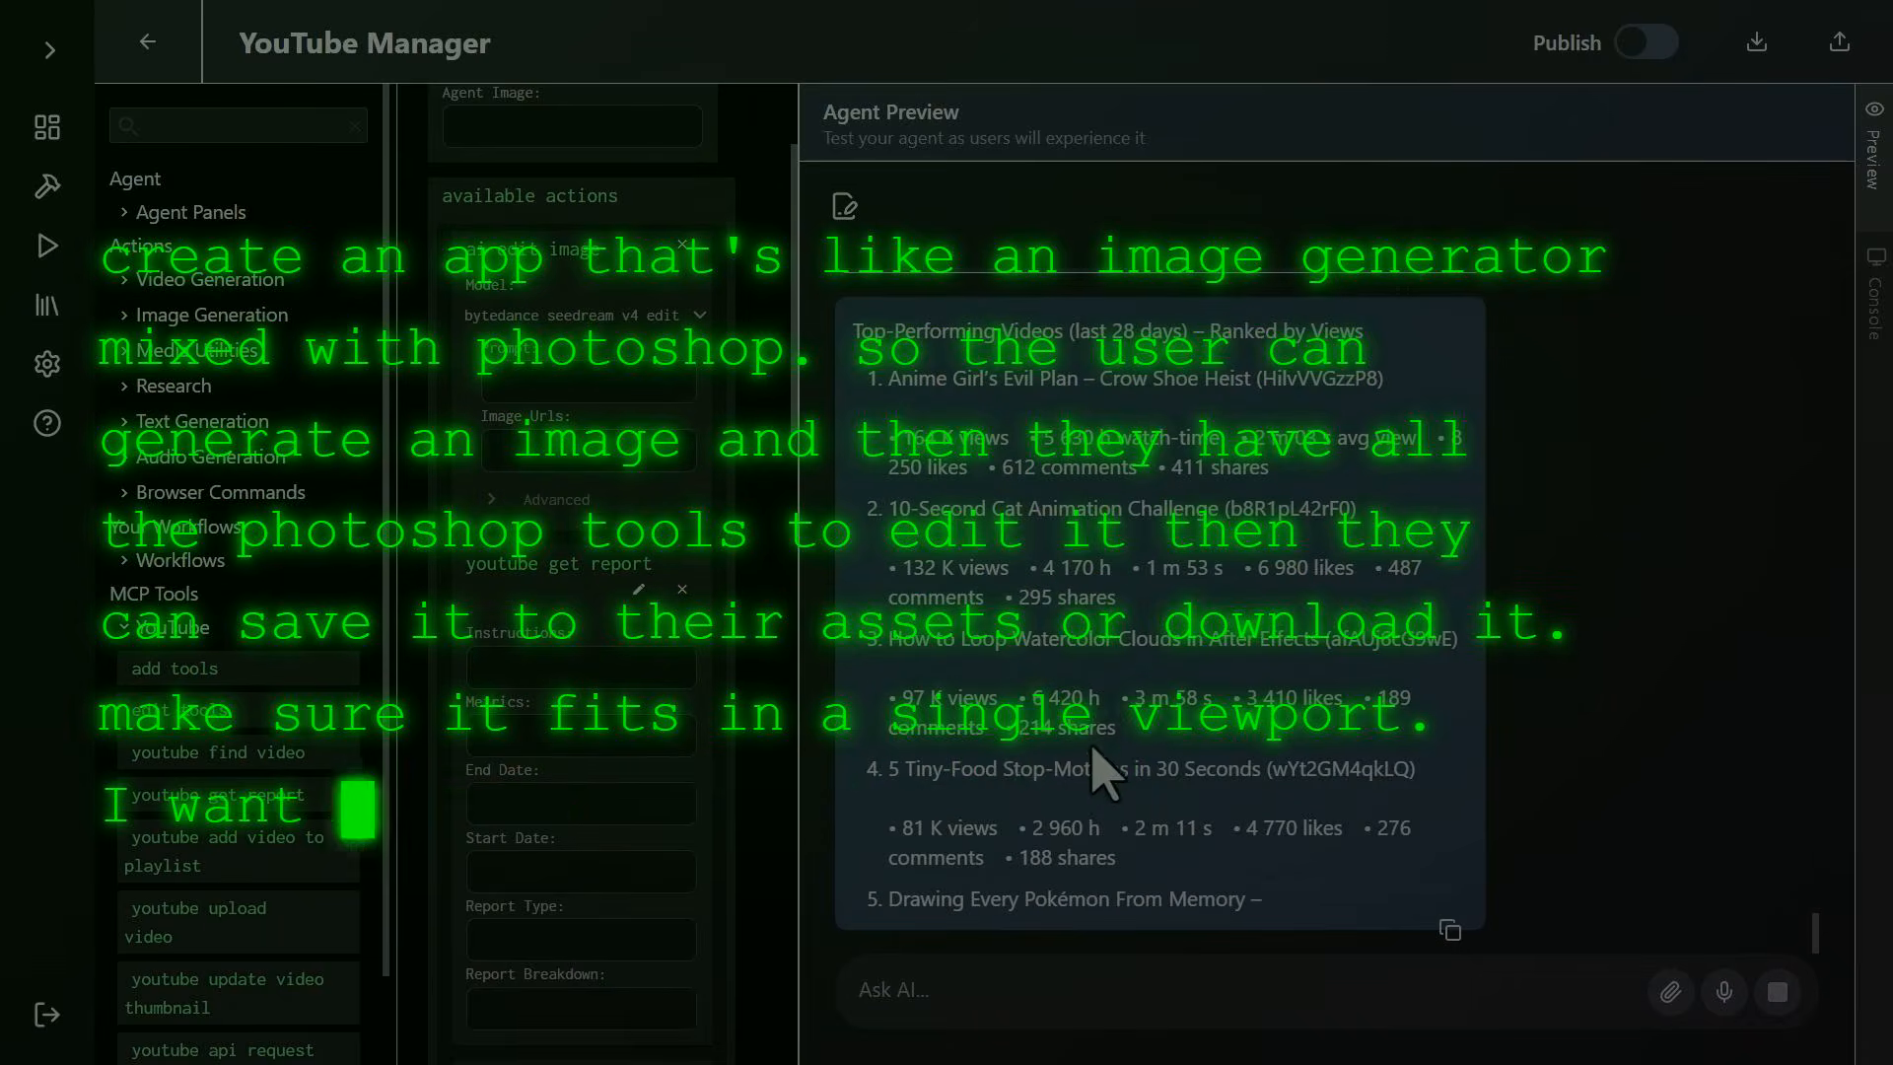
scroll(986, 552, up, 1)
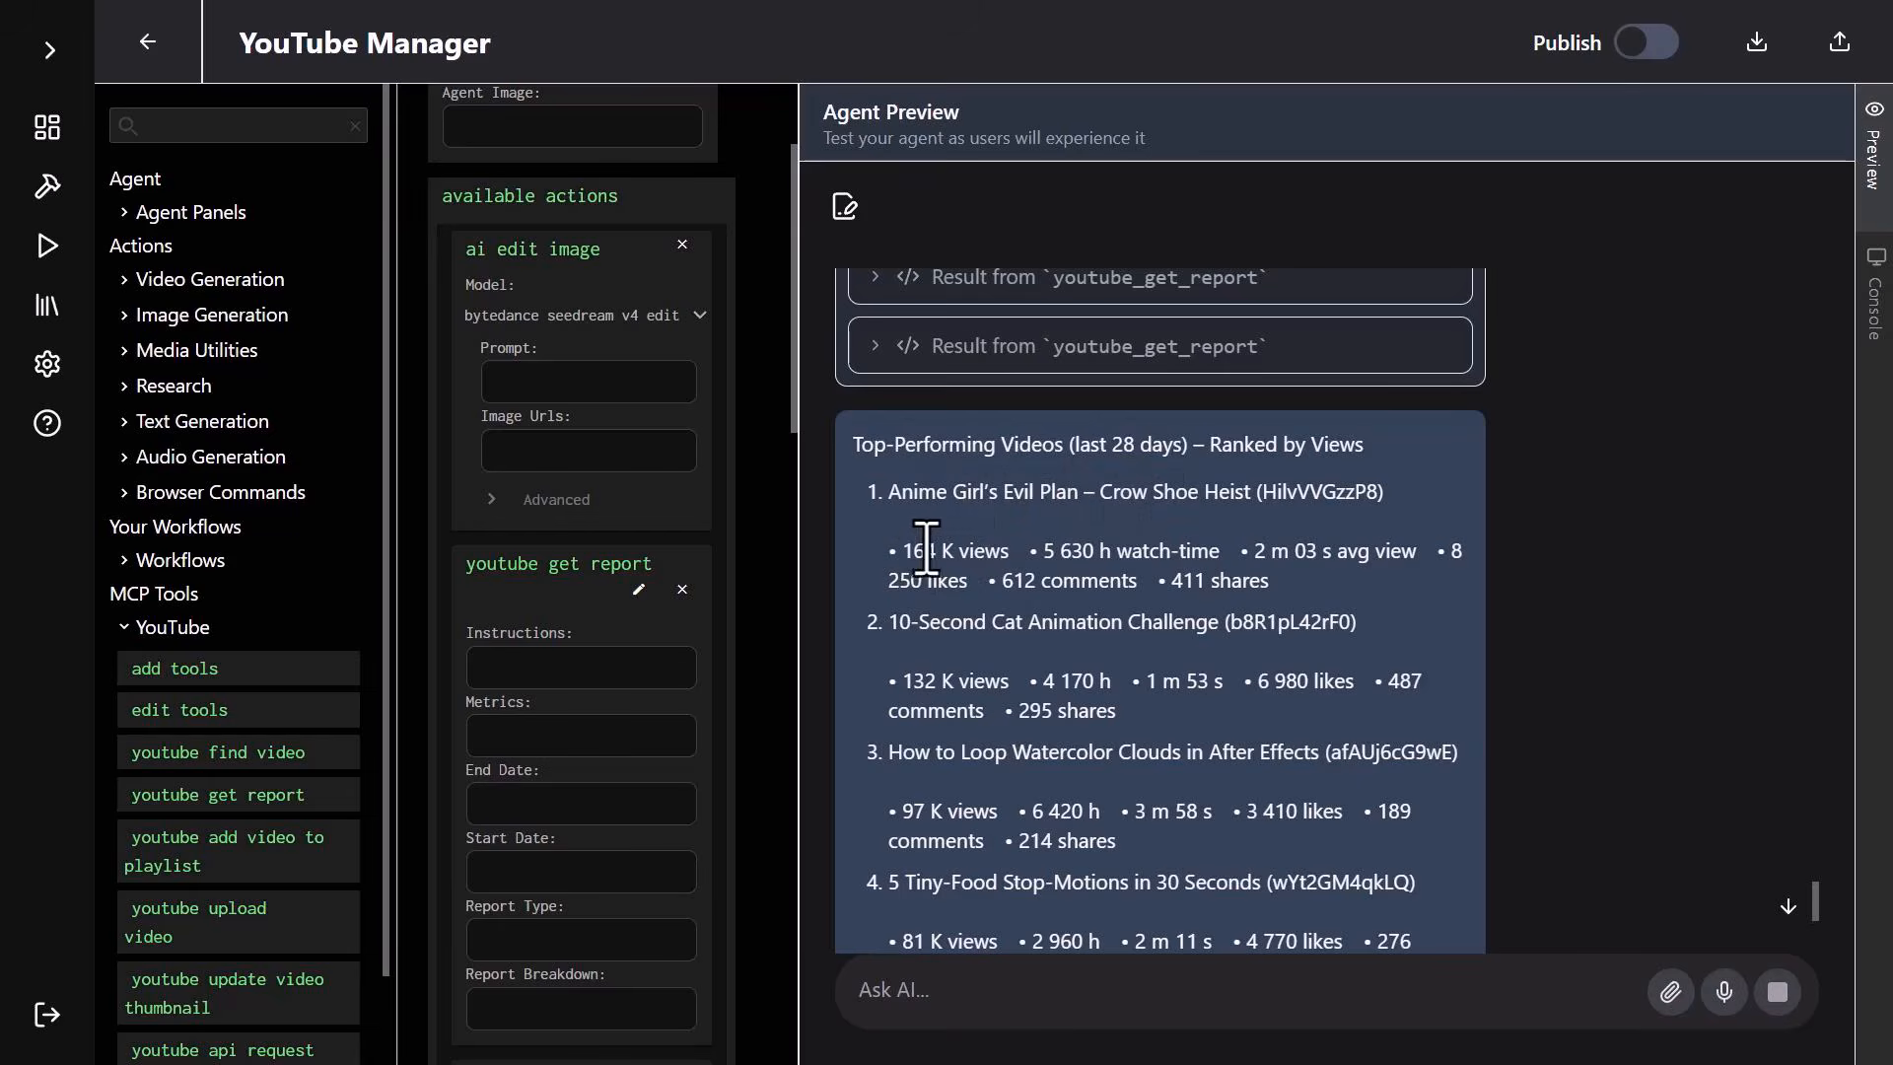
scroll(990, 550, down, 3)
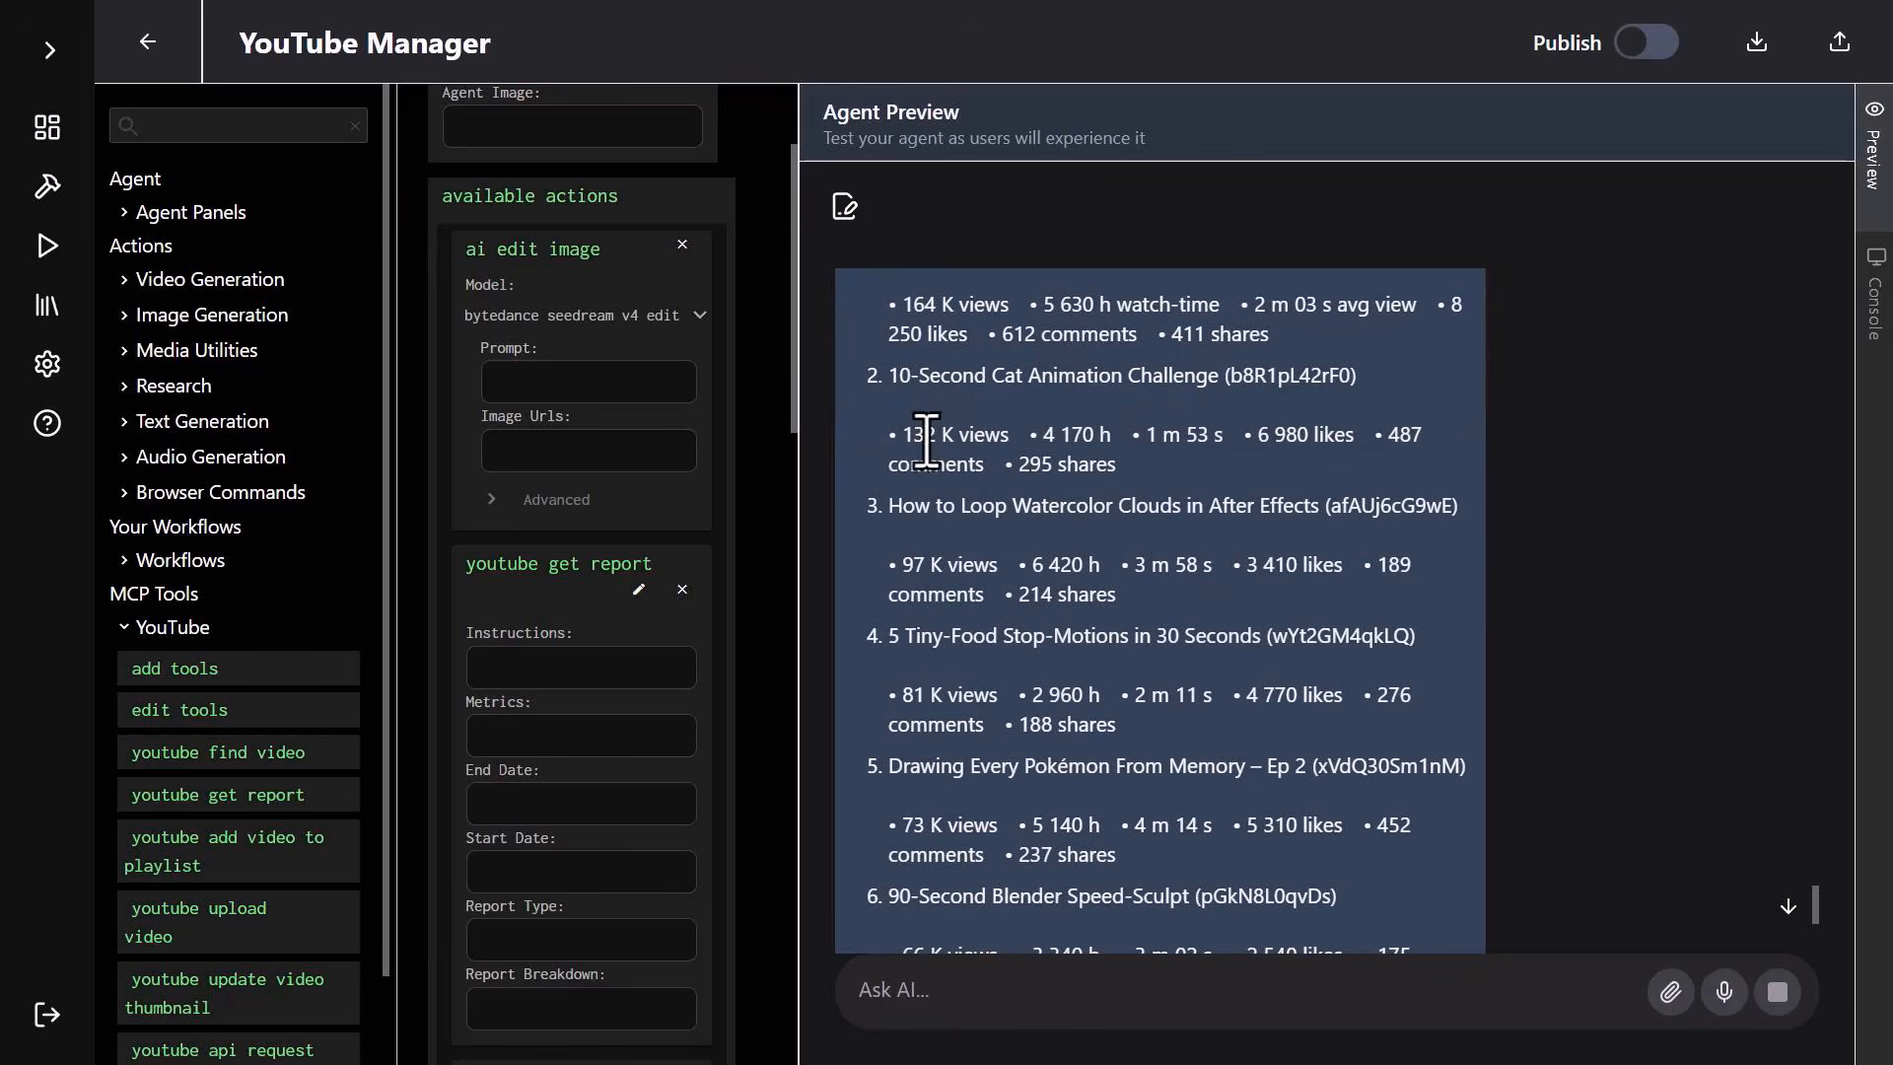
scroll(976, 601, down, 4)
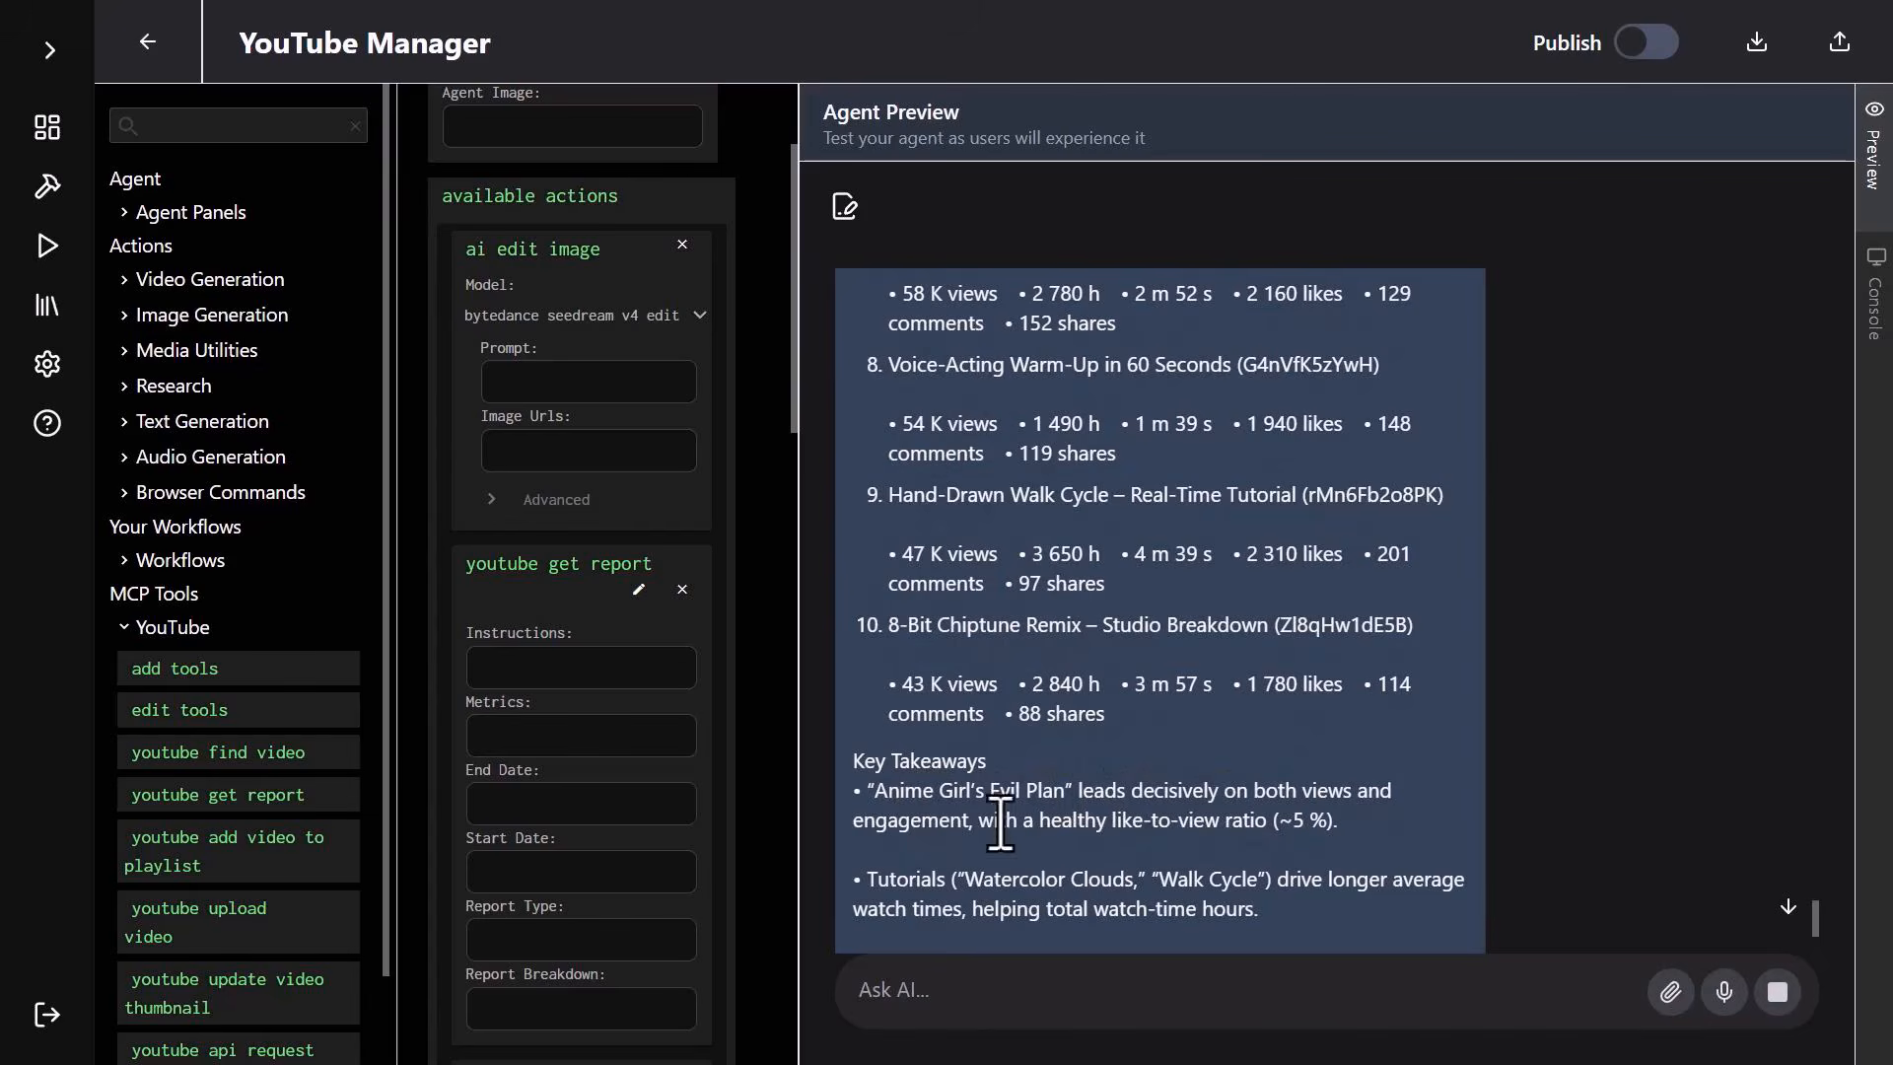
scroll(1023, 790, up, 4)
scroll(1036, 730, up, 1)
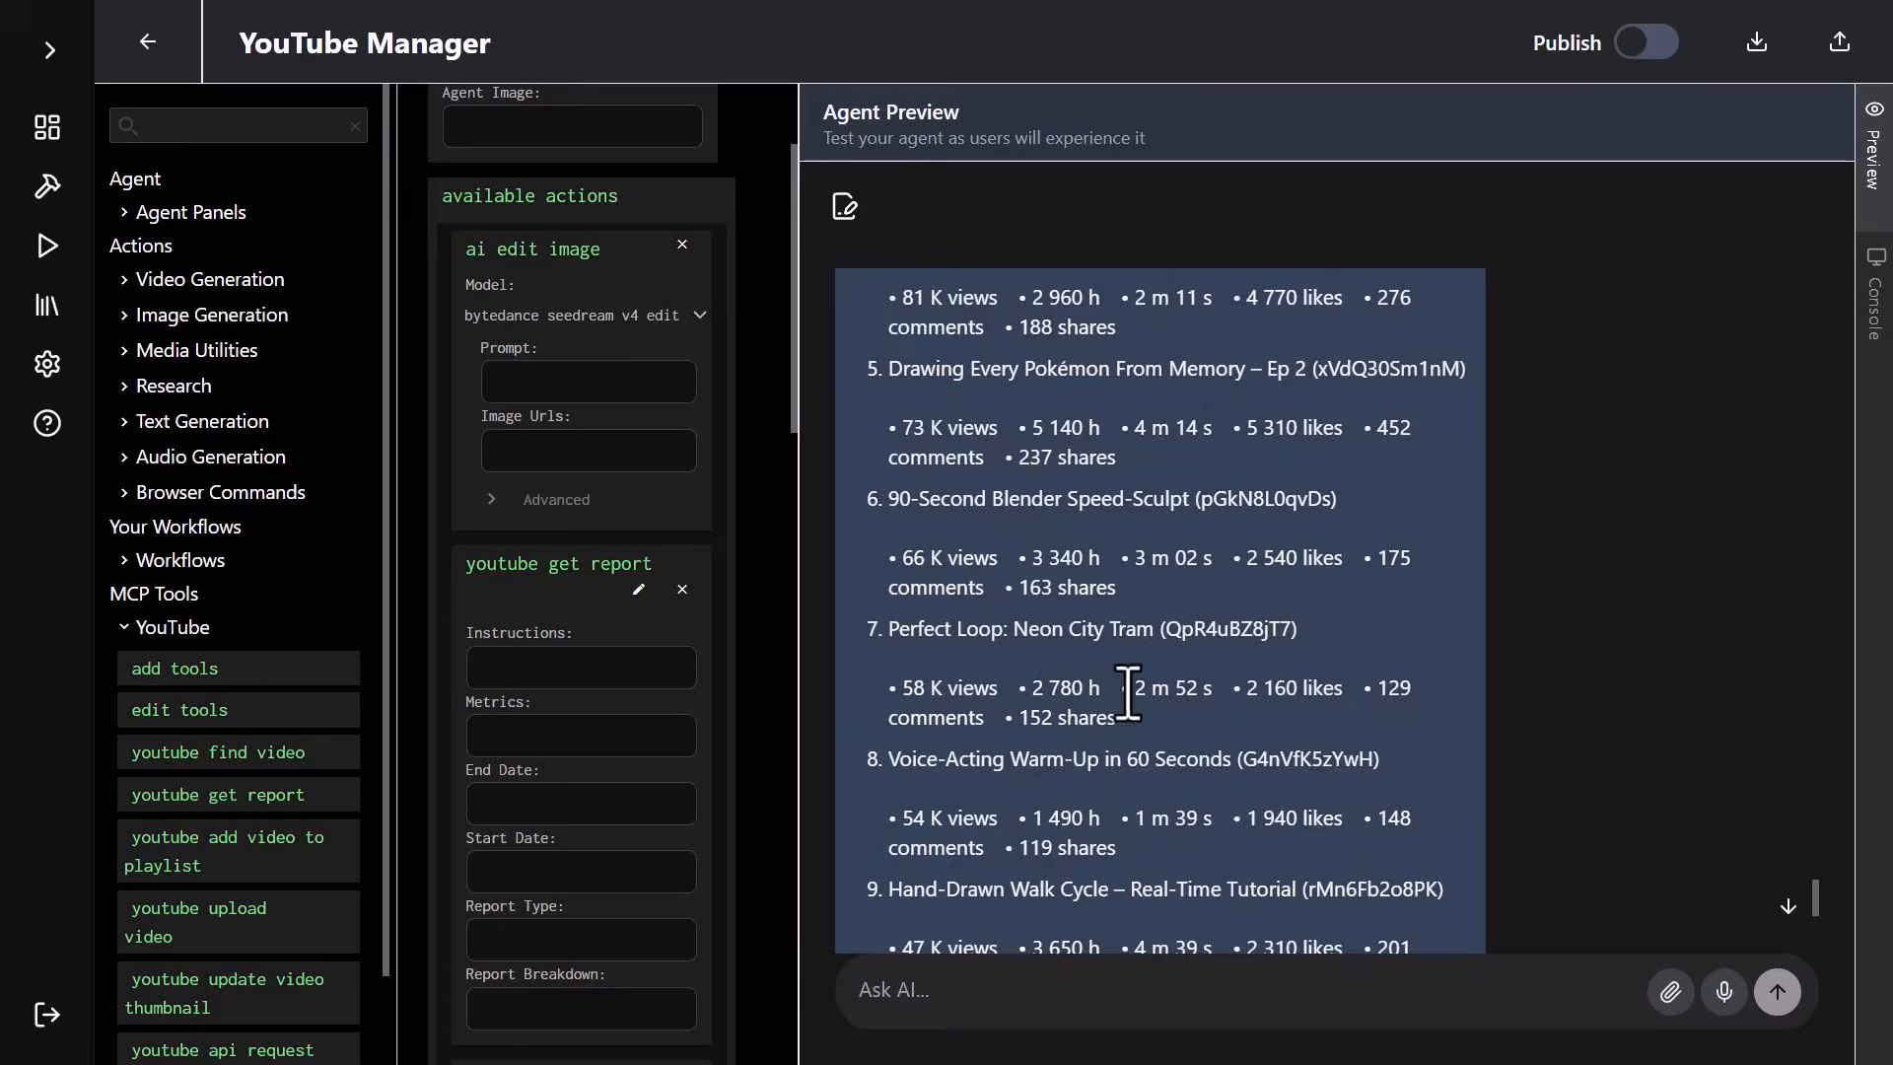
scroll(1129, 696, down, 1)
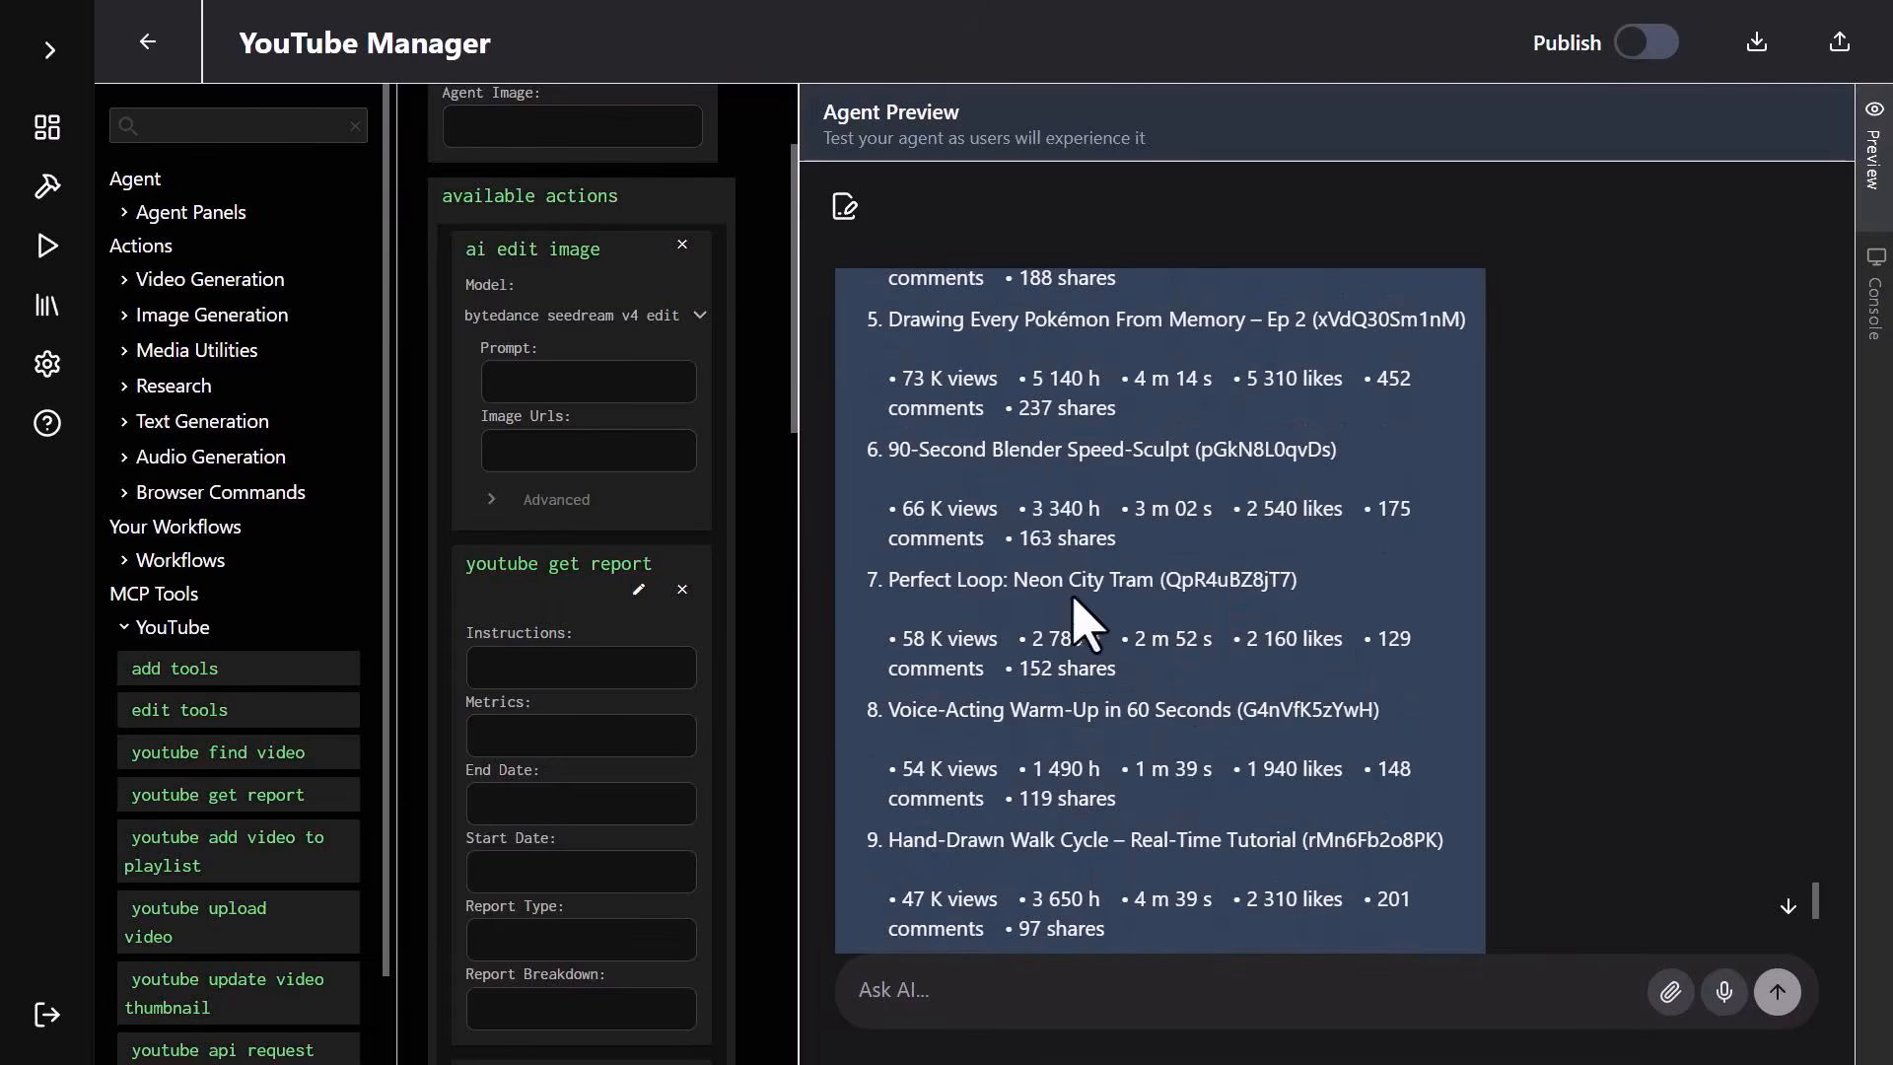